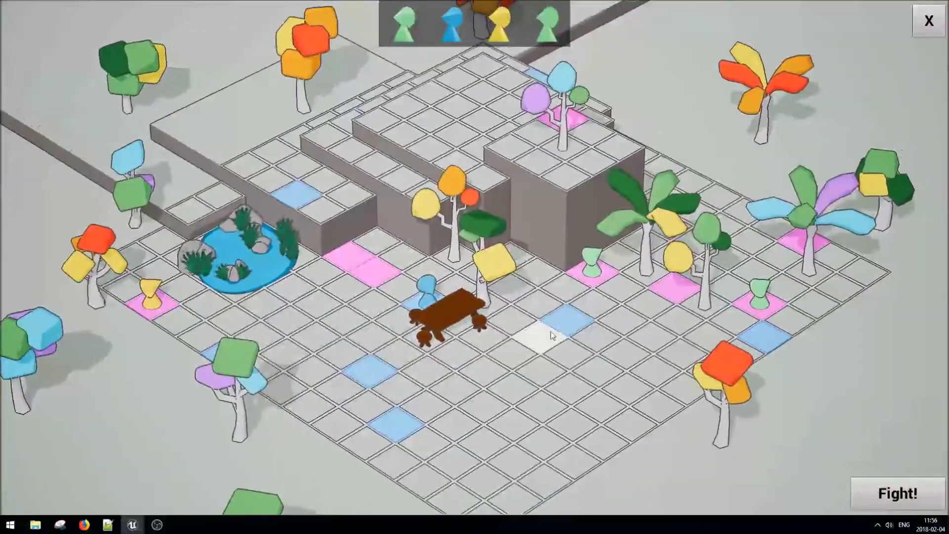
Start the fight, move the blue unit near the table, and end its turn.
click(566, 321)
click(897, 493)
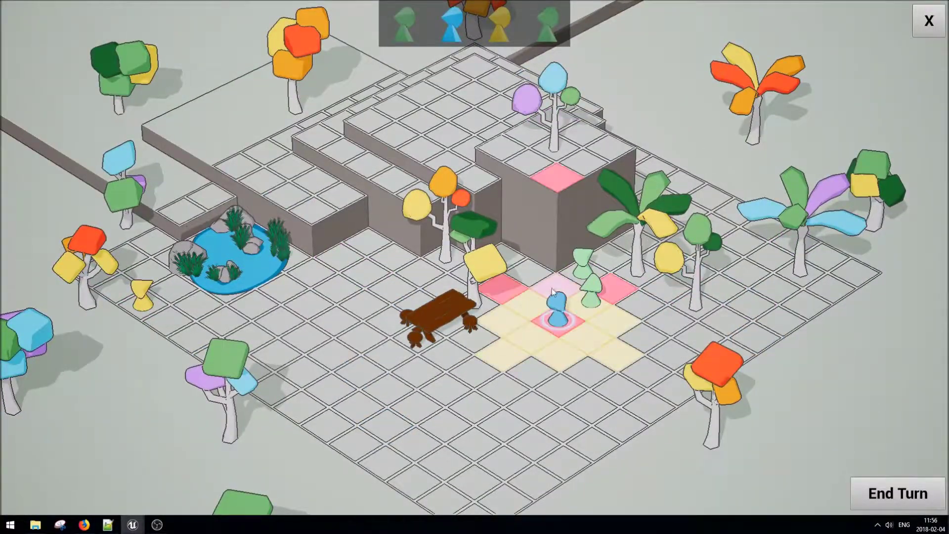
click(601, 310)
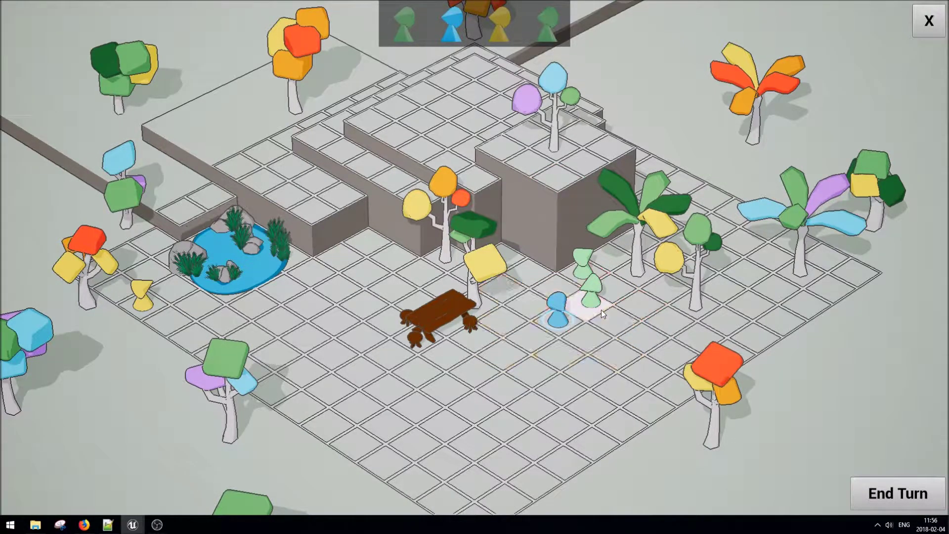
click(595, 311)
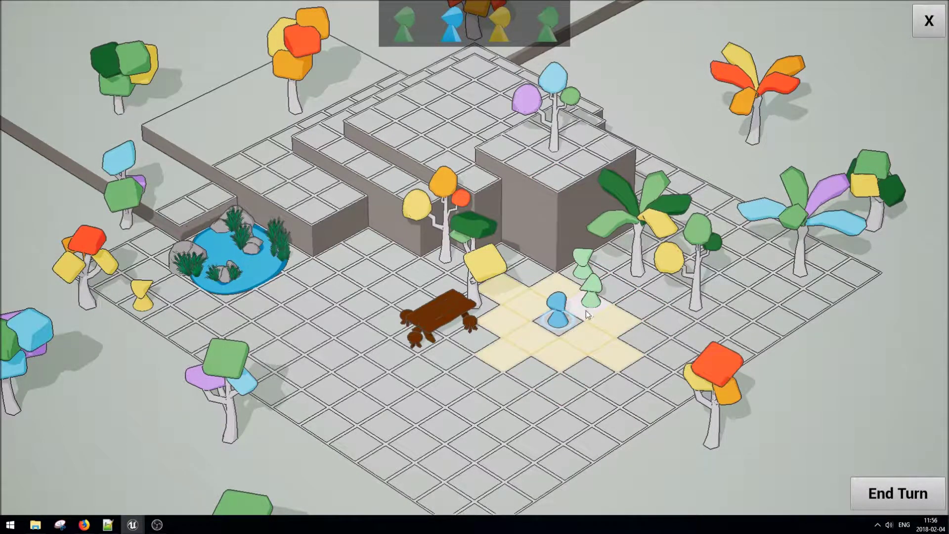
click(593, 316)
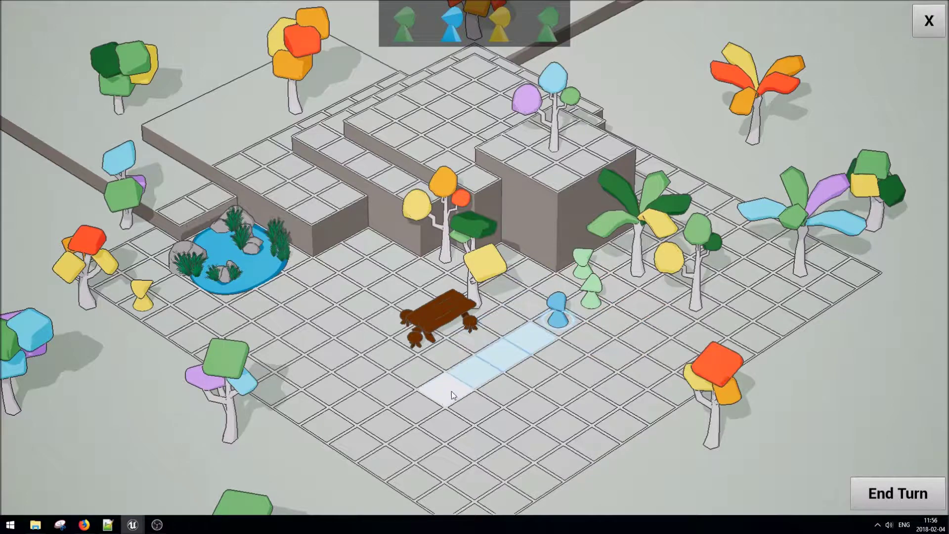
click(415, 402)
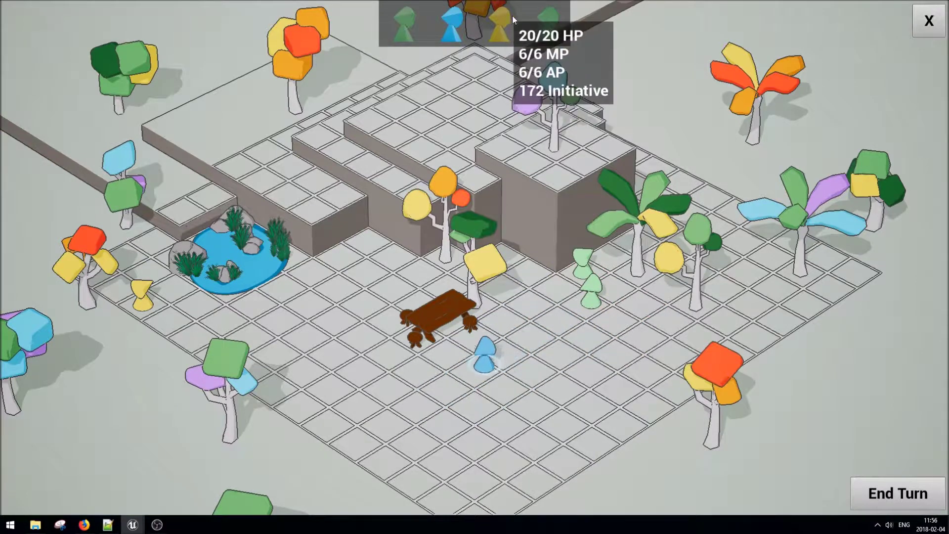
mouse_move(417, 28)
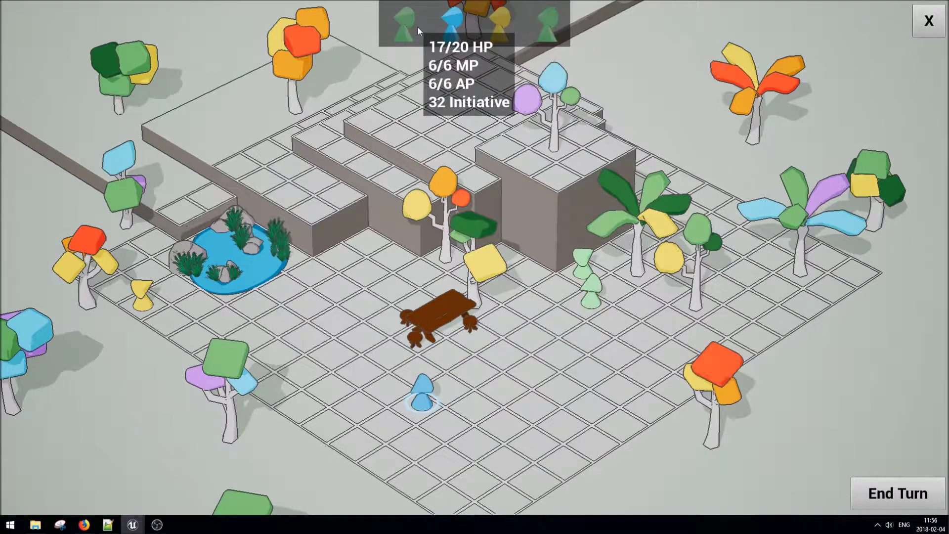
click(898, 493)
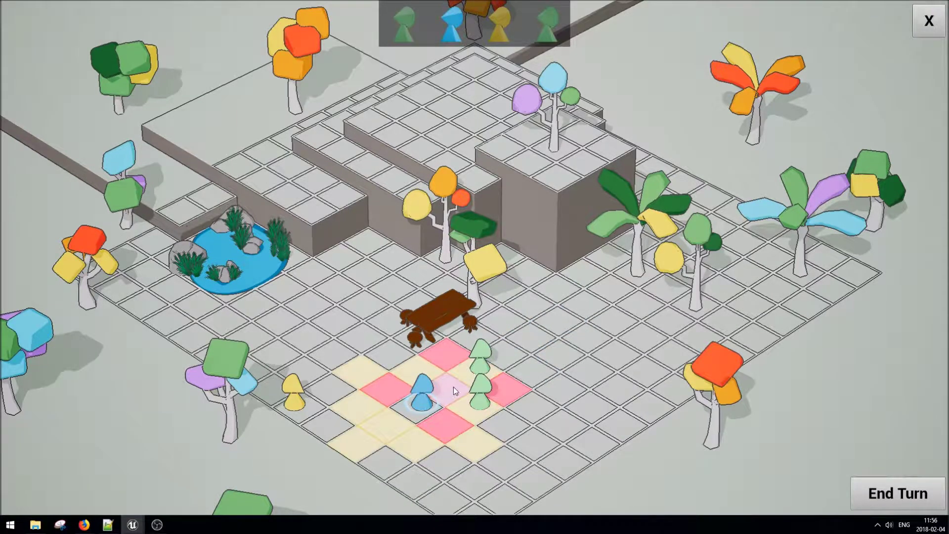
Attack the adjacent green enemy down to 14/20 HP, reposition the blue unit, and end the turn.
click(470, 407)
mouse_move(408, 30)
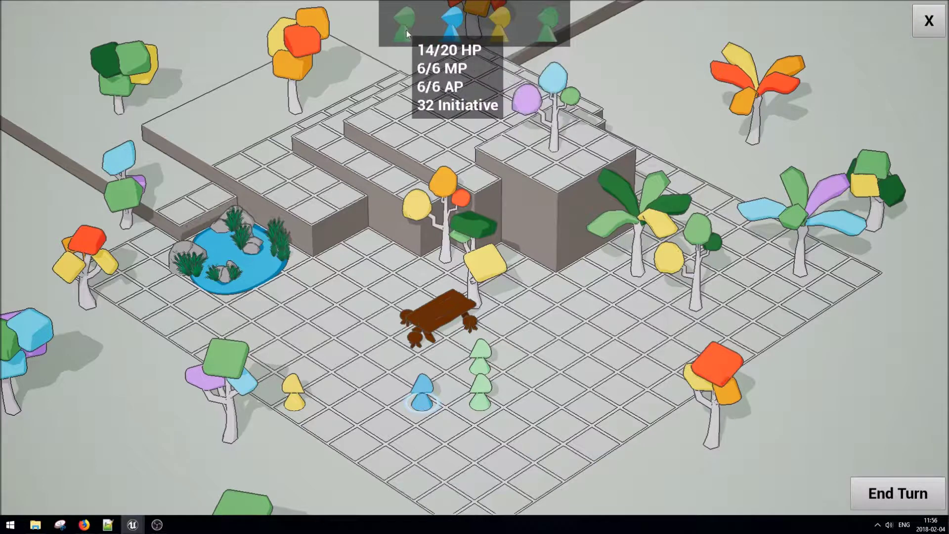
mouse_move(542, 33)
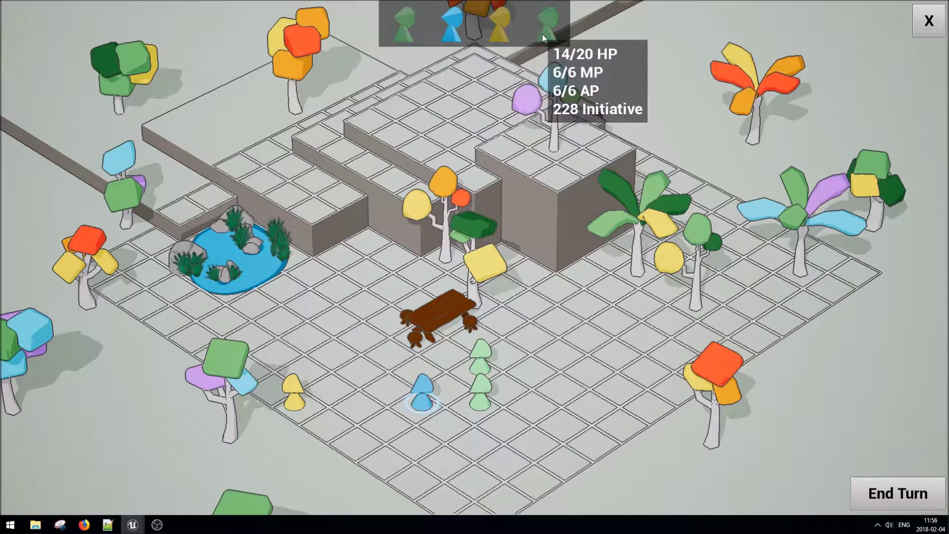
click(478, 426)
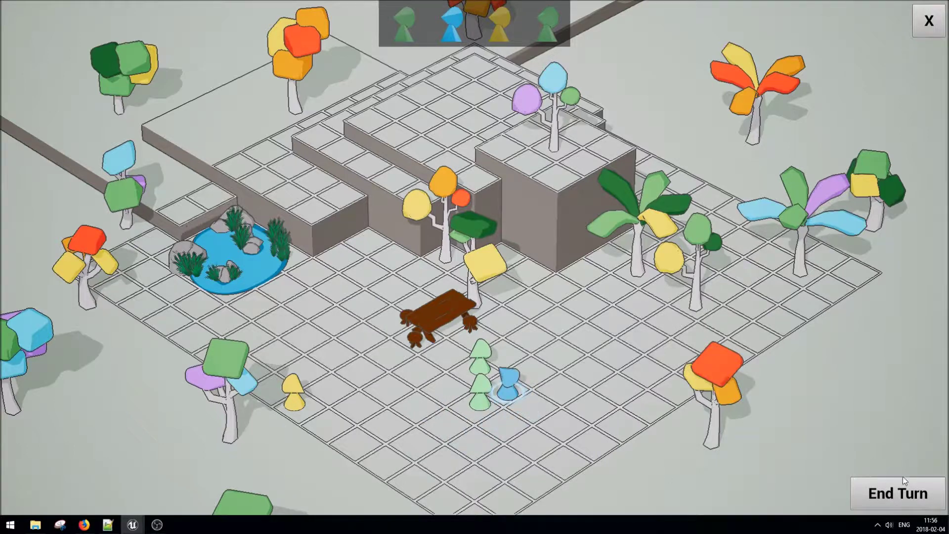
click(905, 489)
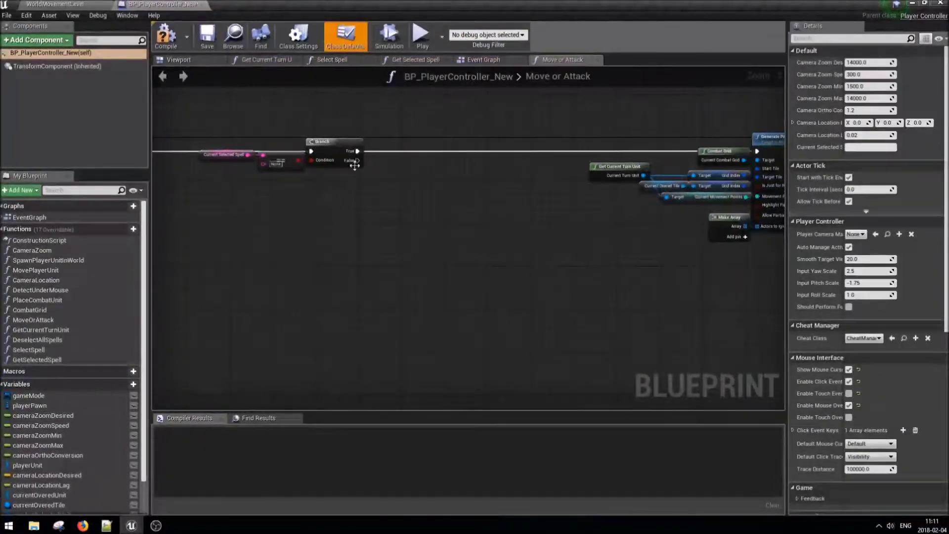
Add a Current Overed Tile getter with an IsValid check wired after the Branch's True output.
drag(45, 503, 283, 413)
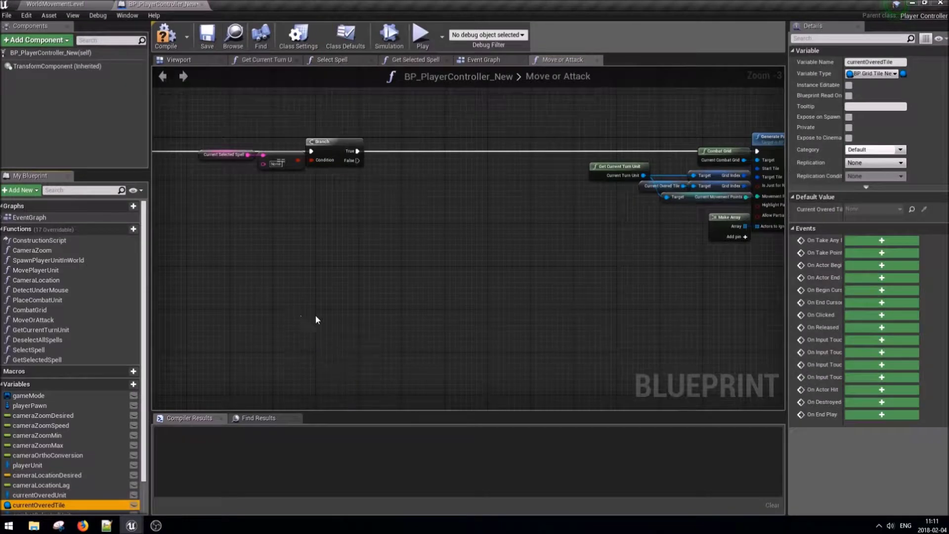
drag(346, 320, 374, 326)
text(valid)
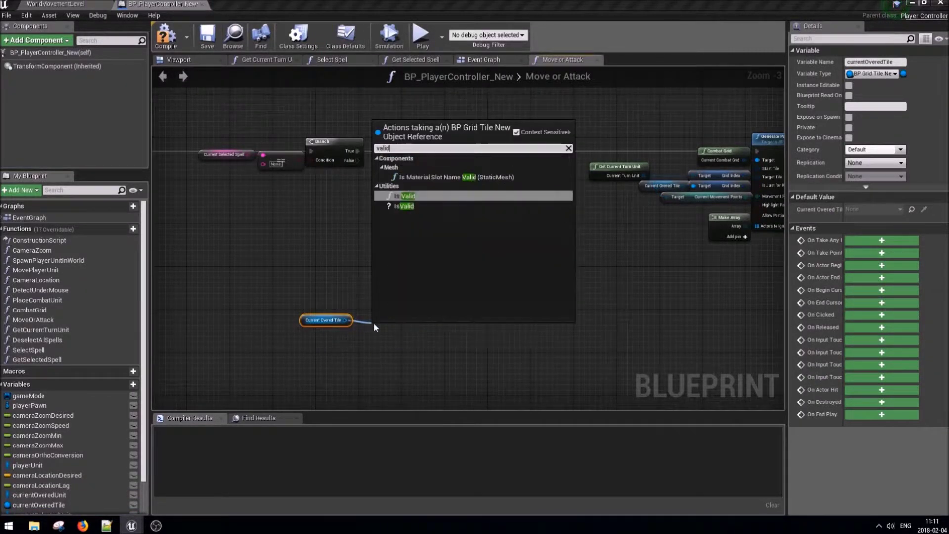
click(404, 206)
drag(357, 151, 376, 339)
right_drag(357, 352, 408, 277)
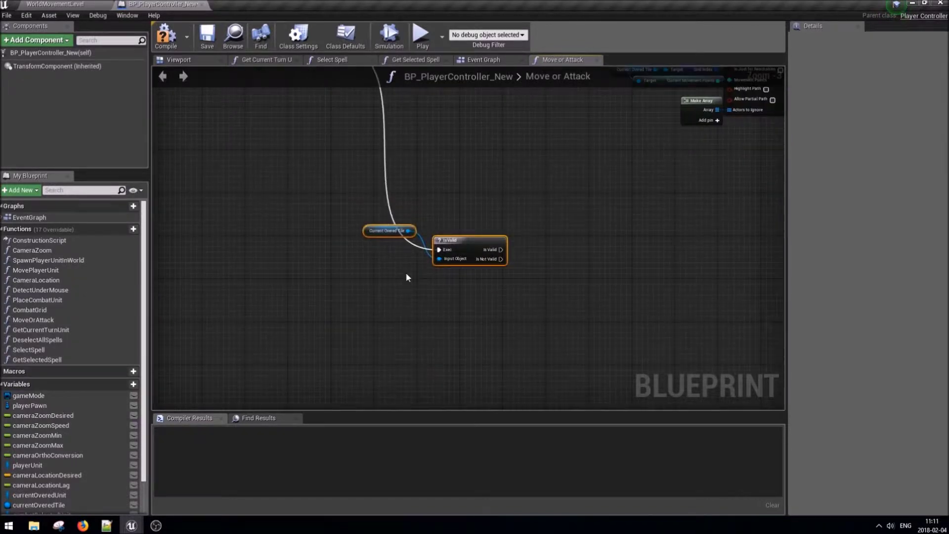
scroll(408, 277, up, 3)
Add a second Current Overed Tile getter whose Is Targetted result drives a Branch after IsValid.
ctrl+drag(38, 505, 415, 274)
drag(444, 274, 470, 277)
text(is tal)
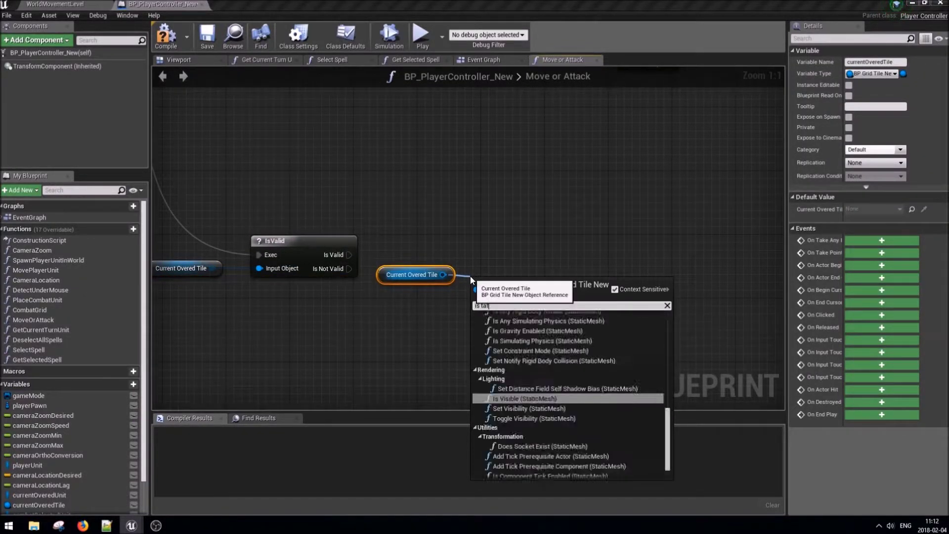
text(rgett)
key(Return)
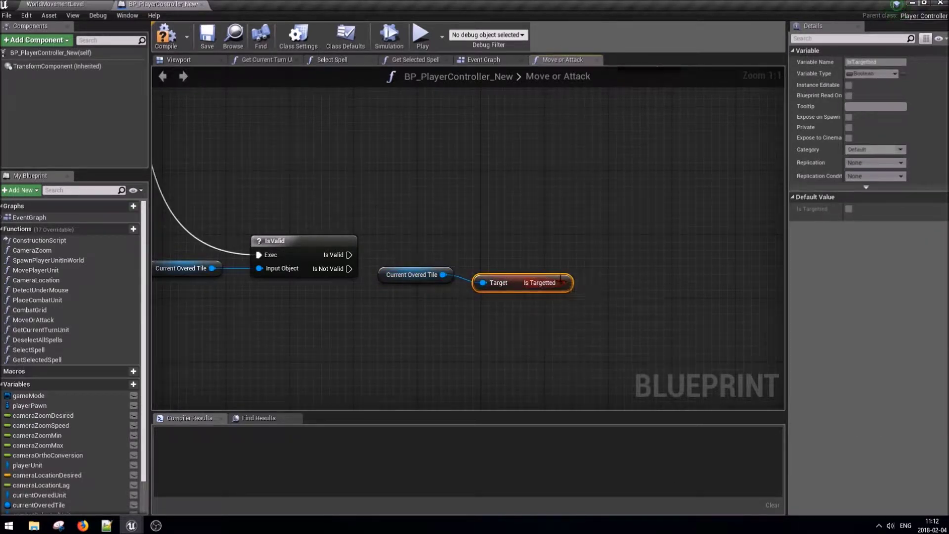
drag(562, 283, 583, 266)
click(642, 452)
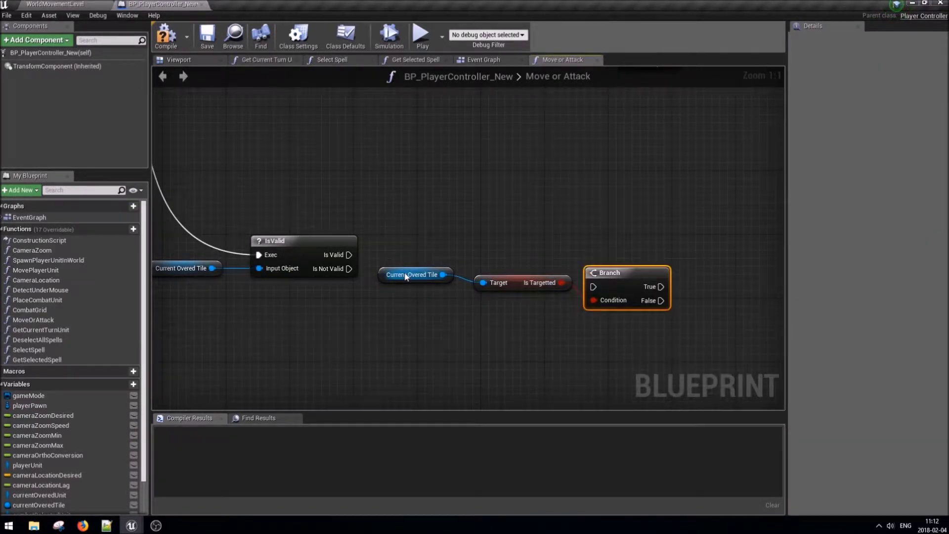
drag(347, 254, 592, 287)
Straighten the IsValid, Condition and Target wires and shift the tile-check nodes left.
right_click(347, 255)
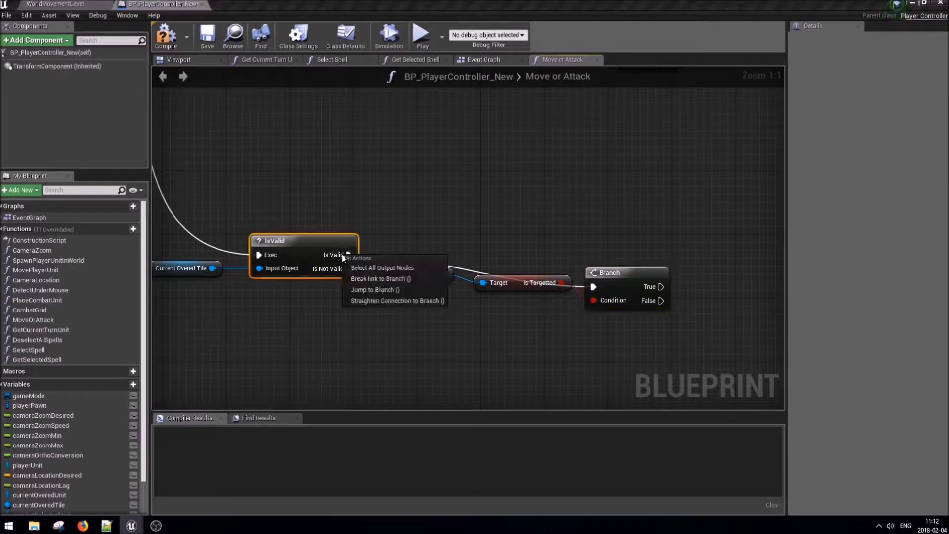
click(385, 301)
right_click(593, 269)
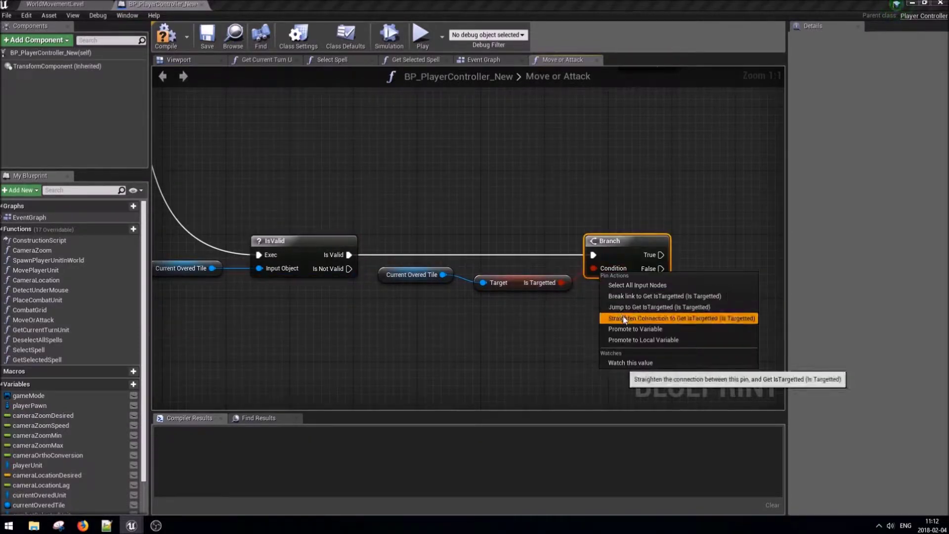
click(623, 316)
right_click(501, 275)
click(569, 318)
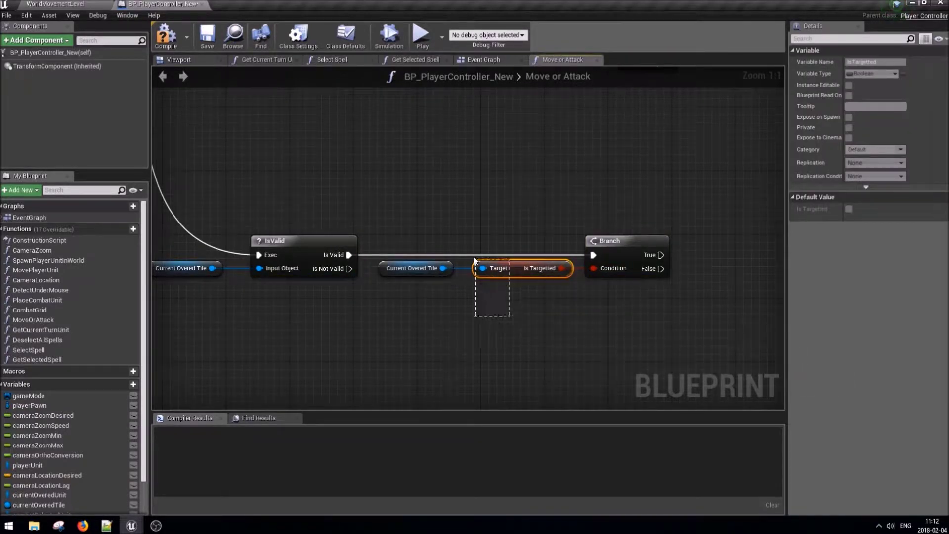
mouse_move(688, 345)
mouse_down()
mouse_move(396, 247)
mouse_move(396, 268)
mouse_up()
click(524, 329)
click(197, 268)
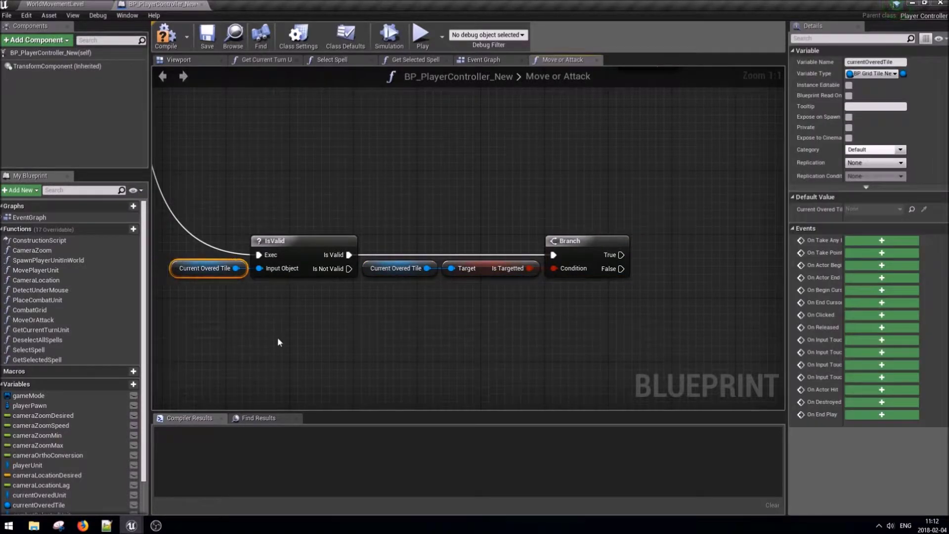
click(277, 338)
Open the original BP_PlayerController blueprint from the Content Browser.
click(102, 4)
double_click(346, 447)
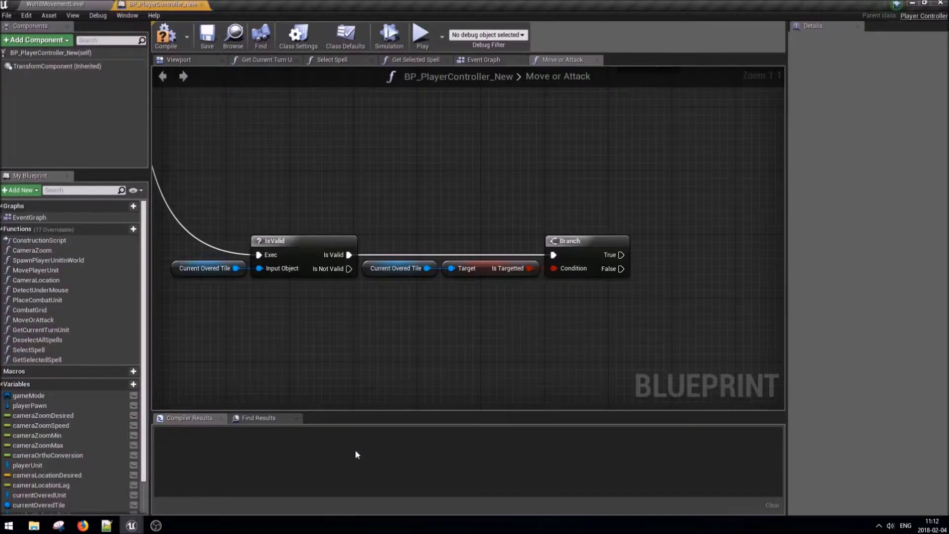
click(38, 4)
double_click(342, 452)
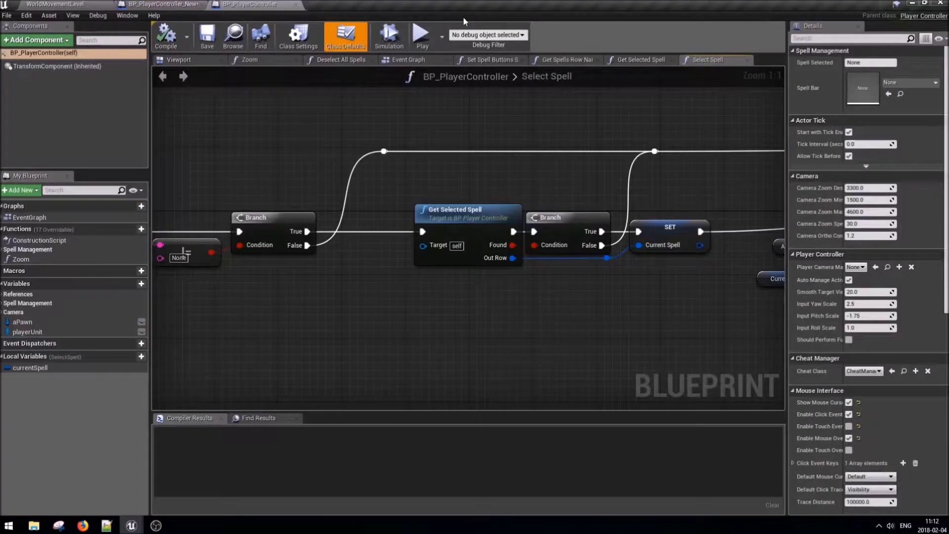
Bring the old controller's spell events into view in its Event Graph.
scroll(495, 192, down, 5)
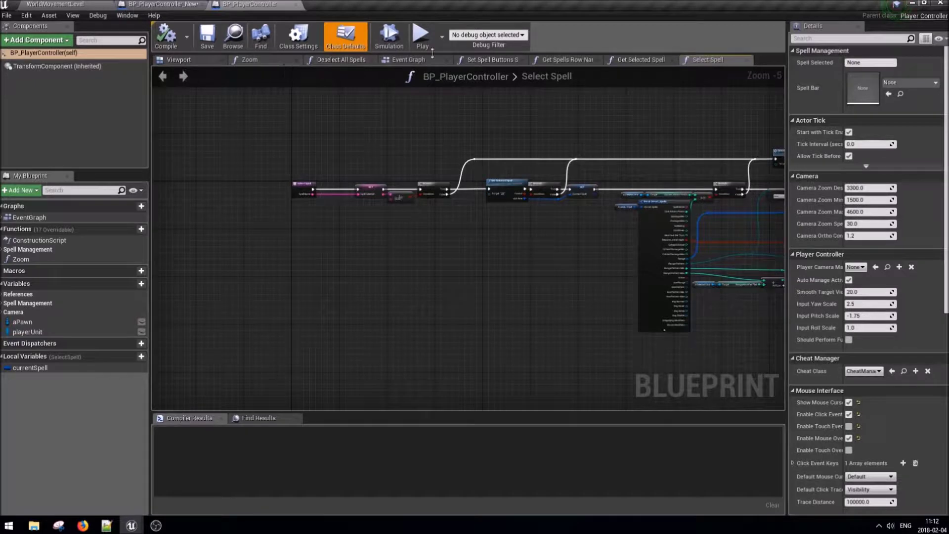
click(408, 60)
scroll(452, 235, down, 3)
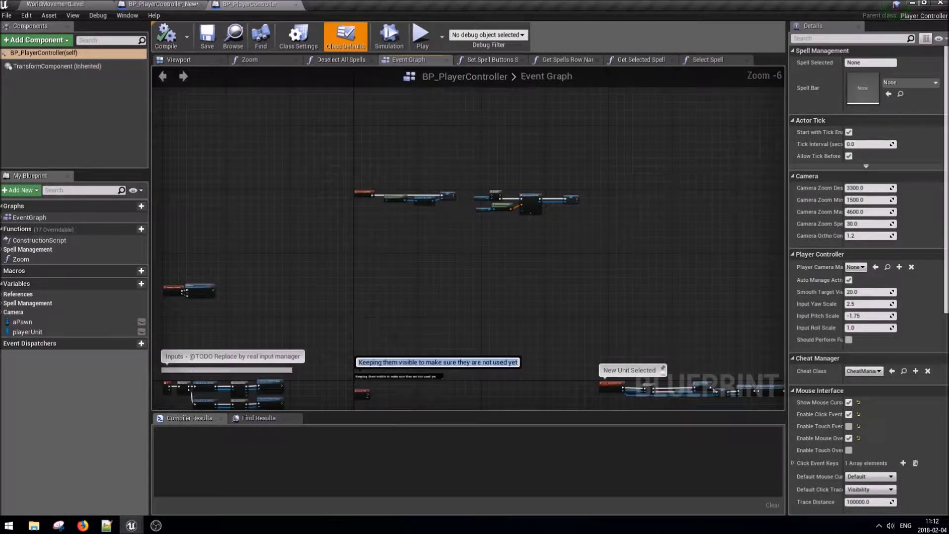
right_drag(484, 277, 483, 263)
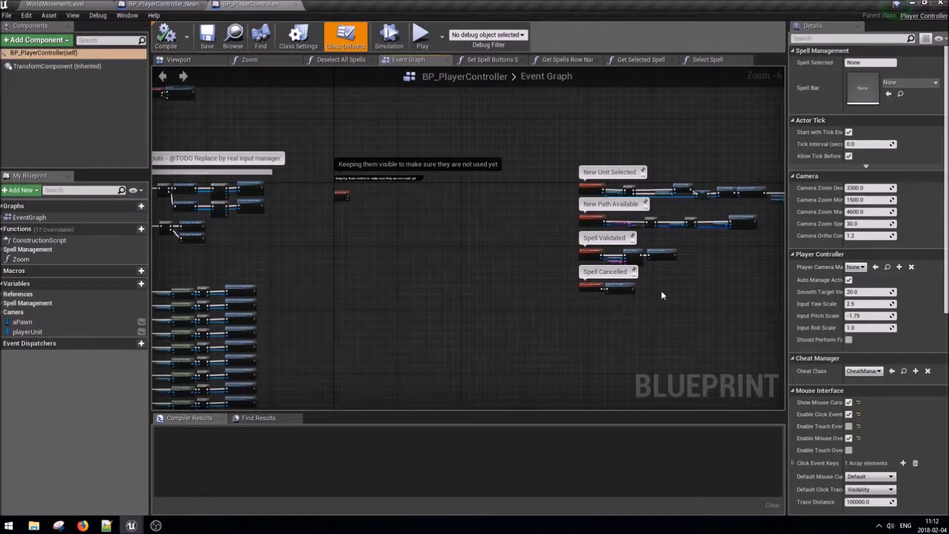
right_drag(662, 295, 517, 313)
scroll(362, 262, up, 2)
scroll(362, 262, up, 1)
Select Spell Validated and Spell Cancelled, then go to BP_PlayerController_New's Event Graph.
drag(573, 319, 323, 191)
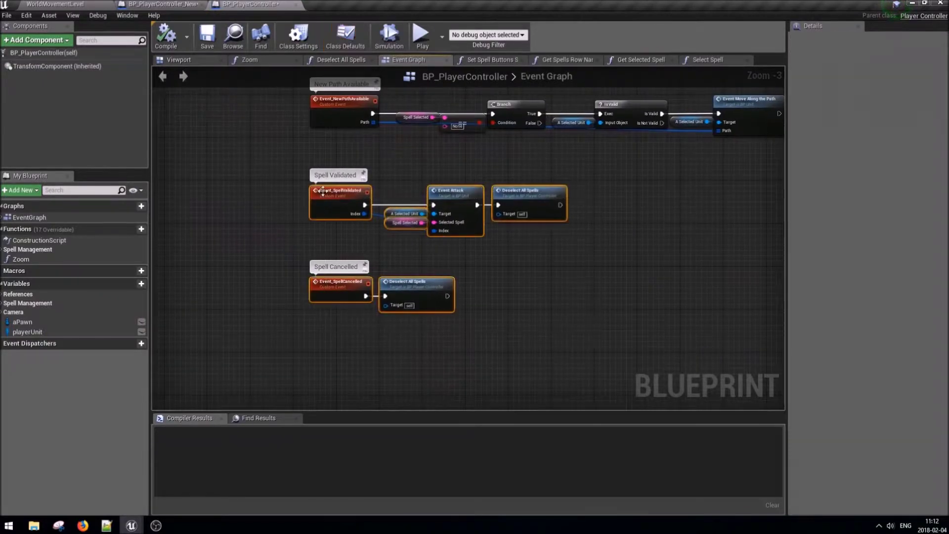
click(168, 3)
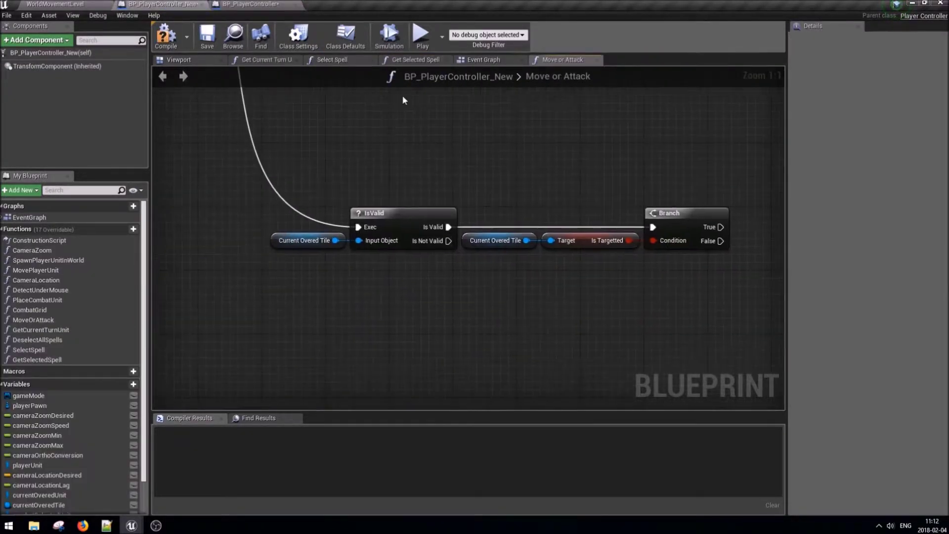
click(484, 60)
Paste the Spell Validated and Spell Cancelled events and compile the blueprint.
scroll(530, 236, down, 3)
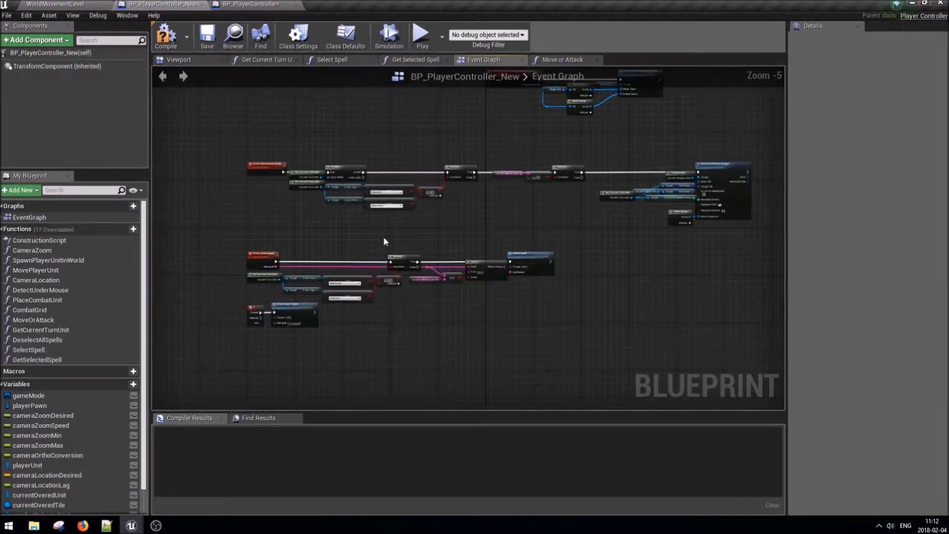
key(ctrl+v)
scroll(353, 297, up, 2)
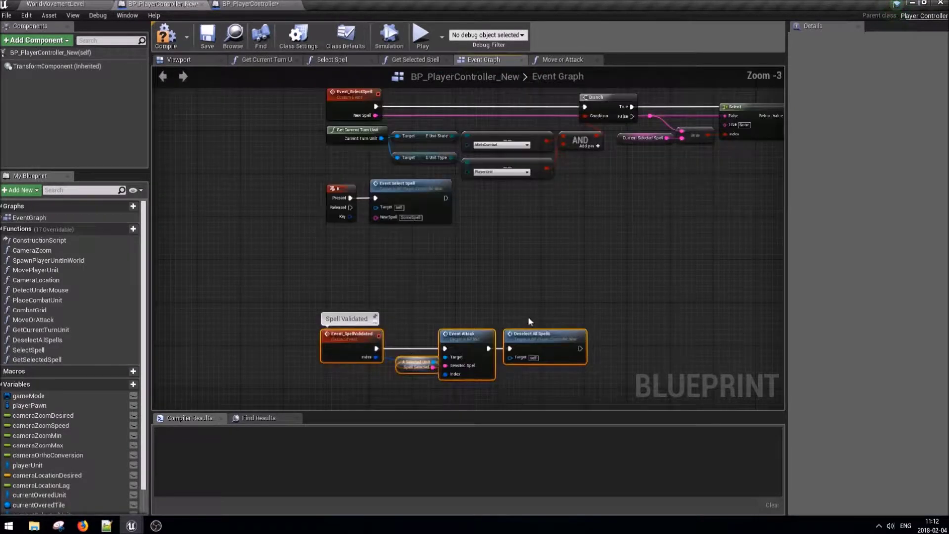
right_drag(564, 296, 564, 190)
scroll(462, 290, up, 3)
click(502, 299)
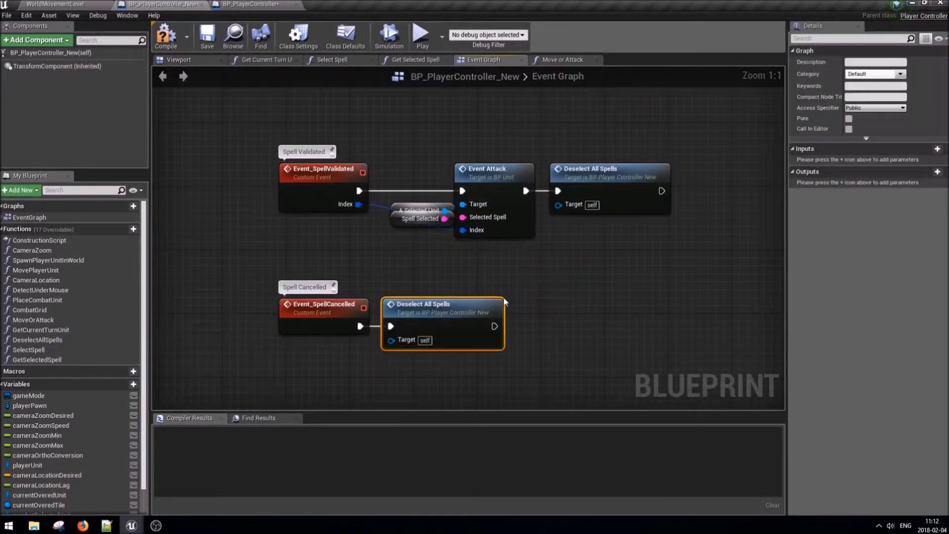
click(672, 358)
mouse_move(292, 190)
right_down()
mouse_move(351, 191)
mouse_move(303, 183)
right_up()
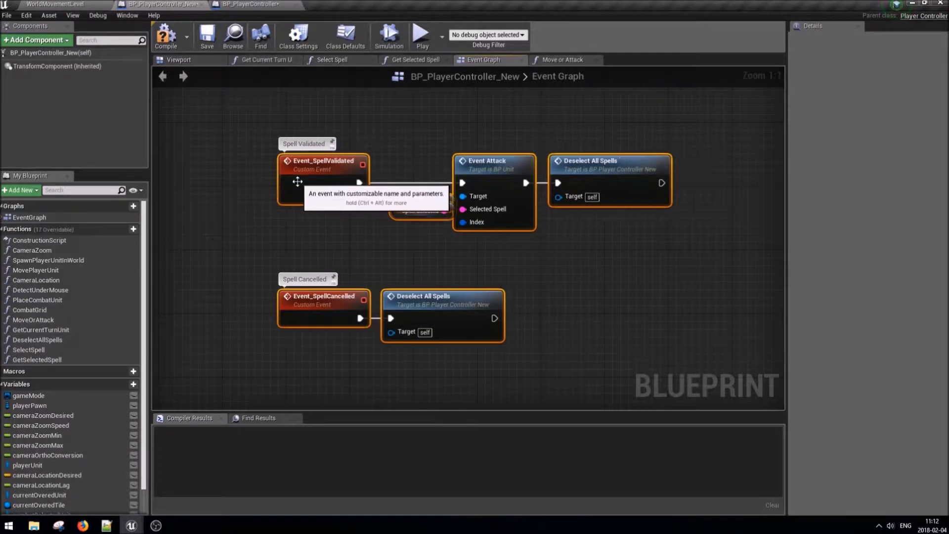
click(166, 35)
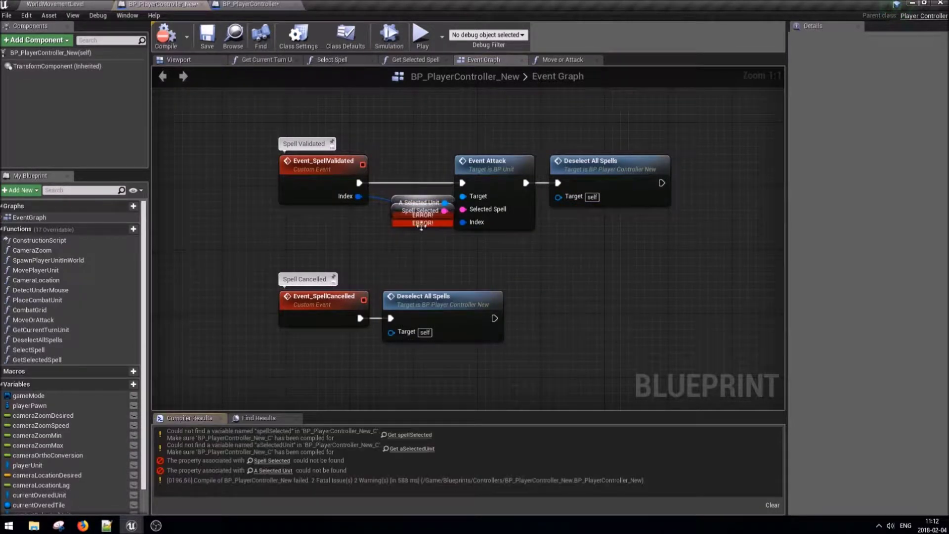
Add a Get Current Turn Unit node beside the pasted Spell Validated chain.
mouse_move(416, 217)
mouse_down()
mouse_move(398, 186)
mouse_move(399, 201)
mouse_up()
right_click(289, 240)
text(unit)
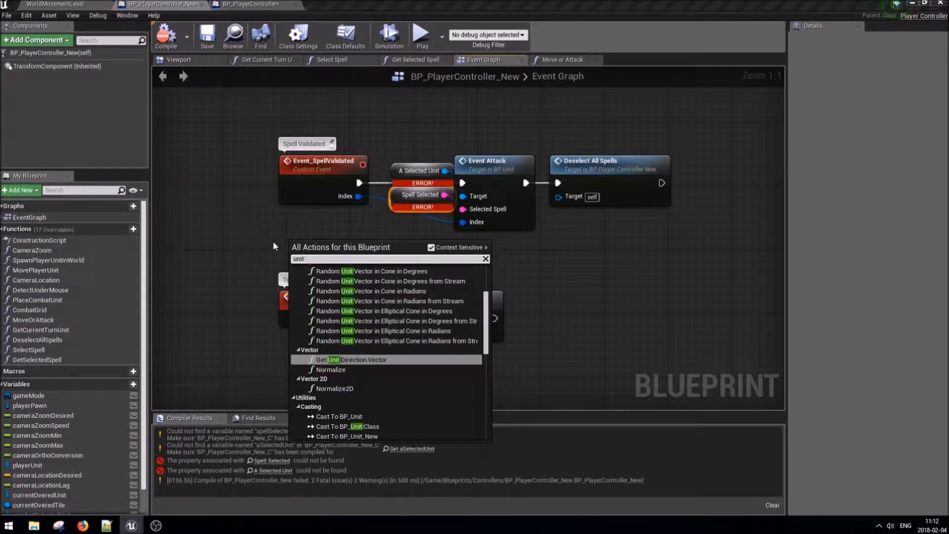
text( current)
key(Return)
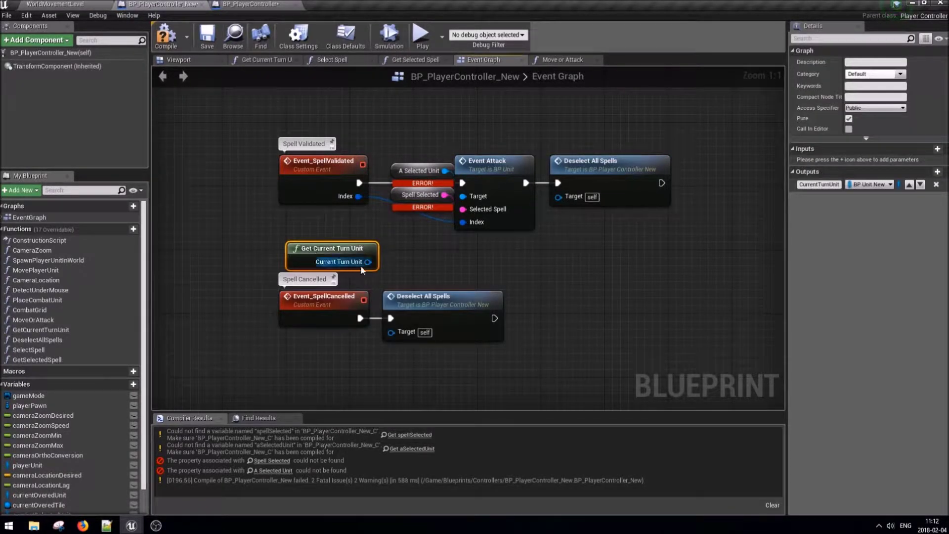
drag(367, 262, 443, 245)
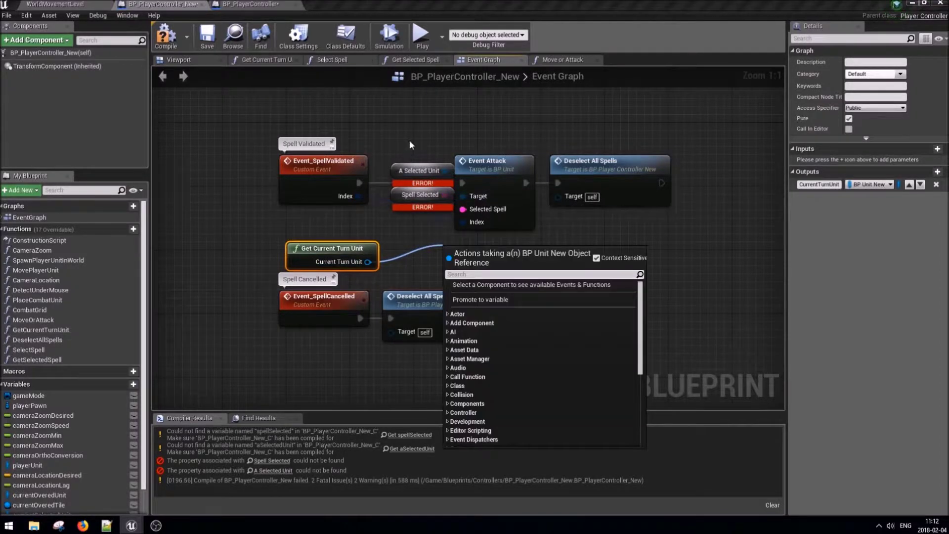
click(410, 143)
drag(334, 248, 333, 223)
click(420, 195)
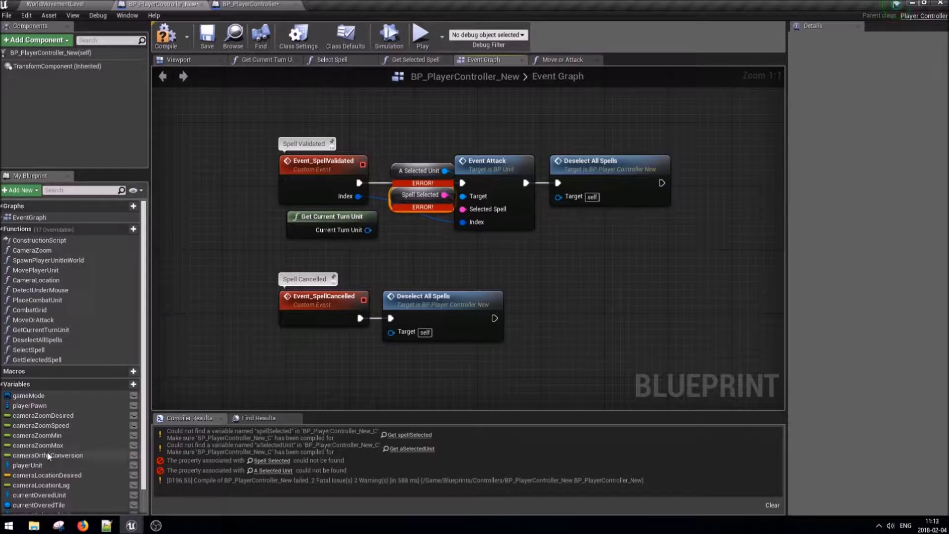
Place a Current Selected Spell getter below Get Current Turn Unit.
scroll(47, 451, down, 2)
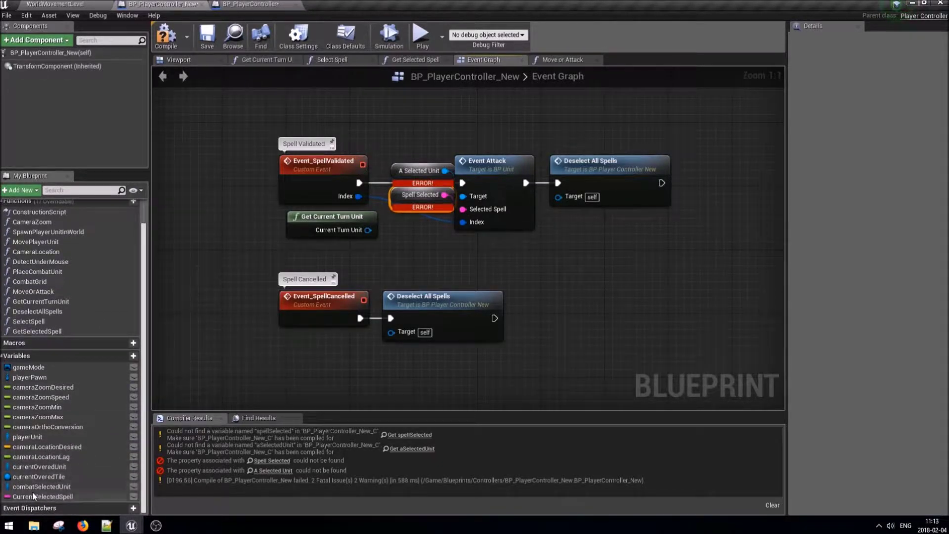
drag(33, 495, 395, 226)
drag(295, 247, 295, 245)
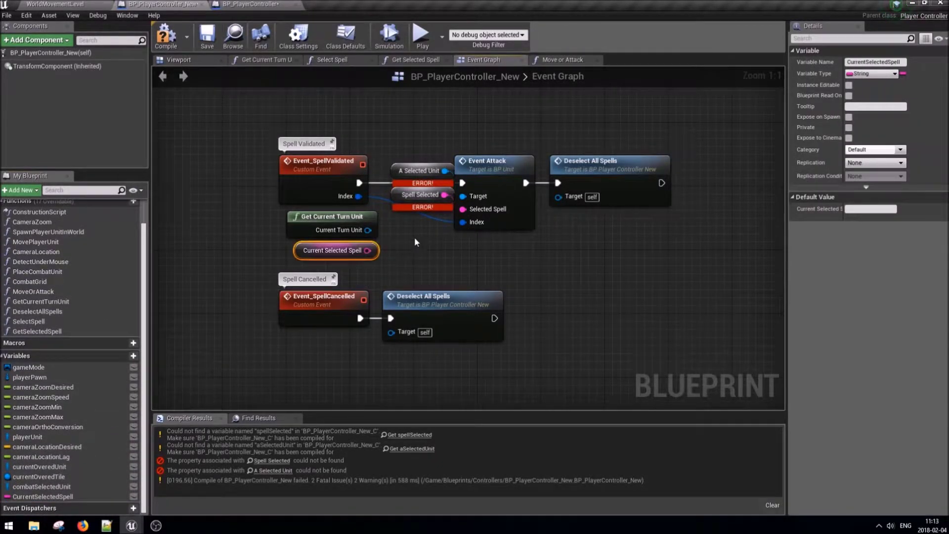
drag(422, 232, 428, 184)
double_click(490, 178)
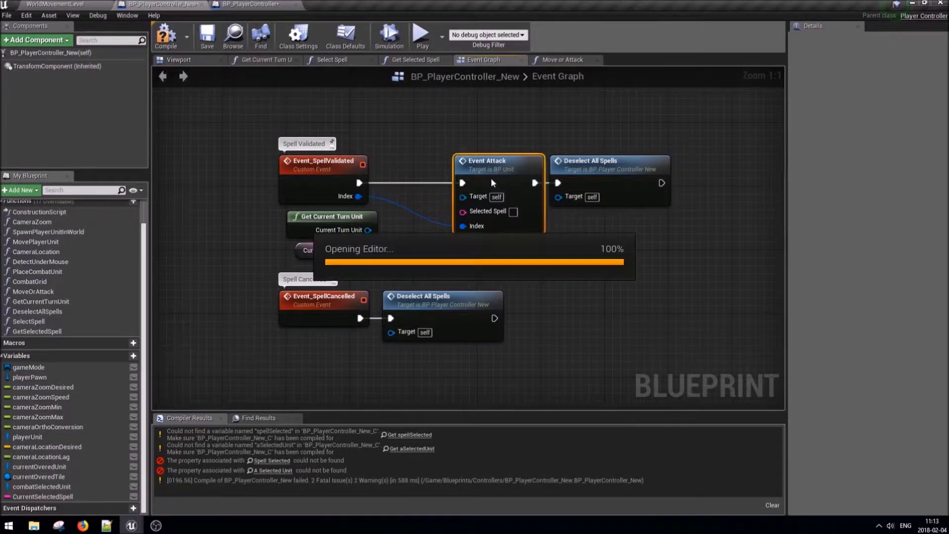
Inspect BP_Unit's event graph and select its Attack event chain.
right_drag(573, 259, 256, 182)
scroll(532, 271, down, 2)
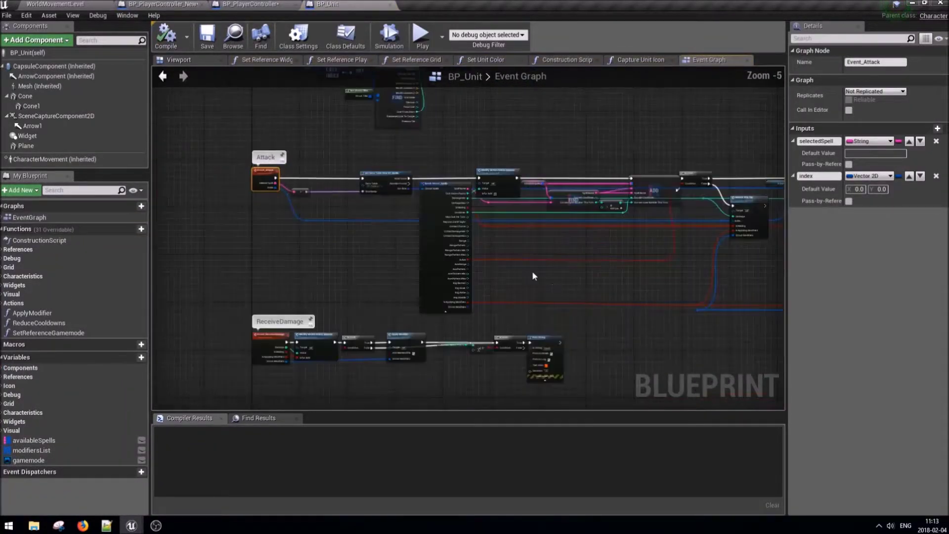
right_drag(532, 271, 424, 233)
scroll(638, 255, down, 1)
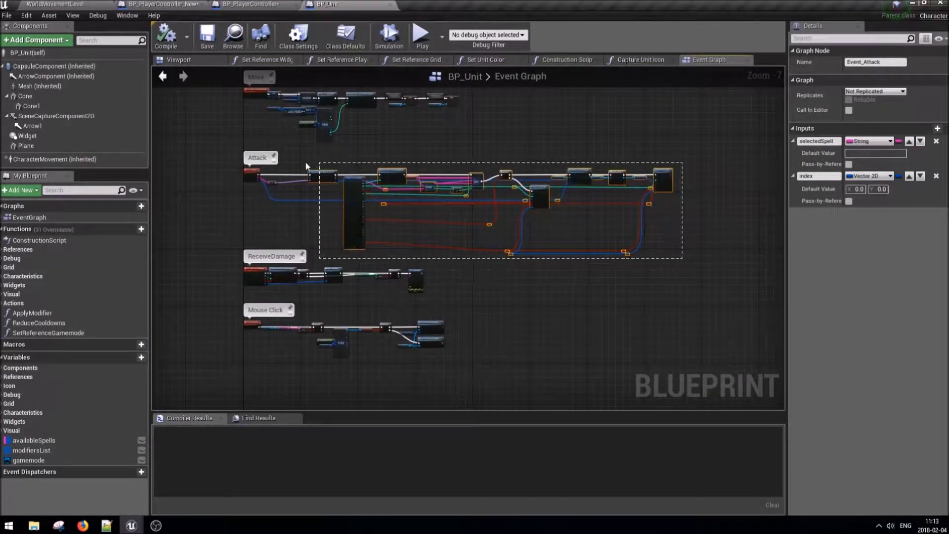
drag(239, 166, 238, 166)
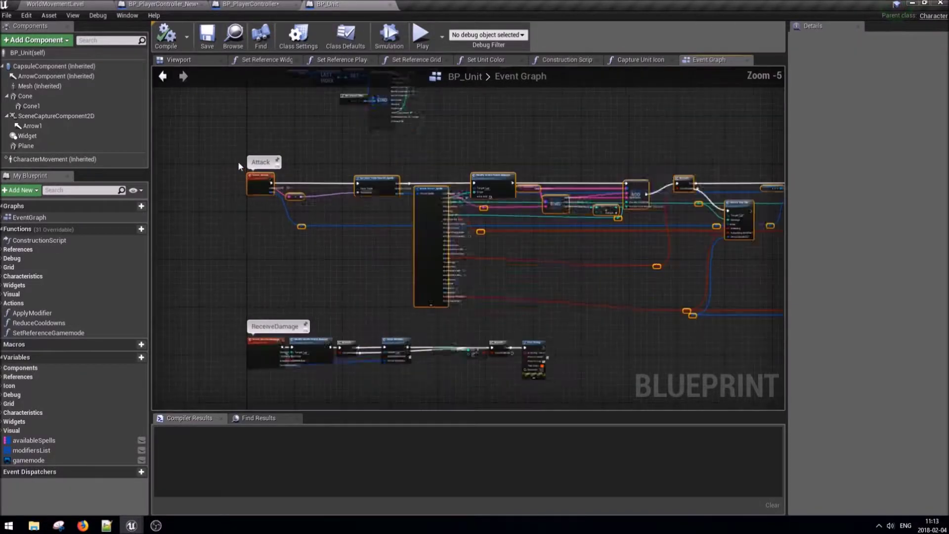
Open and close BP_Pawn, then open BP_Unit and BP_Unit_New from the Content Browser.
click(156, 5)
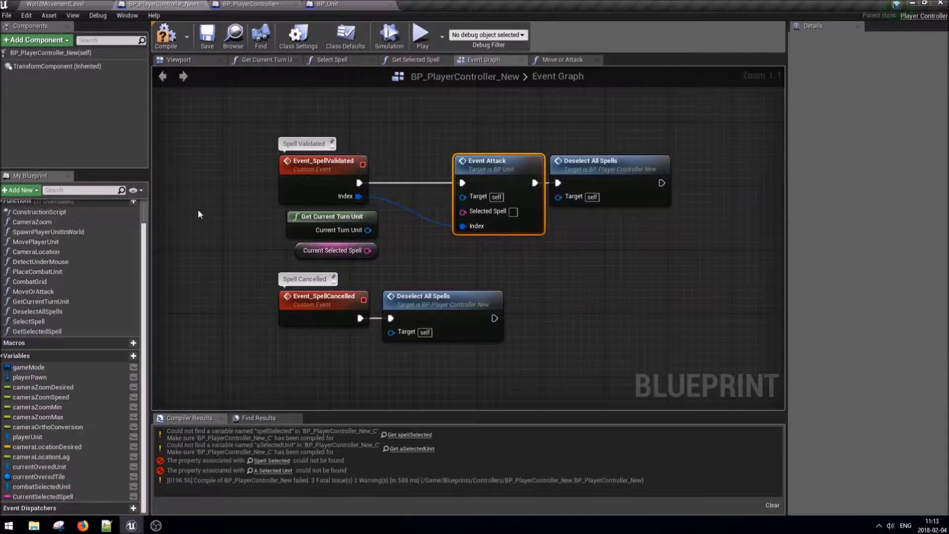
click(77, 4)
double_click(301, 464)
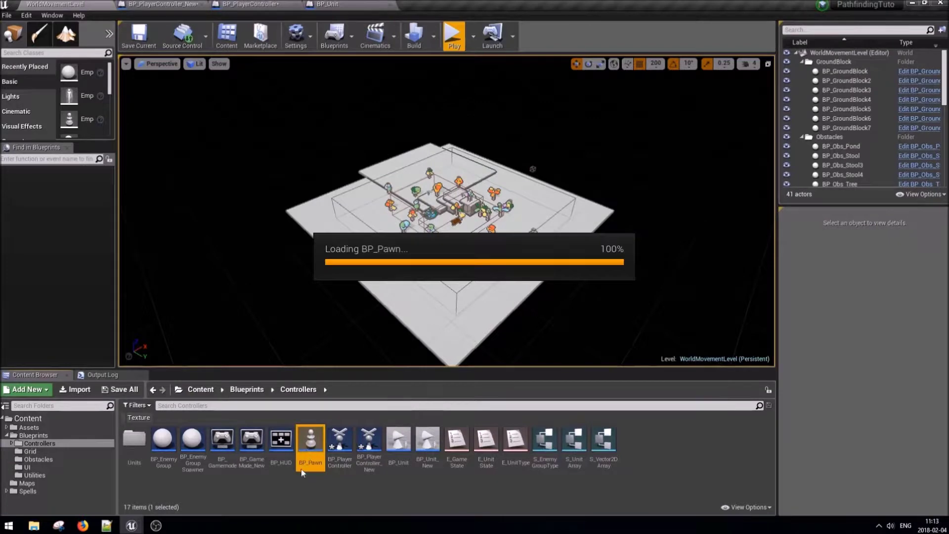
click(489, 4)
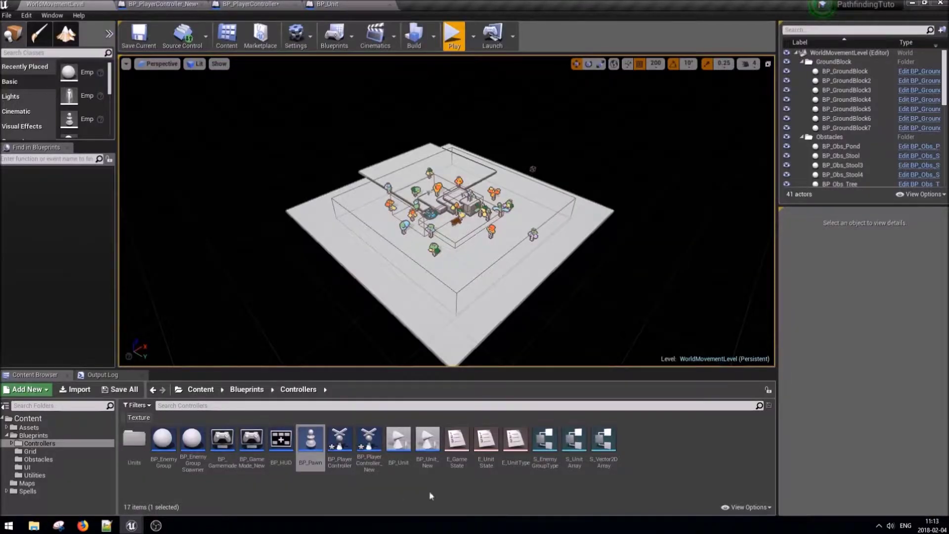
double_click(398, 461)
click(64, 4)
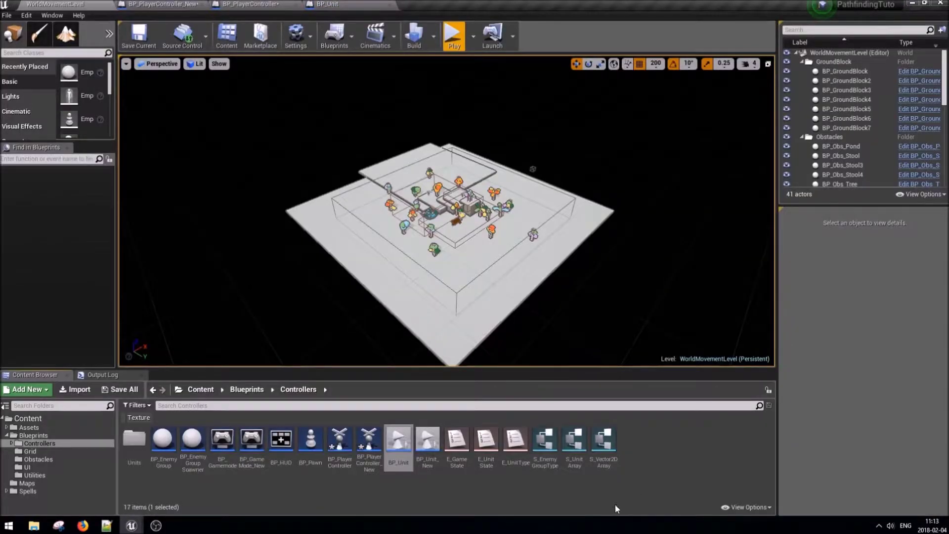
double_click(423, 447)
Center BP_Unit_New's Attack event chain in view.
scroll(505, 195, down, 4)
right_drag(505, 195, 482, 265)
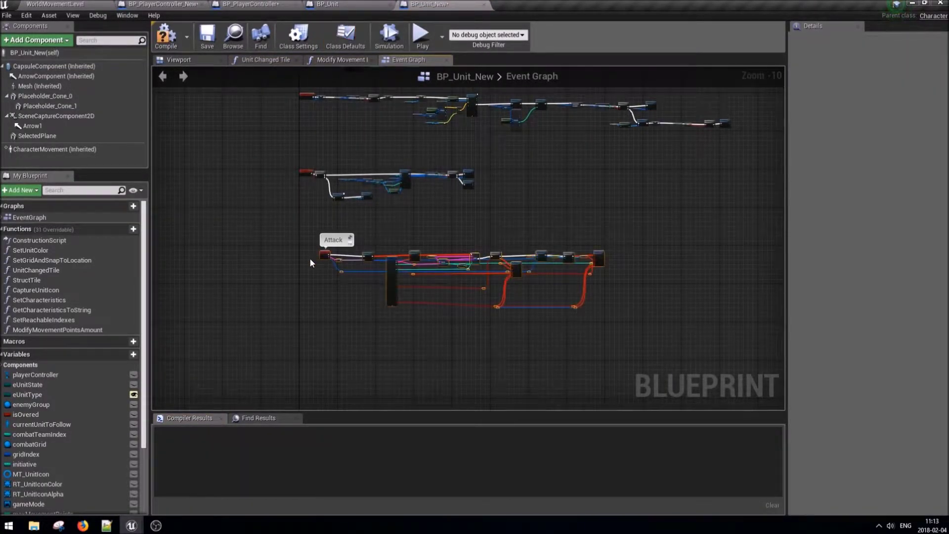
scroll(309, 257, up, 3)
drag(324, 259, 299, 230)
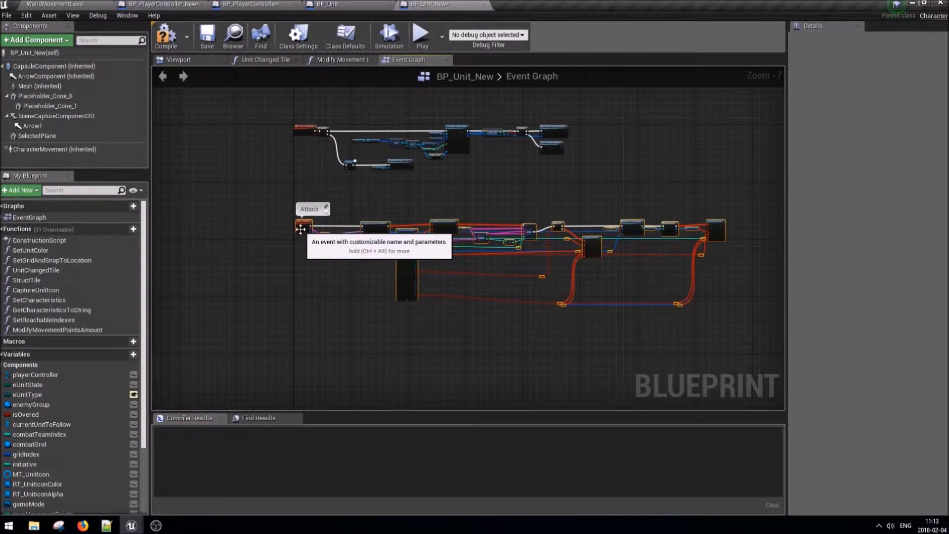
scroll(301, 228, up, 4)
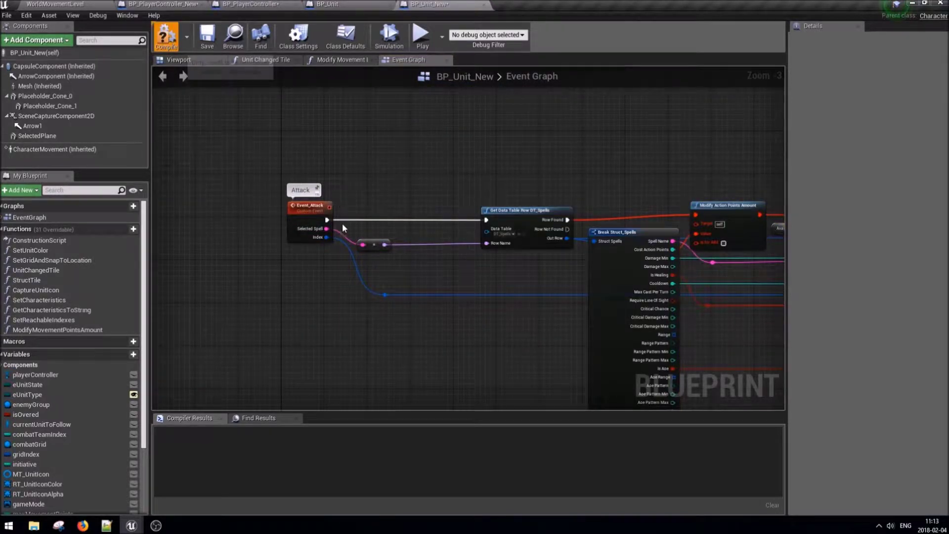
click(273, 4)
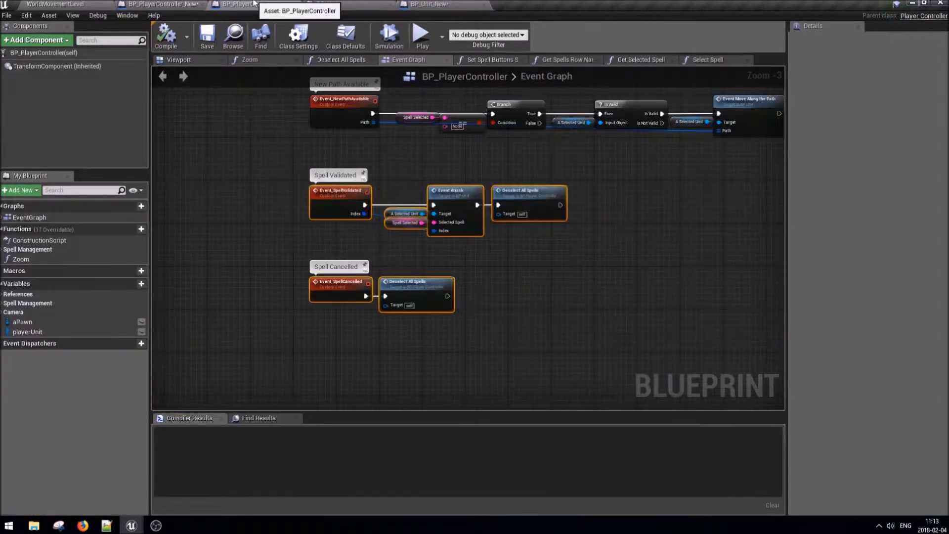
From the Current Turn Unit, add BP Unit New's Event Attack call.
scroll(455, 181, up, 2)
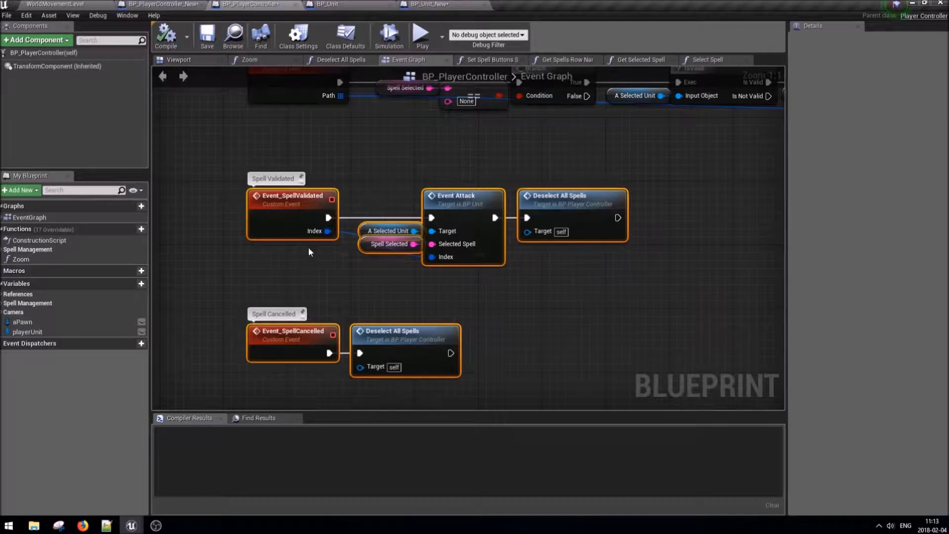
click(163, 4)
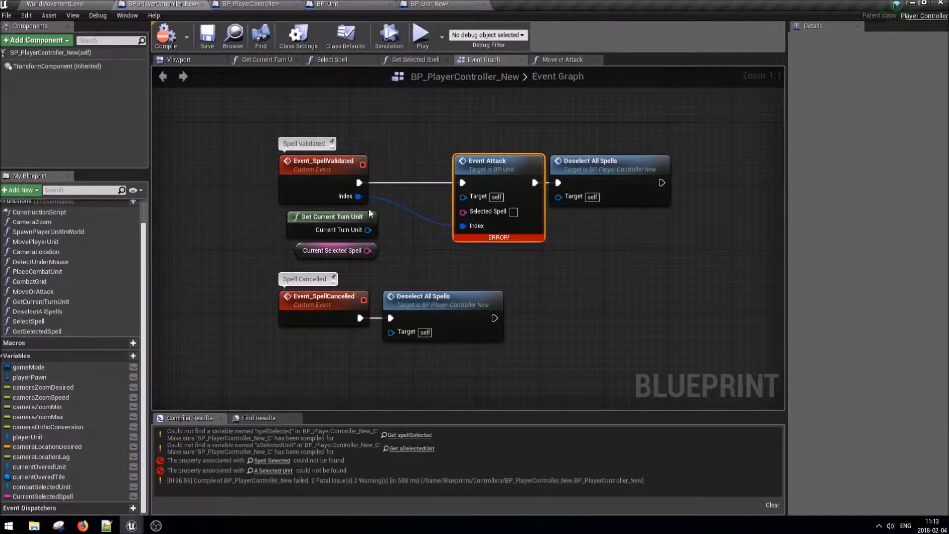
drag(367, 230, 408, 244)
text(even)
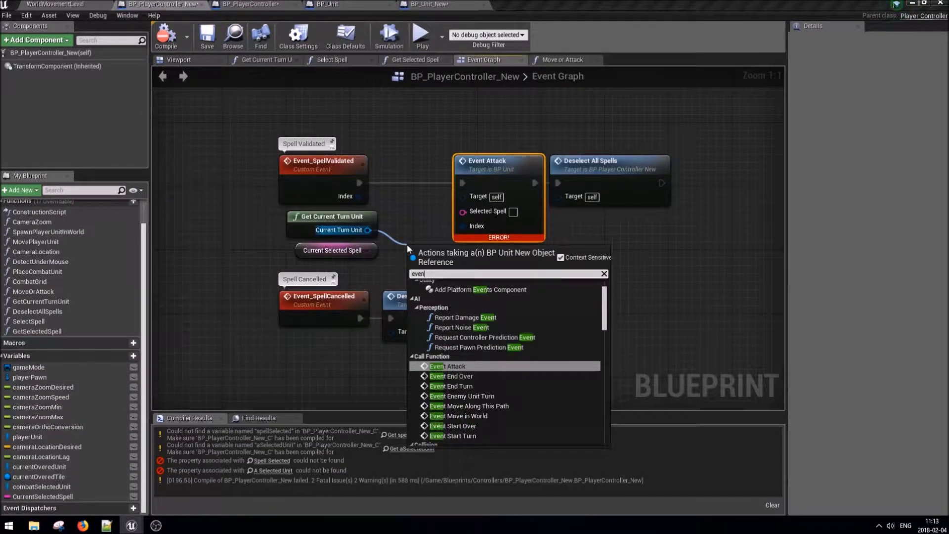
text(t att)
key(Return)
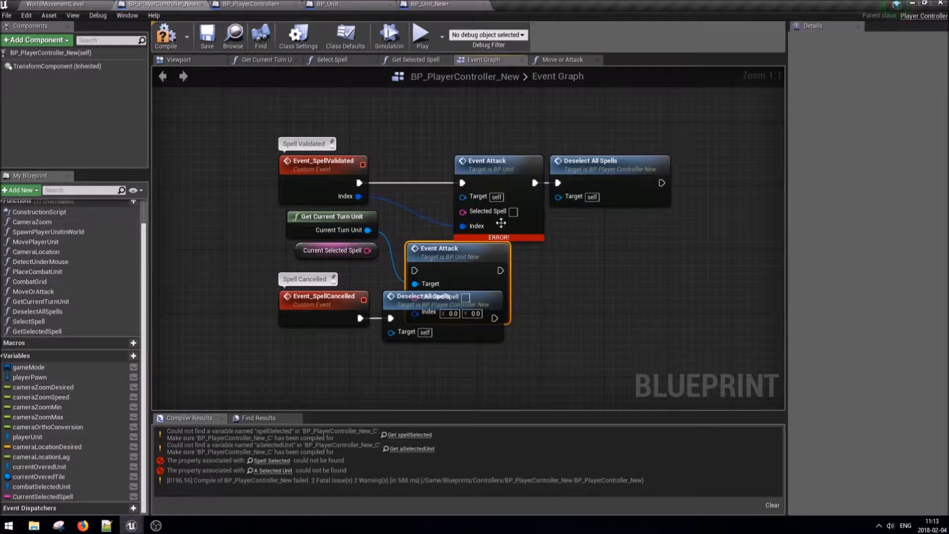
Delete the broken Event Attack node and wire Spell Validated's execution into the new one.
key(Delete)
drag(461, 259, 470, 147)
mouse_move(360, 182)
mouse_down()
mouse_move(473, 154)
mouse_move(423, 159)
mouse_move(361, 187)
mouse_move(423, 202)
mouse_move(368, 250)
mouse_up()
mouse_move(449, 147)
mouse_down()
mouse_move(433, 171)
mouse_move(547, 184)
mouse_move(537, 200)
mouse_up()
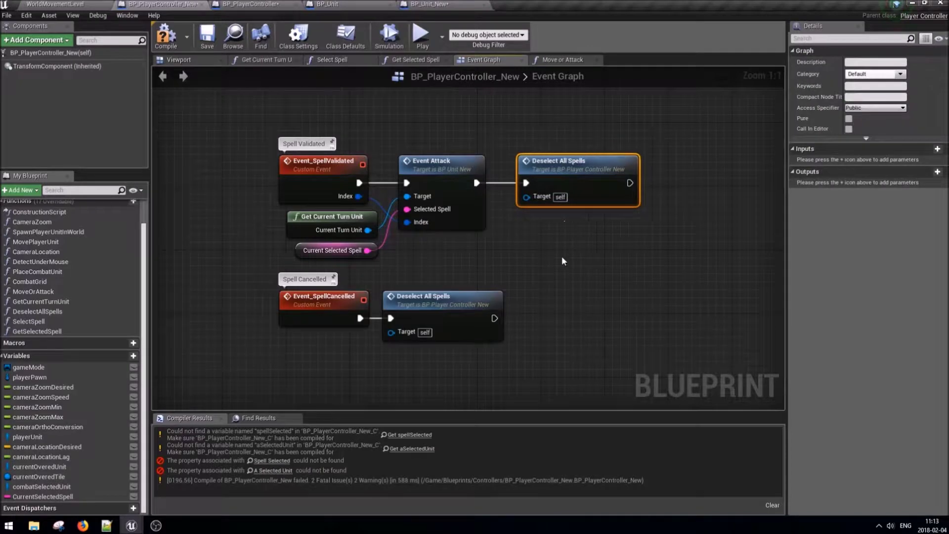
click(543, 232)
In BP_Unit_New's Attack event, disconnect Event_Attack's execution, Selected Spell and Index wires.
double_click(424, 167)
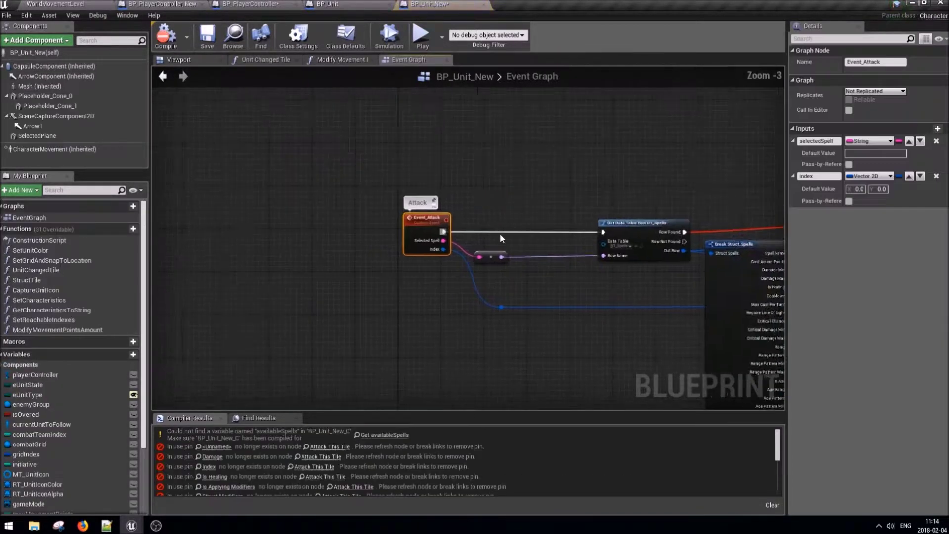
scroll(509, 270, down, 1)
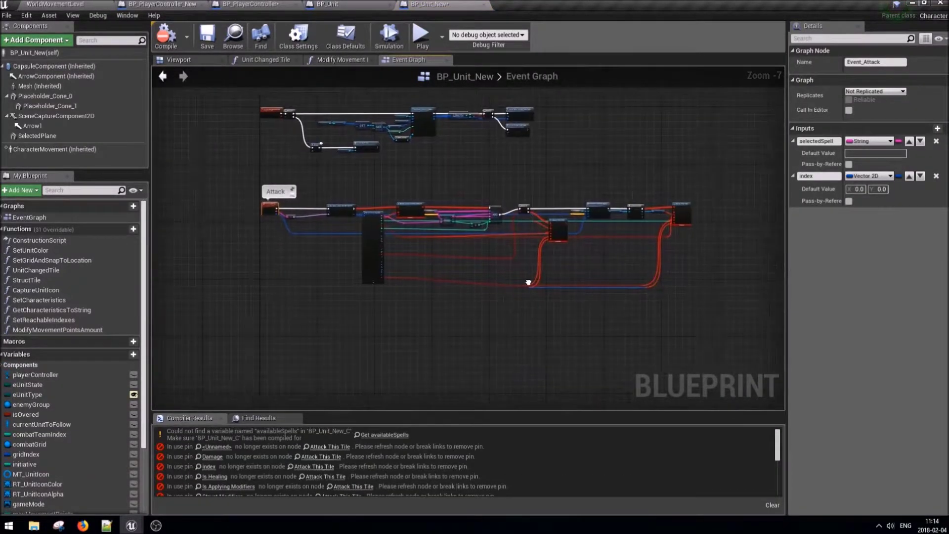
drag(843, 333, 282, 187)
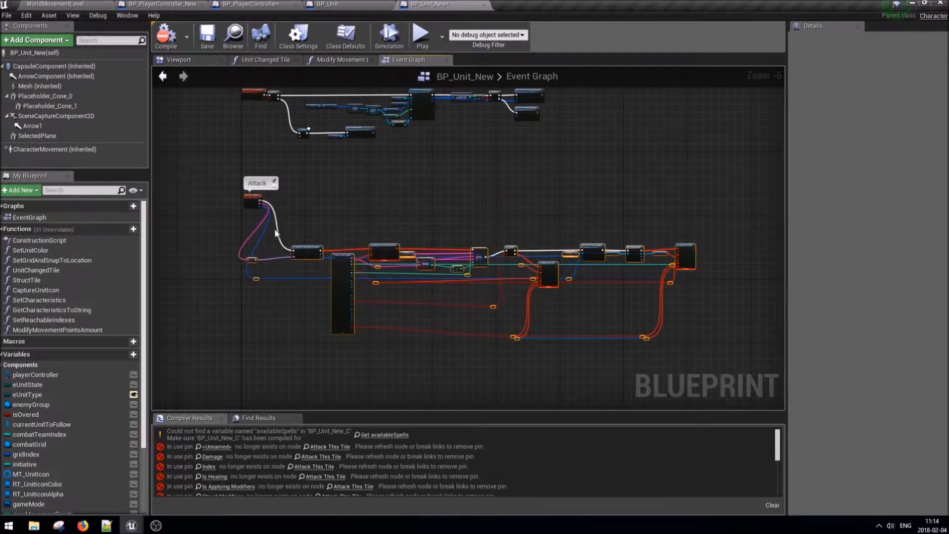
scroll(269, 202, up, 5)
alt+click(265, 170)
click(245, 152)
alt+click(265, 182)
alt+click(265, 193)
Duplicate a Get Data Table Row node and connect Event_Attack's execution to it.
click(434, 332)
key(ctrl+c)
key(ctrl+v)
drag(266, 170, 320, 168)
drag(368, 191, 369, 191)
drag(396, 204, 382, 183)
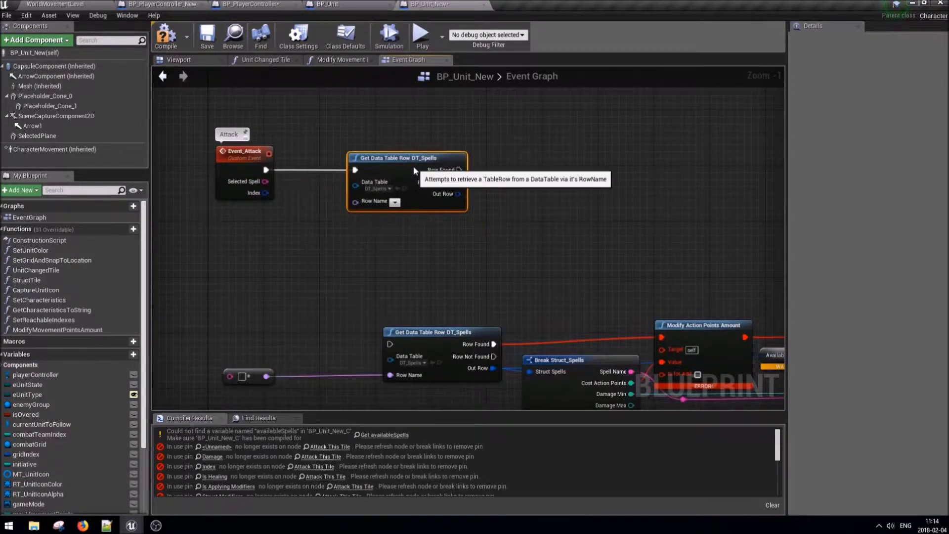
Set the lookup's table to DT_Spells_New and feed Selected Spell into Row Name.
click(380, 188)
click(410, 255)
drag(355, 201, 265, 181)
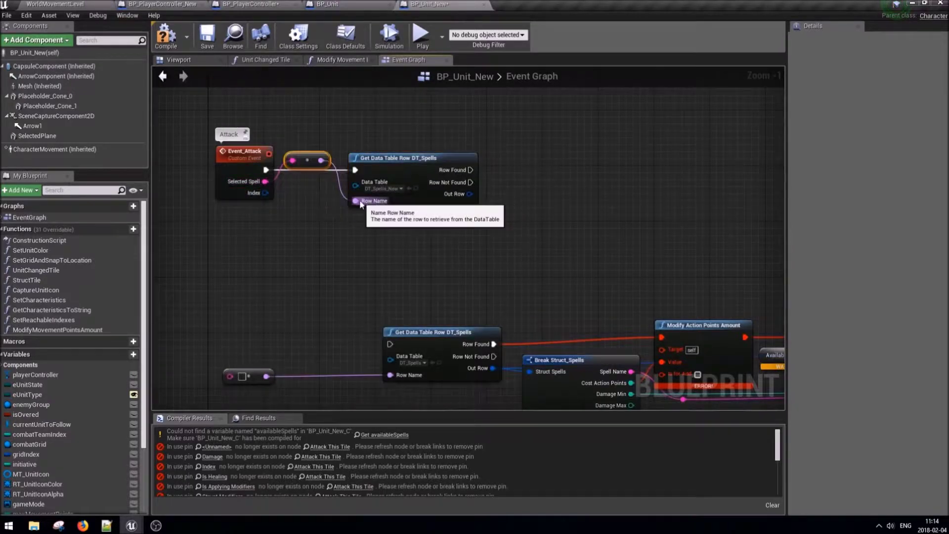
right_click(355, 201)
click(390, 245)
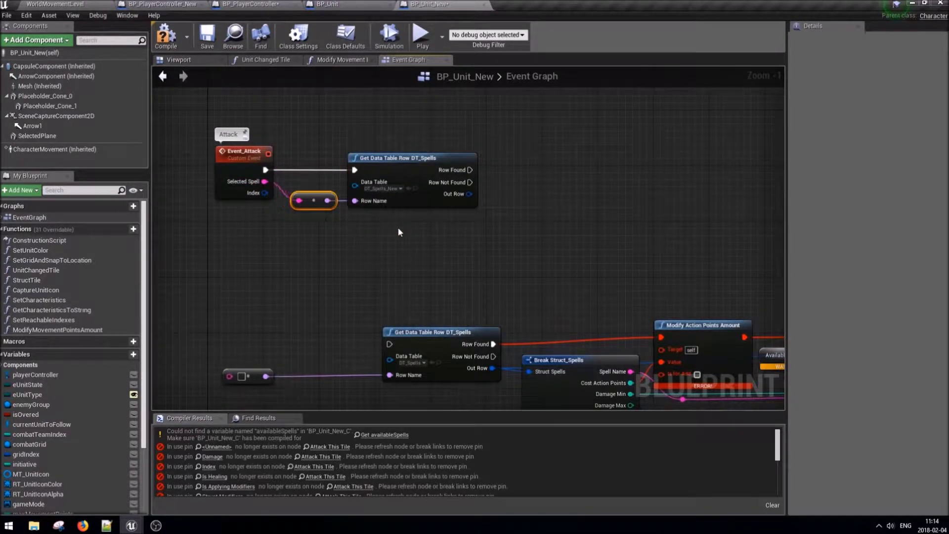
click(499, 254)
right_drag(578, 267, 471, 232)
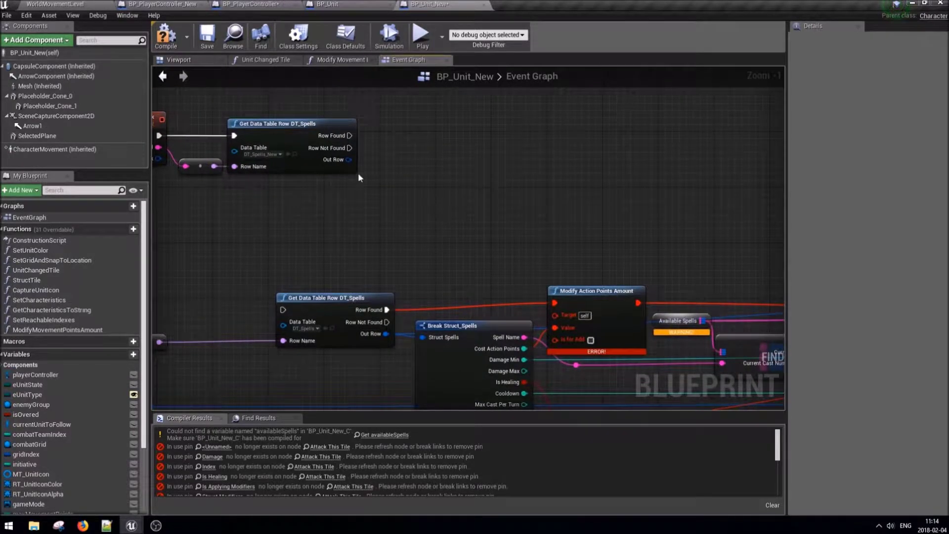
Break Out Row into Struct_Spells_New, then Spell Prerequisites into S_Spell_Prerequisites.
drag(349, 159, 371, 159)
text(bre)
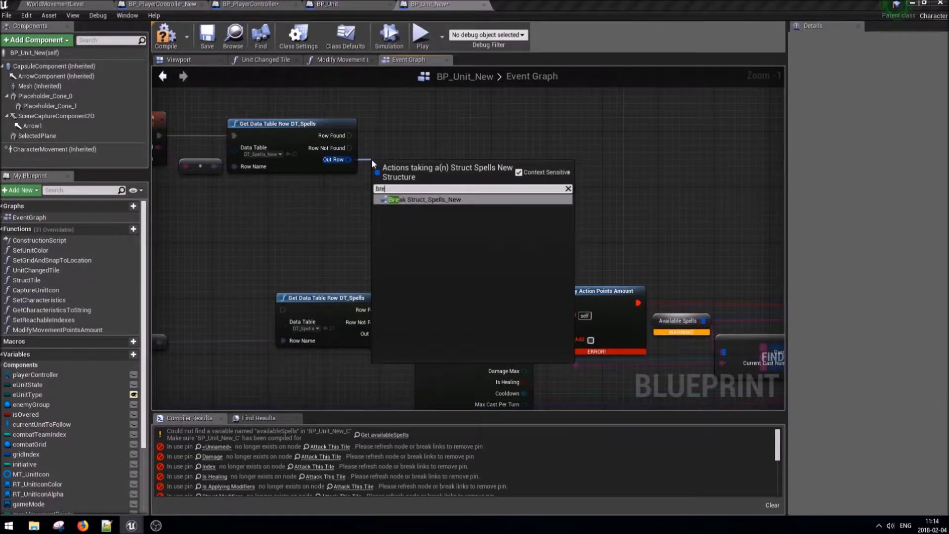
key(Return)
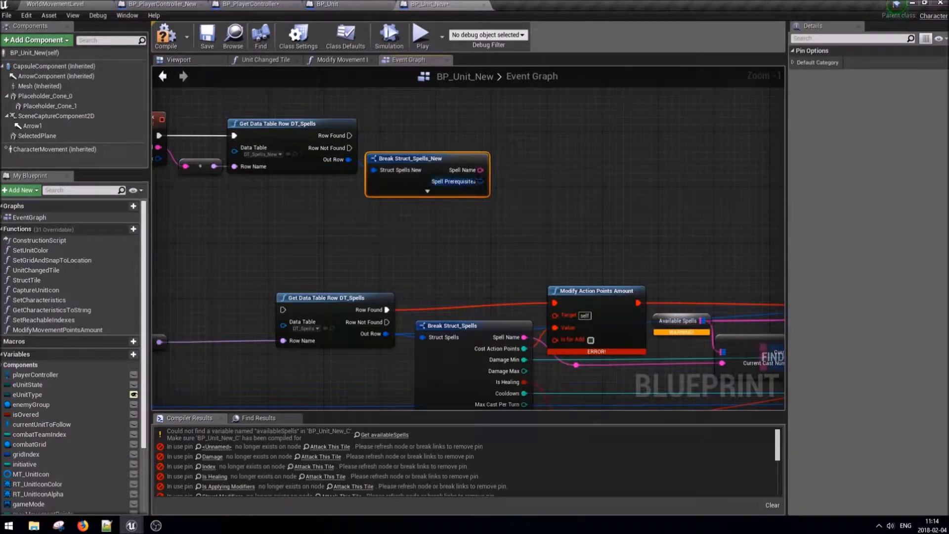
drag(480, 182, 507, 186)
text(bre)
key(Return)
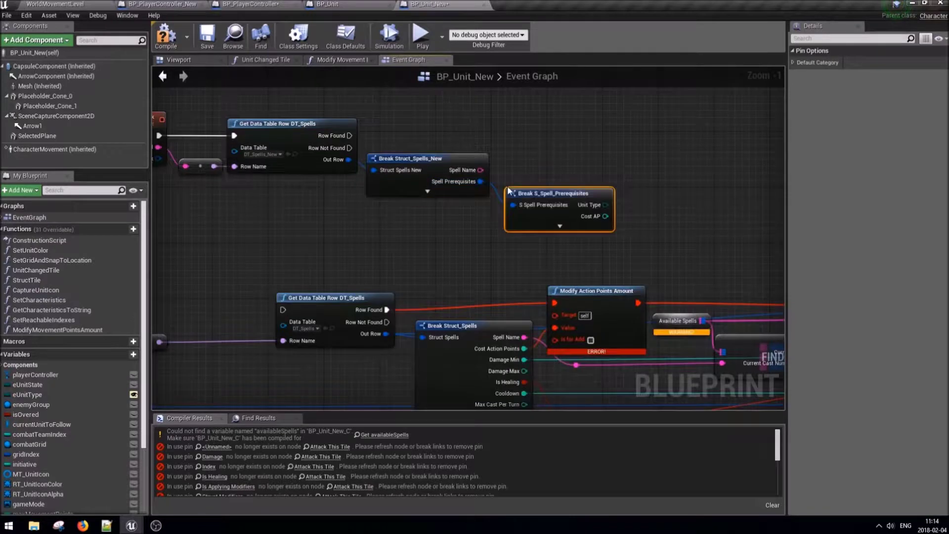
drag(544, 193, 535, 172)
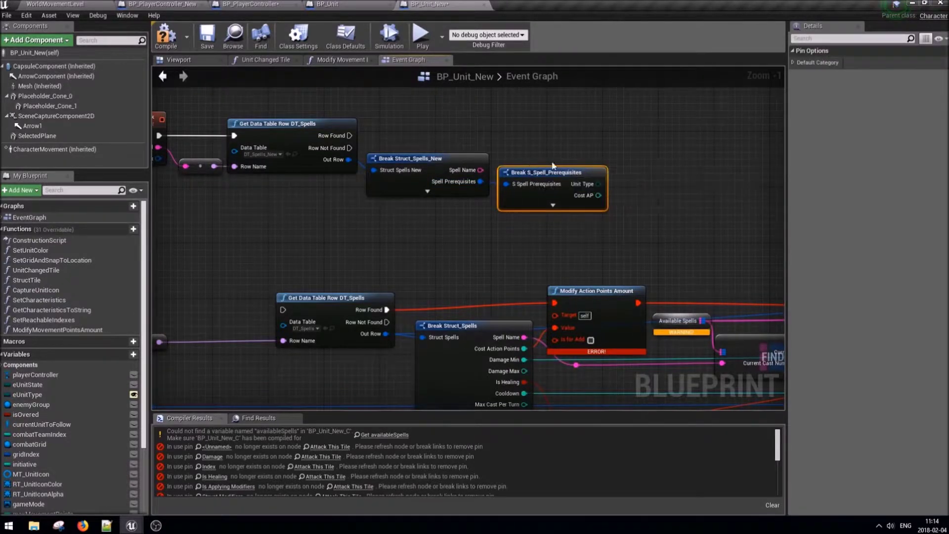
right_drag(438, 198, 367, 201)
click(51, 330)
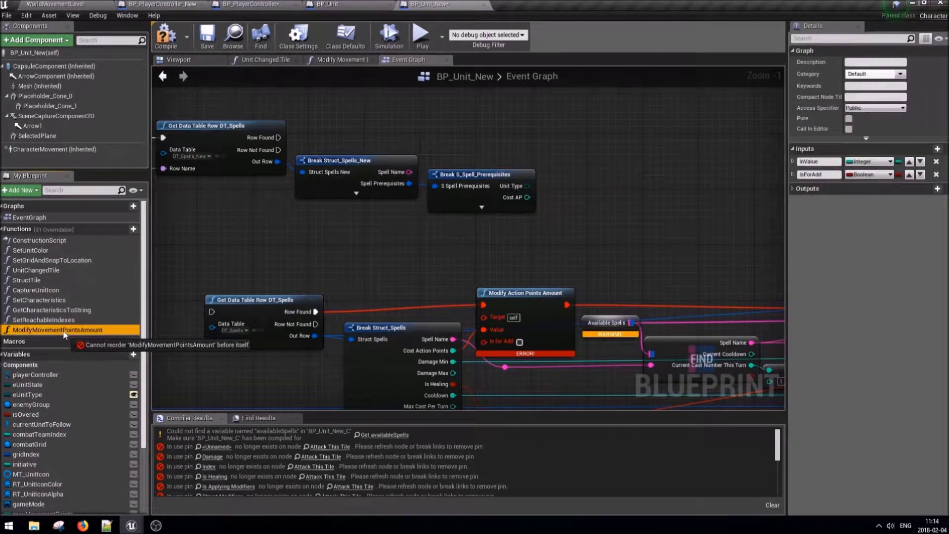
Duplicate ModifyMovementPointsAmount and rename the copy ModifyActionPointsAmount.
key(ctrl+w)
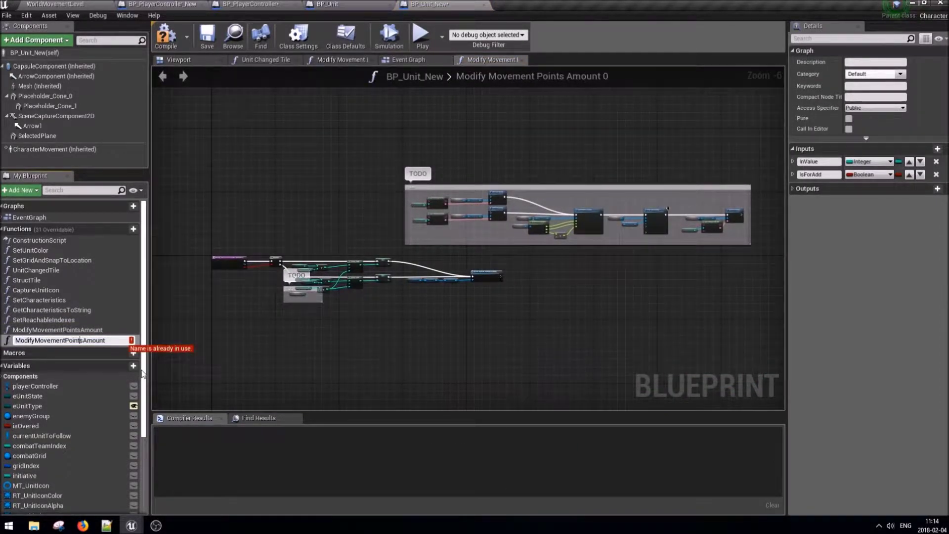
key(BackSpace)
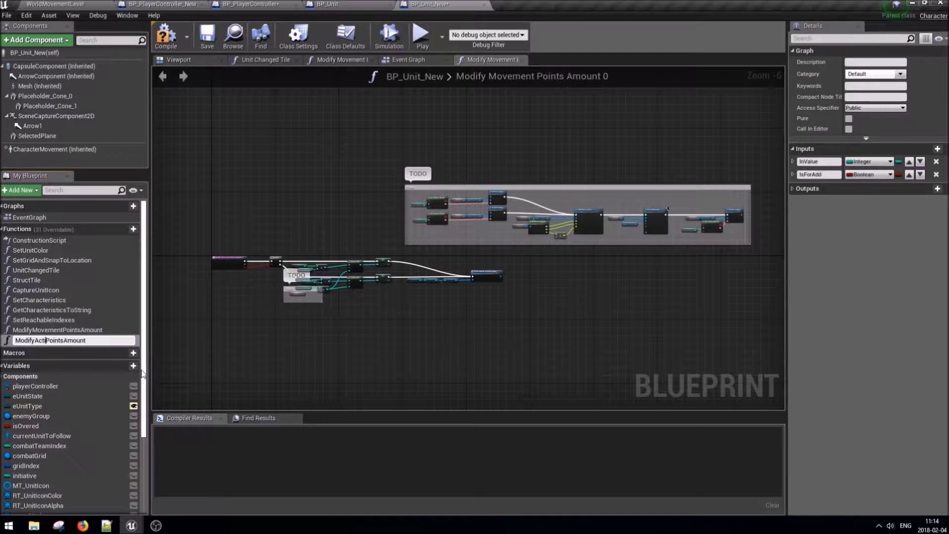
key(Return)
Replace the Max Movement Points getter with Max Action Points.
scroll(271, 162, up, 4)
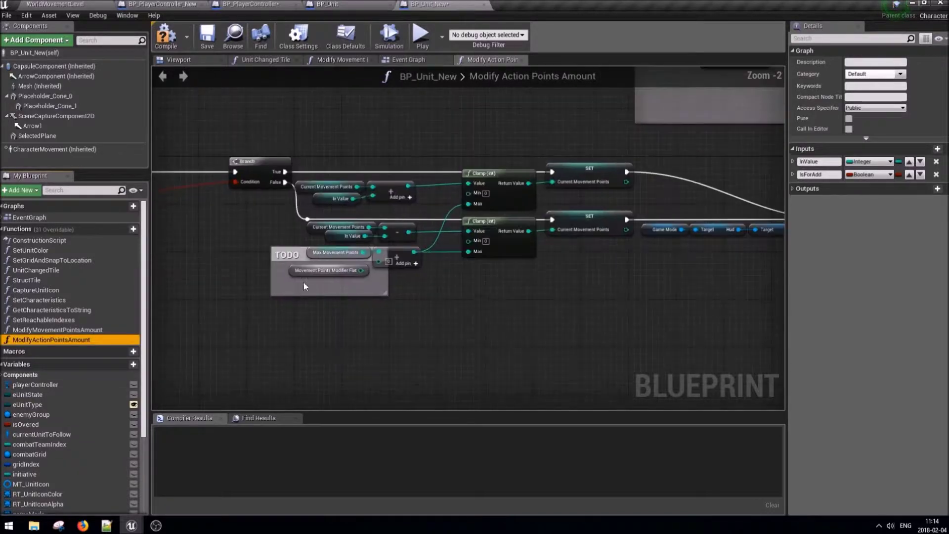
scroll(271, 162, up, 4)
right_drag(225, 180, 236, 228)
scroll(79, 460, down, 4)
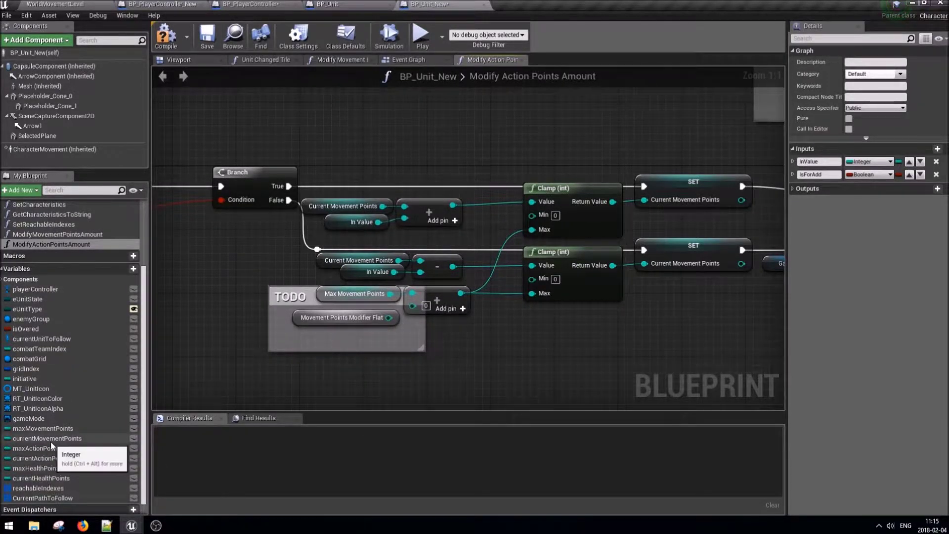
mouse_move(36, 447)
mouse_down()
mouse_move(312, 217)
mouse_move(324, 297)
mouse_up()
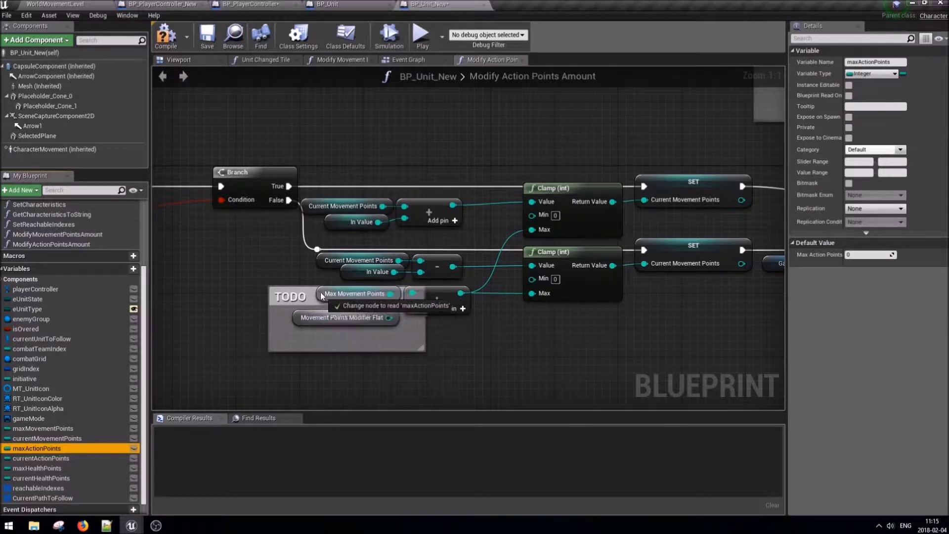
drag(324, 296, 320, 299)
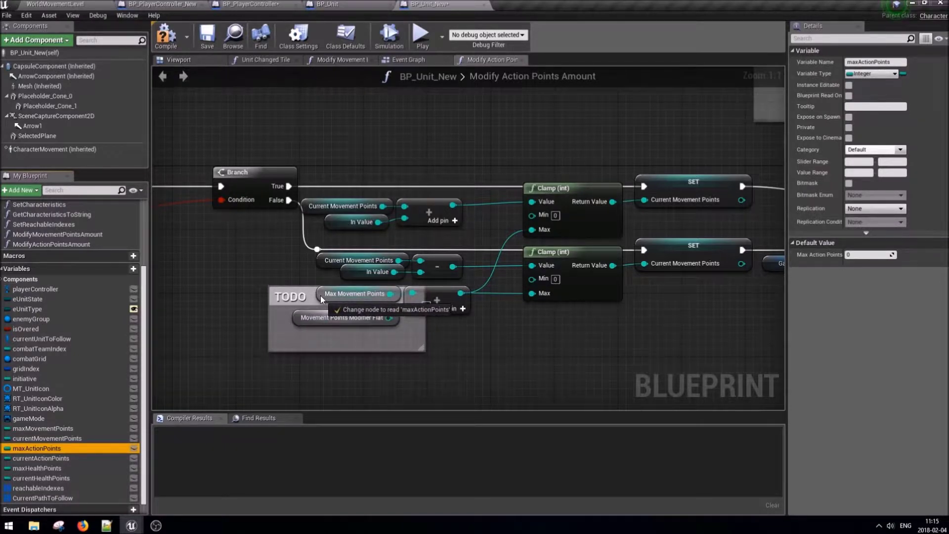
drag(320, 295, 320, 295)
Switch the Current Movement Points getters and both SET nodes to Current Action Points.
mouse_move(312, 304)
right_down()
mouse_move(401, 337)
mouse_move(378, 336)
right_up()
mouse_move(44, 449)
mouse_down()
mouse_move(319, 418)
mouse_move(459, 336)
mouse_up()
double_click(52, 448)
mouse_move(41, 460)
mouse_down()
mouse_move(429, 292)
mouse_move(378, 240)
mouse_up()
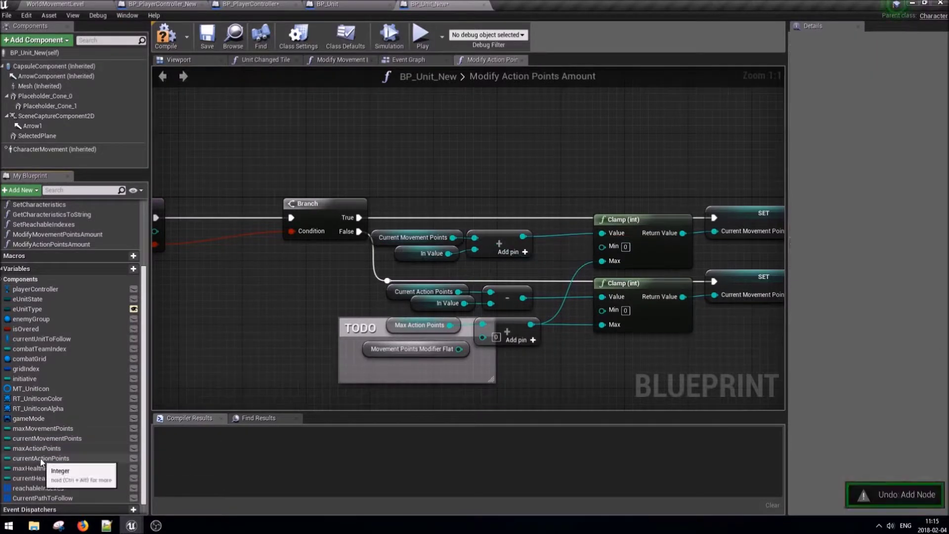
right_drag(669, 315, 444, 303)
mouse_move(41, 459)
mouse_down()
mouse_move(517, 267)
mouse_move(497, 205)
mouse_up()
scroll(610, 326, down, 1)
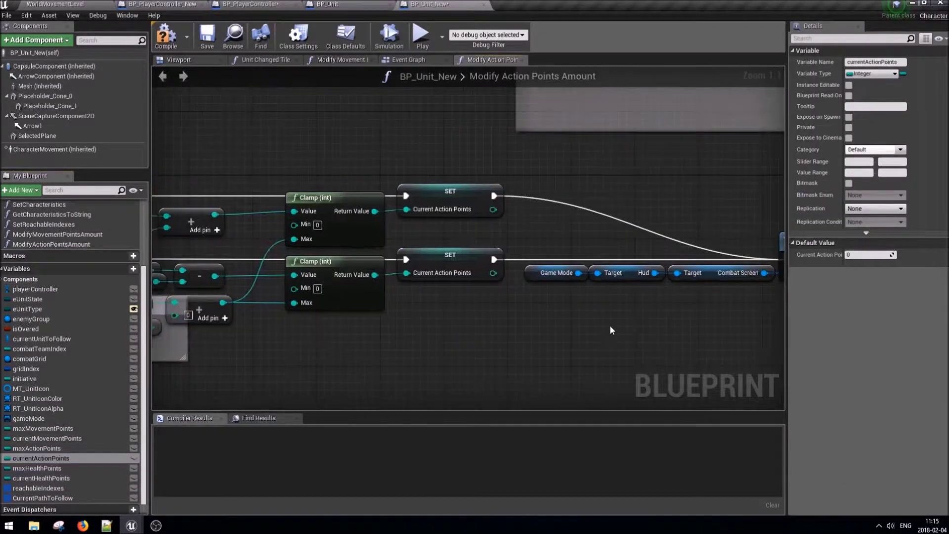
right_drag(610, 325, 266, 283)
Compile and save BP_Unit_New.
click(166, 36)
click(207, 35)
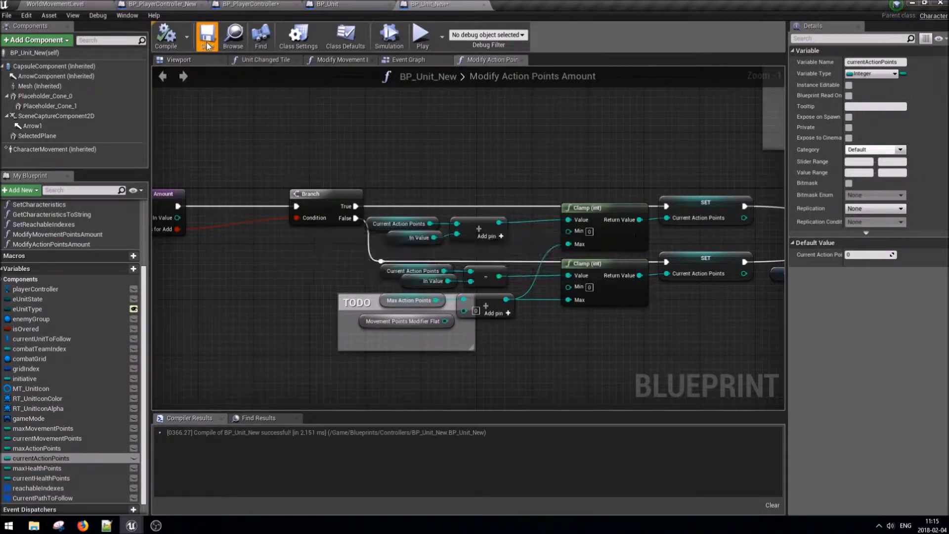
click(395, 60)
right_drag(498, 314, 478, 360)
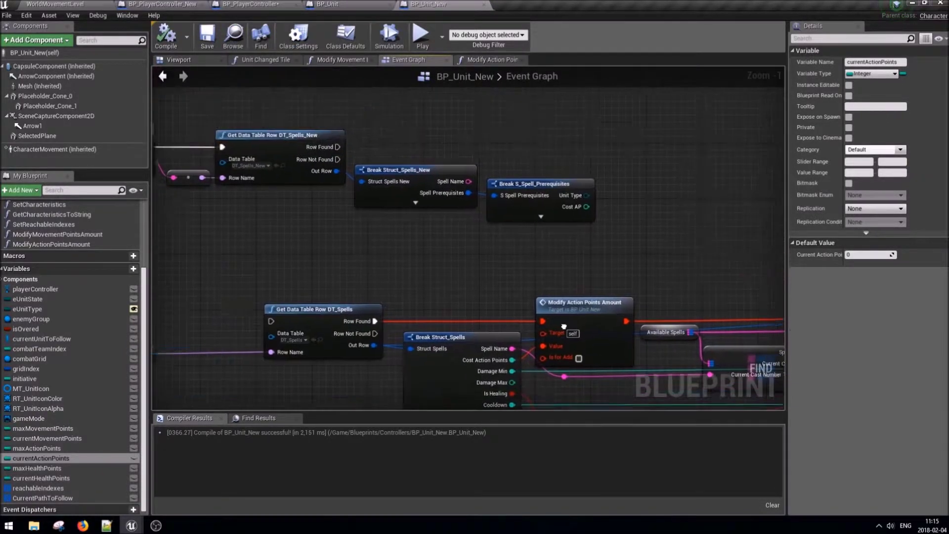
Place a Modify Action Points Amount call wired from Row Found, with Cost AP into In Value.
drag(35, 458, 68, 459)
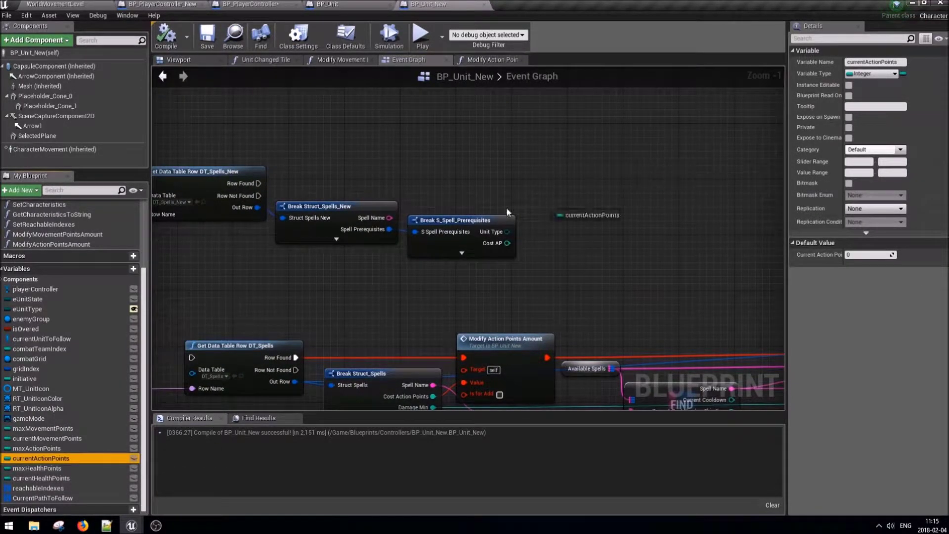
mouse_move(51, 244)
mouse_down()
mouse_move(533, 183)
mouse_move(267, 189)
mouse_move(537, 204)
mouse_up()
drag(586, 182, 580, 161)
drag(535, 183, 258, 183)
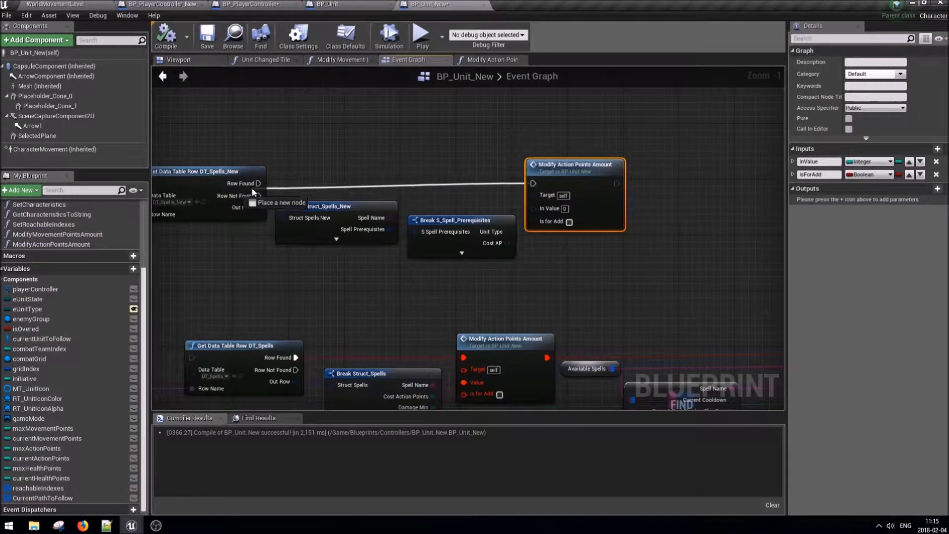
drag(500, 245, 534, 208)
Straighten the Spell Prerequisites wire and align the break nodes with the new call.
click(536, 301)
right_click(378, 230)
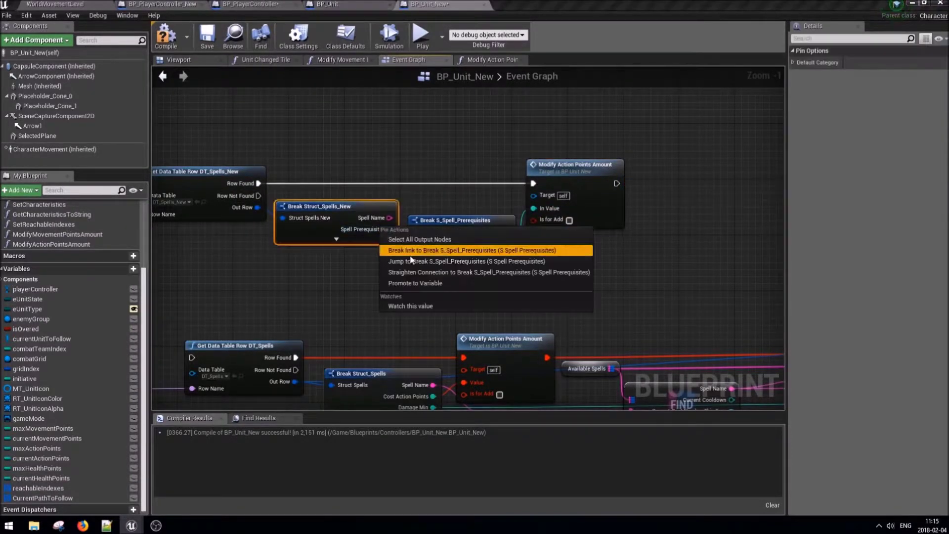
click(396, 249)
drag(340, 250, 334, 236)
drag(594, 168, 578, 168)
click(642, 275)
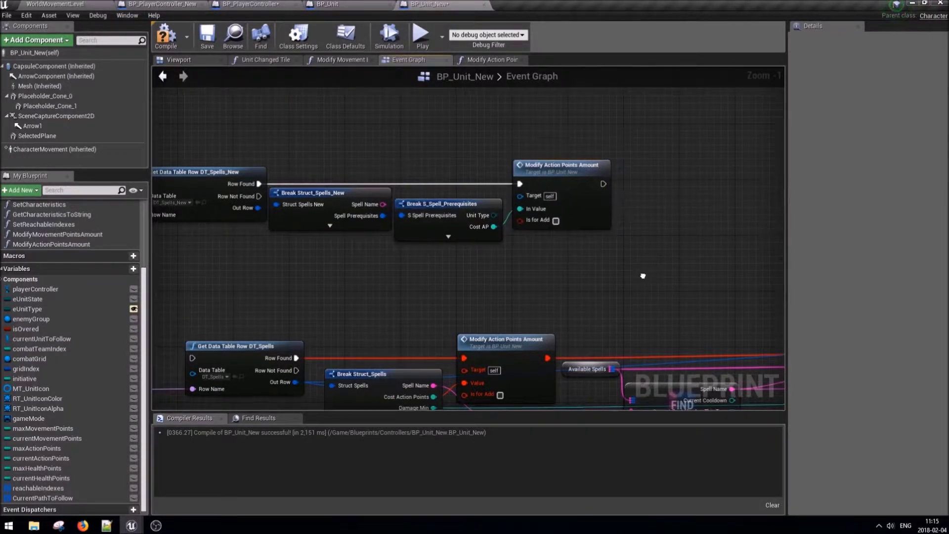
Delete the old lower Modify Action Points Amount, Get Data Table Row DT_Spells and leftover node.
scroll(678, 273, down, 1)
mouse_move(678, 273)
right_down()
mouse_move(606, 268)
mouse_move(594, 218)
right_up()
click(478, 305)
key(Delete)
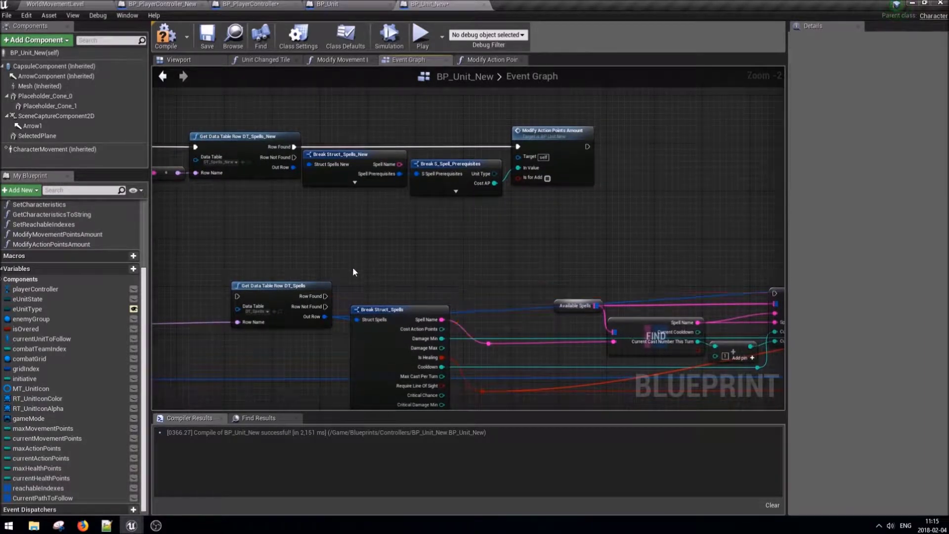
right_drag(353, 272, 386, 244)
click(346, 278)
key(Delete)
drag(286, 272, 190, 318)
key(Delete)
Review the remaining lower spell nodes and bring the spell lookup nodes back into view.
right_drag(555, 292, 463, 283)
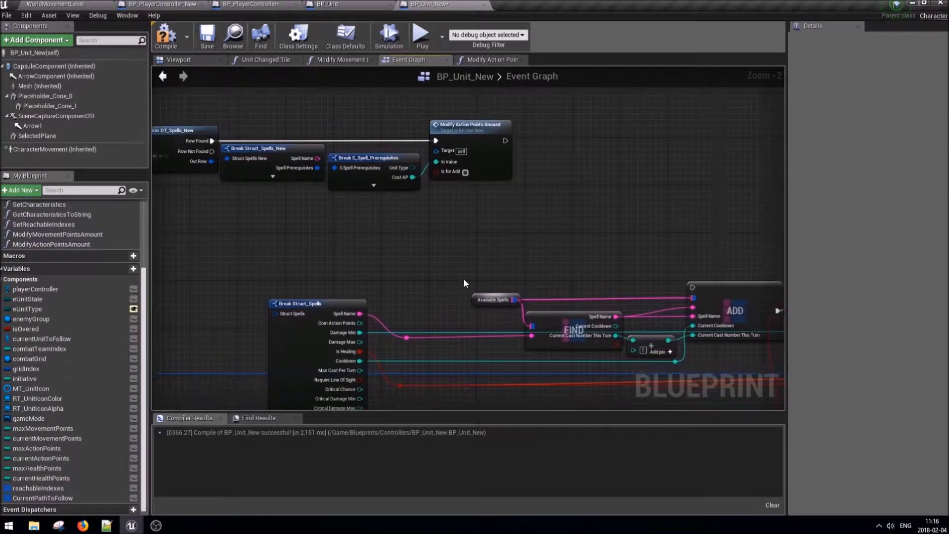
scroll(464, 283, down, 3)
scroll(743, 357, down, 1)
drag(743, 357, 411, 224)
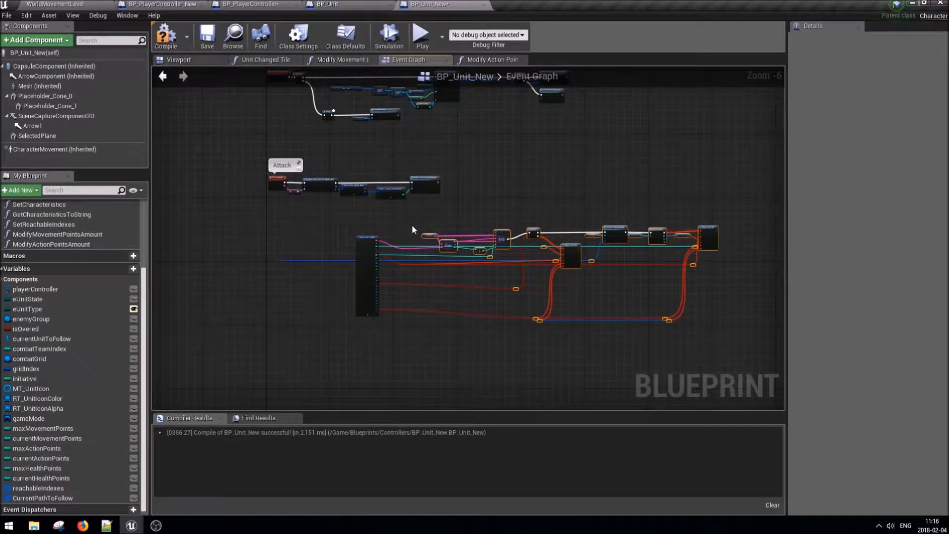
scroll(435, 229, up, 3)
click(511, 168)
right_drag(607, 259, 646, 267)
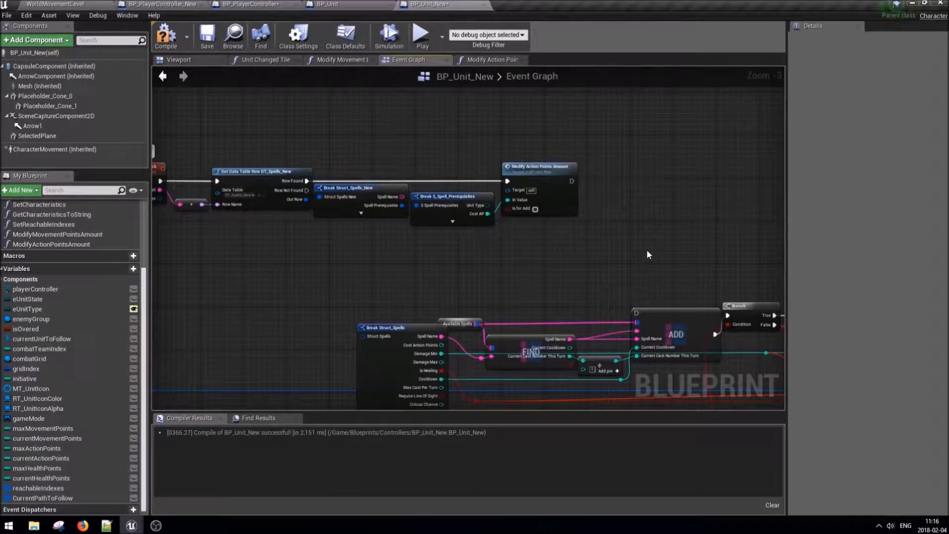
scroll(119, 262, up, 3)
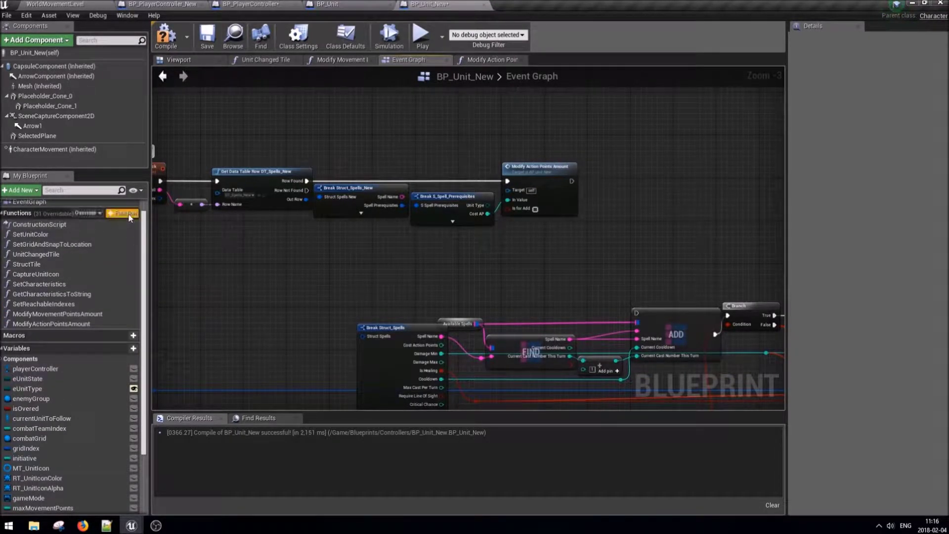
Create a new function named AttackThisTile.
click(130, 218)
text(AttackThisTile)
key(Return)
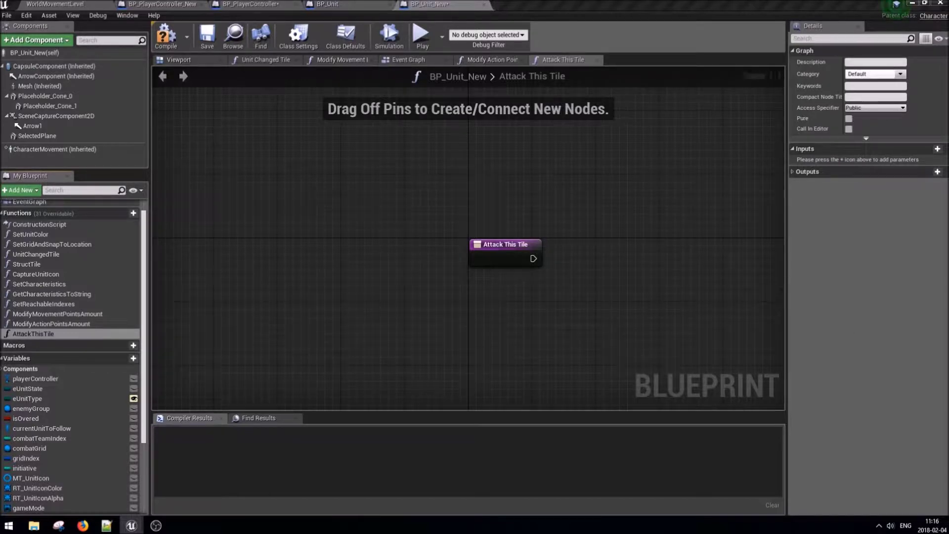
right_drag(715, 340, 460, 339)
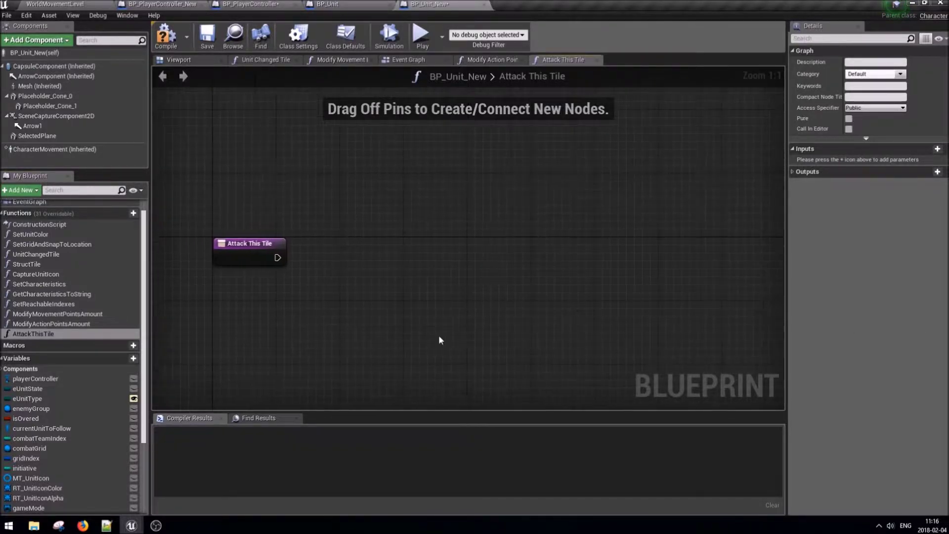
Add inputs TileIndex as Vector 2D and Spell as Struct Spells New.
click(937, 148)
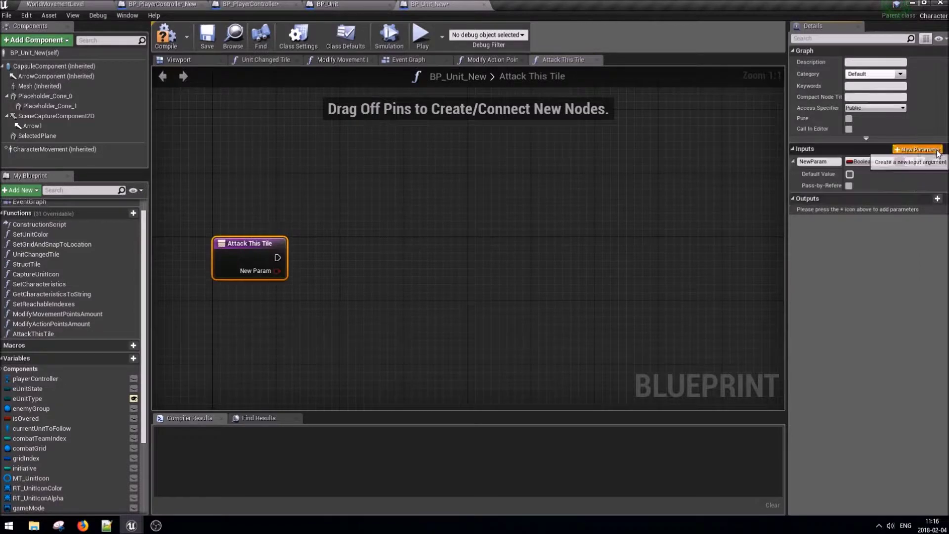
click(937, 148)
click(805, 161)
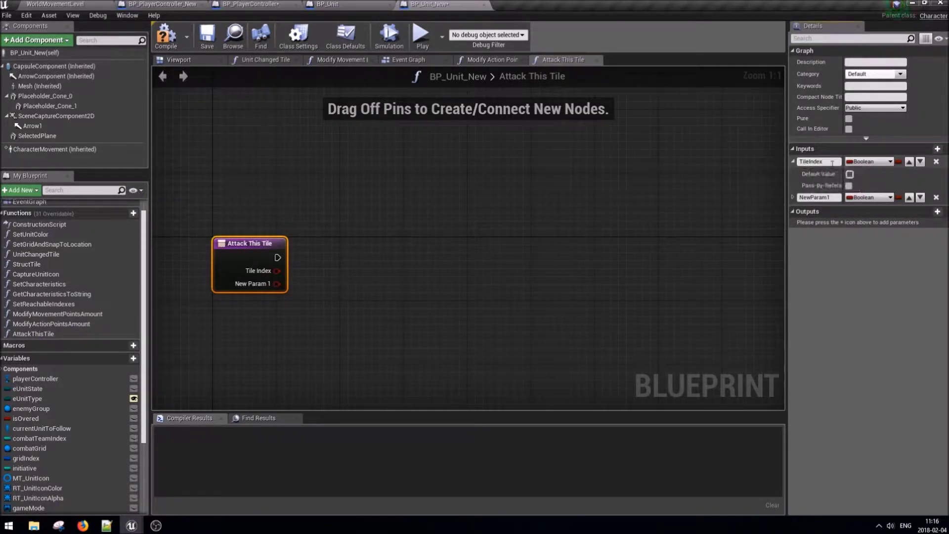
click(869, 161)
text(2d)
click(760, 240)
text(Spell)
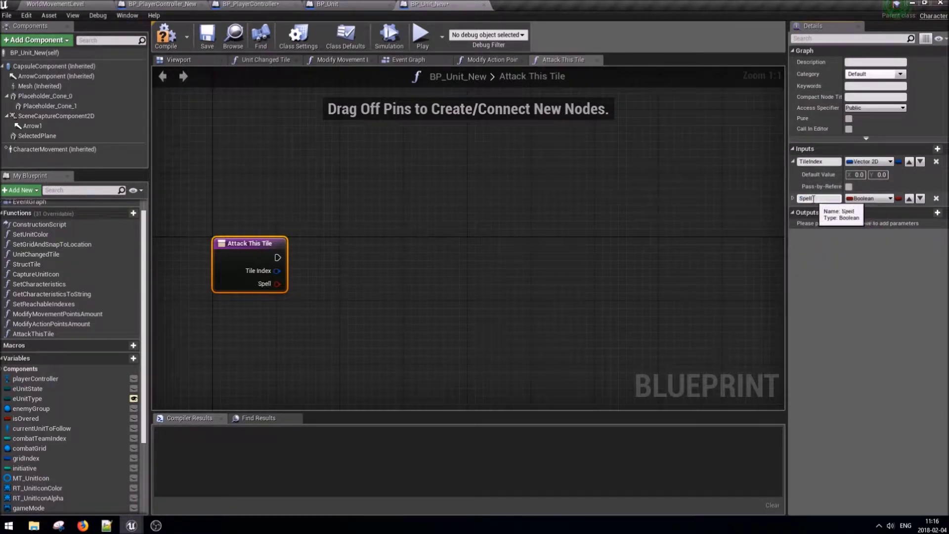
click(869, 198)
text(spell new)
key(Return)
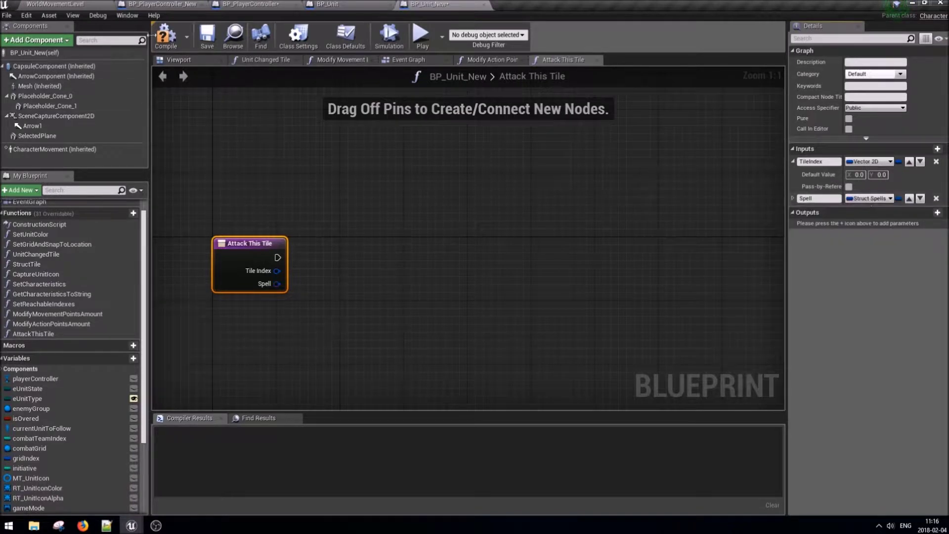
Call Attack This Tile after Modify Action Points Amount, feeding it the spell data and attack Index.
click(405, 61)
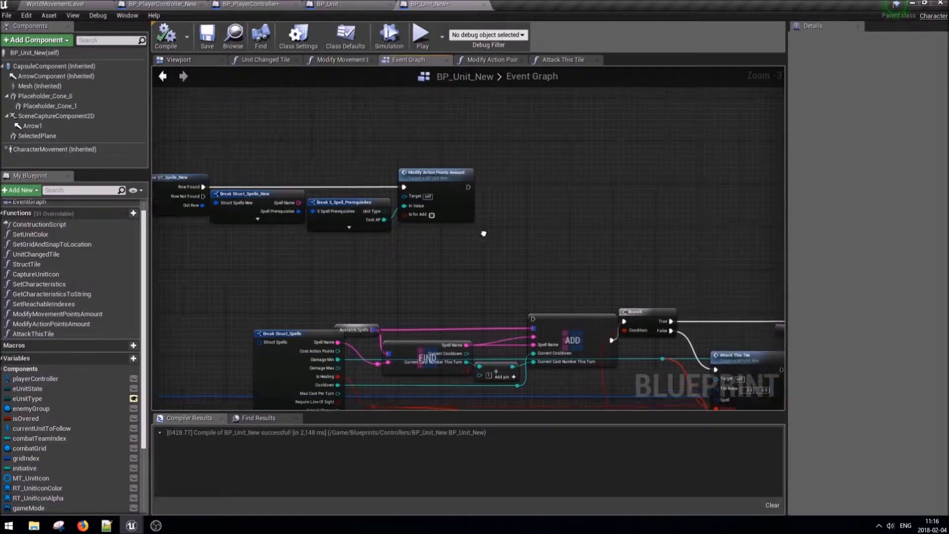
scroll(483, 233, up, 2)
mouse_move(33, 334)
mouse_down()
mouse_move(410, 220)
mouse_move(496, 171)
mouse_up()
mouse_move(432, 181)
mouse_down()
mouse_move(500, 191)
mouse_move(517, 178)
mouse_up()
right_drag(339, 250, 481, 269)
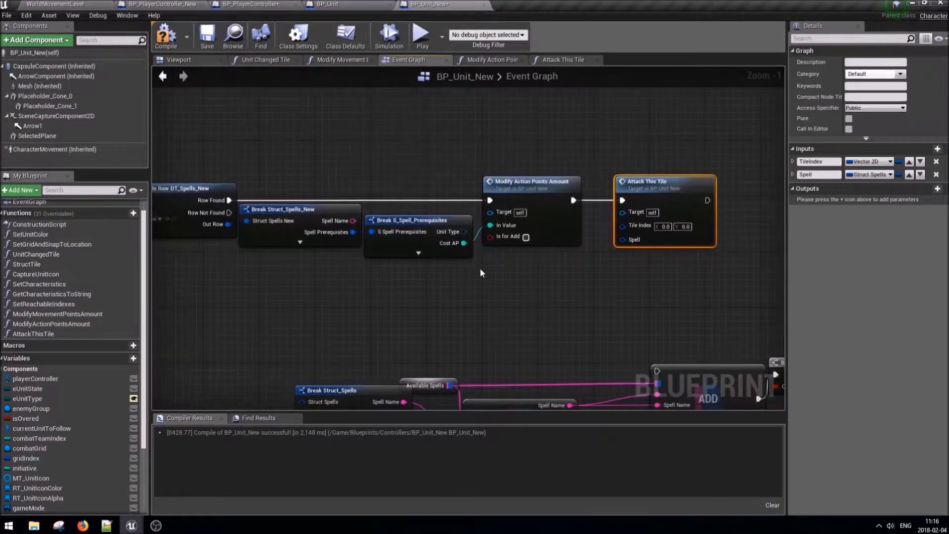
drag(352, 232, 623, 240)
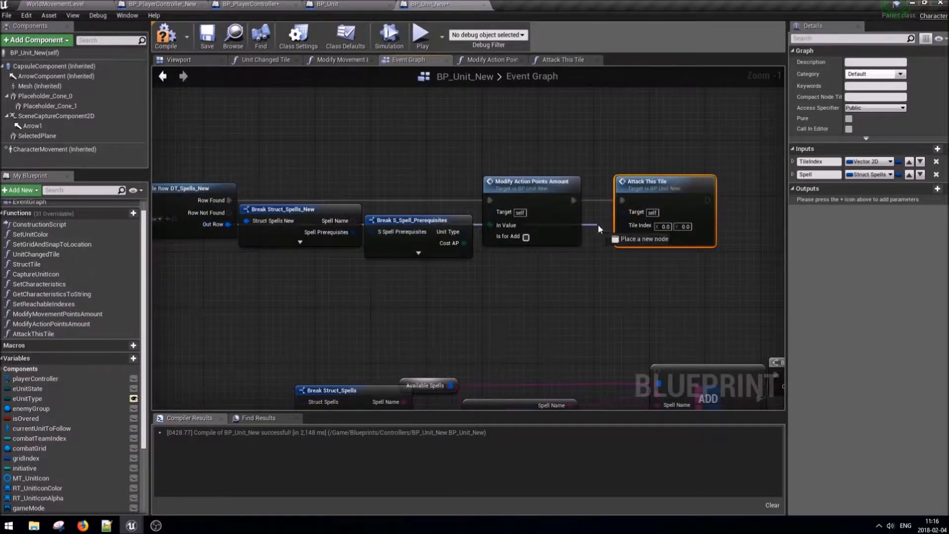
right_drag(633, 279, 796, 280)
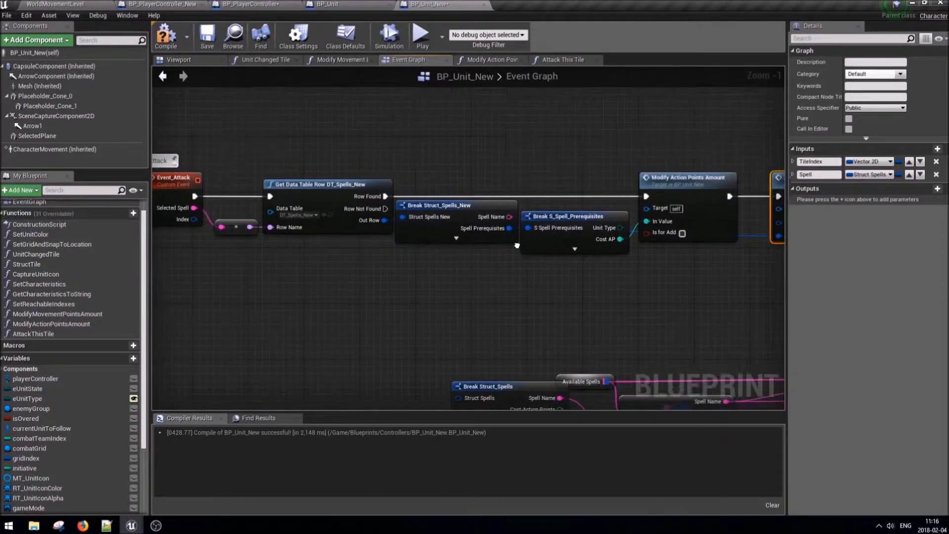
drag(195, 227, 638, 225)
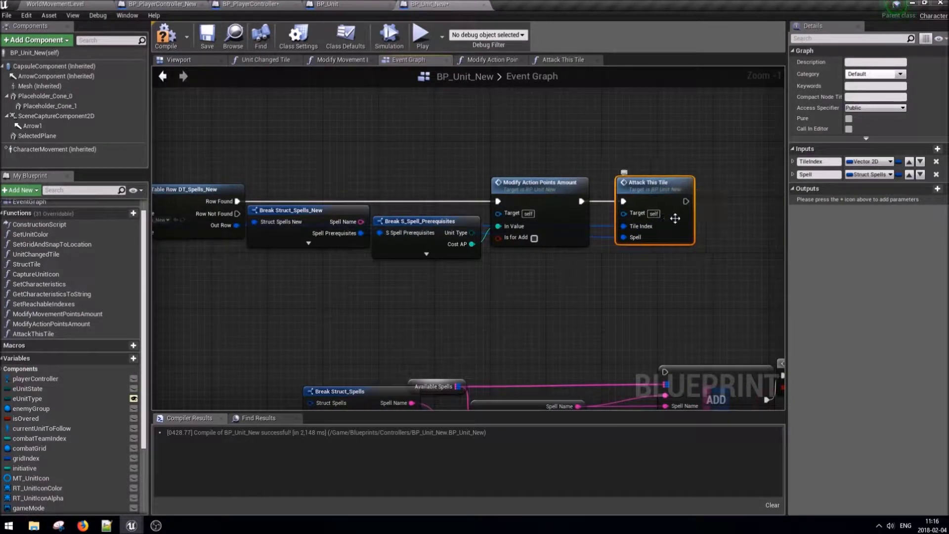
double_click(638, 213)
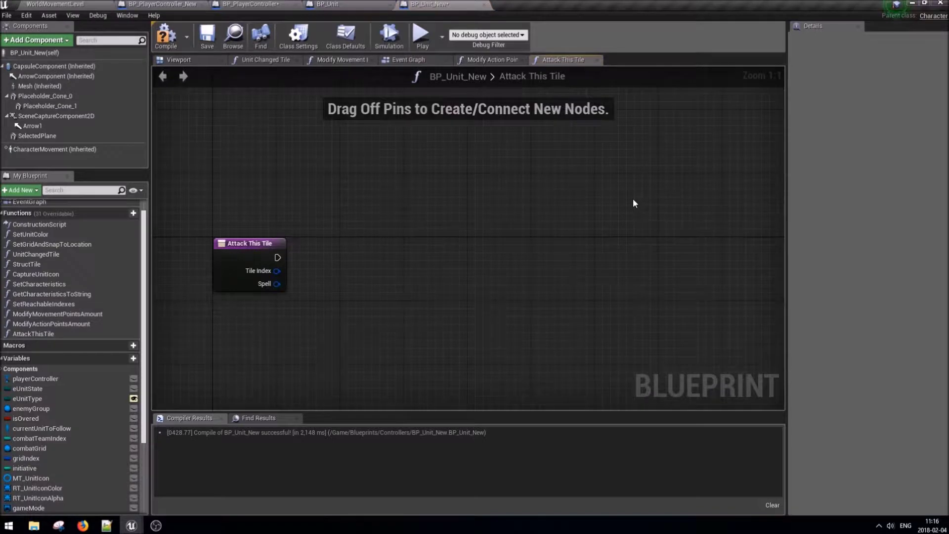
Add a Get Spell node and split its struct pin into fields.
right_drag(294, 342, 274, 327)
right_click(275, 328)
text(spell)
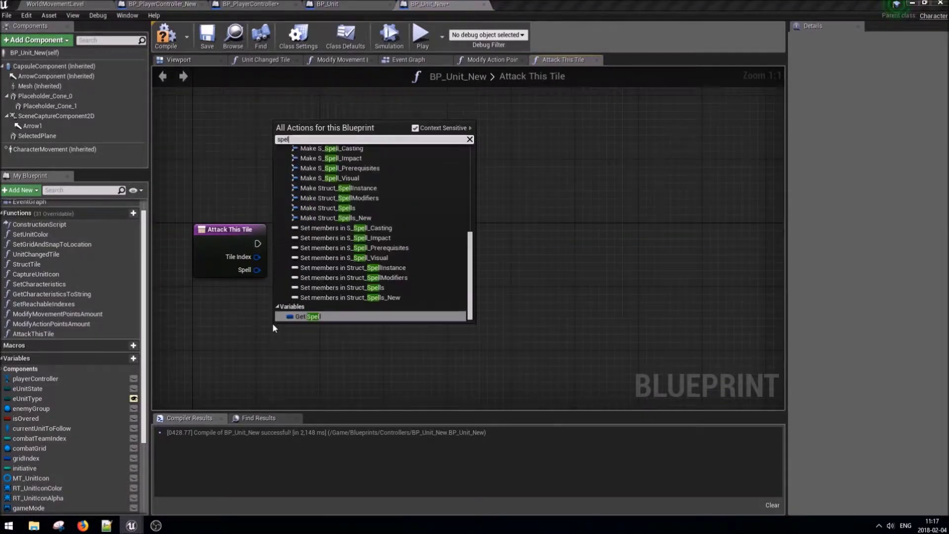
key(Return)
right_click(325, 332)
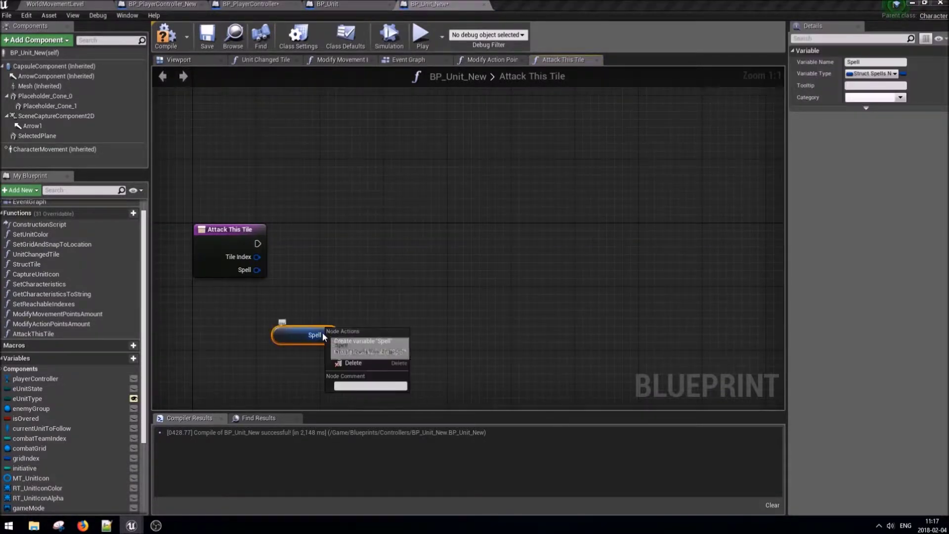
click(351, 368)
Break Spell Spell Impact with a Break S_Spell_Impact node.
right_drag(350, 378, 348, 360)
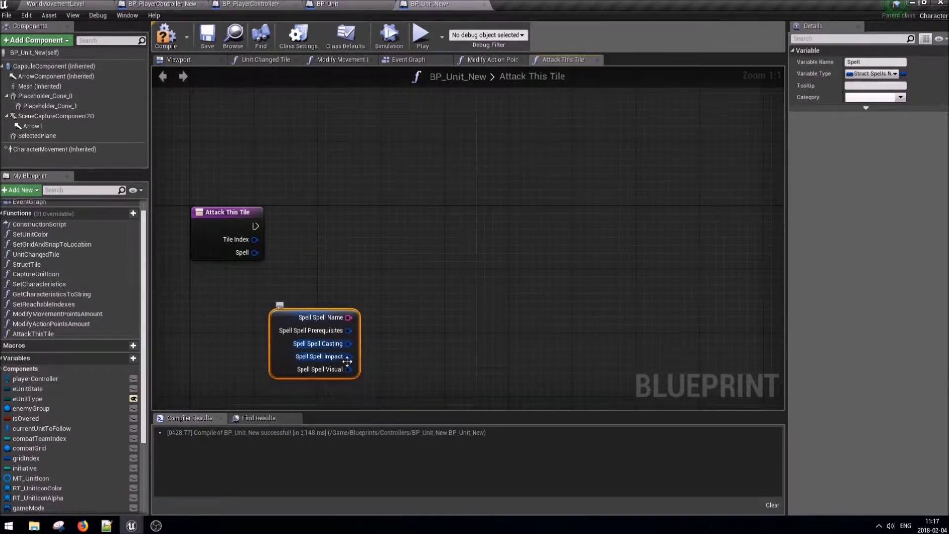
drag(371, 356, 391, 360)
text(bre)
key(Return)
drag(422, 361, 422, 347)
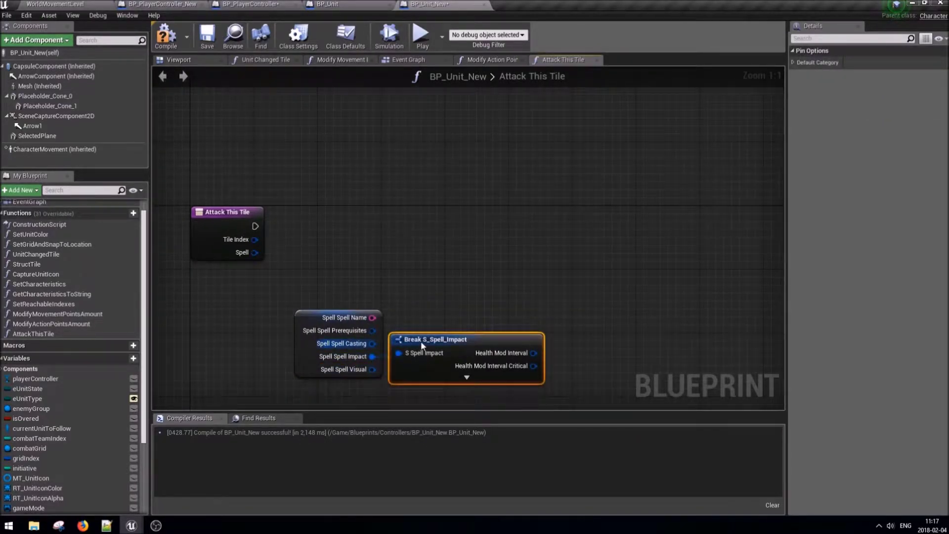
right_drag(422, 347, 565, 275)
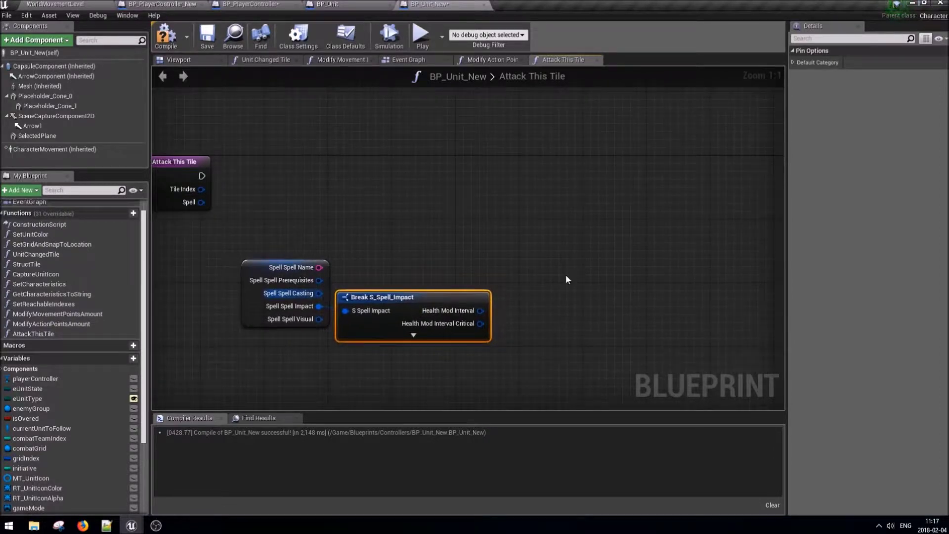
right_drag(566, 279, 579, 257)
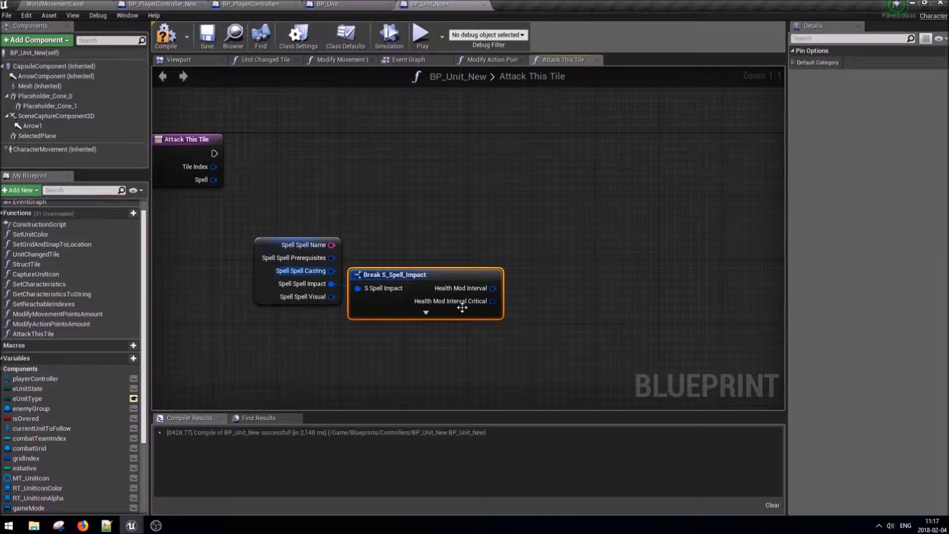
key(ctrl+z)
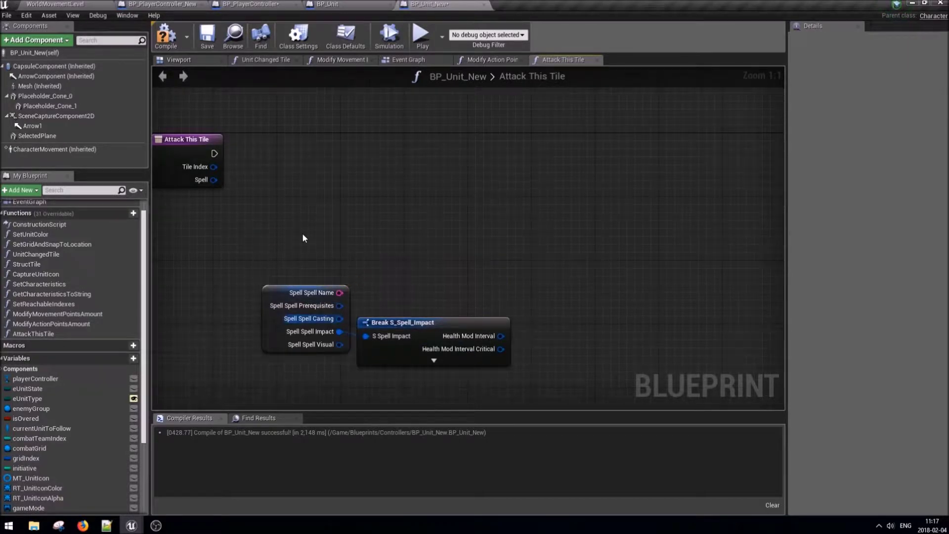
Add a FIND on Struct Tiles using Tile Index as the key.
key(ctrl+z)
mouse_move(311, 303)
mouse_down()
mouse_move(312, 179)
mouse_move(368, 212)
mouse_move(320, 239)
mouse_up()
text(fin)
key(Return)
text(tile index)
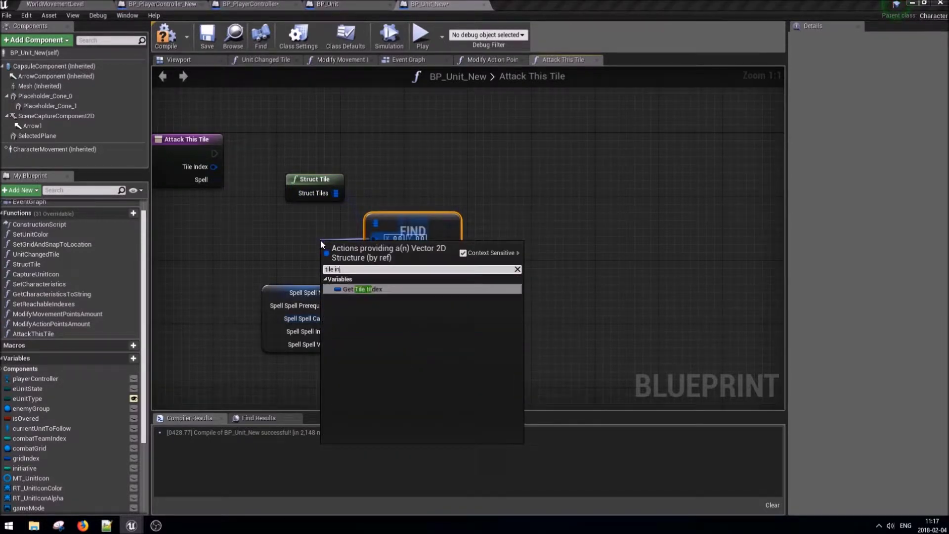
key(Return)
Arrange the Struct Tile, Tile Index and FIND nodes, and break the found tile with Break Struct_Tiles_New.
drag(318, 256, 289, 263)
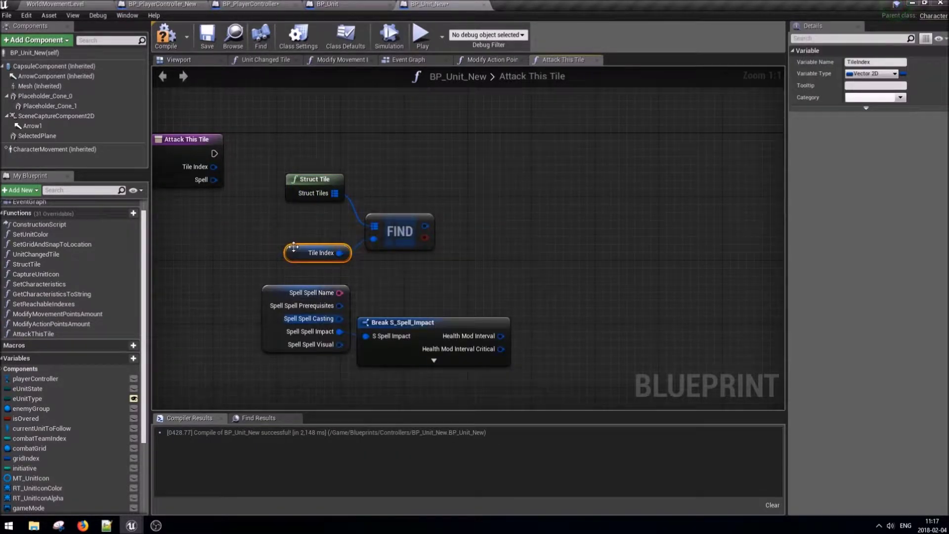
mouse_move(330, 179)
mouse_down()
mouse_move(331, 226)
mouse_move(338, 218)
mouse_up()
mouse_move(423, 232)
mouse_down()
mouse_move(414, 245)
mouse_move(443, 245)
mouse_up()
text(break)
key(Return)
drag(489, 250, 473, 226)
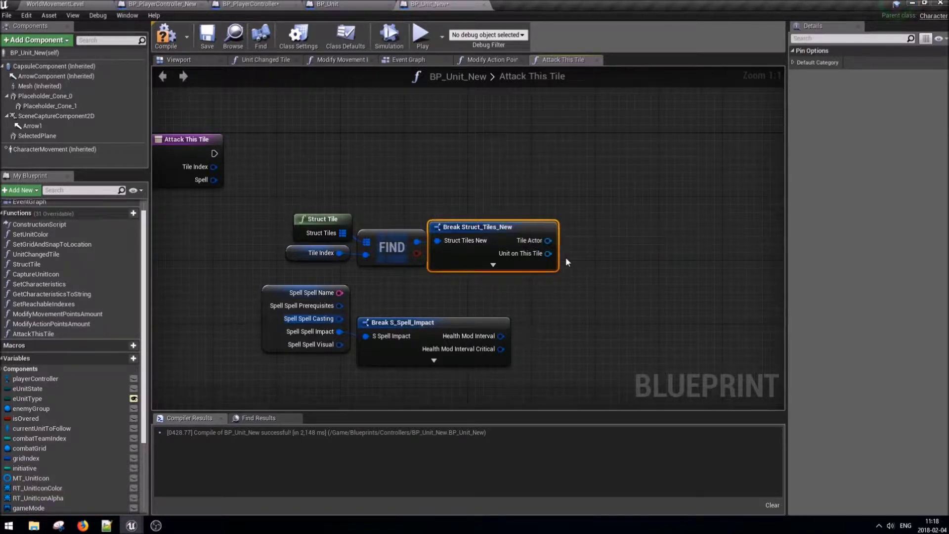
Test Unit on This Tile with a != node and drive a Branch from the result.
drag(548, 253, 578, 262)
text(!=)
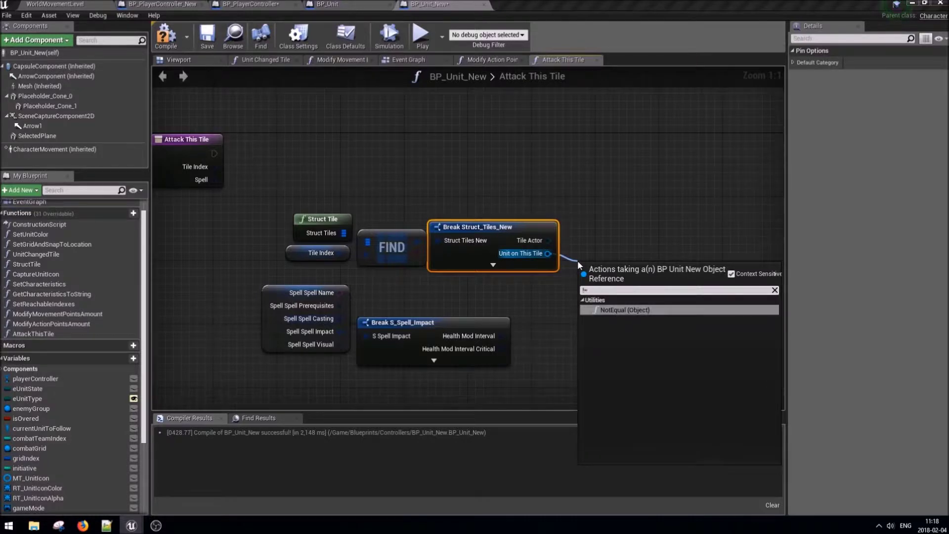
key(Return)
drag(608, 273, 626, 247)
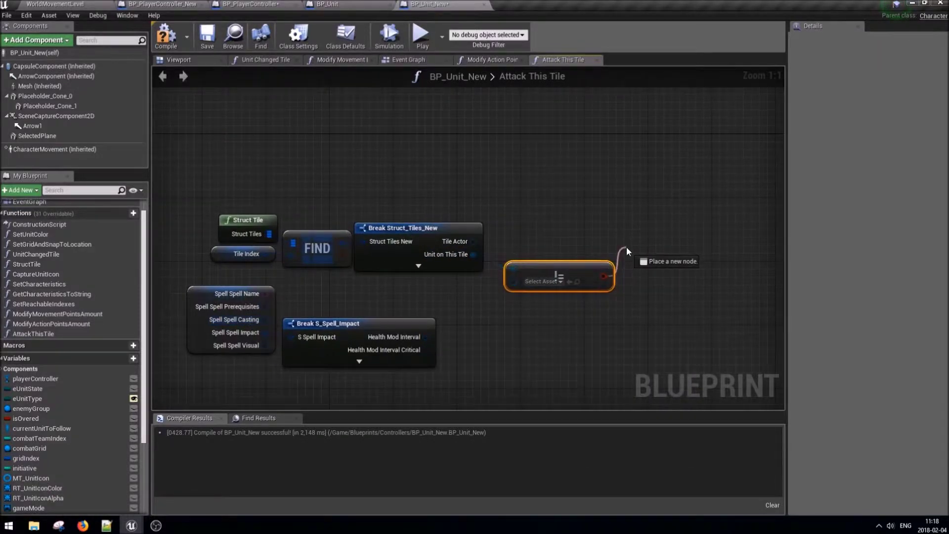
text(branch)
key(Return)
right_drag(578, 267, 585, 256)
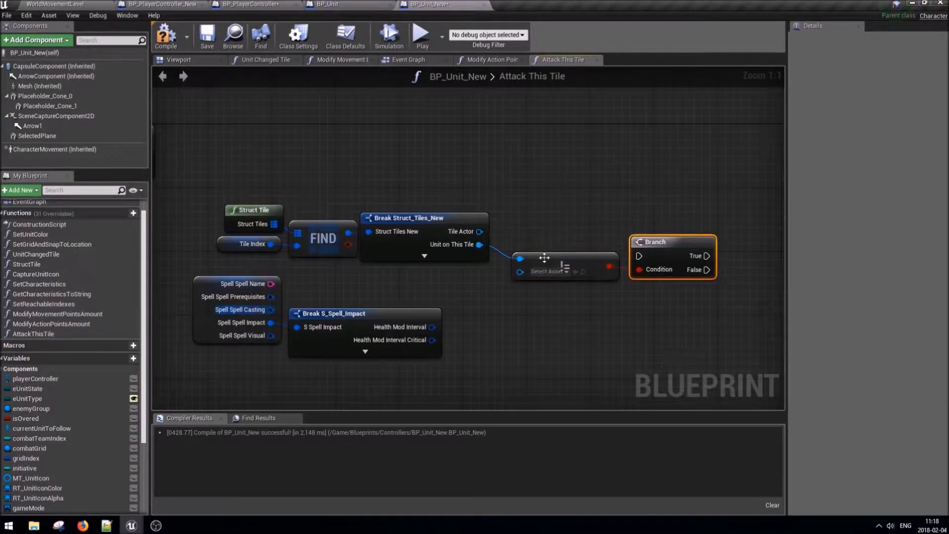
right_click(479, 244)
click(504, 295)
drag(564, 250, 540, 250)
drag(673, 257, 634, 209)
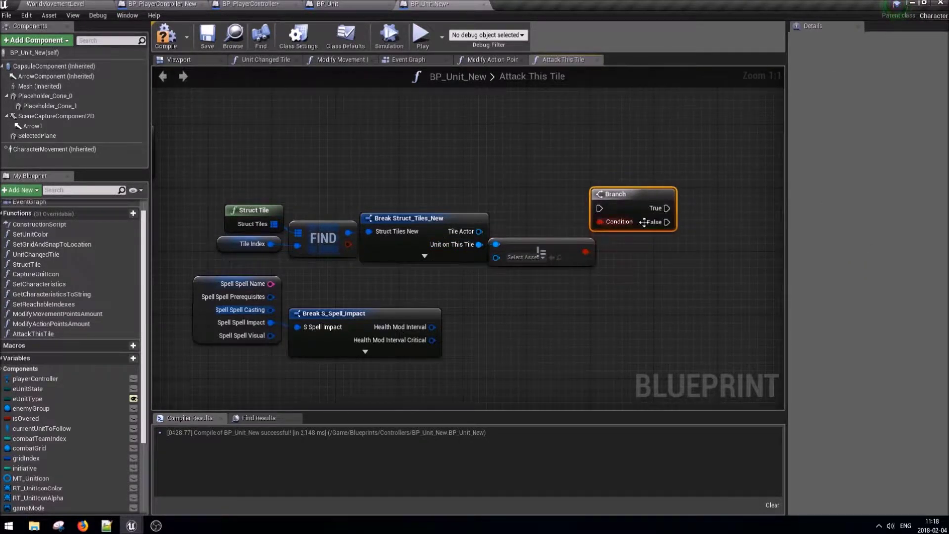
right_drag(609, 300, 587, 277)
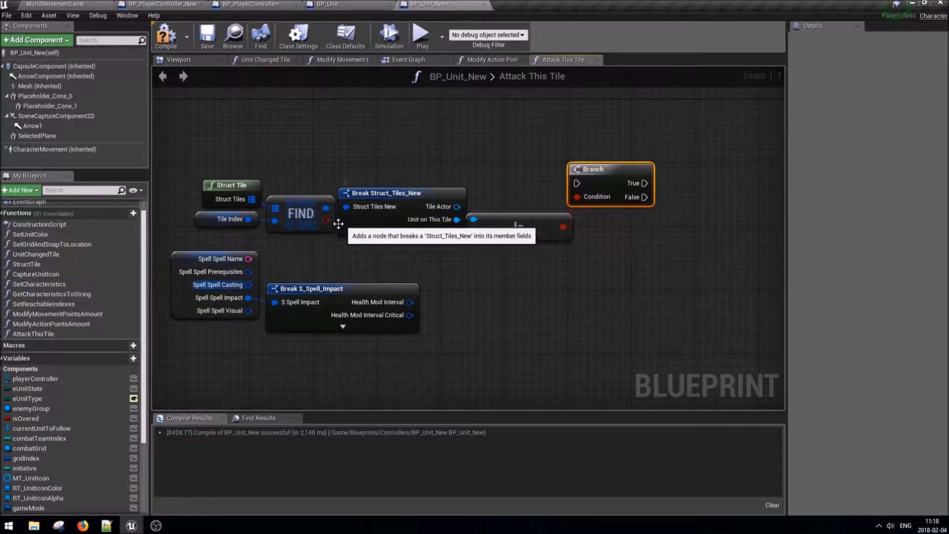
Feed the Branch Condition from an AND node that takes FIND's found result.
mouse_move(593, 169)
mouse_down()
mouse_move(633, 169)
mouse_move(562, 189)
mouse_up()
key(Return)
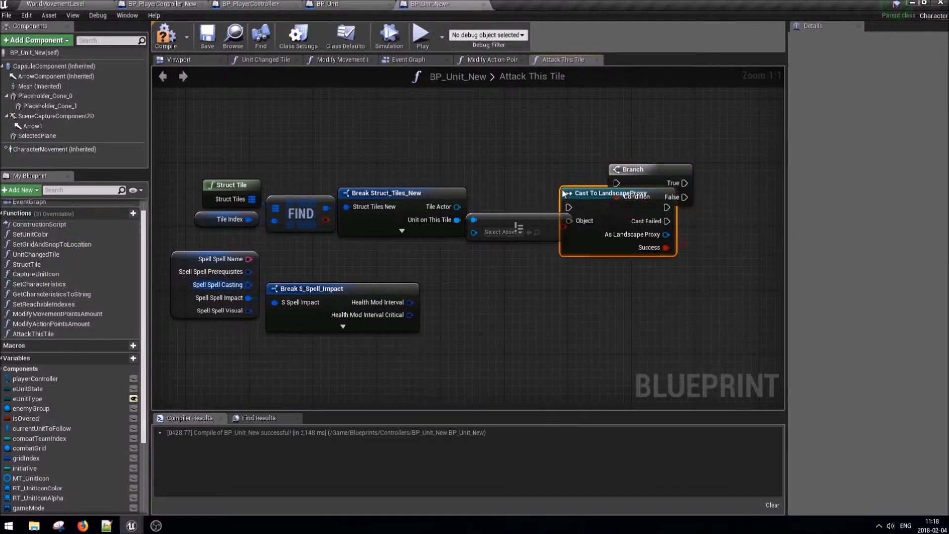
key(ctrl+z)
drag(617, 196, 562, 188)
text(and)
key(Return)
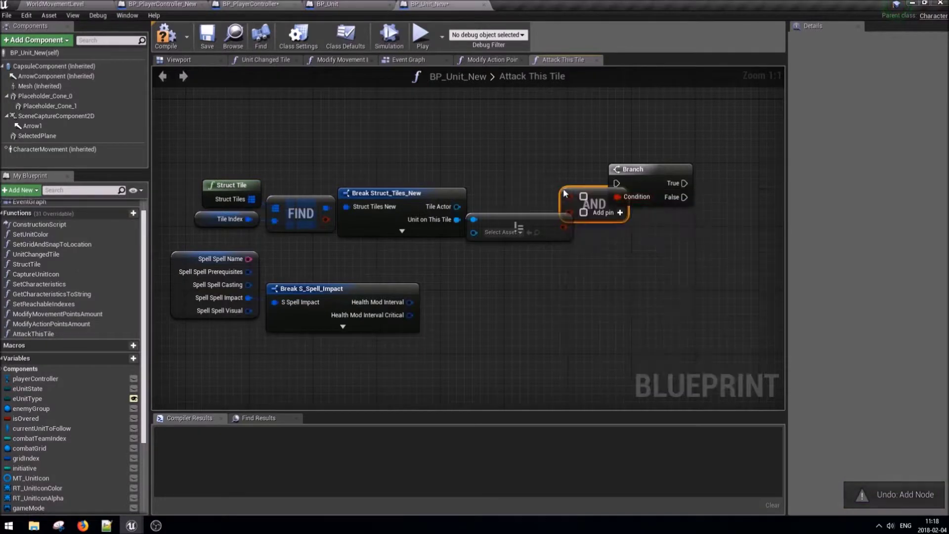
drag(632, 169, 675, 169)
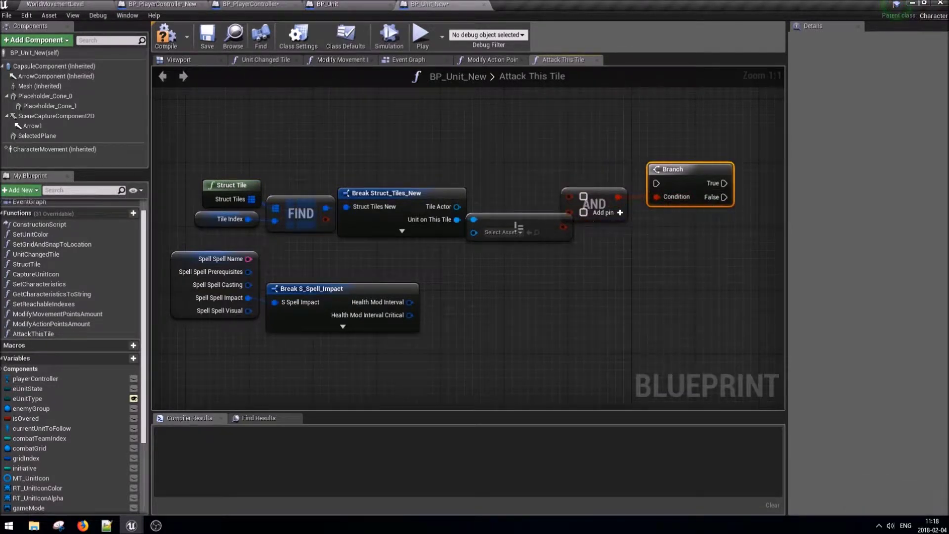
mouse_move(326, 219)
mouse_down()
mouse_move(569, 196)
mouse_move(624, 218)
mouse_up()
right_click(659, 196)
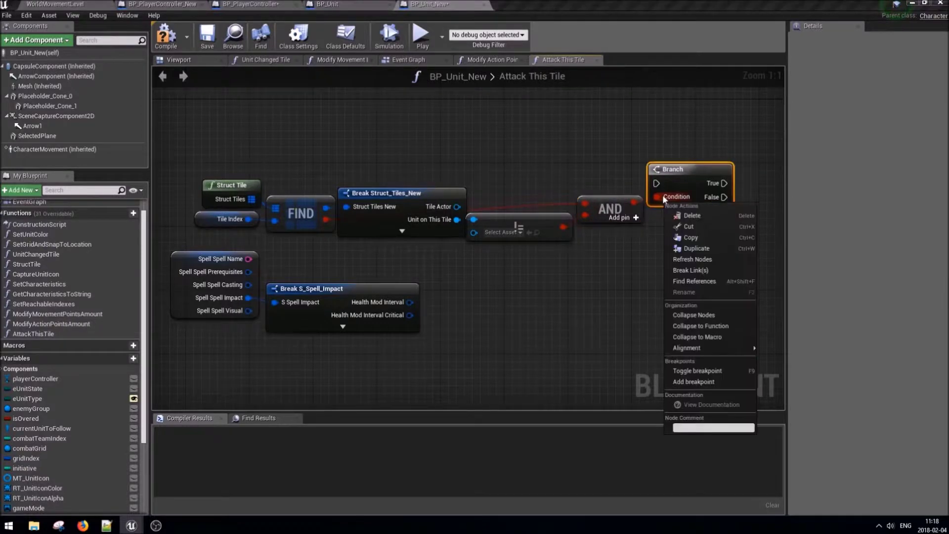
click(702, 245)
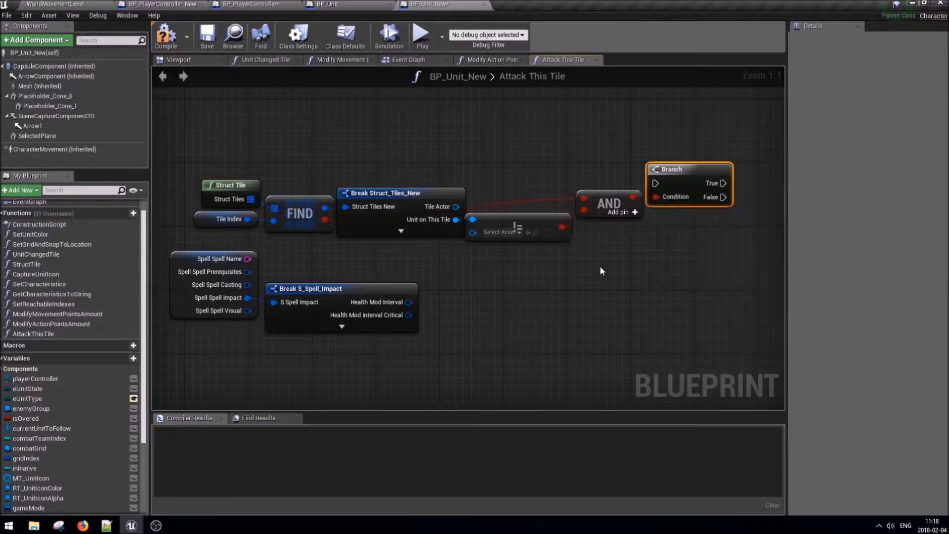
click(641, 280)
Wire the function entry into the Branch and line the tile-check nodes up in a row.
scroll(616, 270, down, 1)
drag(648, 200, 641, 199)
click(329, 280)
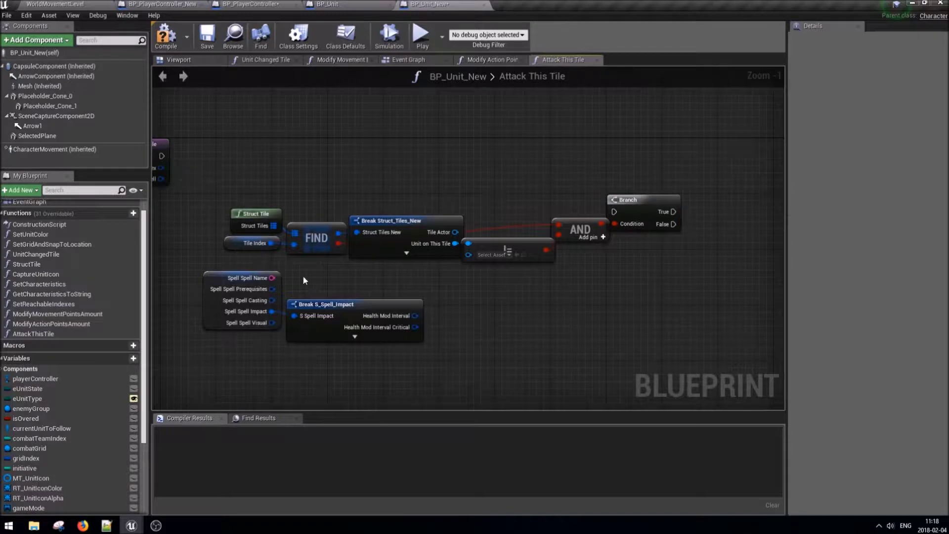
right_drag(567, 246, 612, 258)
drag(205, 168, 658, 224)
drag(265, 203, 727, 277)
drag(680, 215, 633, 159)
click(593, 253)
right_drag(593, 253, 564, 273)
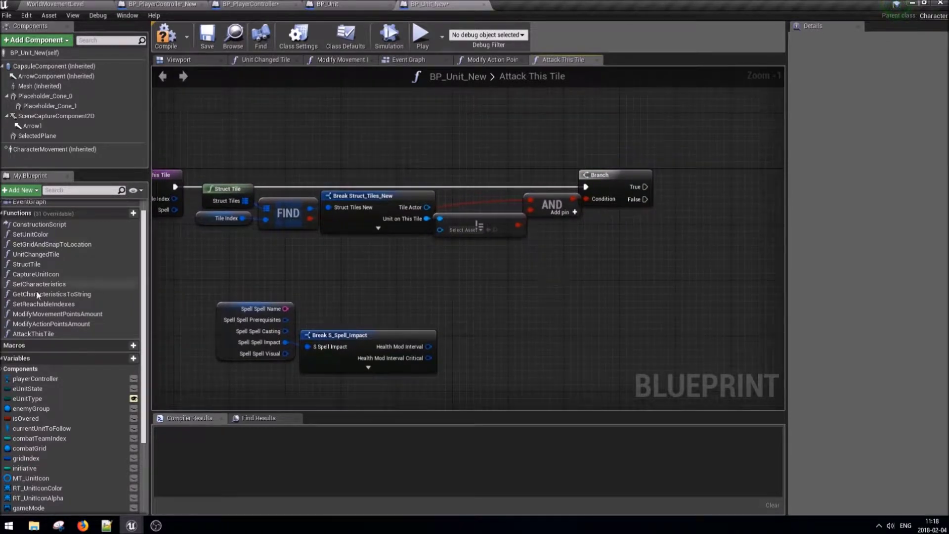
click(50, 324)
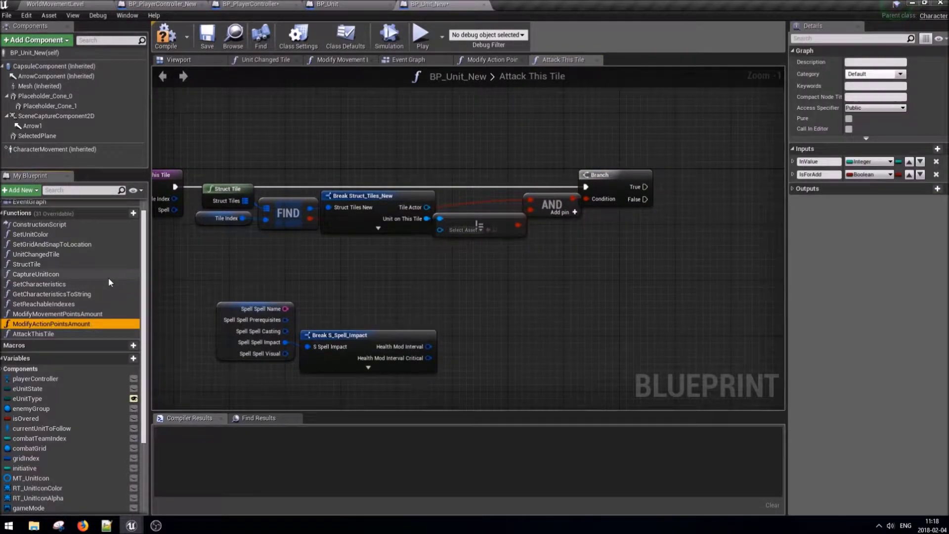
Duplicate ModifyActionPointsAmount as a new function named ModifyHealthPointsAmount.
key(ctrl+w)
text(M)
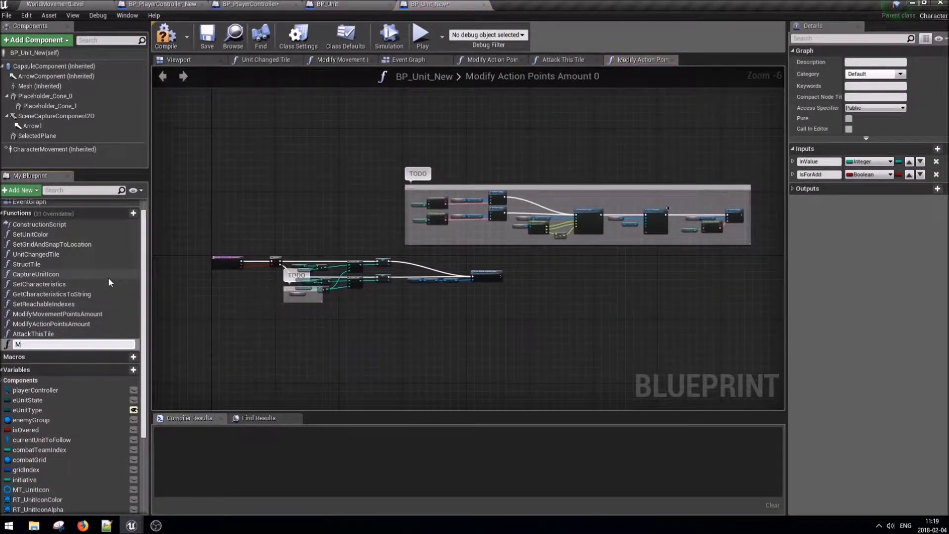
text(odifyHealthPointsAmount)
key(Return)
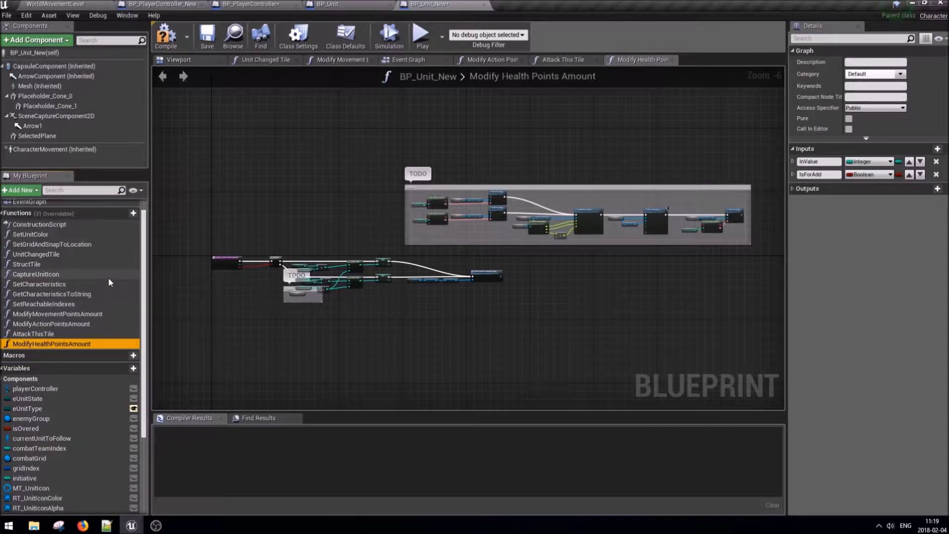
scroll(225, 267, up, 3)
scroll(233, 230, up, 3)
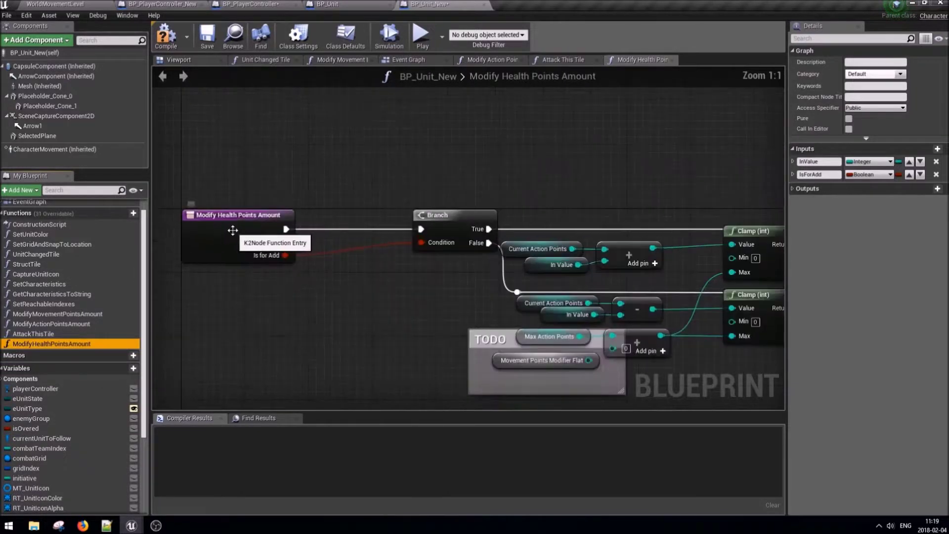
Drive the Branch condition with In Value > 0 and remove the IsForAdd input.
alt+click(285, 255)
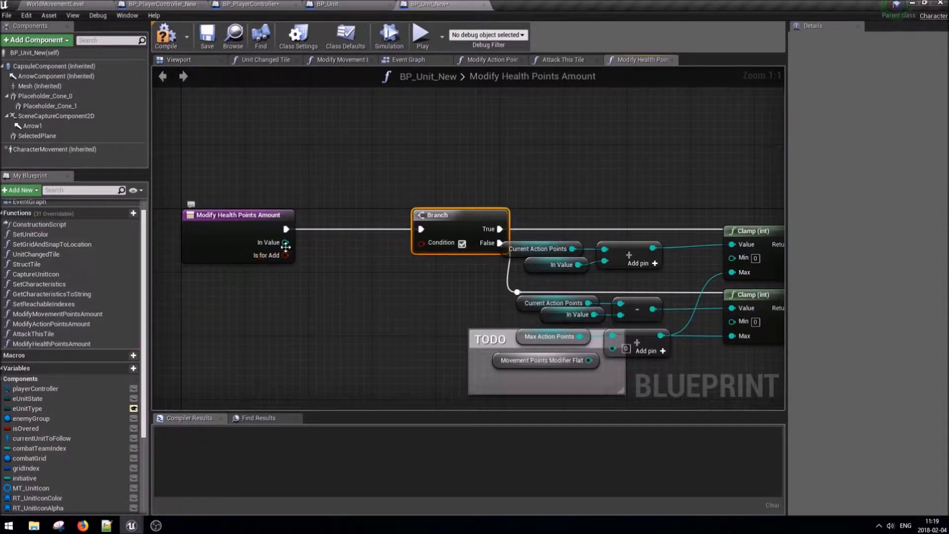
drag(286, 244, 307, 253)
text(>)
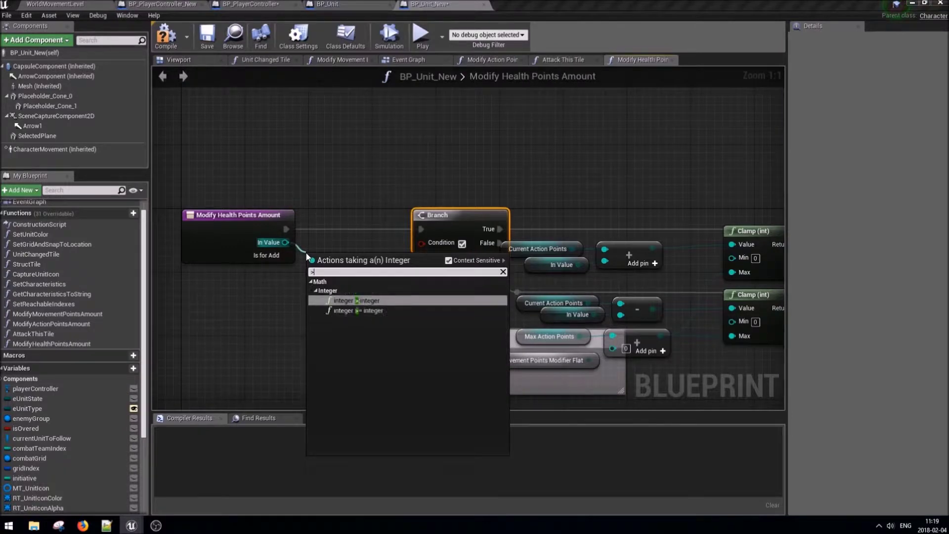
key(Return)
drag(359, 263, 427, 244)
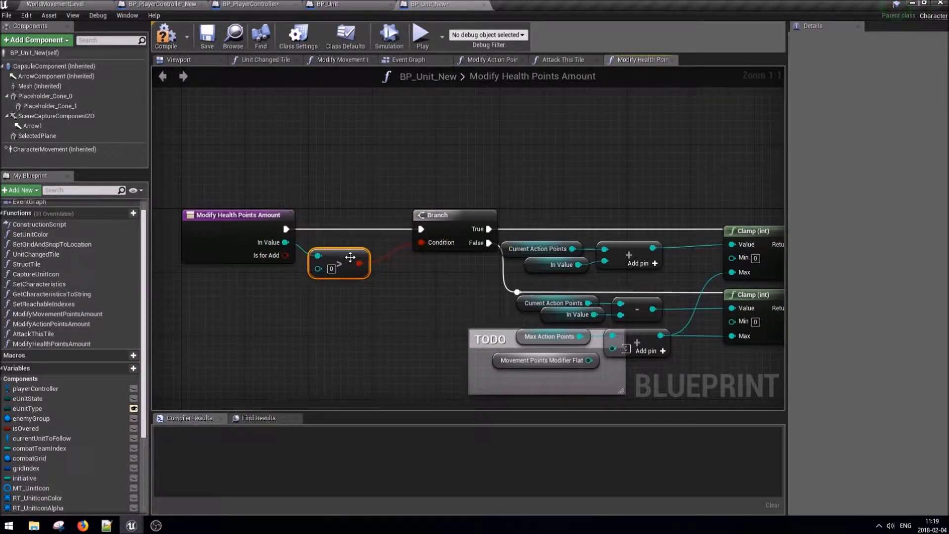
drag(350, 257, 366, 249)
click(237, 232)
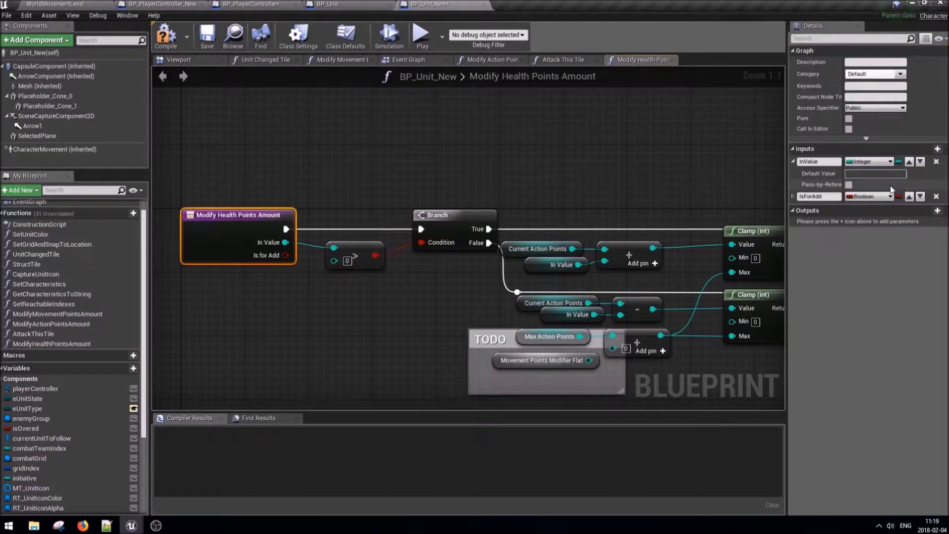
click(938, 196)
Replace the subtraction node with a copied addition node fed by In Value, then start a comment.
right_drag(650, 291, 465, 265)
click(449, 269)
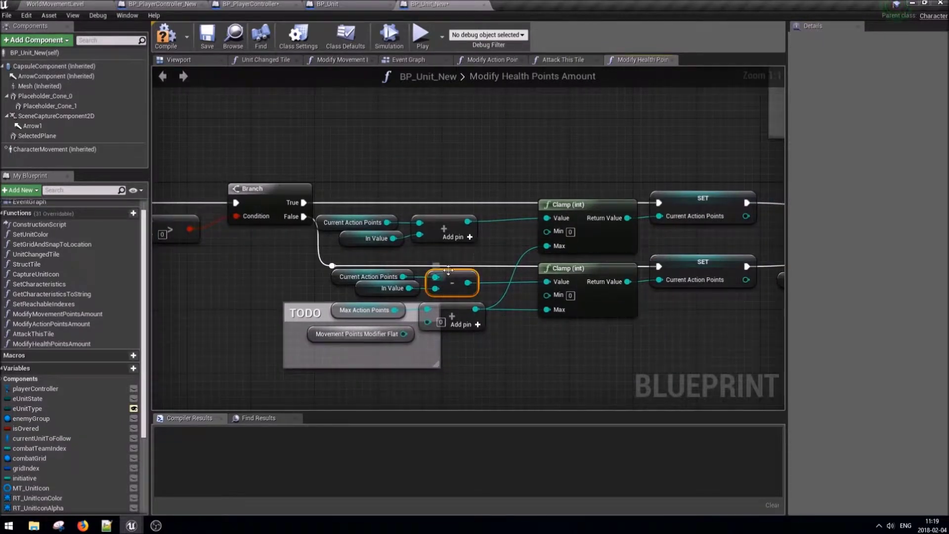
key(Delete)
click(447, 219)
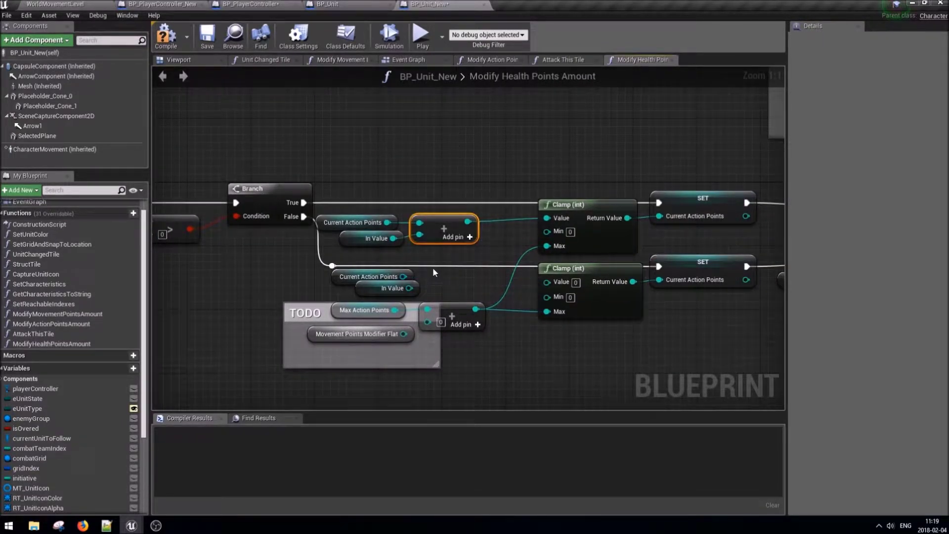
key(ctrl+c)
key(ctrl+v)
drag(410, 289, 444, 290)
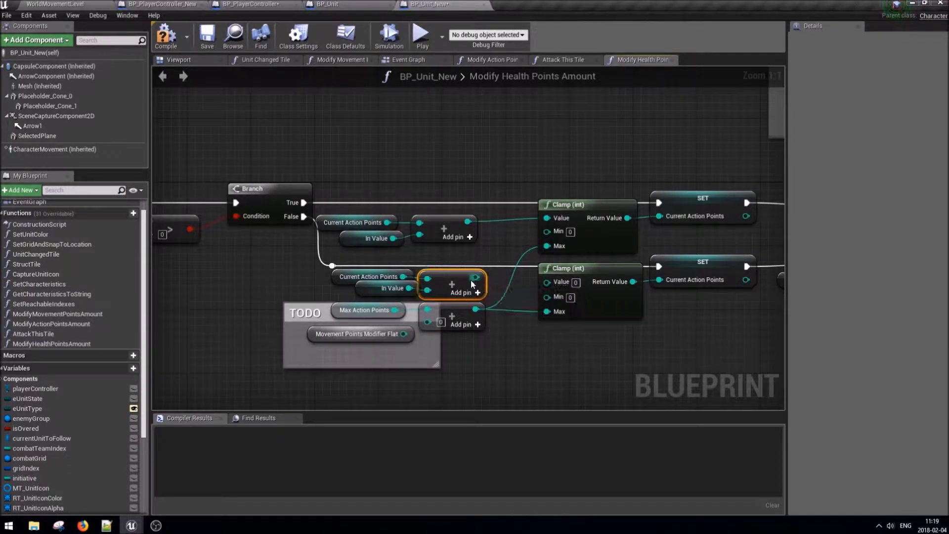
mouse_move(412, 404)
right_down()
mouse_move(468, 381)
mouse_move(452, 366)
right_up()
click(468, 384)
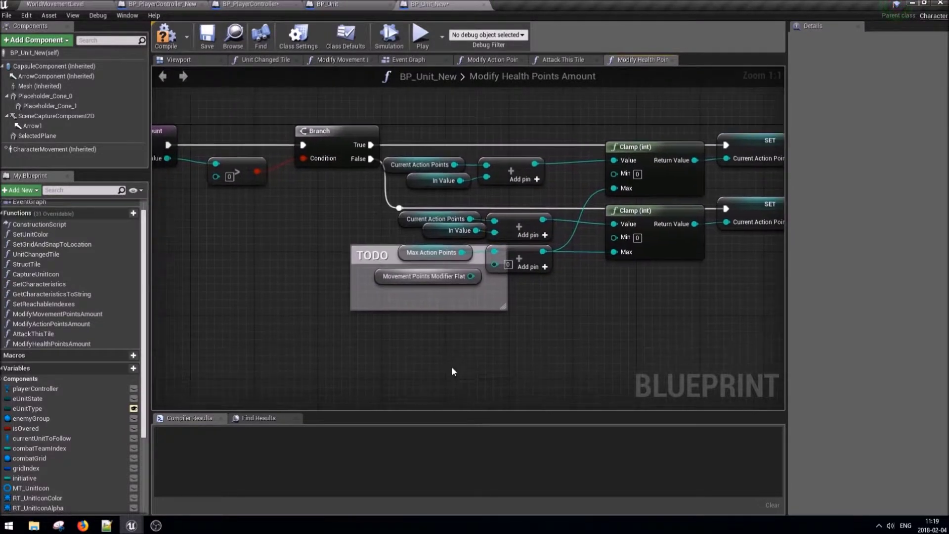
key(c)
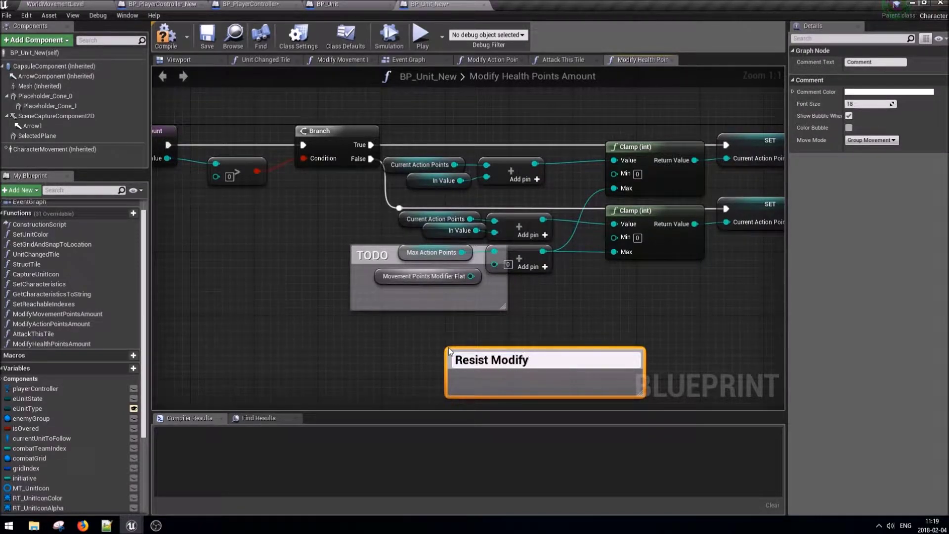
text(ier)
Label the comment box 'Resist Modifier'.
click(623, 316)
right_drag(568, 103, 596, 116)
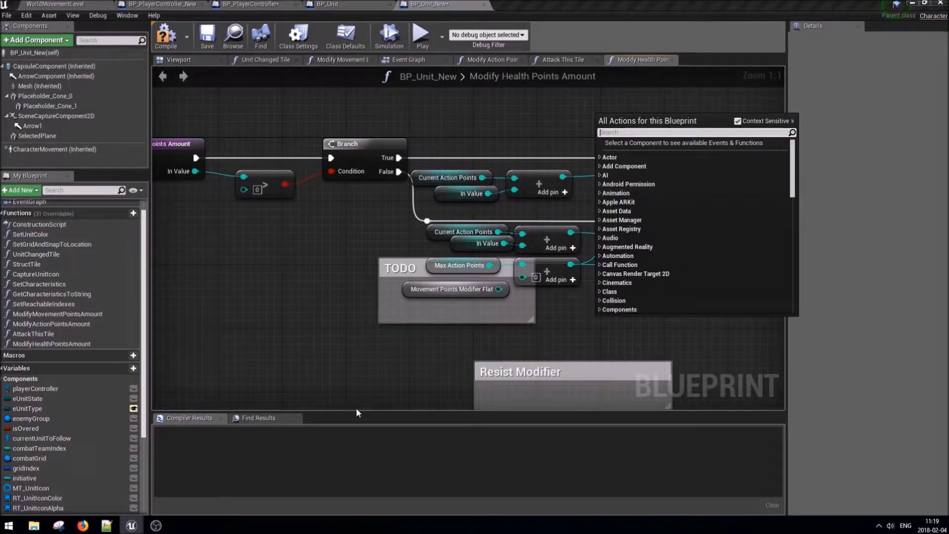
click(258, 367)
scroll(68, 457, down, 5)
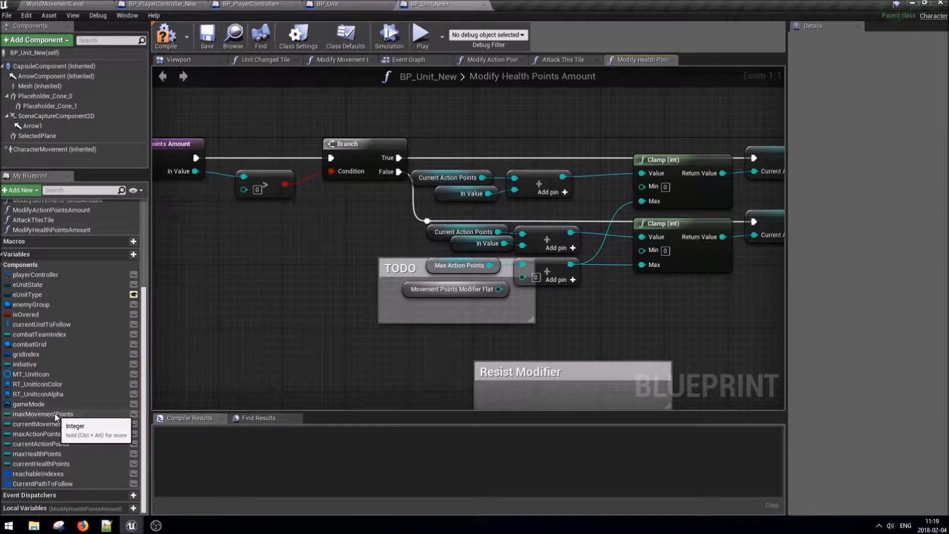
Swap the action-point getters and SET nodes for maxHealthPoints and currentHealthPoints.
mouse_move(61, 453)
mouse_down()
mouse_move(548, 178)
mouse_move(431, 265)
mouse_up()
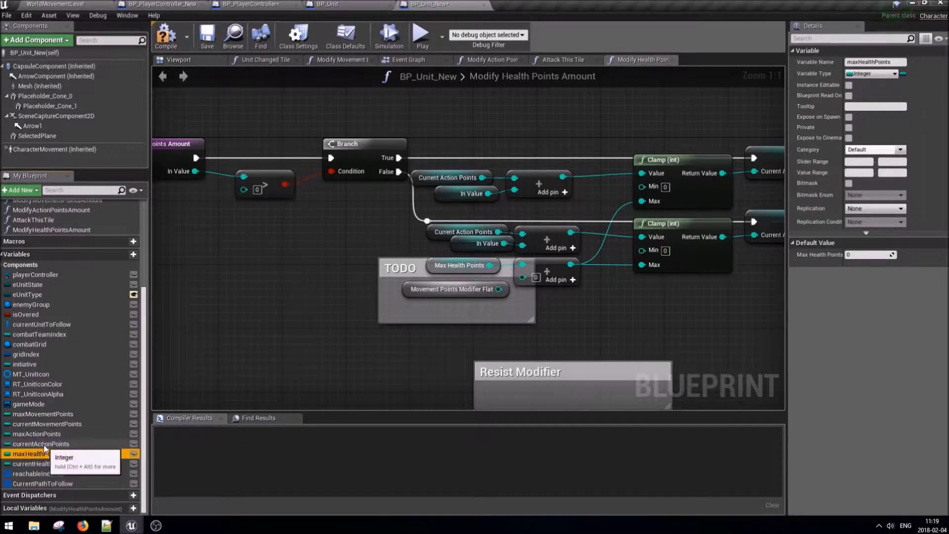
drag(40, 465, 410, 189)
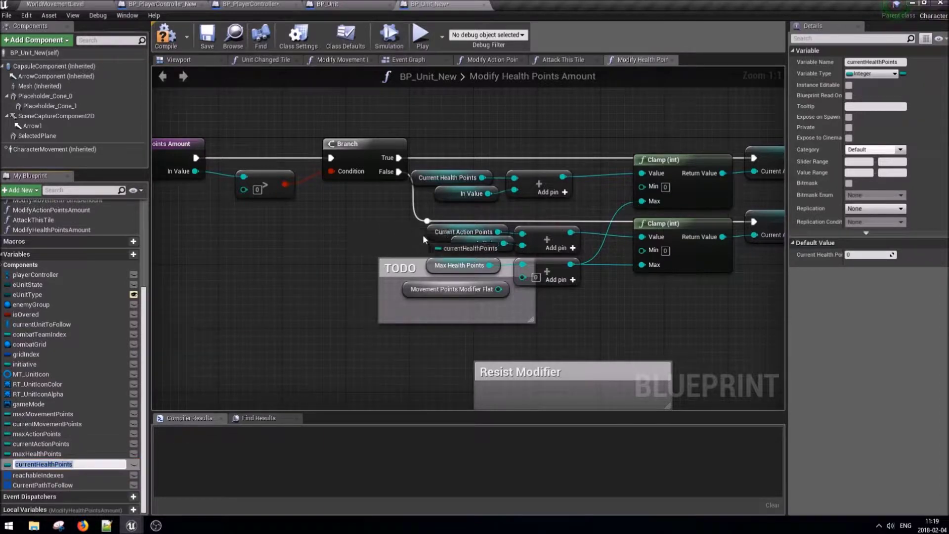
drag(311, 228, 429, 230)
right_drag(588, 289, 308, 316)
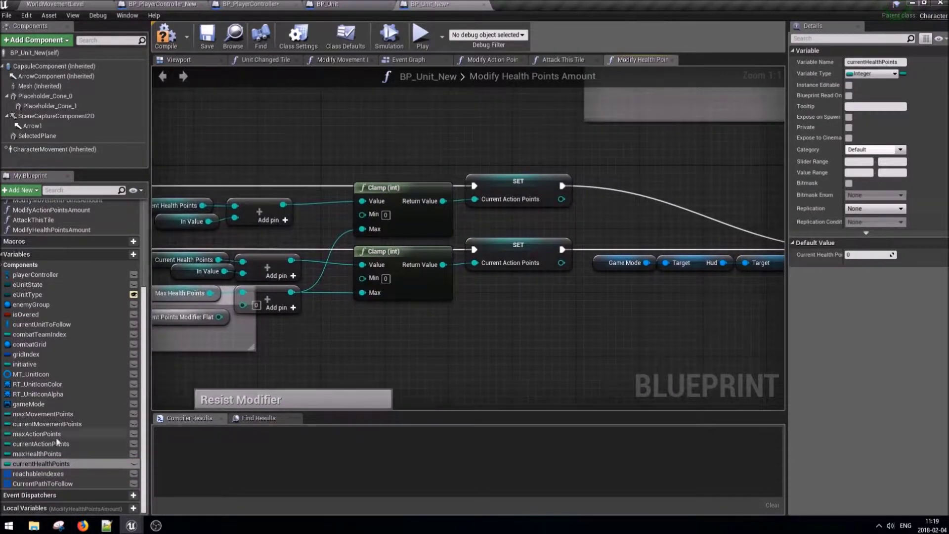
drag(67, 463, 498, 244)
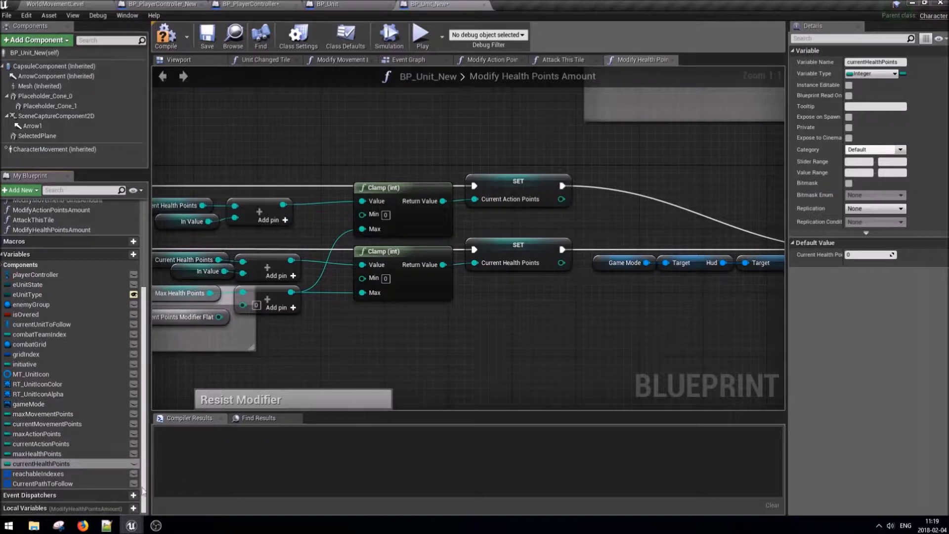
drag(74, 466, 498, 183)
scroll(632, 241, down, 2)
right_drag(501, 249, 653, 255)
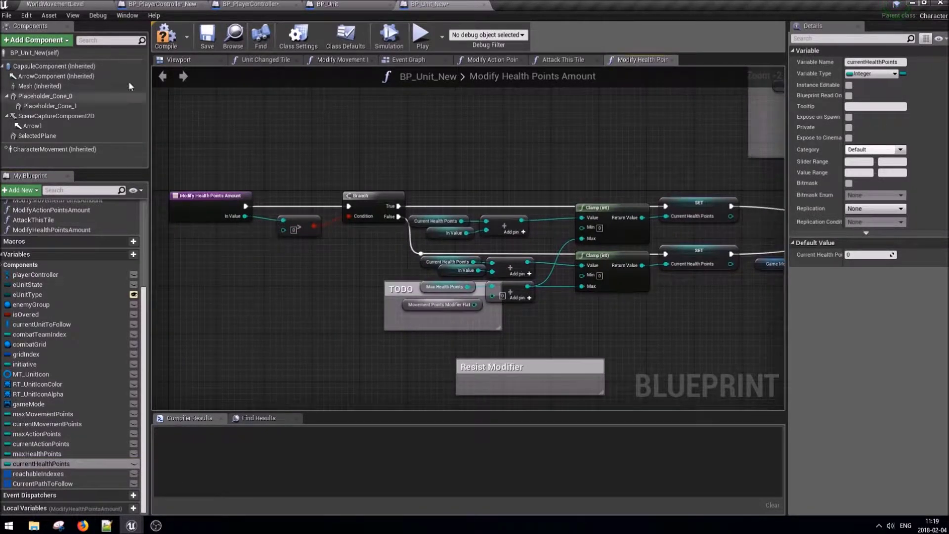
Compile and save, then call Modify Health Points Amount on the tile's unit when the Branch is true.
click(212, 37)
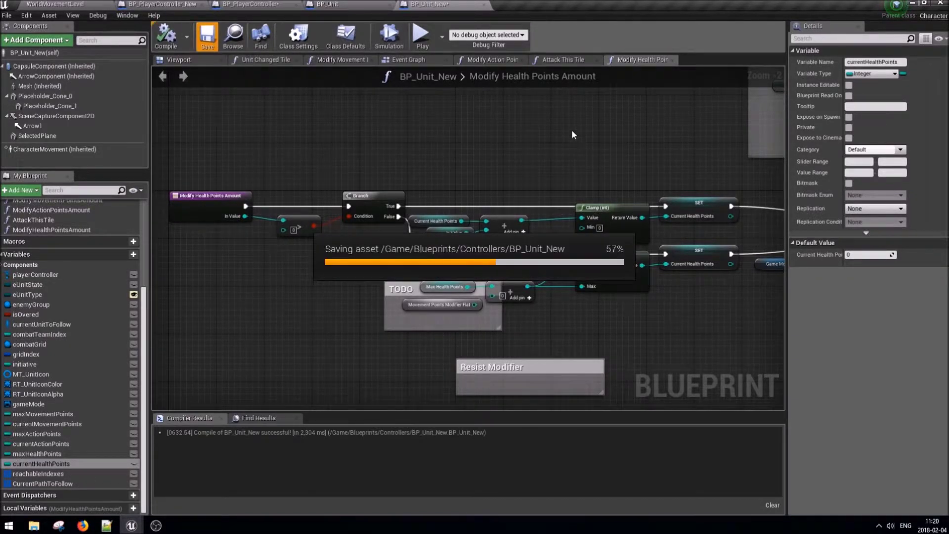
click(564, 60)
right_drag(592, 284, 422, 276)
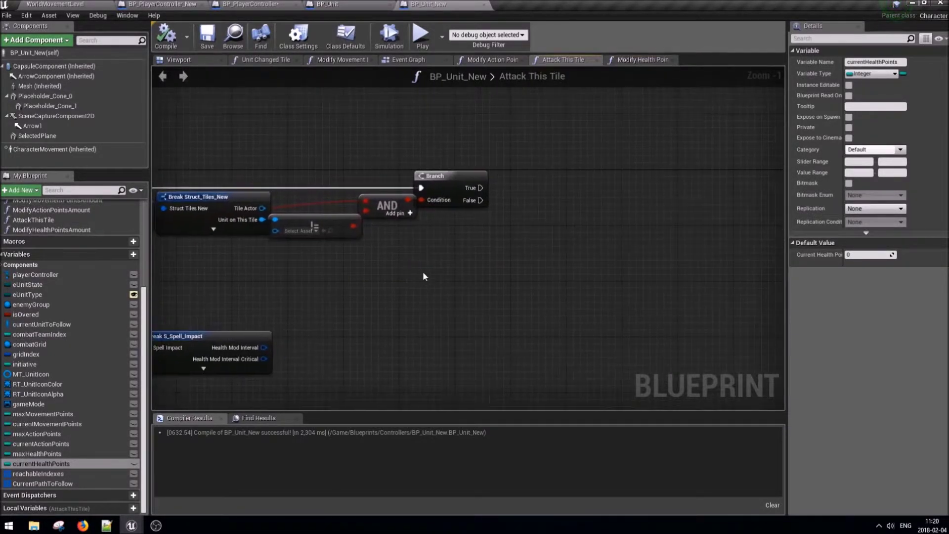
drag(274, 219, 474, 231)
text(mo)
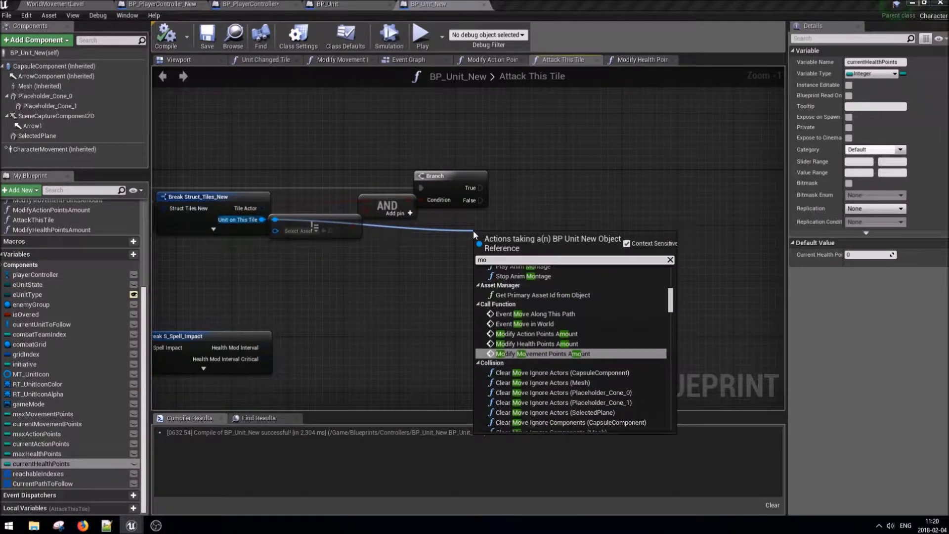
key(Up)
key(Return)
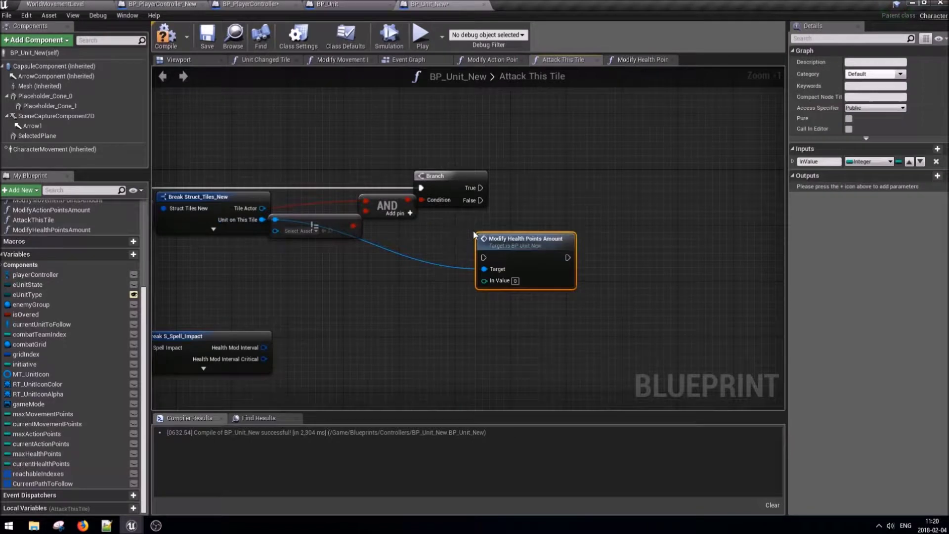
mouse_move(480, 187)
mouse_down()
mouse_move(484, 257)
mouse_move(539, 192)
mouse_move(531, 199)
mouse_move(560, 186)
mouse_up()
key(Home)
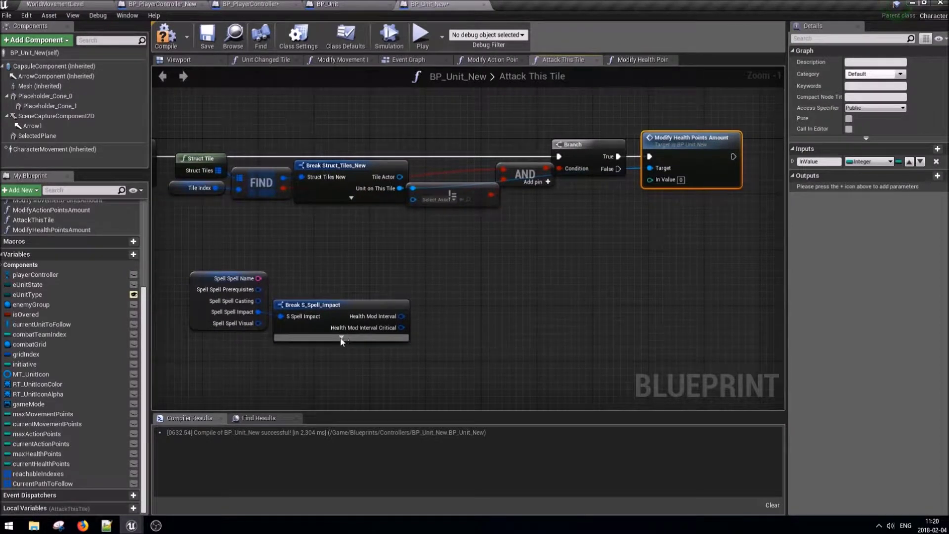
Break Health Mod Interval into a Break Vector 2D and truncate its X value.
click(342, 338)
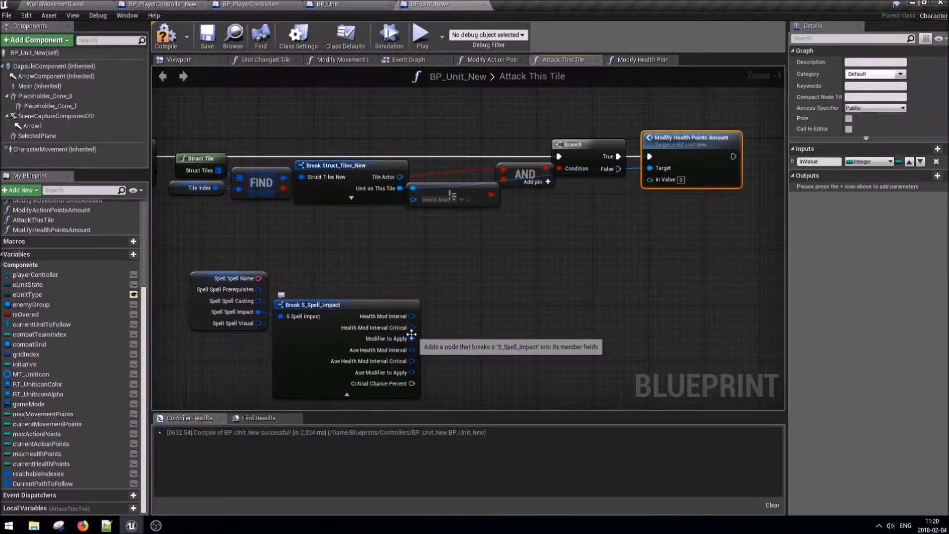
drag(412, 316, 458, 298)
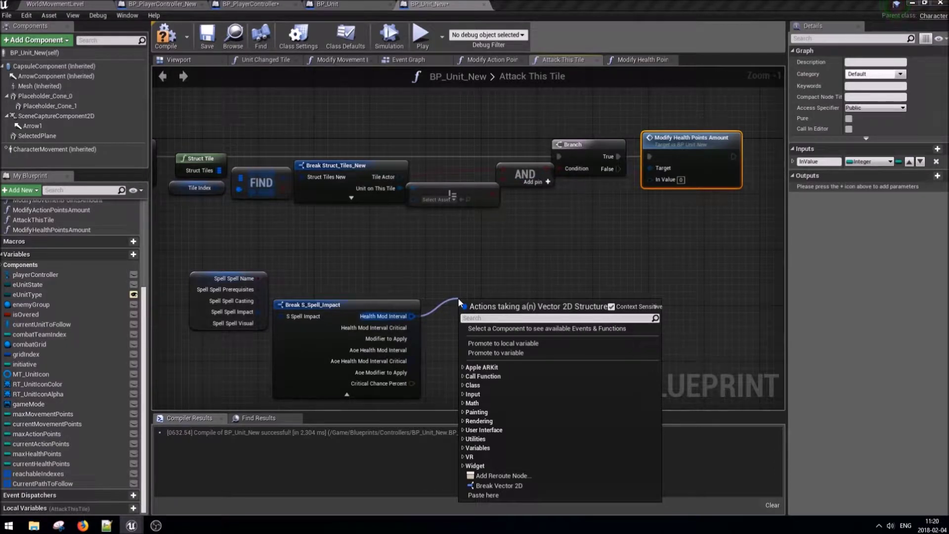
text(break)
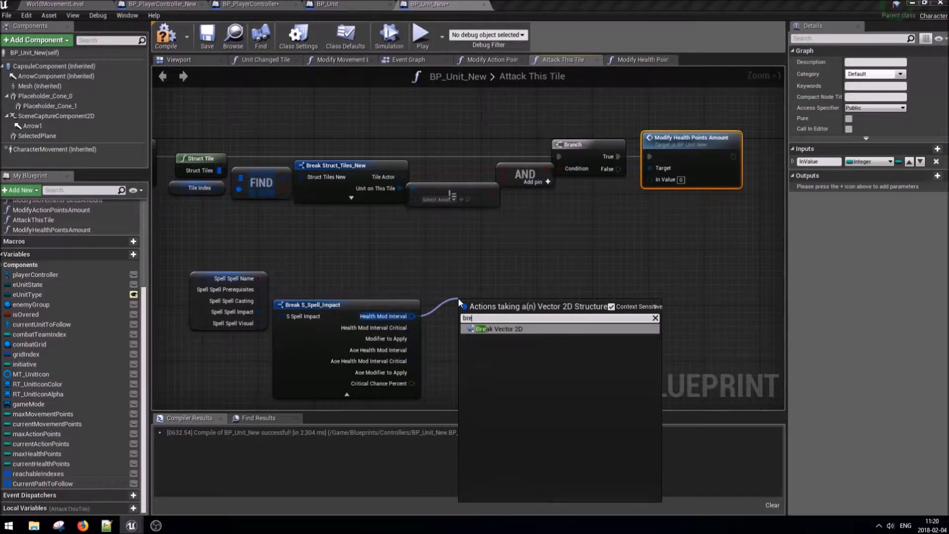
key(Return)
drag(519, 315, 650, 179)
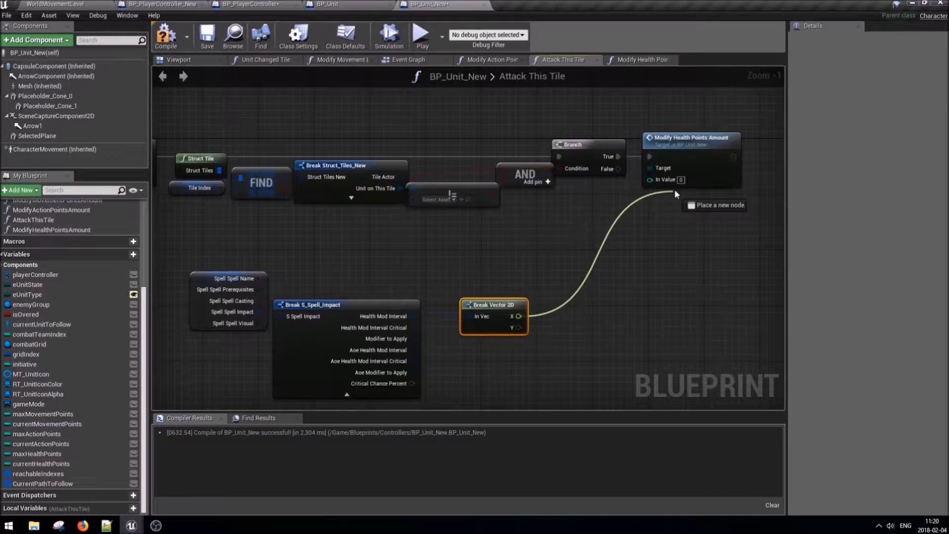
drag(590, 235, 569, 317)
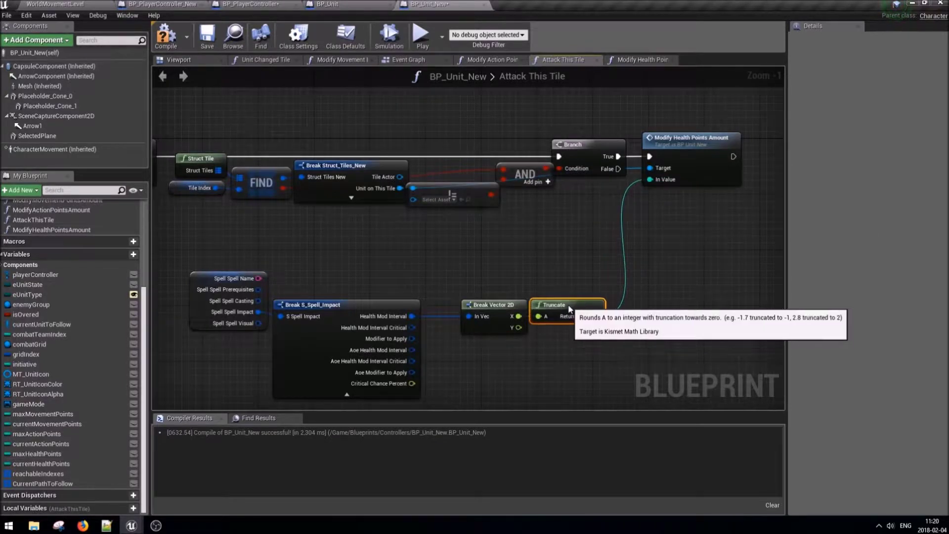
scroll(618, 324, up, 1)
drag(626, 306, 221, 376)
drag(331, 367, 371, 303)
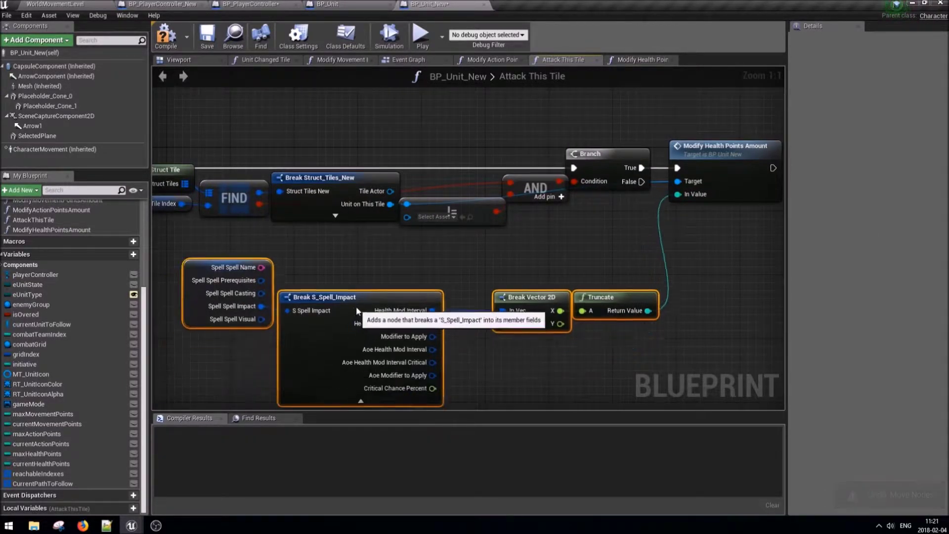
click(561, 350)
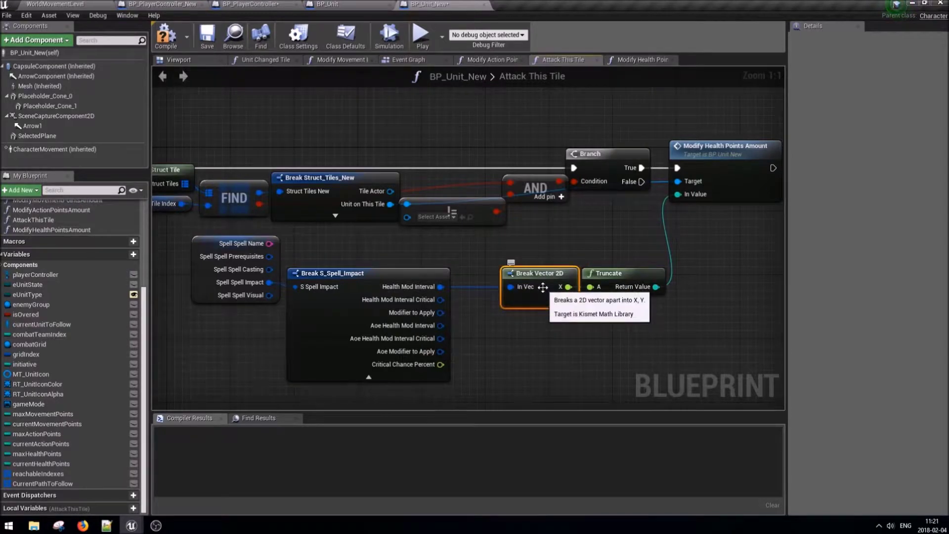
drag(544, 294, 504, 294)
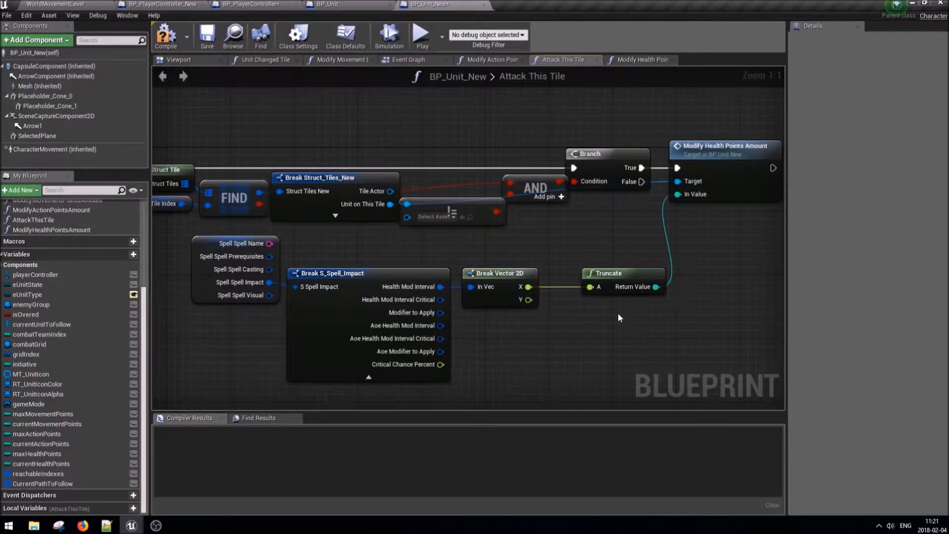
drag(618, 279, 586, 279)
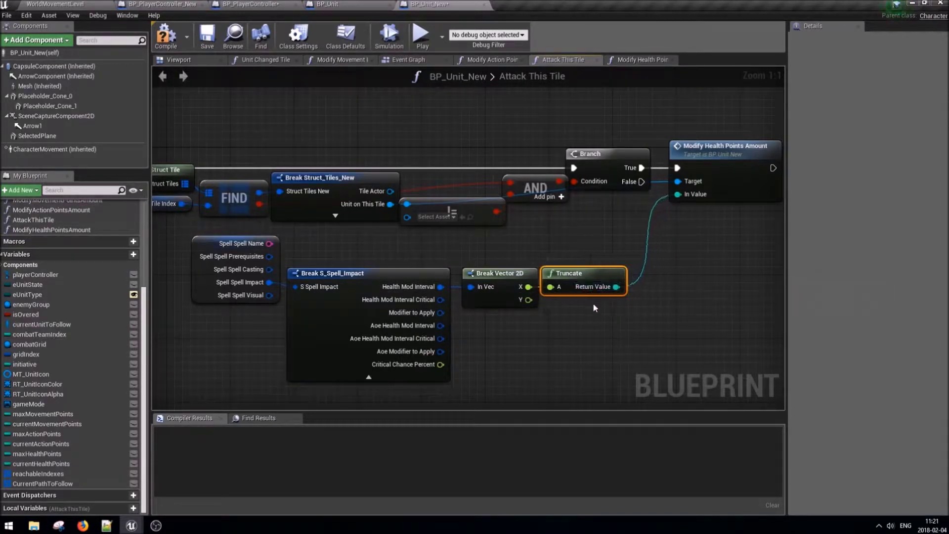
Truncate Y too and feed Random Integer in Range (truncated X to Y) into In Value.
key(ctrl+c)
key(ctrl+v)
mouse_move(528, 300)
mouse_down()
mouse_move(550, 331)
mouse_move(566, 327)
mouse_move(572, 305)
mouse_up()
right_drag(622, 288, 524, 293)
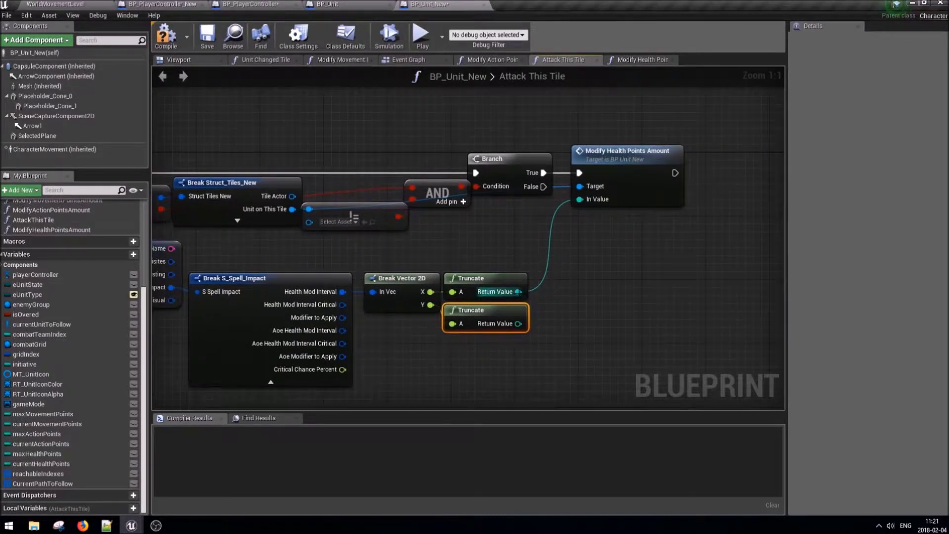
drag(524, 294, 557, 299)
text(random int)
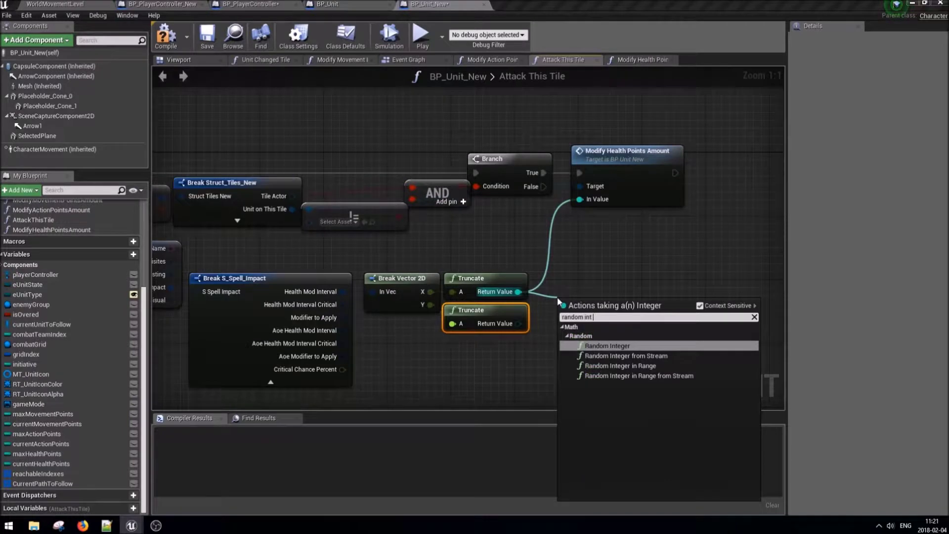
key(Down)
key(Down)
key(Return)
drag(518, 324, 563, 328)
drag(643, 315, 580, 199)
drag(595, 314, 587, 291)
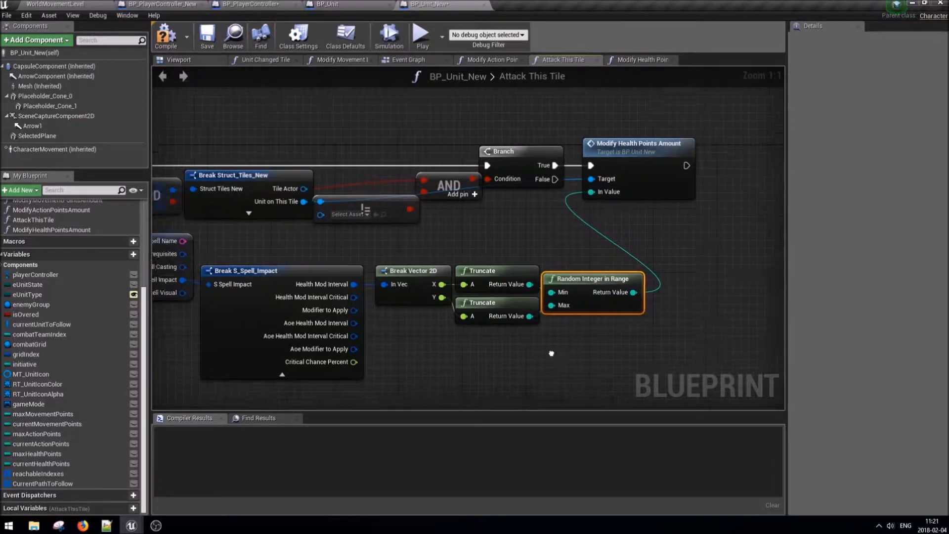
click(351, 4)
Browse the old BP_Unit Event Graph's ReceiveDamage chain to find the Apply Modifier call.
right_drag(591, 248, 357, 250)
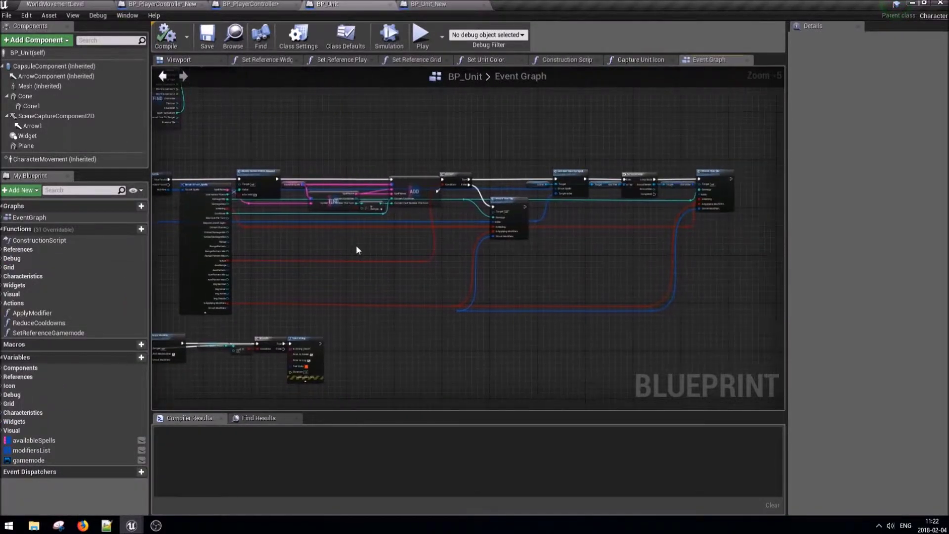
scroll(593, 244, up, 5)
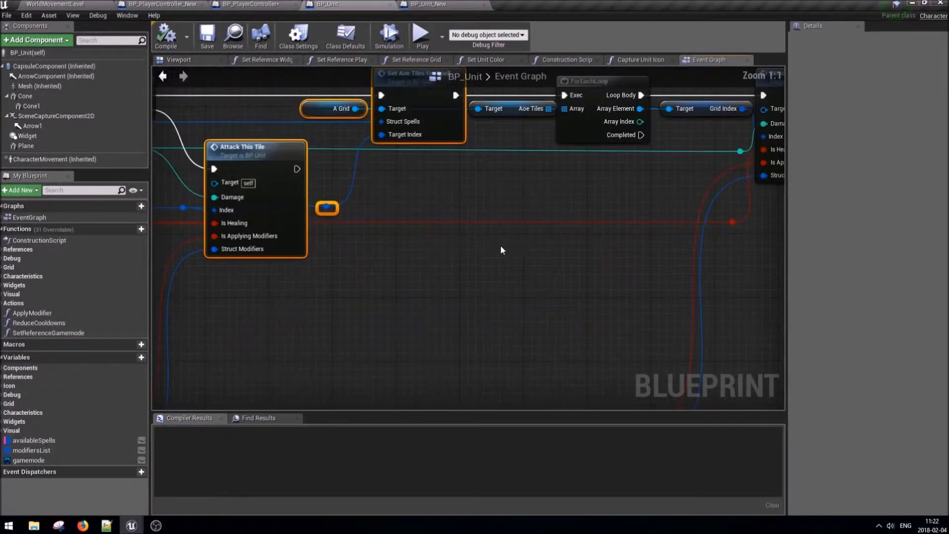
right_drag(501, 250, 436, 294)
click(398, 206)
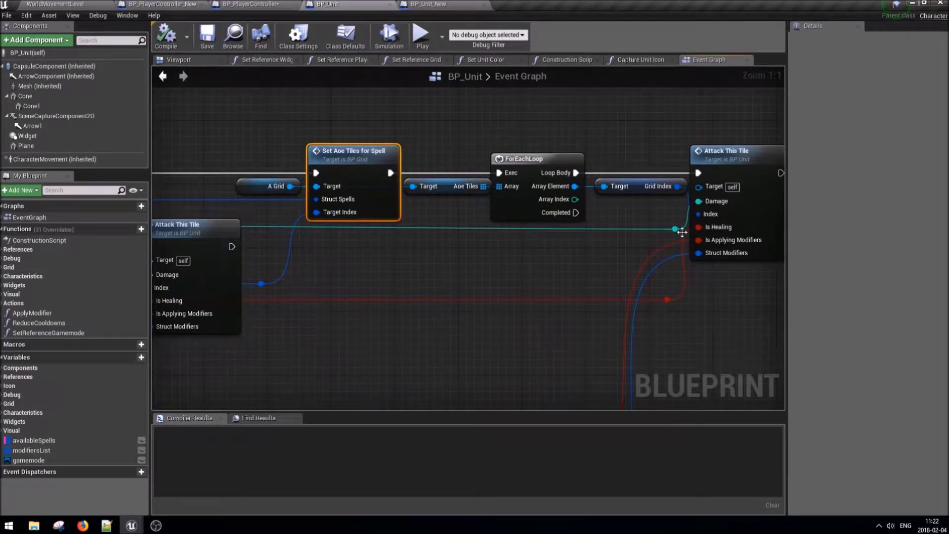
right_drag(682, 233, 767, 232)
scroll(668, 231, down, 2)
right_drag(277, 248, 494, 248)
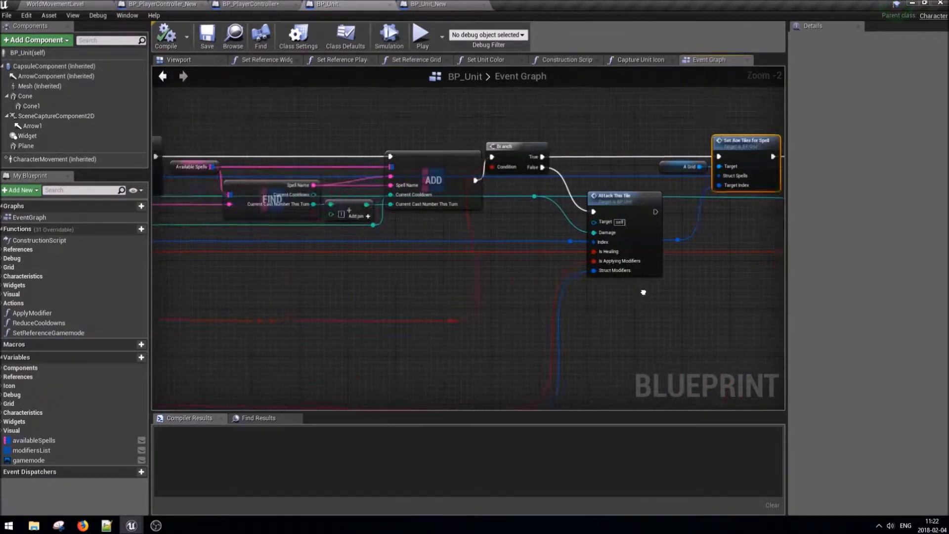
right_drag(197, 242, 495, 239)
scroll(495, 239, down, 3)
right_drag(428, 207, 448, 121)
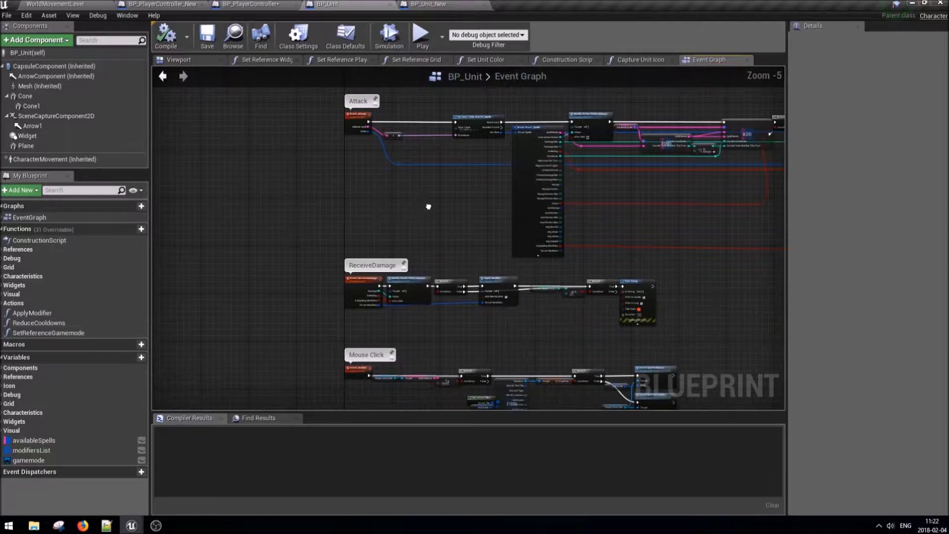
scroll(423, 345, up, 3)
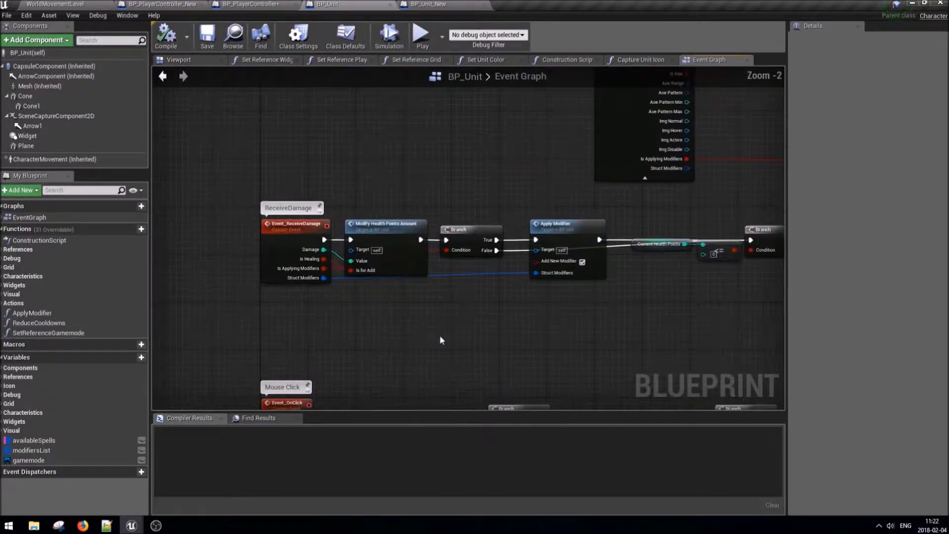
click(559, 233)
click(423, 259)
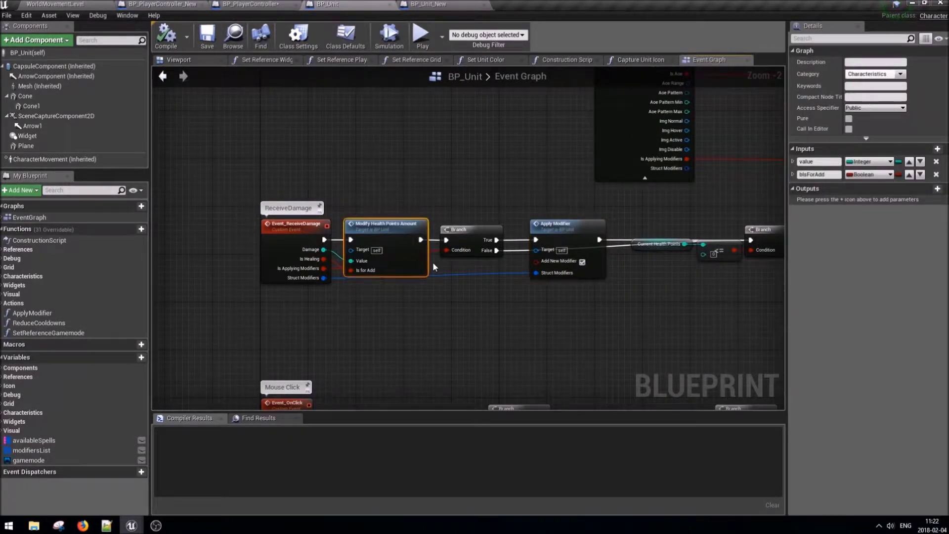
right_drag(446, 324, 380, 316)
click(405, 233)
click(502, 237)
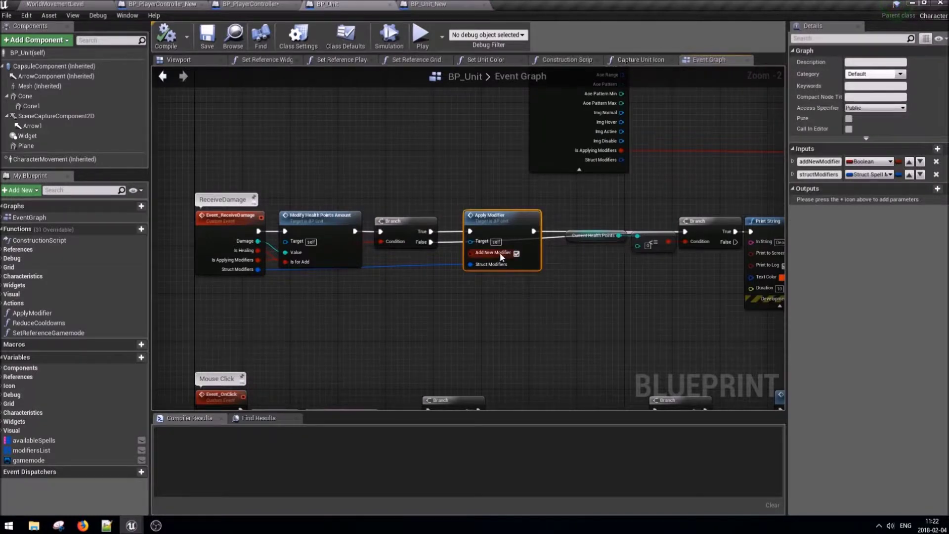
scroll(499, 252, up, 1)
Open the Apply Modifier function, select all its nodes, and return to BP_Unit_New.
double_click(515, 225)
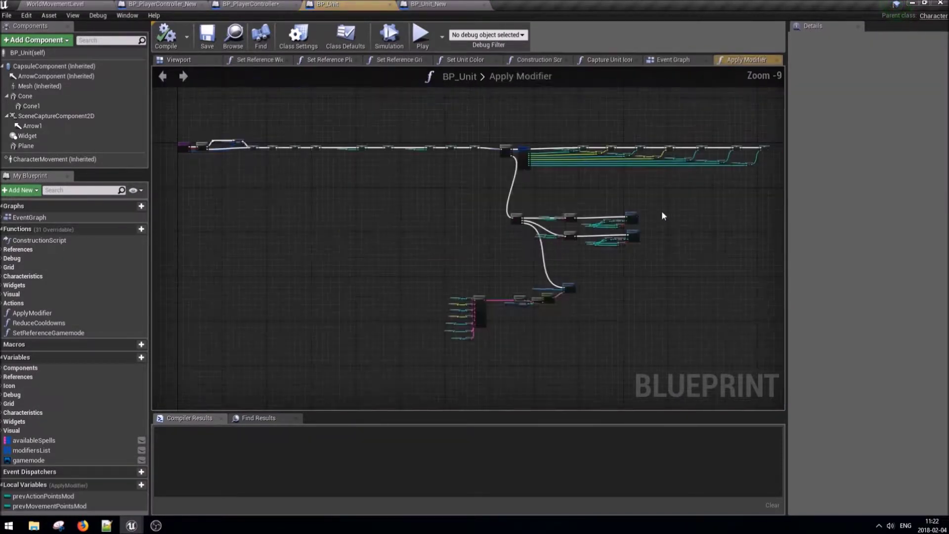
drag(770, 377, 196, 115)
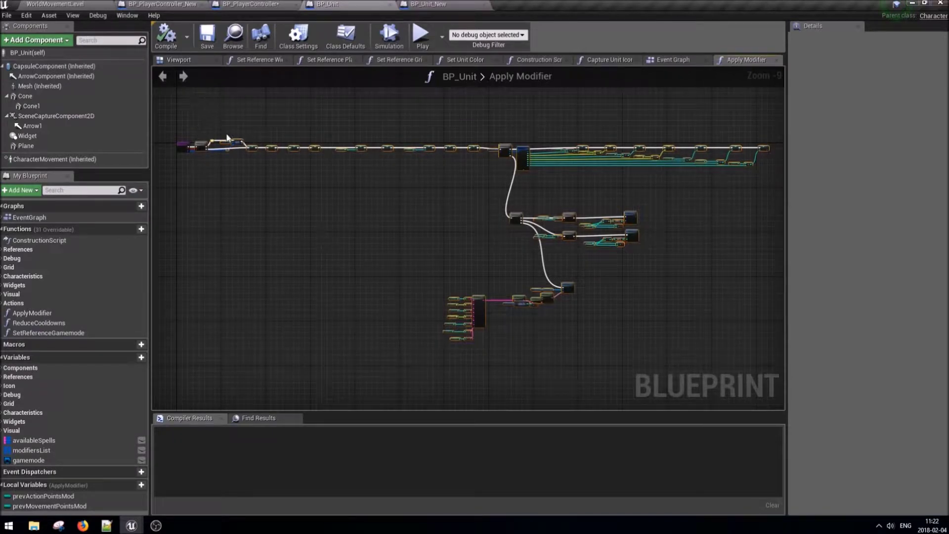
scroll(208, 121, up, 3)
click(414, 4)
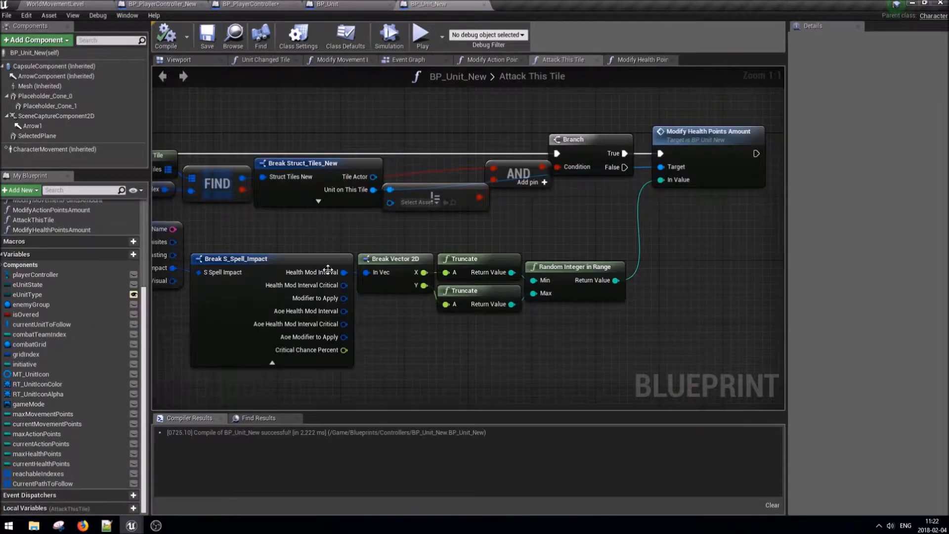
Add a new function named ApplyModifiers to BP_Unit_New.
scroll(106, 293, up, 5)
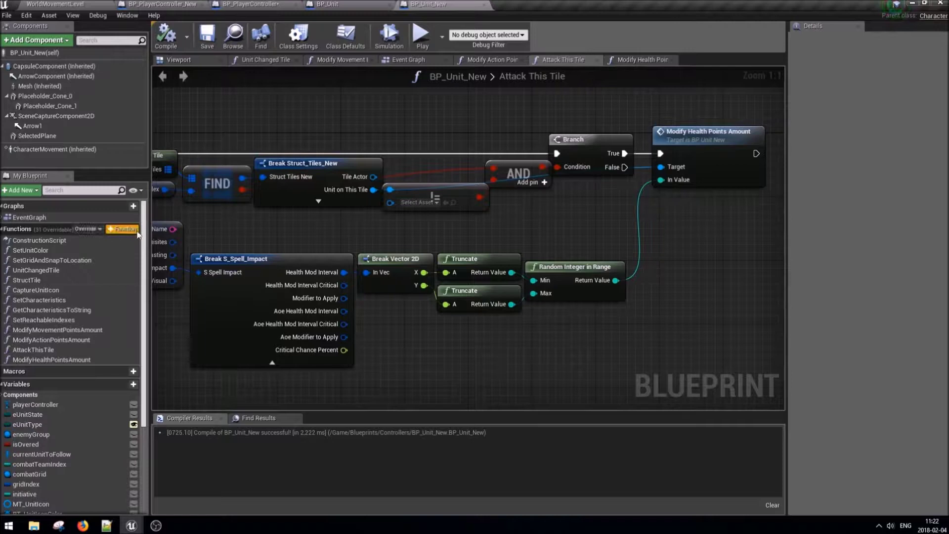
click(137, 230)
text(ApplyModifiers)
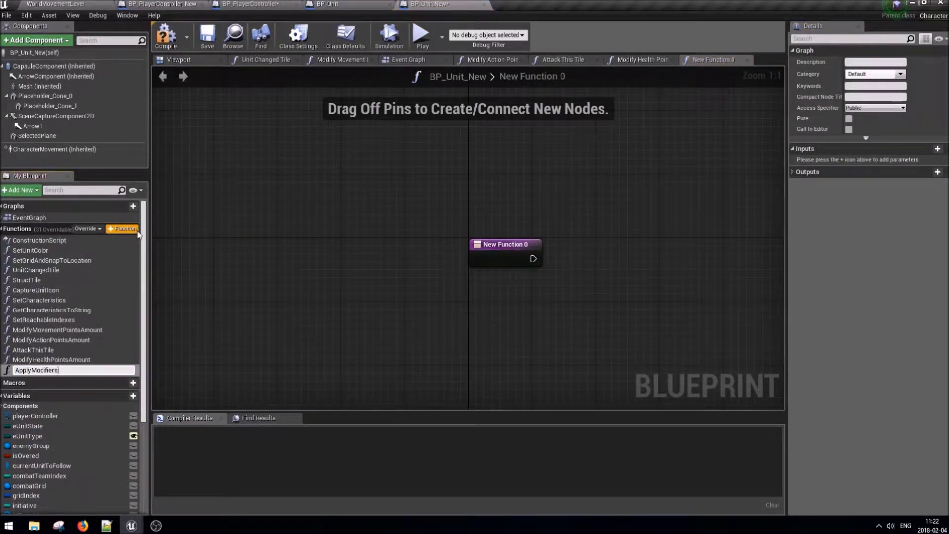
key(Return)
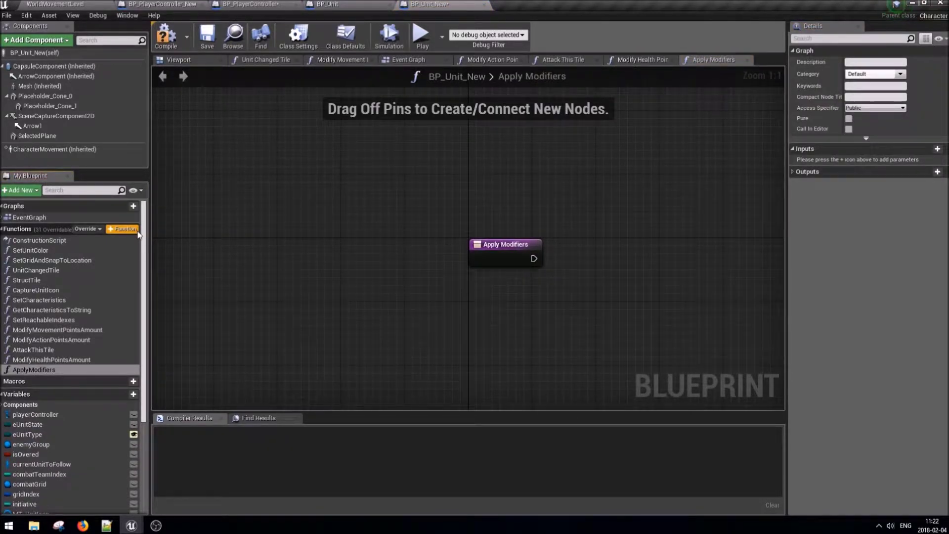
Paste the copied Apply Modifier nodes and connect the function entry to their Branch.
scroll(554, 191, down, 6)
right_drag(566, 199, 353, 169)
key(ctrl+v)
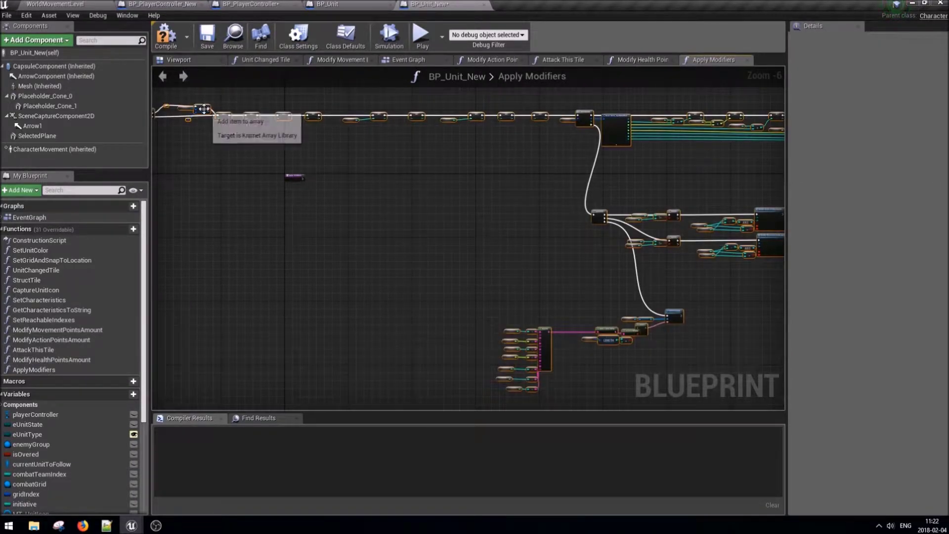
drag(204, 107, 313, 173)
scroll(352, 211, up, 6)
mouse_move(351, 212)
mouse_down()
mouse_move(311, 180)
mouse_move(265, 197)
mouse_move(297, 196)
mouse_up()
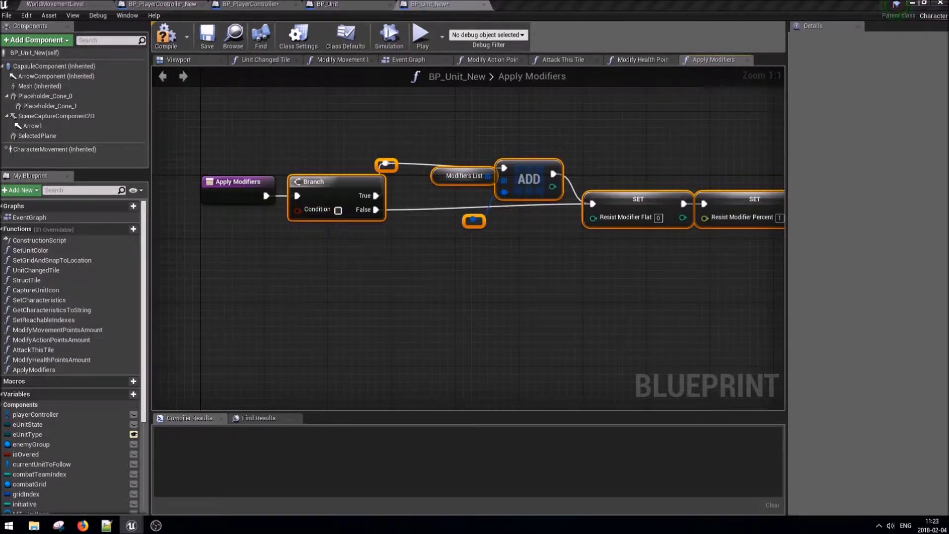
Expose the Branch condition and modifier pin as inputs named AddNewModifier and Modifier.
drag(297, 210, 223, 204)
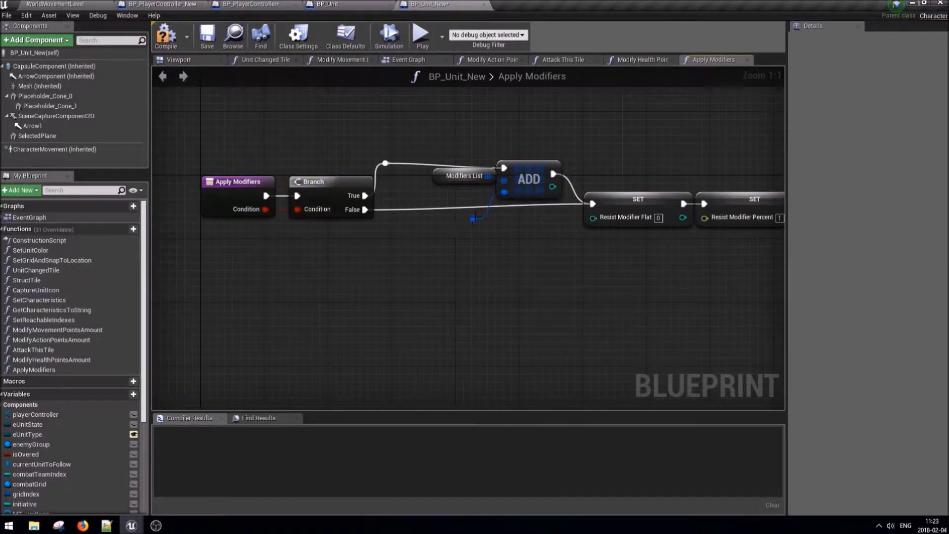
drag(473, 218, 242, 213)
click(813, 161)
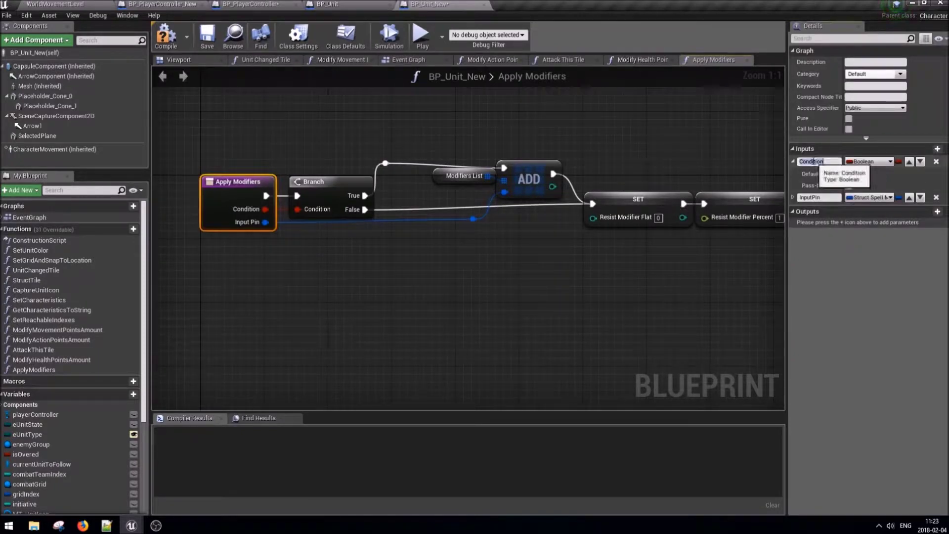
text(dNewModifier)
key(Return)
click(809, 197)
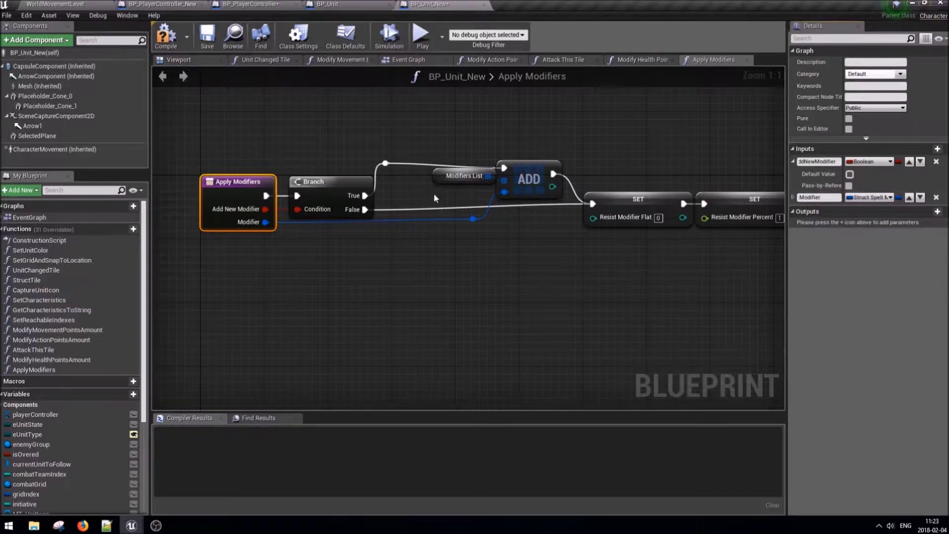
right_click(445, 179)
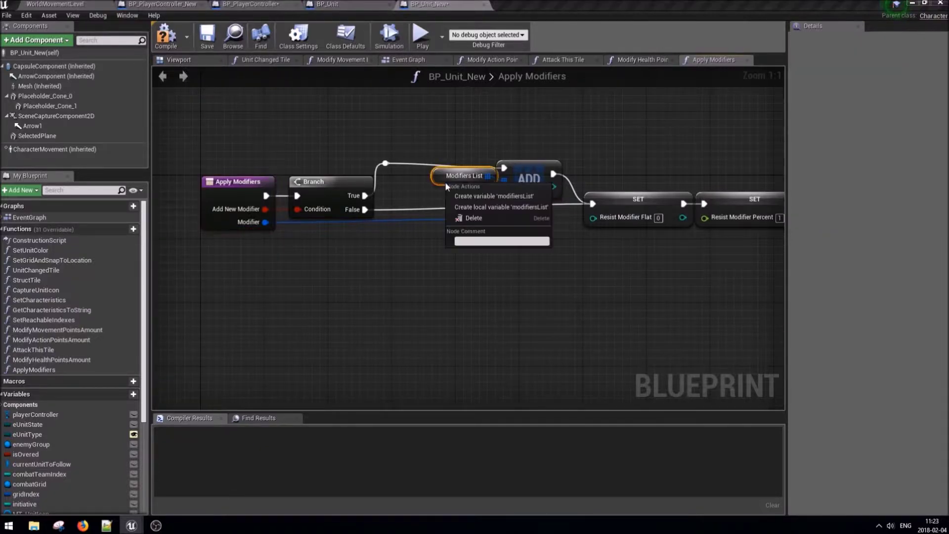
Create the missing modifiersList, resistModifierPercent and damageModifierFlat variables, plus one other SET node's variable.
click(459, 208)
right_drag(649, 259, 338, 229)
right_click(314, 171)
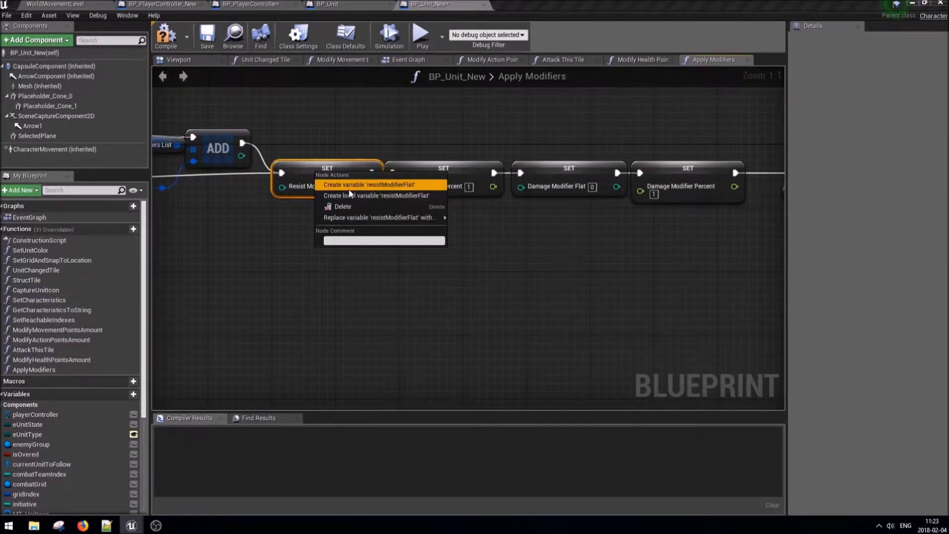
click(348, 188)
right_click(433, 176)
click(464, 190)
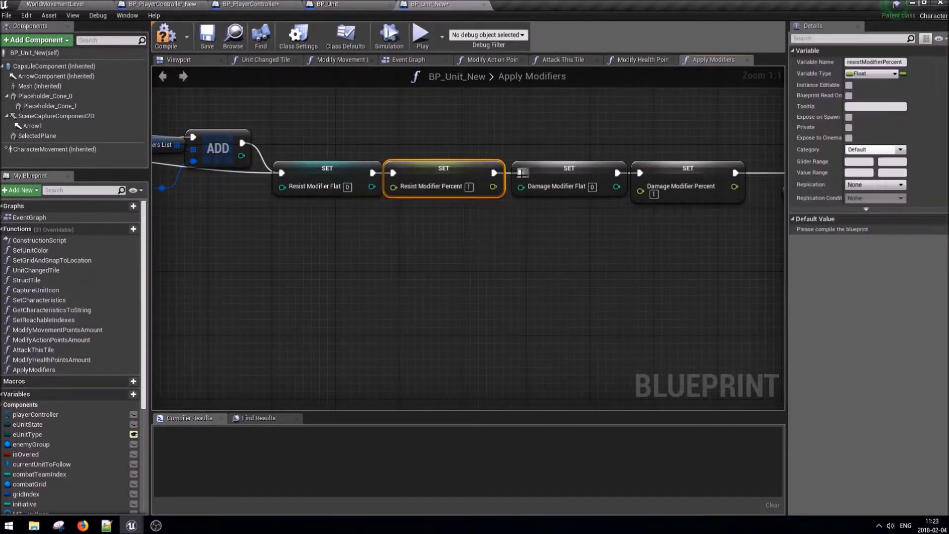
right_click(538, 174)
click(566, 189)
Create the damageModifierPercent, movementPointsModifierFlat and prevMovementPointsMod variables.
right_drag(680, 223, 412, 238)
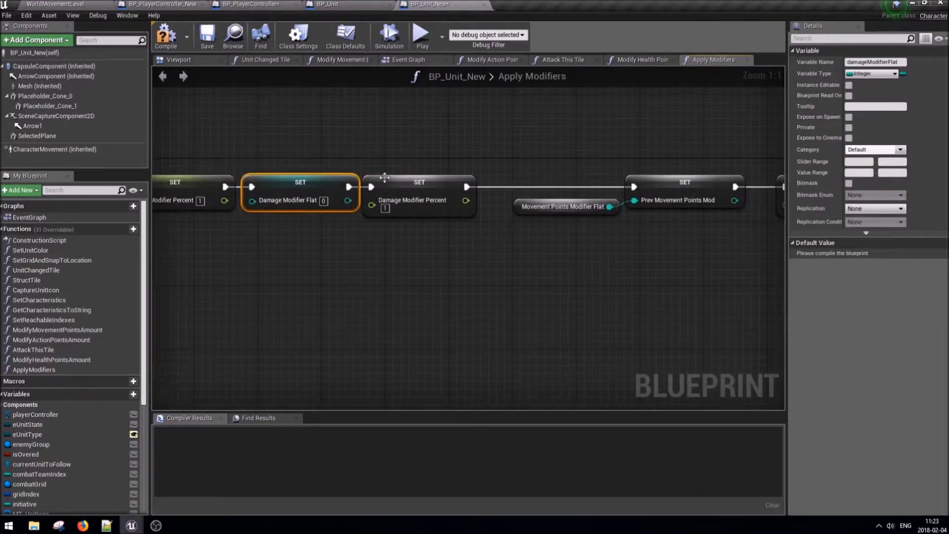
right_click(383, 179)
click(444, 189)
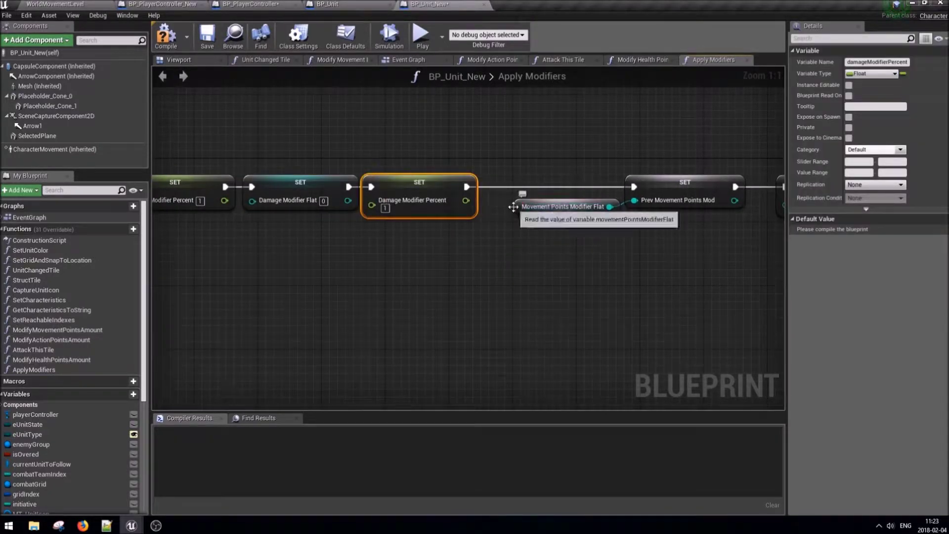
right_click(548, 213)
click(553, 222)
right_click(648, 182)
click(652, 192)
Create the actionPointPointsModifierFlat, prevActionPointsMod and rangeModifierFlat variables.
right_drag(735, 200, 267, 188)
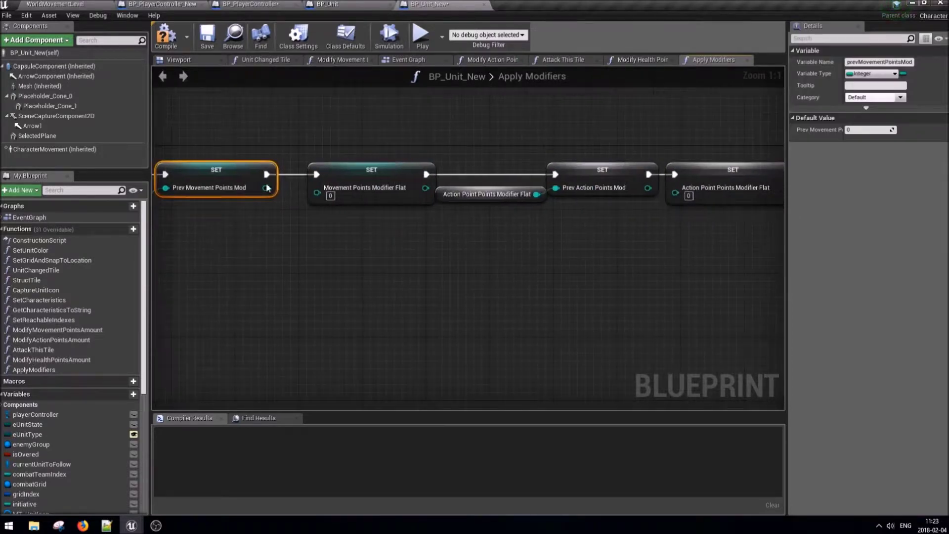
right_click(487, 200)
click(492, 208)
right_drag(727, 196, 522, 193)
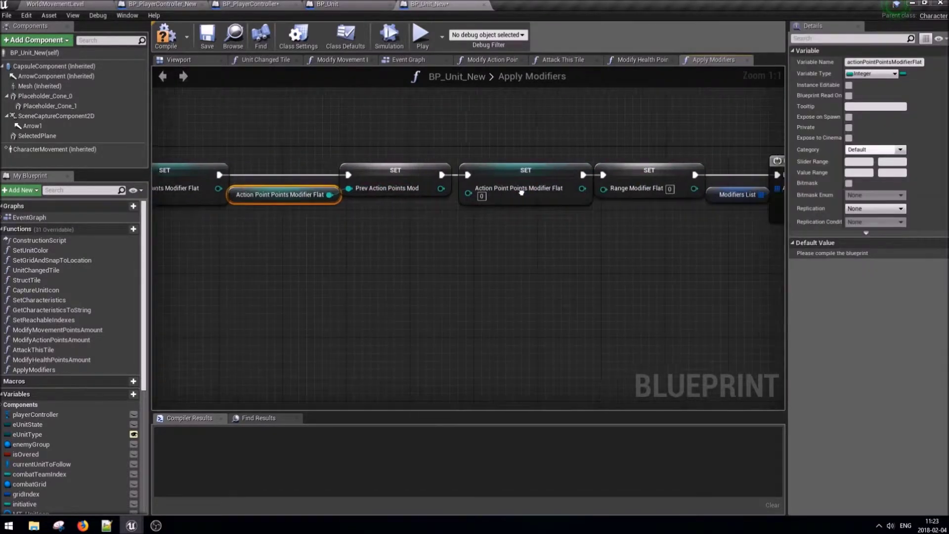
right_click(319, 169)
click(376, 195)
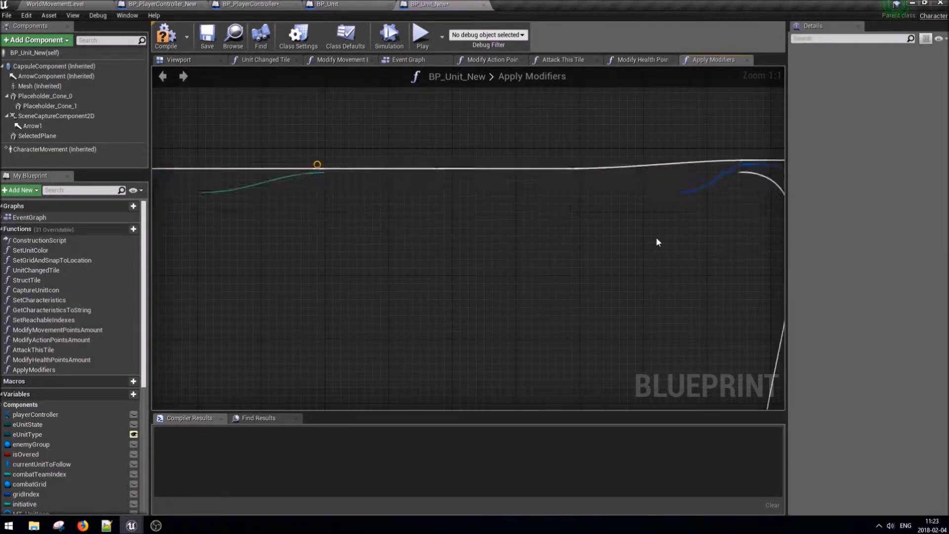
right_drag(657, 241, 335, 202)
right_click(297, 155)
click(346, 162)
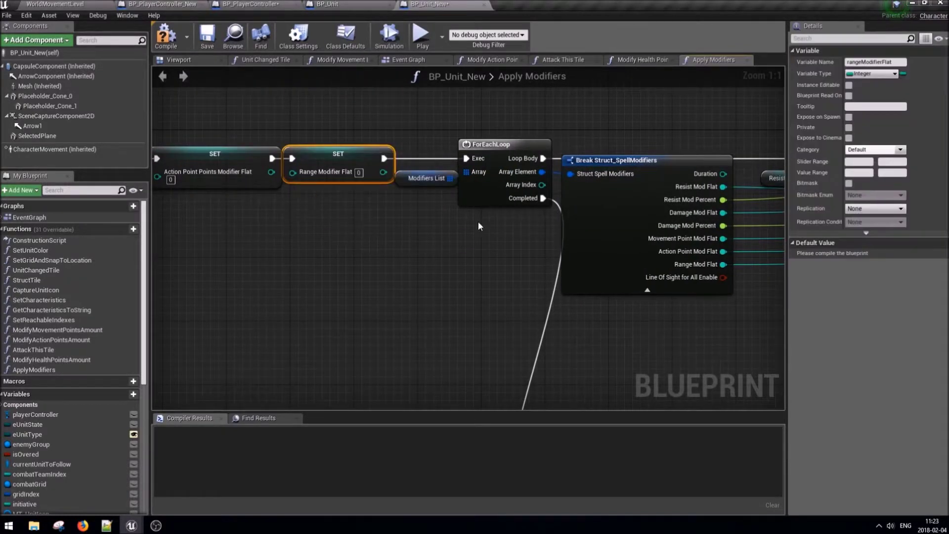
Box-select the Append and text-building nodes at the end of the chain.
right_drag(478, 221, 187, 196)
scroll(447, 180, down, 4)
right_drag(448, 180, 405, 85)
right_drag(513, 195, 470, 136)
mouse_move(455, 290)
right_down()
mouse_move(396, 226)
mouse_move(528, 196)
right_up()
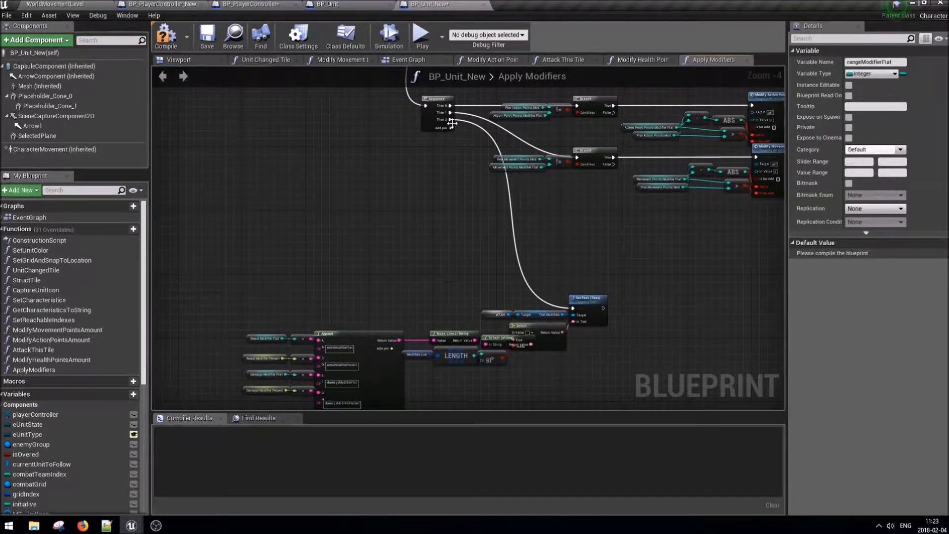
scroll(479, 256, down, 1)
right_drag(478, 257, 469, 177)
drag(285, 187, 568, 344)
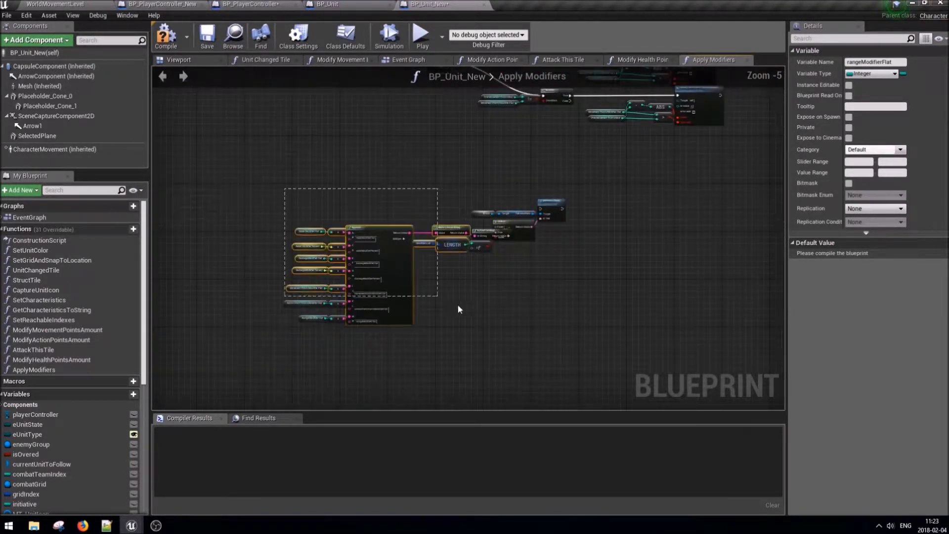
Wrap the text-building nodes in a comment titled 'TODO'.
text(c)
text(TODO)
key(Return)
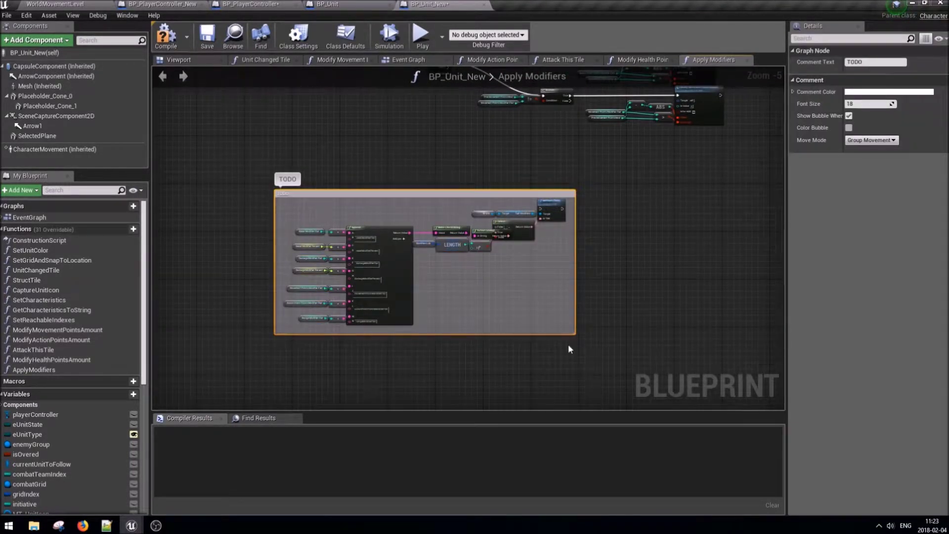
right_drag(675, 197, 548, 232)
scroll(548, 232, up, 4)
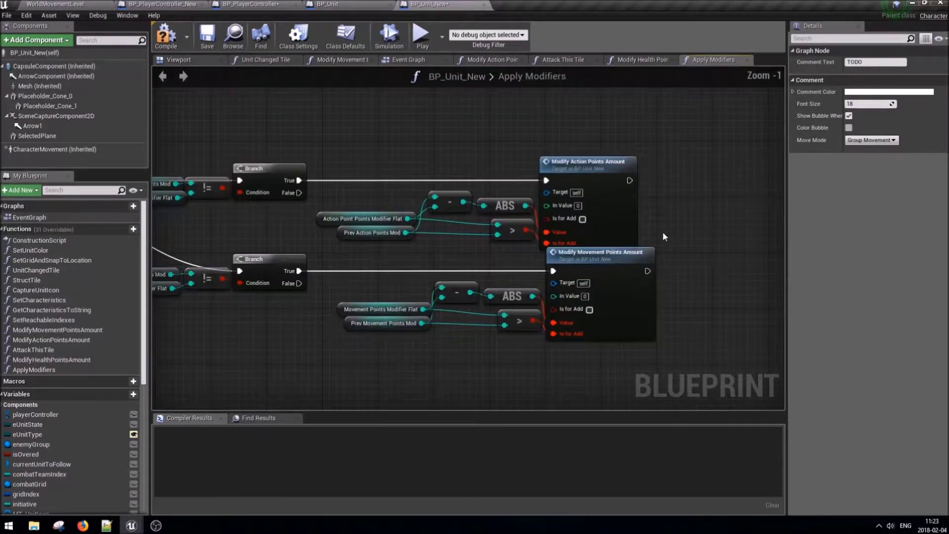
click(662, 231)
Wire the movement ABS output into Modify Movement Points Amount's In Value and save the blueprint.
scroll(518, 363, up, 1)
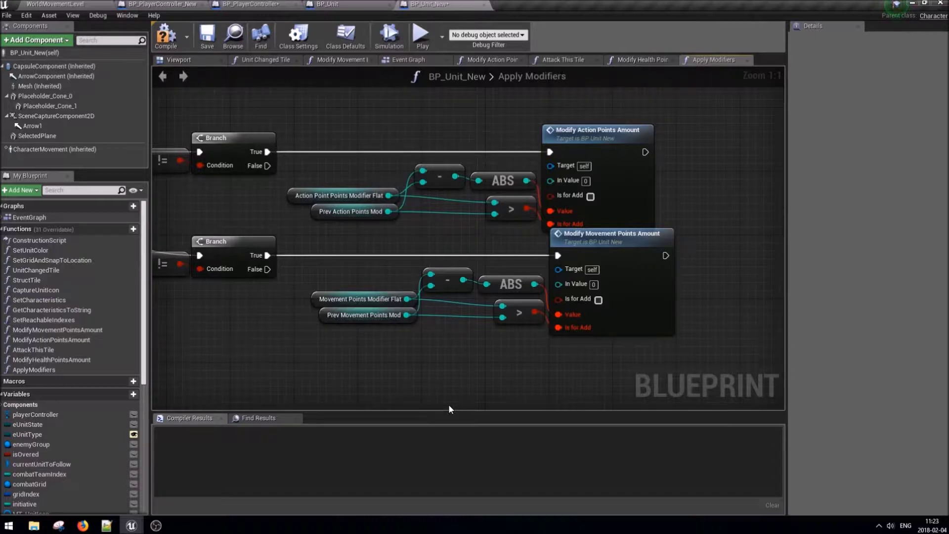
drag(534, 284, 559, 288)
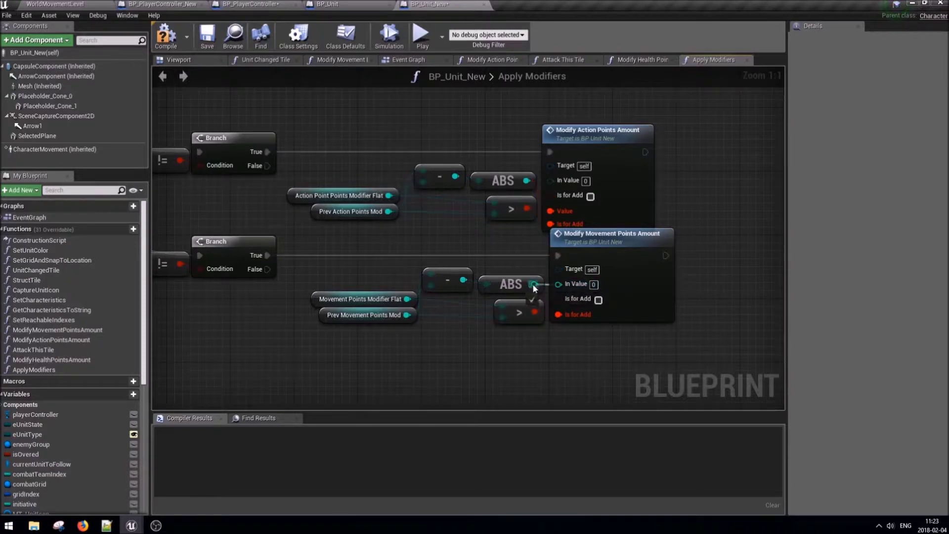
key(Escape)
drag(567, 287, 562, 284)
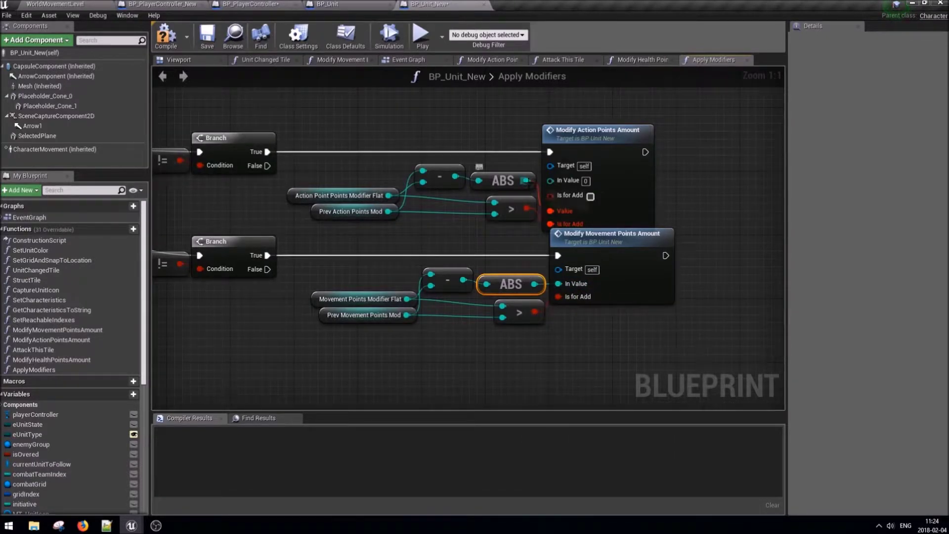
scroll(672, 231, down, 3)
click(205, 42)
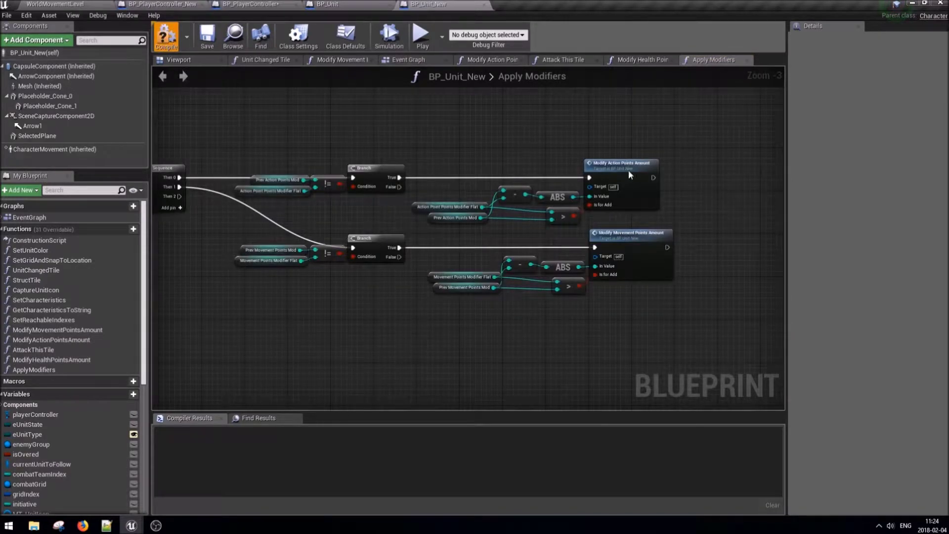
click(568, 60)
Add an Apply Modifiers call after Modify Health Points Amount, targeting Unit on This Tile.
right_drag(645, 272, 347, 296)
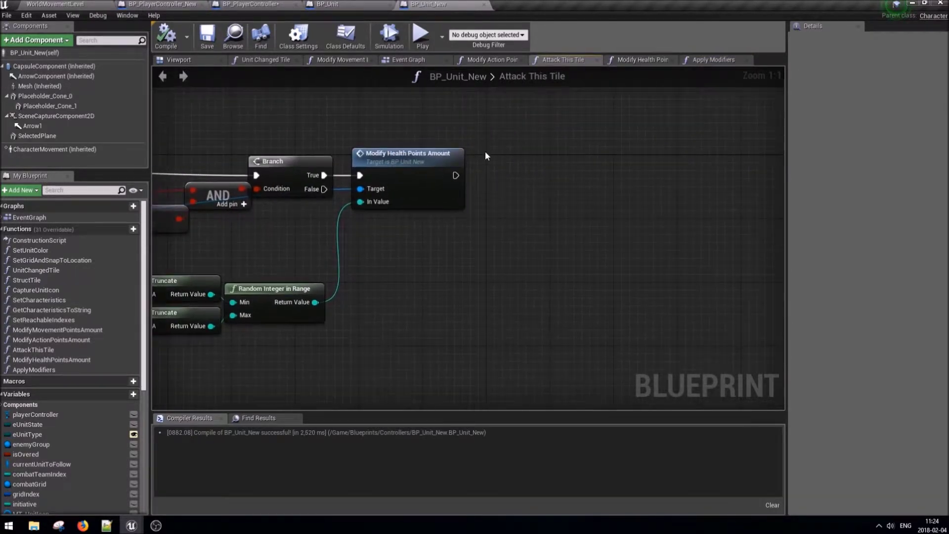
drag(455, 175, 491, 179)
text(appl)
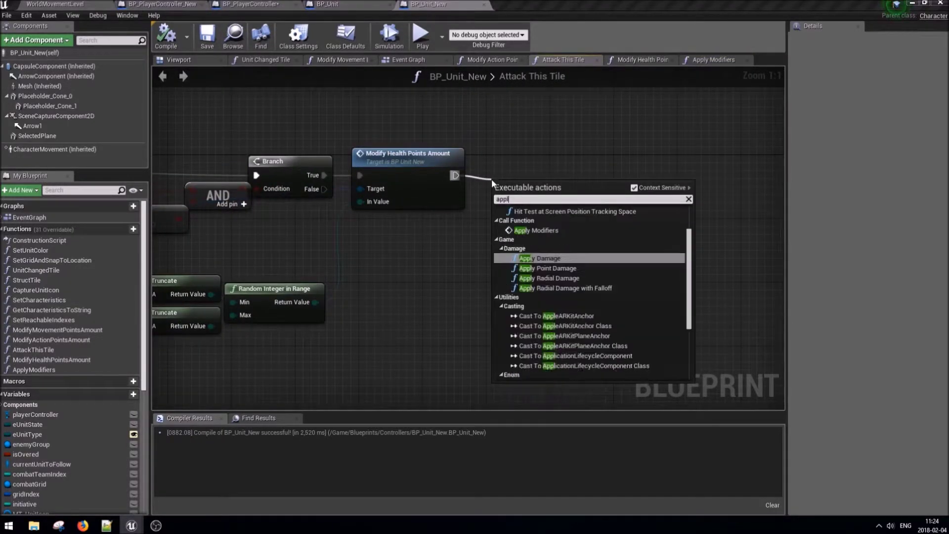
text(y mod)
key(Return)
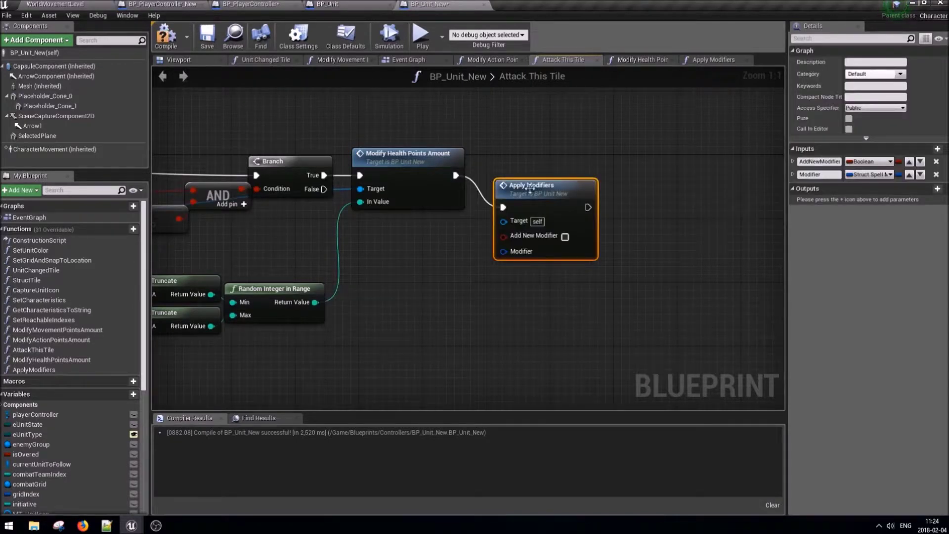
scroll(445, 198, down, 1)
right_drag(237, 197, 398, 199)
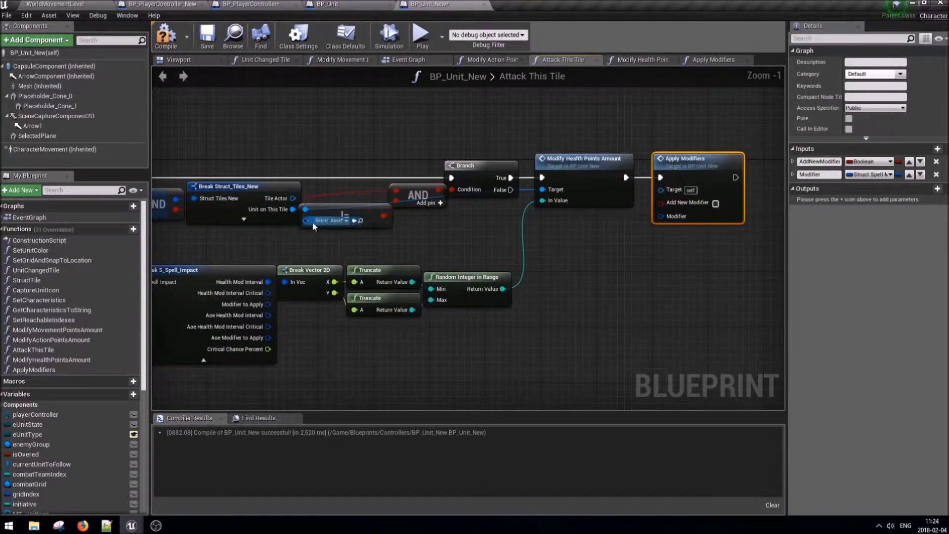
drag(292, 210, 660, 189)
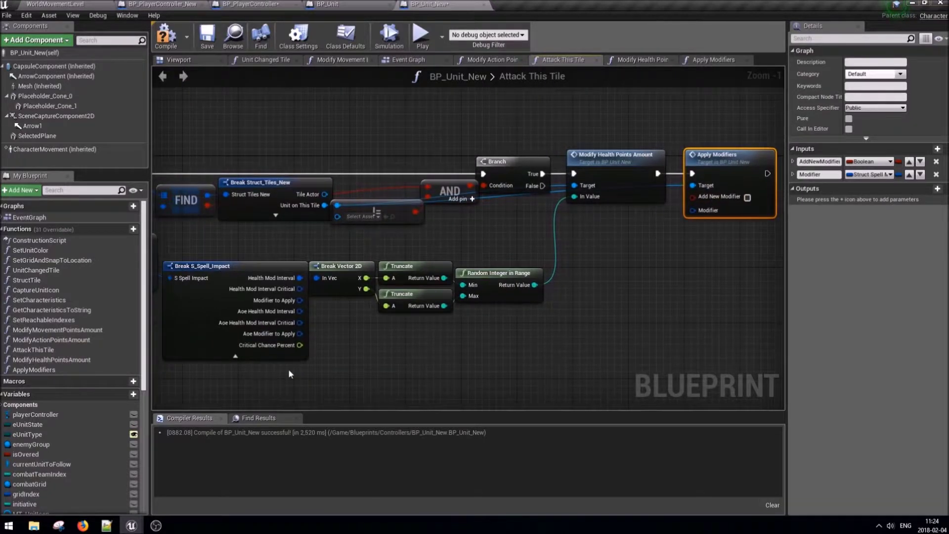
Break the spell's Modifier into a Break Struct_SpellModifiers node.
right_drag(290, 370, 381, 335)
right_drag(383, 260, 273, 301)
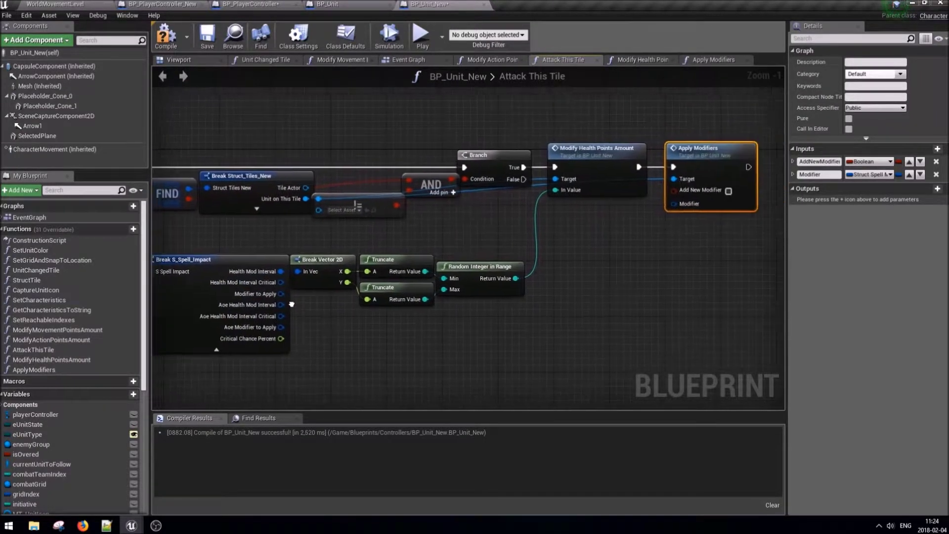
drag(273, 301, 487, 324)
text(brea)
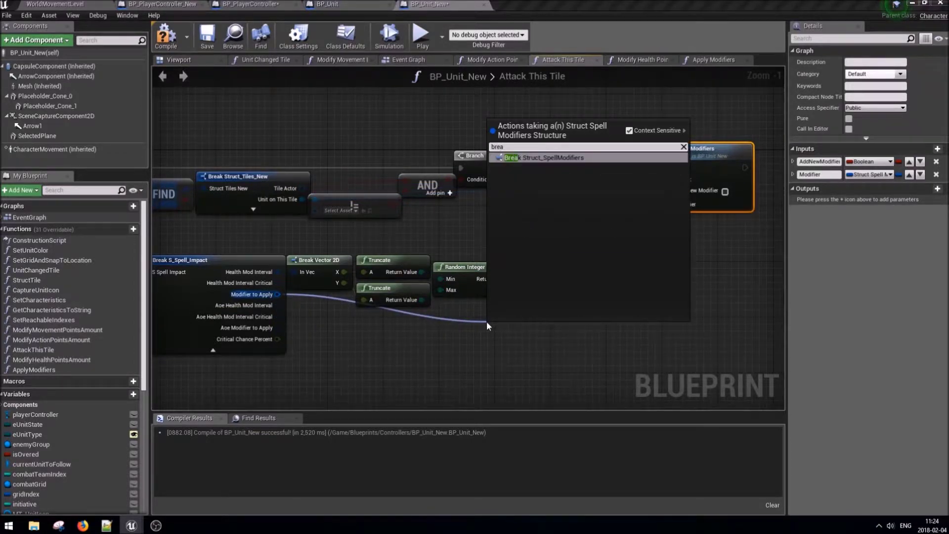
key(Return)
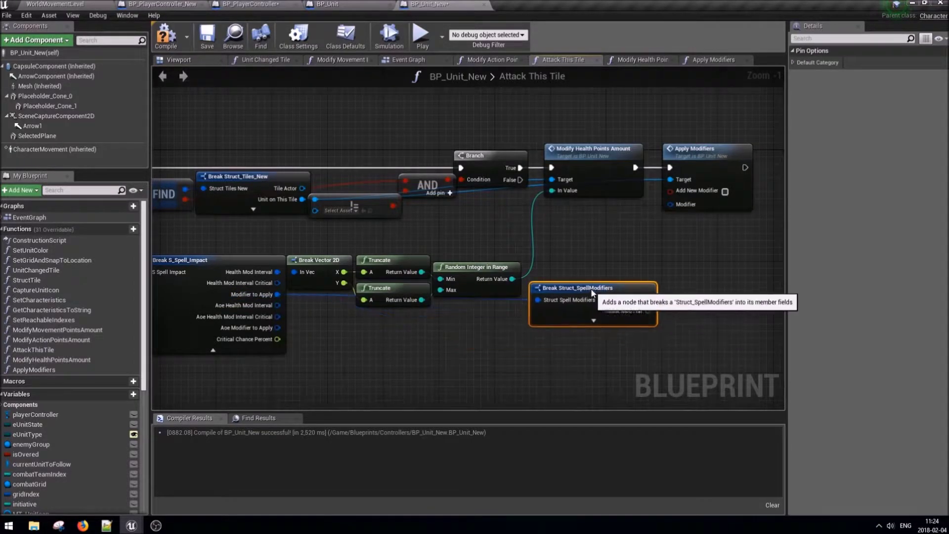
drag(538, 331, 555, 297)
right_drag(556, 297, 438, 297)
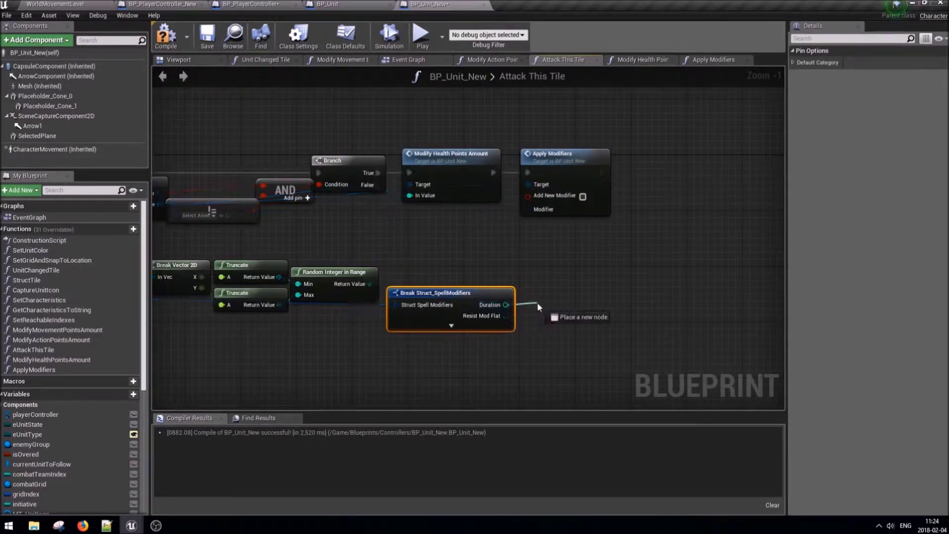
Feed Duration > 0 into Add New Modifier and the struct into Apply Modifiers' Modifier pin.
drag(505, 304, 538, 307)
text(-)
key(Return)
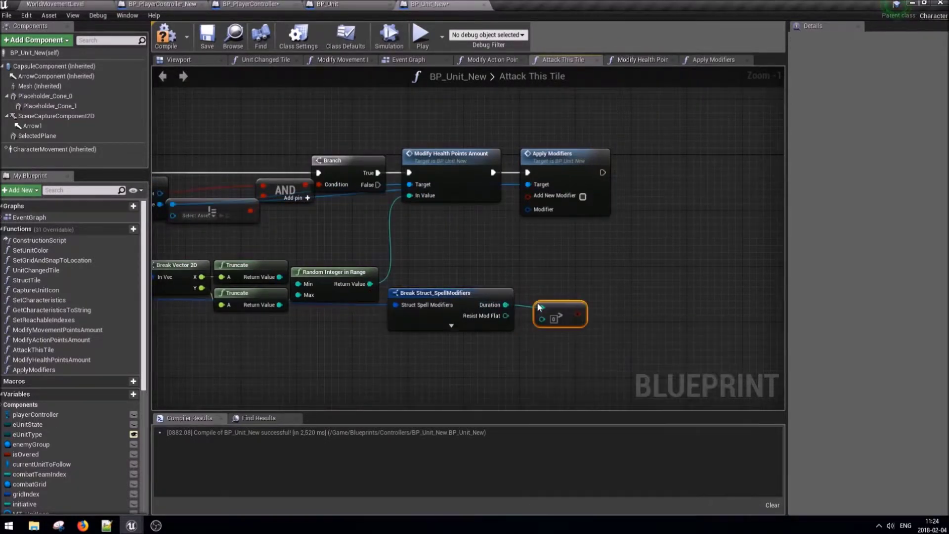
mouse_move(578, 319)
mouse_down()
mouse_move(539, 221)
mouse_move(542, 196)
mouse_up()
right_drag(400, 317, 510, 326)
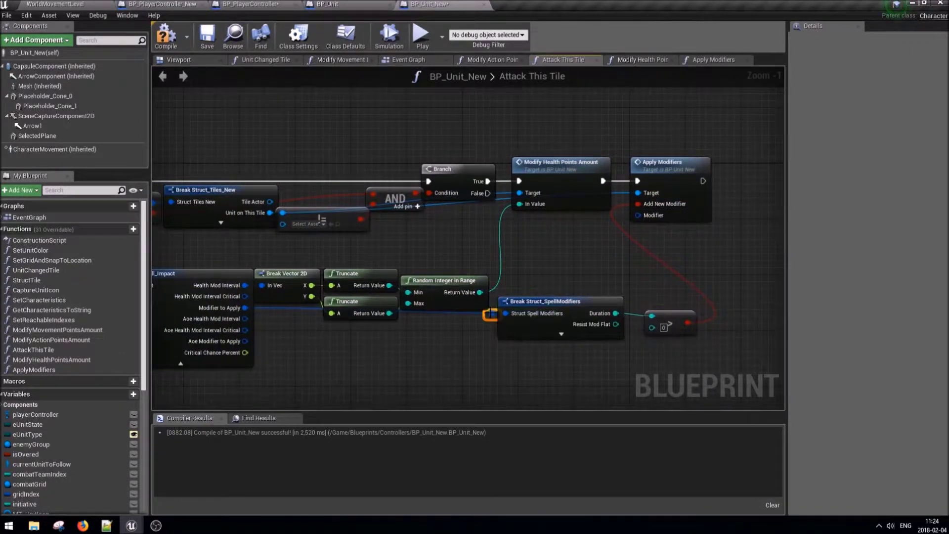
drag(492, 313, 639, 215)
click(692, 195)
Tidy the Break Struct, comparison and spell modifier nodes into a clean layout.
right_drag(727, 300, 621, 283)
drag(543, 319, 535, 312)
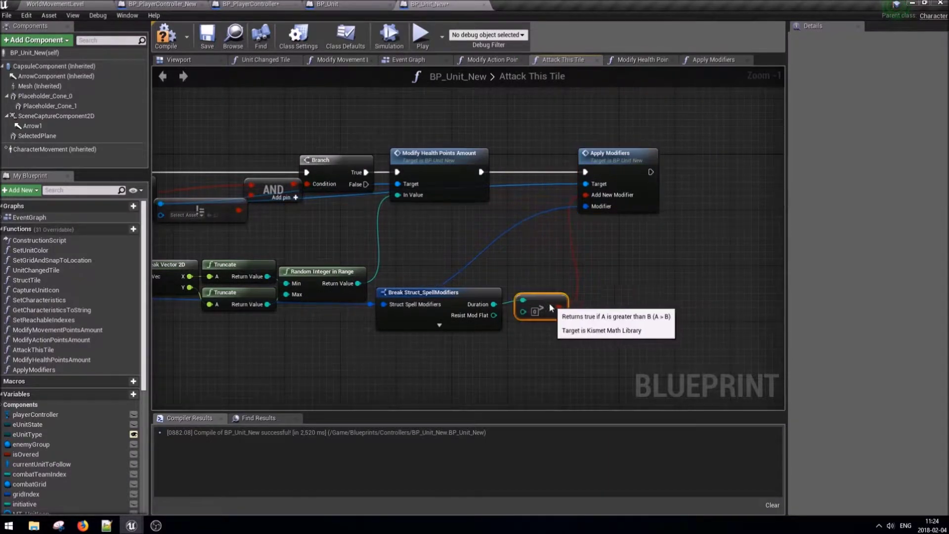
right_click(487, 316)
click(544, 347)
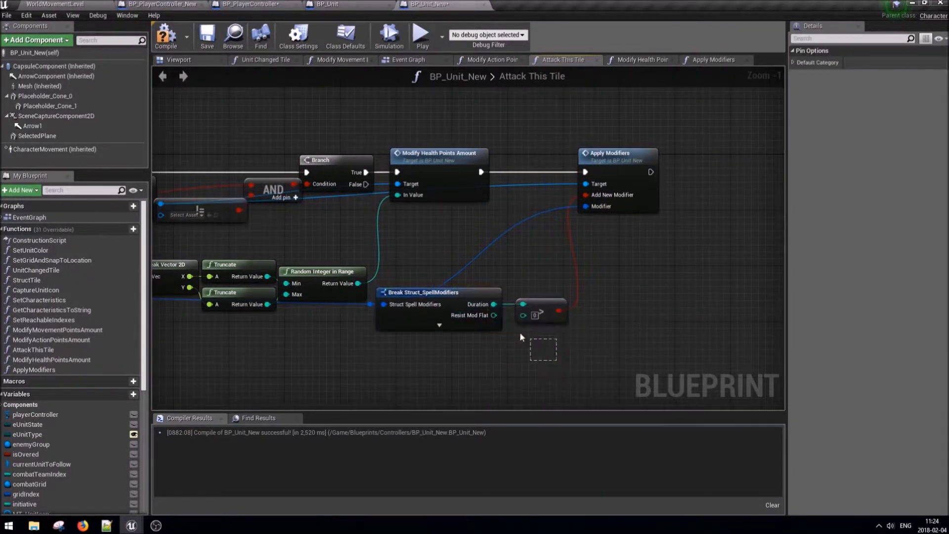
drag(435, 292, 463, 293)
double_click(371, 305)
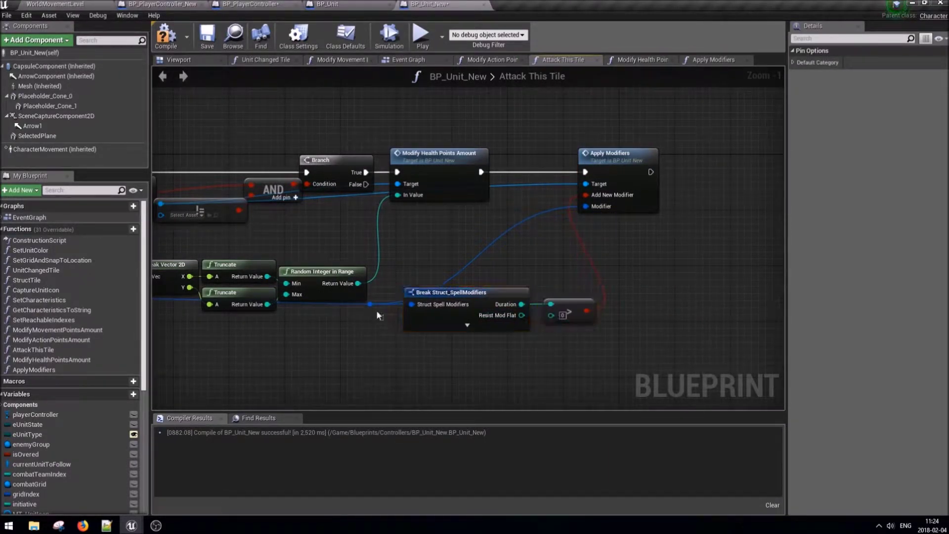
right_drag(363, 349, 437, 351)
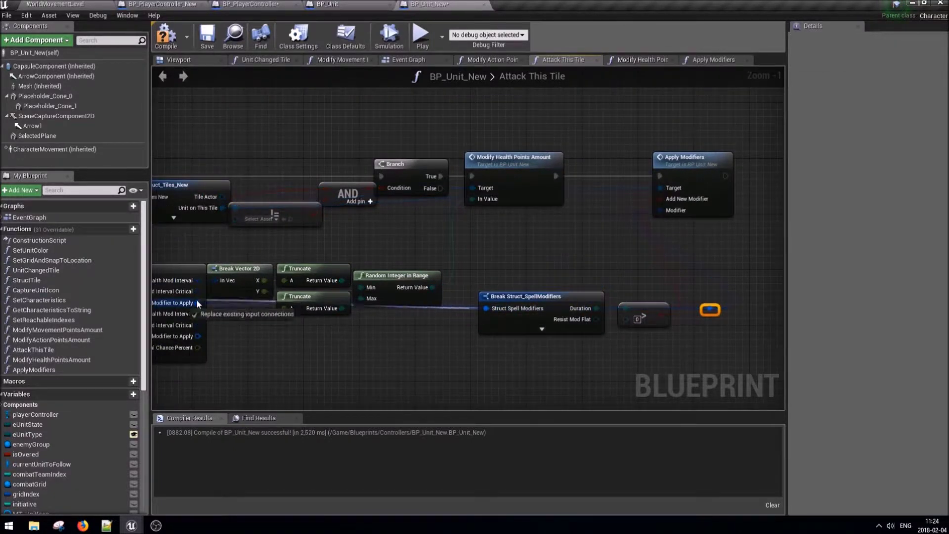
key(ctrl+z)
right_click(571, 304)
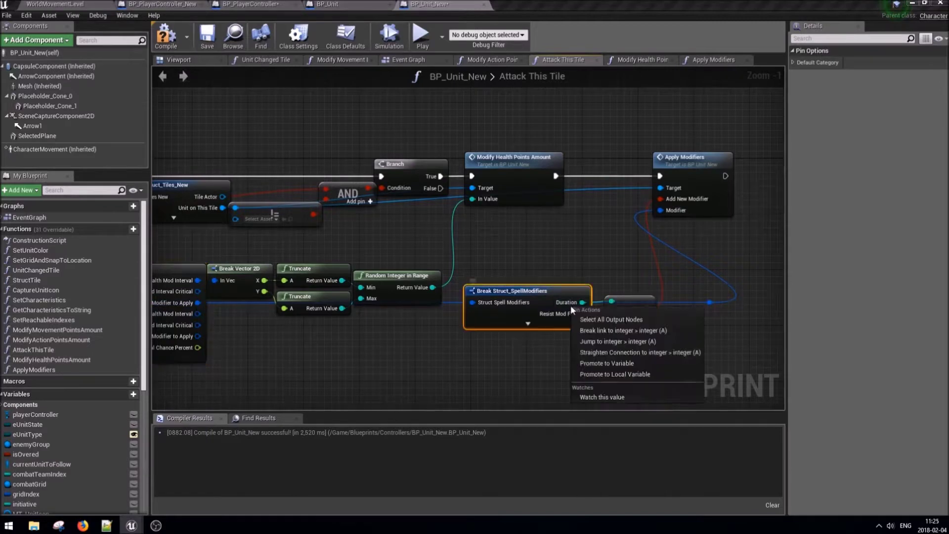
key(ctrl+z)
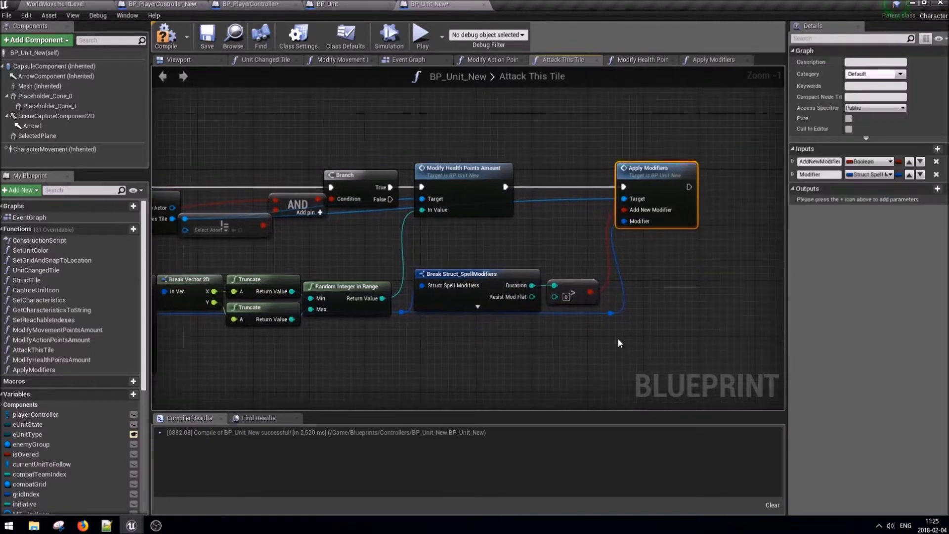
right_drag(618, 338, 558, 314)
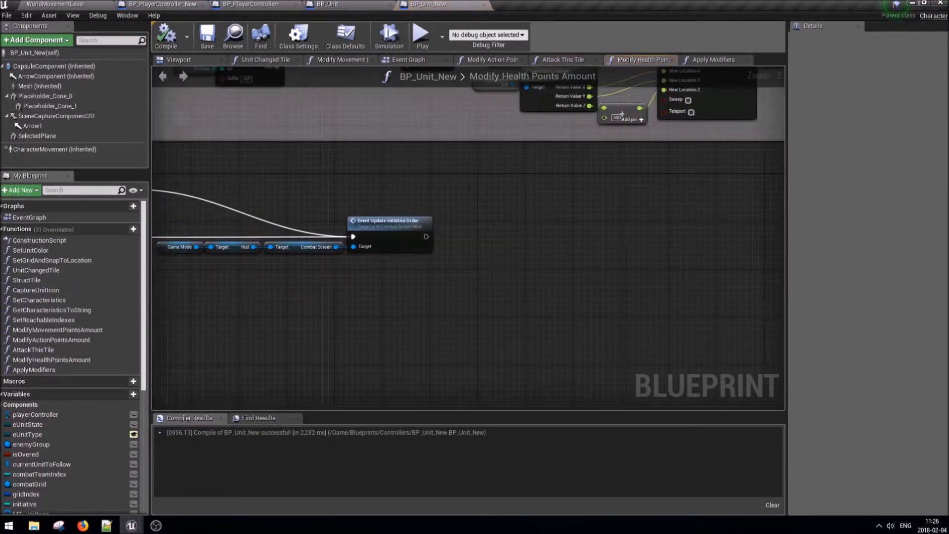
Add a Current Health Points getter compared as less than or equal to 0.
right_drag(173, 299, 120, 307)
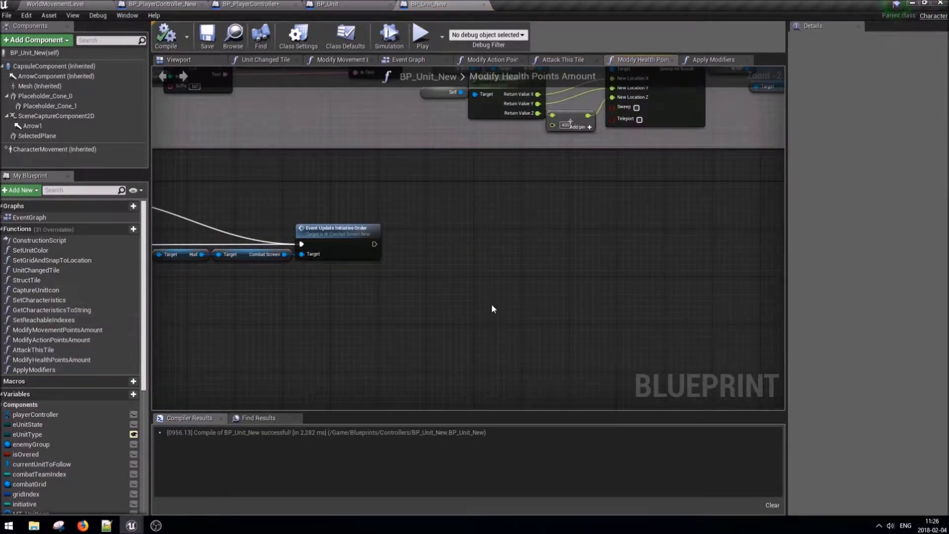
right_click(432, 276)
text(get current health)
key(Return)
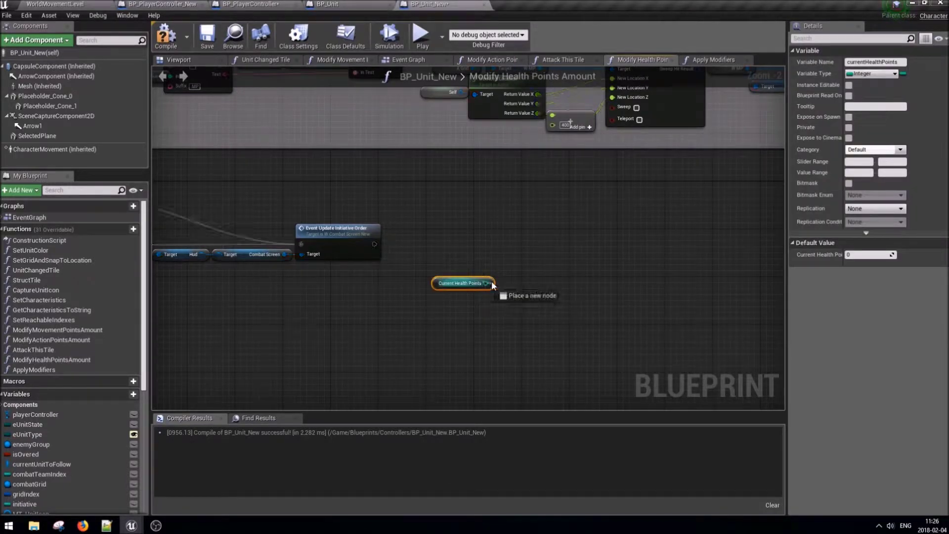
drag(486, 286, 493, 281)
text(<)
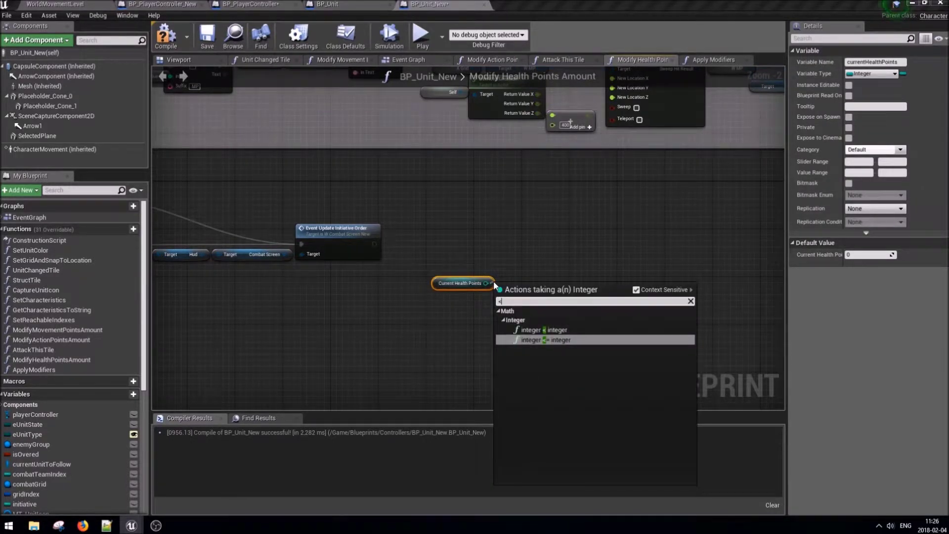
key(Return)
Drive a Branch with the comparison and run it after Event Update Initiative Order.
scroll(515, 285, up, 2)
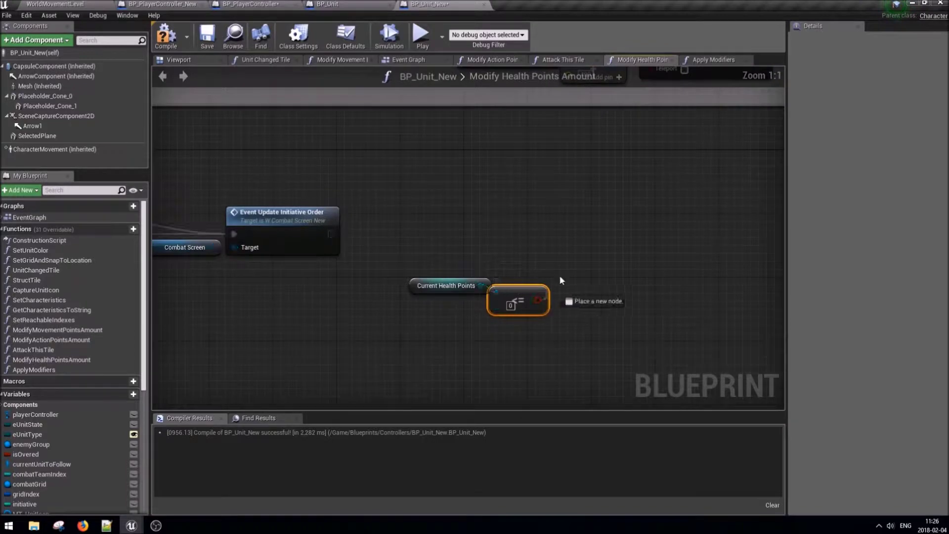
drag(548, 296, 570, 256)
text(branch)
key(Return)
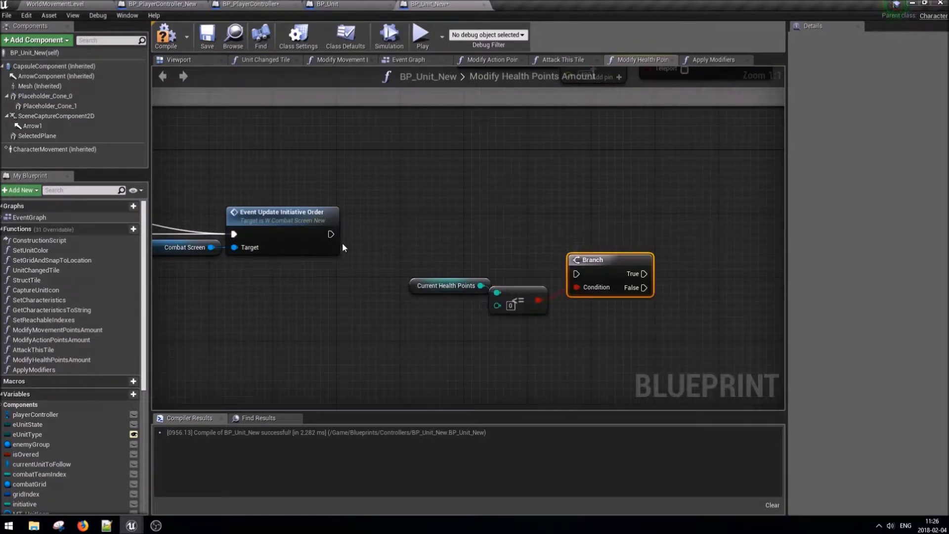
mouse_move(328, 234)
mouse_down()
mouse_move(576, 274)
mouse_move(613, 227)
mouse_move(621, 234)
mouse_up()
drag(529, 330, 475, 282)
mouse_move(544, 304)
mouse_down()
mouse_move(544, 273)
mouse_move(555, 261)
mouse_up()
Straighten the Current Health Points wiring and line up the health-check nodes.
right_click(522, 246)
click(568, 284)
click(535, 408)
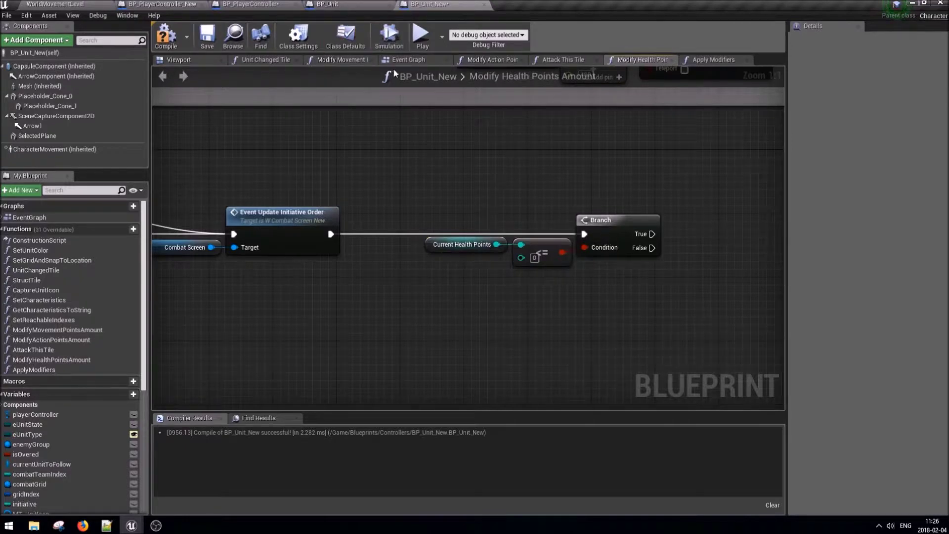
click(404, 65)
Delete the old lower node network from BP_Unit_New's Event Graph.
scroll(648, 205, down, 6)
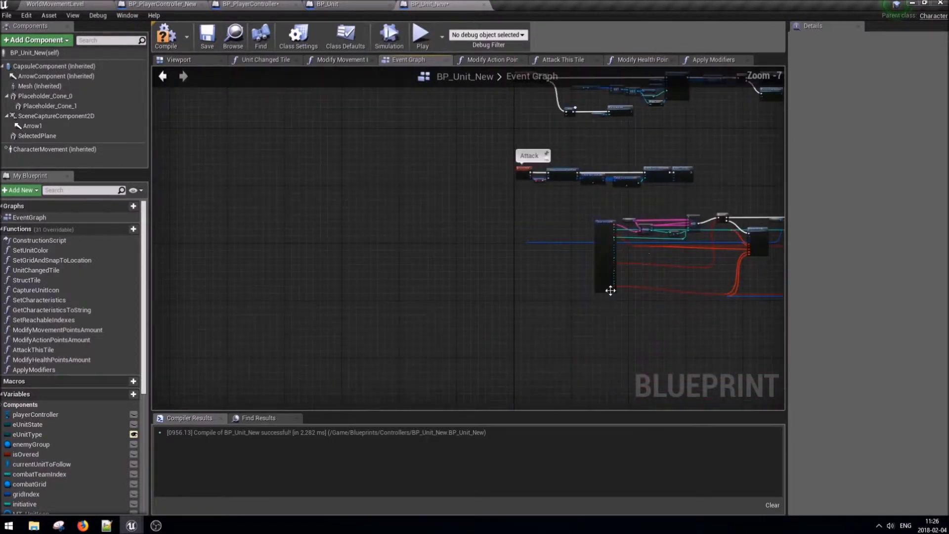
right_drag(514, 211, 369, 208)
drag(641, 297, 231, 177)
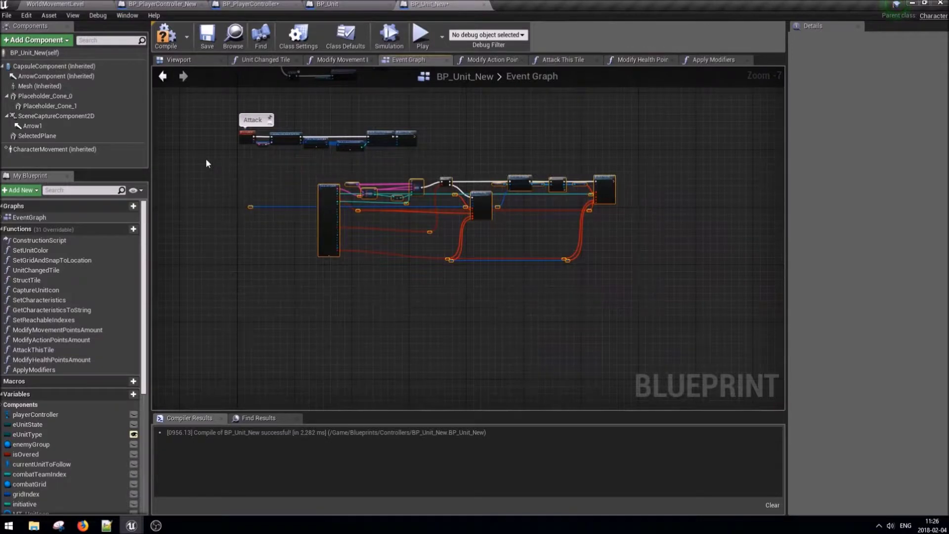
key(Delete)
scroll(238, 157, up, 5)
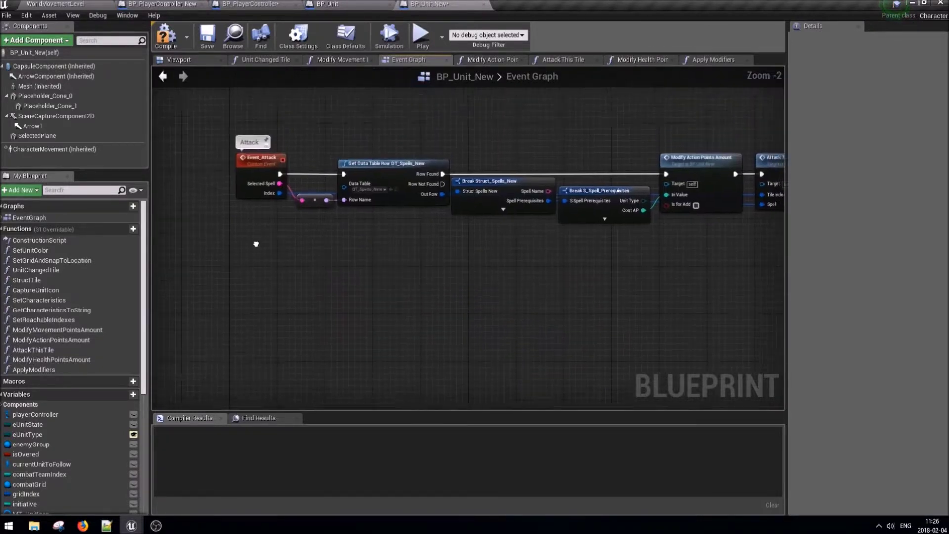
Select the Print String node after ReceiveDamage in BP_Unit's Event Graph to copy it.
click(348, 10)
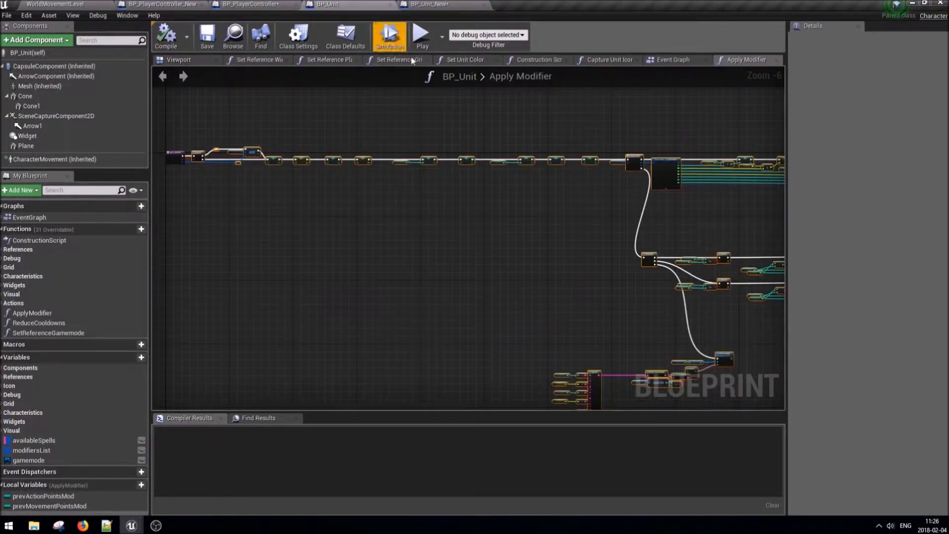
click(673, 60)
scroll(394, 255, down, 2)
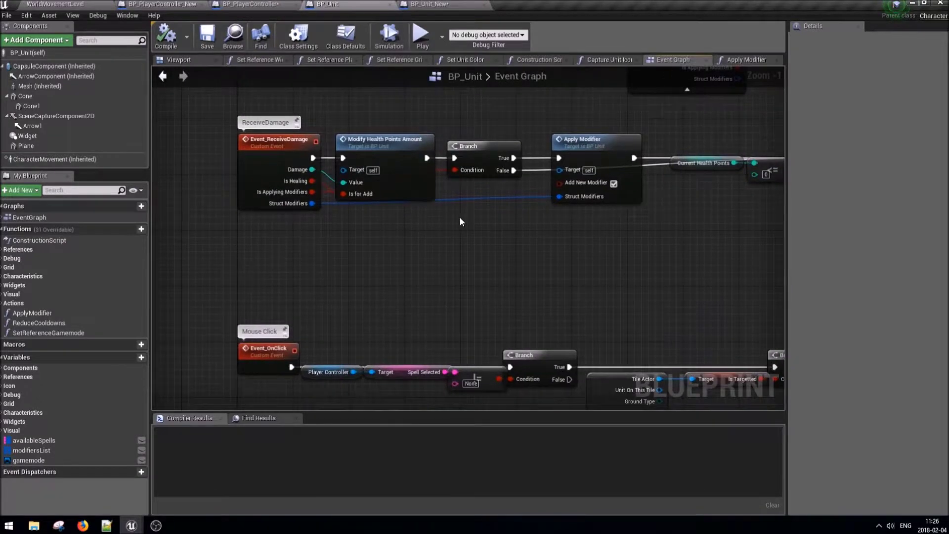
scroll(399, 171, down, 5)
right_drag(400, 172, 376, 405)
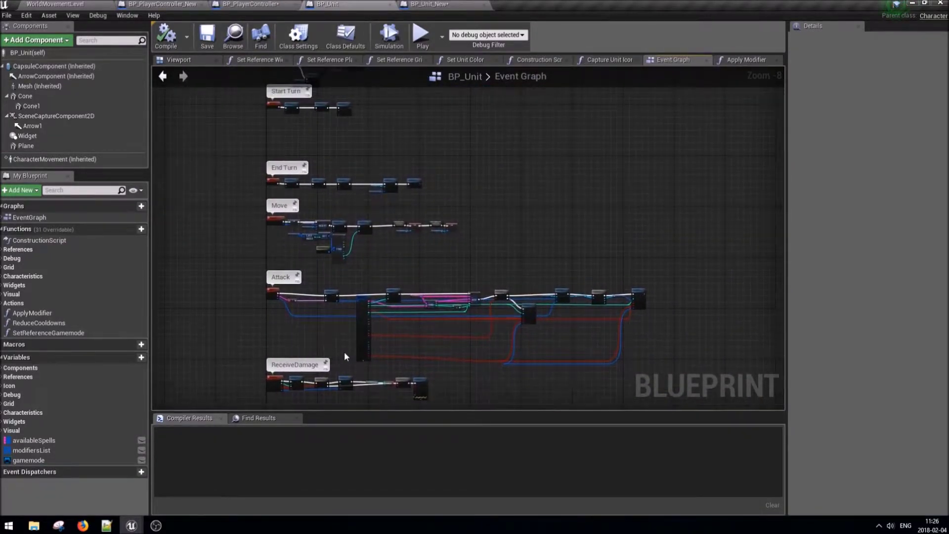
scroll(390, 373, up, 3)
scroll(390, 373, up, 3)
drag(586, 375, 580, 240)
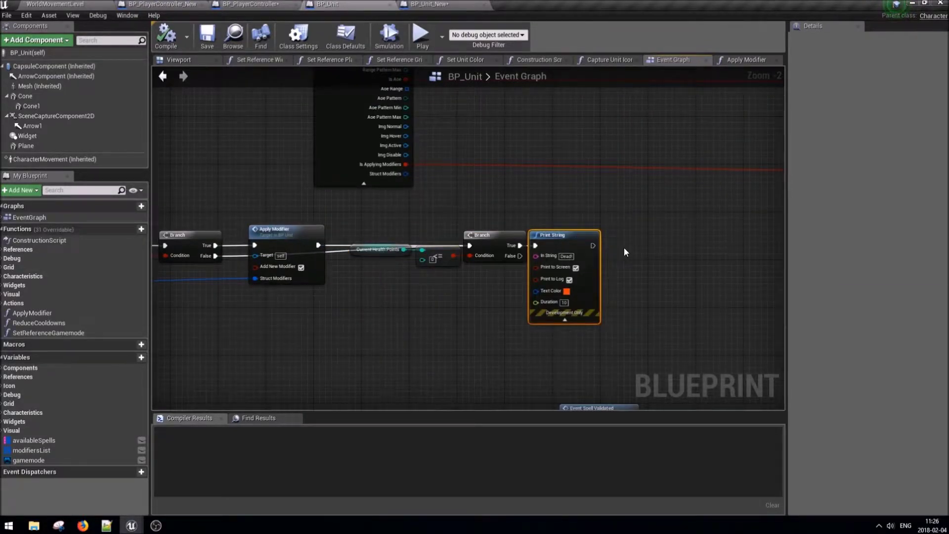
click(460, 4)
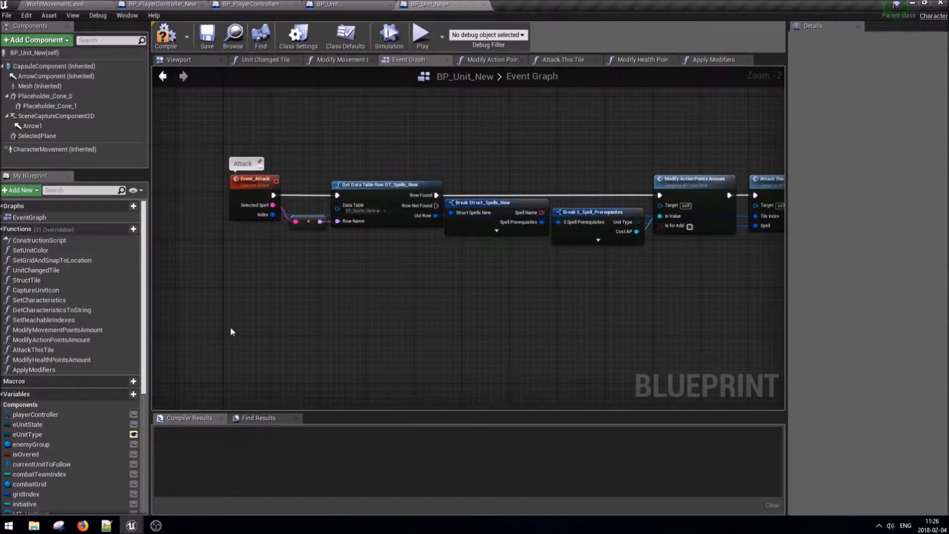
Add a custom event named Event_UnitDead.
right_click(241, 348)
scroll(241, 347, down, 2)
key(Escape)
text(Event_UnitDead)
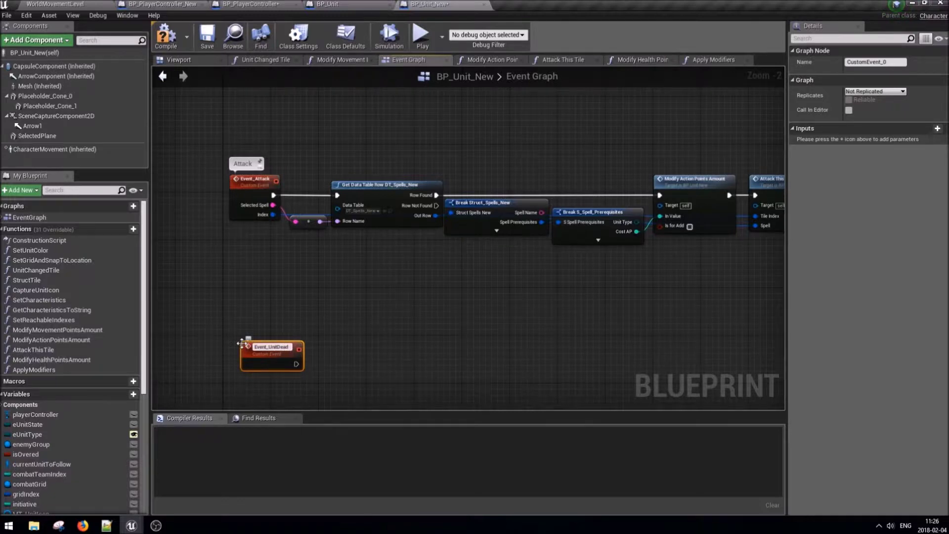
key(Return)
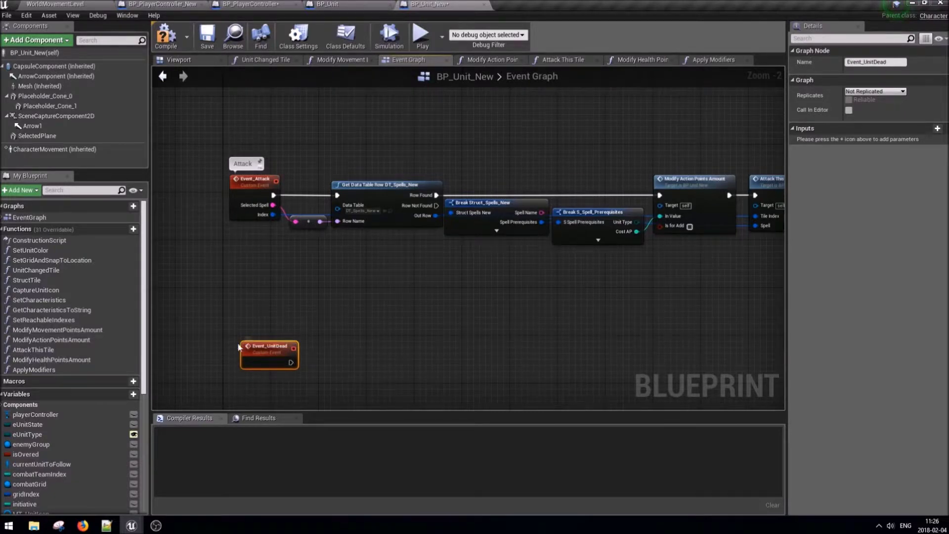
Paste the 'Dead!' Print String node and run it from Event_UnitDead.
key(ctrl+v)
scroll(366, 326, up, 2)
drag(290, 321, 405, 315)
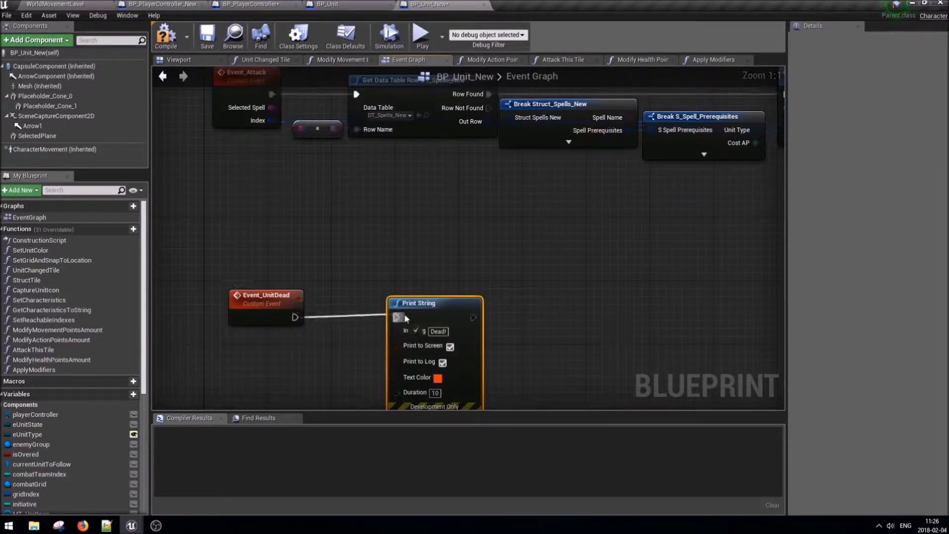
drag(262, 297, 246, 297)
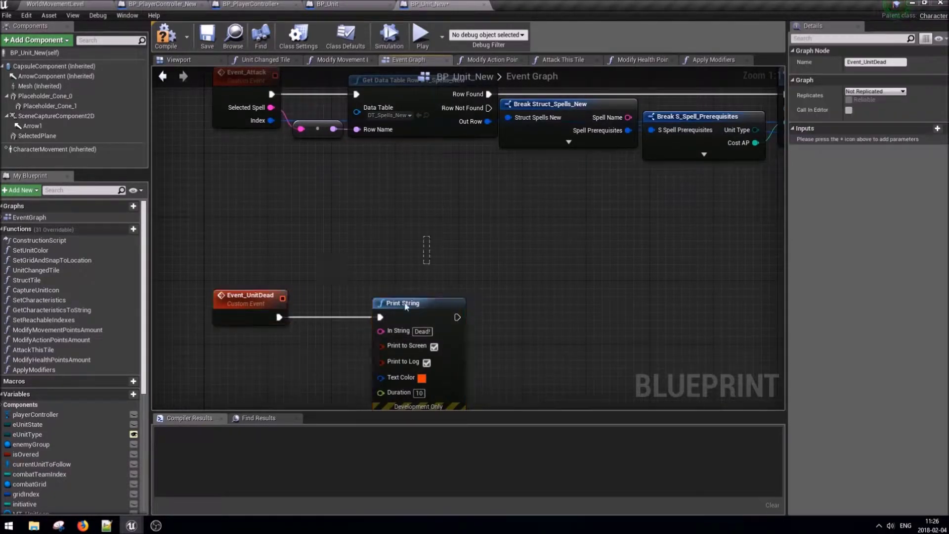
drag(420, 303, 403, 302)
click(446, 308)
Compile BP_Unit_New and play WorldMovementLevel in the editor.
scroll(293, 250, down, 3)
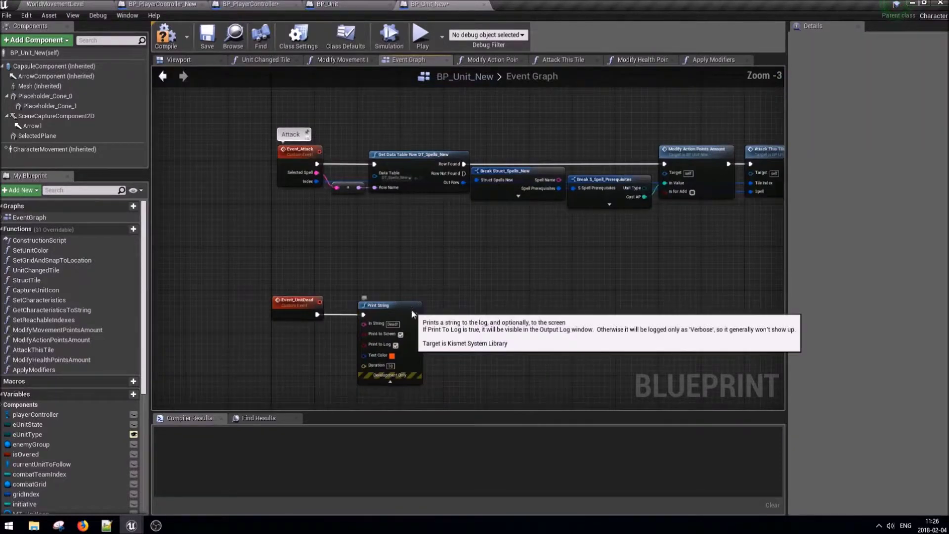
key(F7)
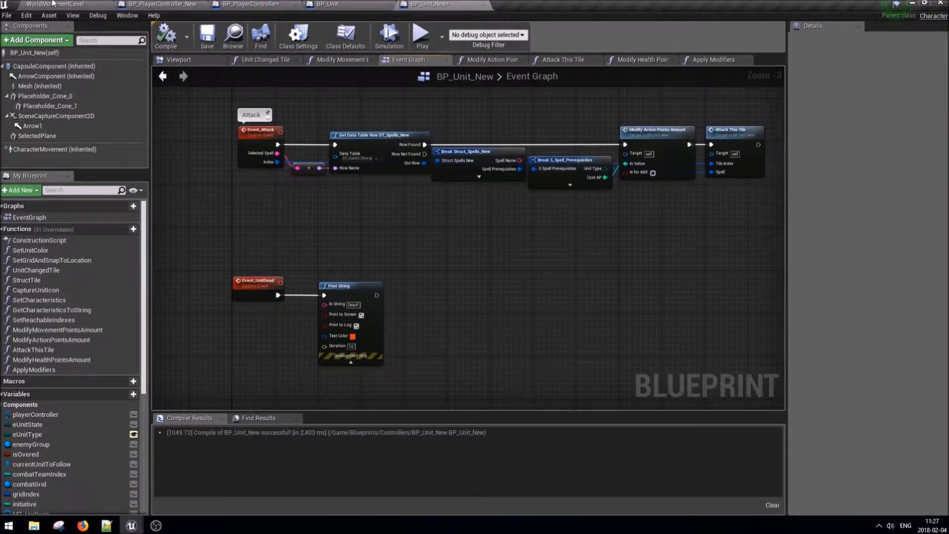
click(53, 3)
click(454, 39)
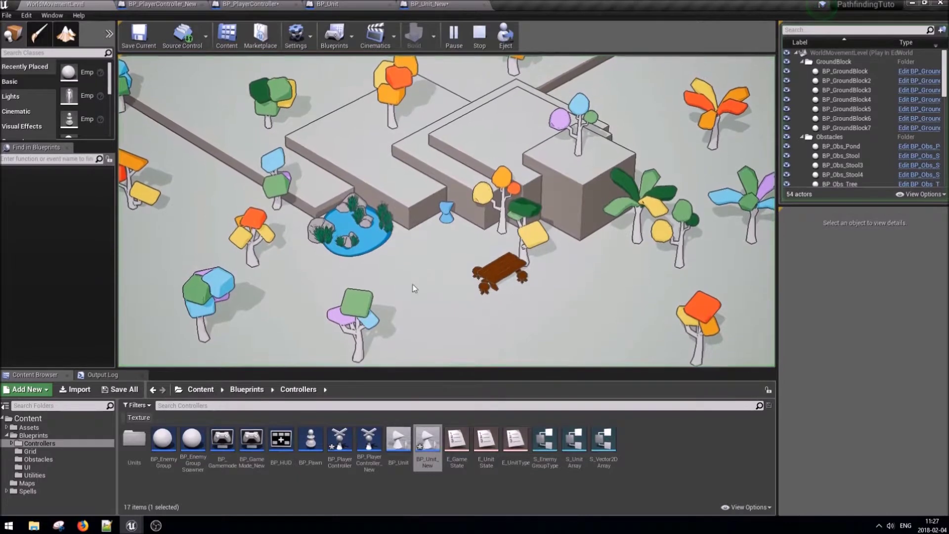
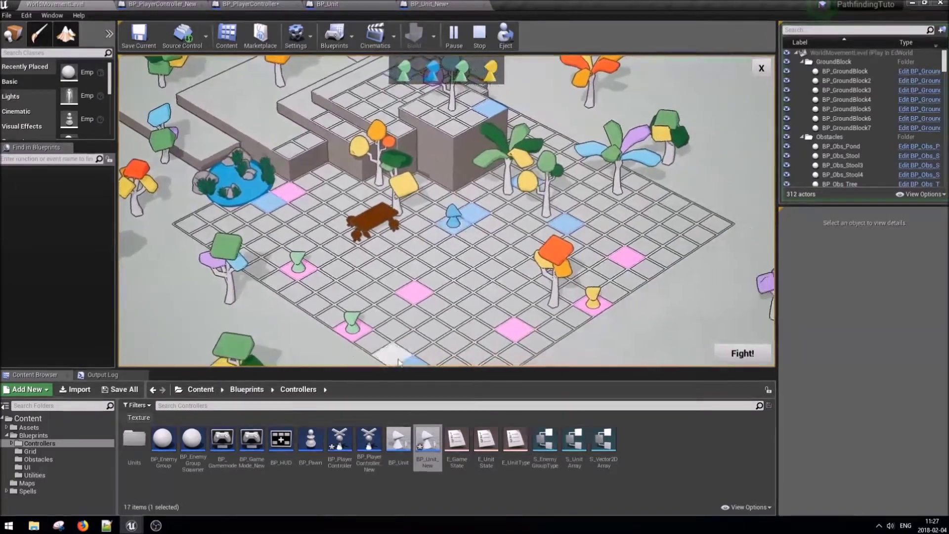
Start the Fight! phase, hover the green unit to check its highlighted tiles, then stop play.
click(742, 352)
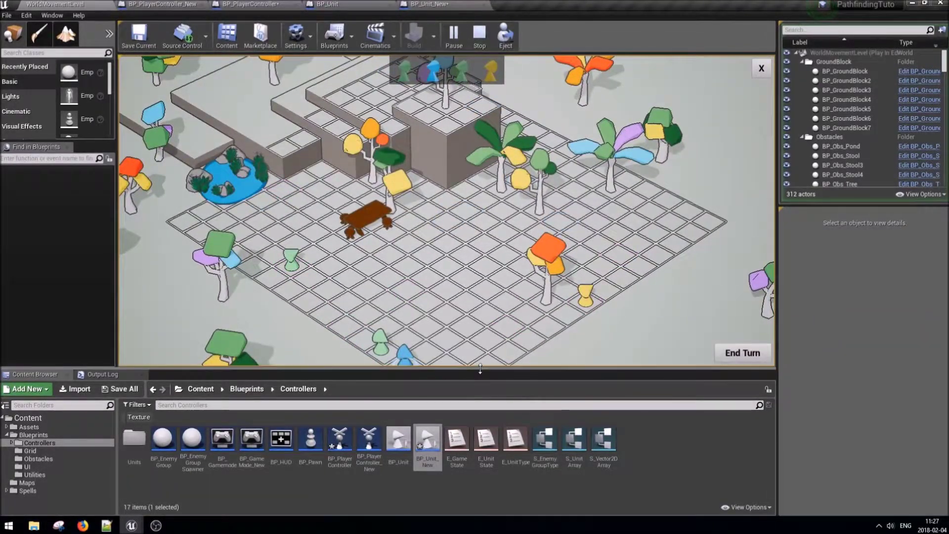
drag(478, 373, 483, 417)
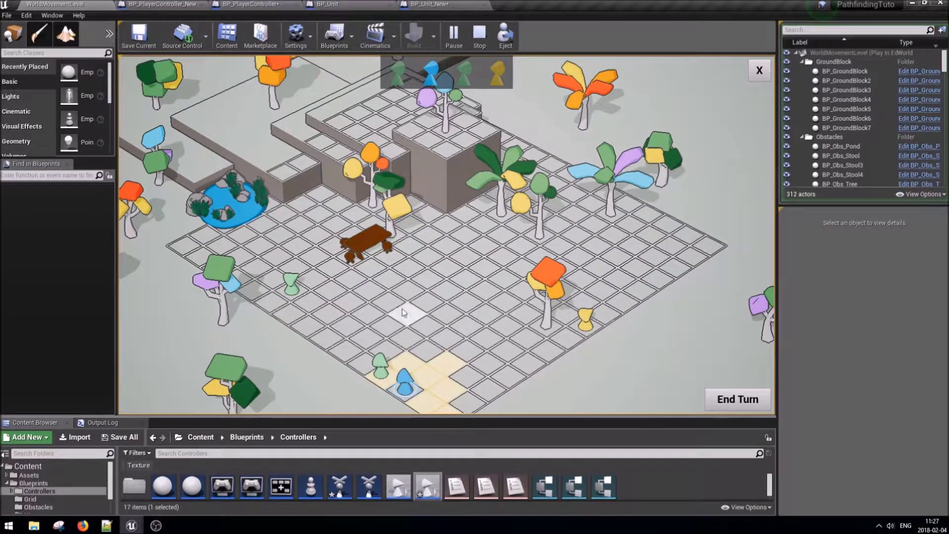
mouse_move(387, 375)
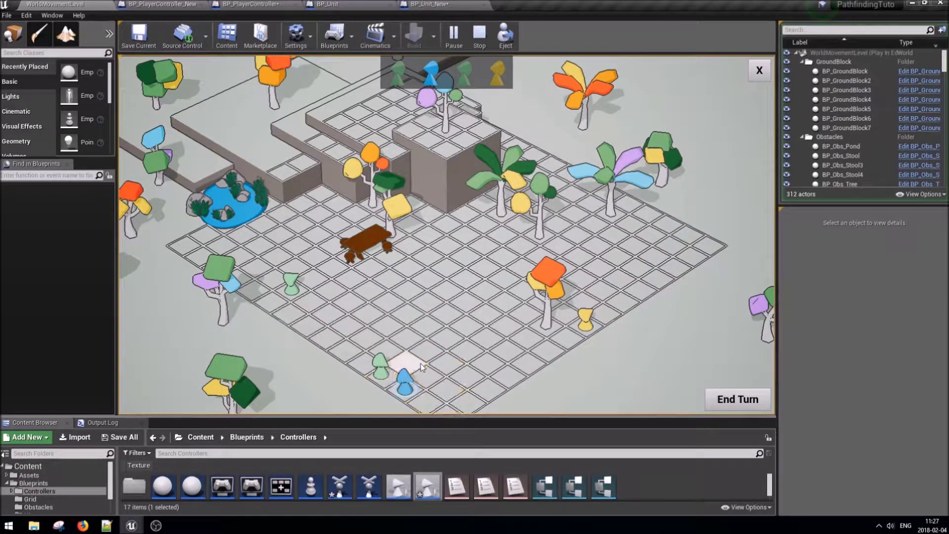
click(479, 34)
Review the Event_Attack inputs and event chains in BP_Unit_New's Event Graph.
click(441, 5)
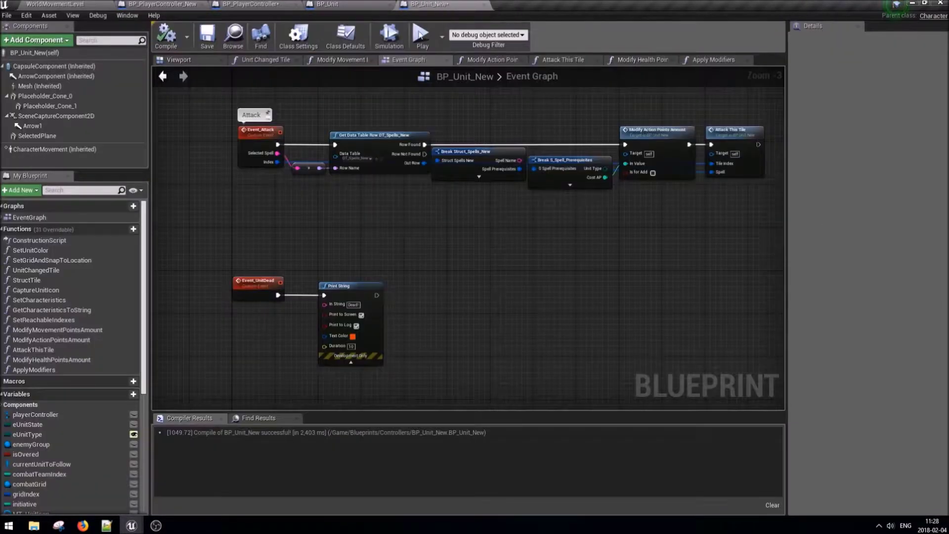
right_drag(378, 248, 409, 325)
click(311, 217)
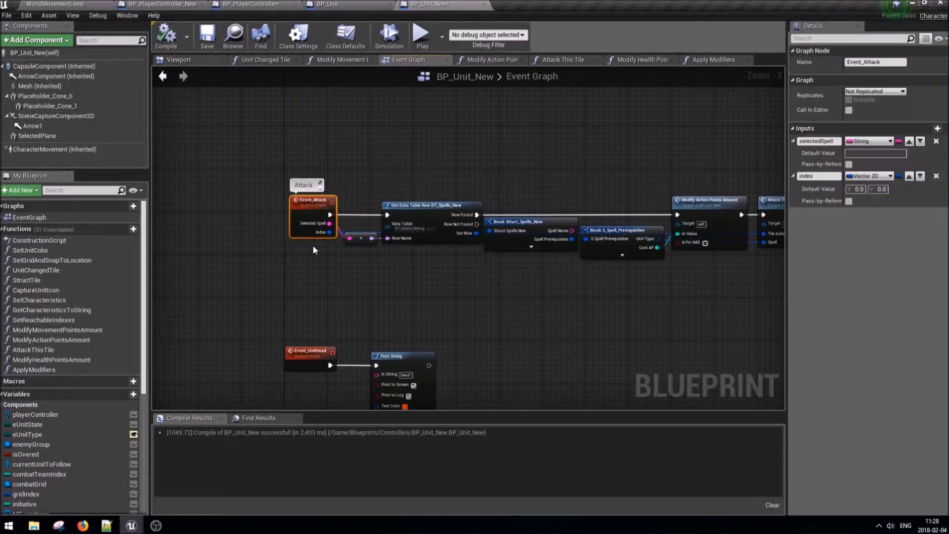
right_drag(313, 245, 214, 288)
scroll(338, 286, down, 1)
scroll(337, 286, down, 1)
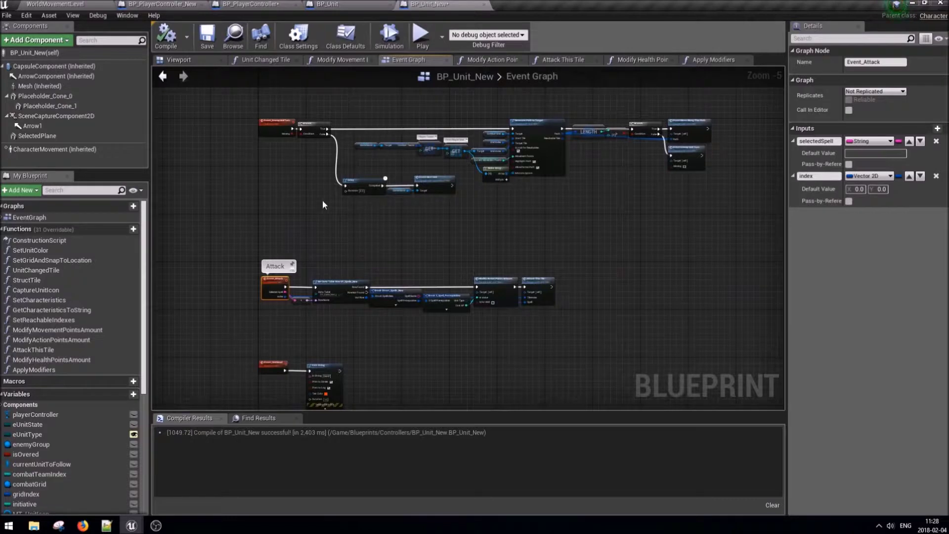
right_drag(325, 146, 326, 126)
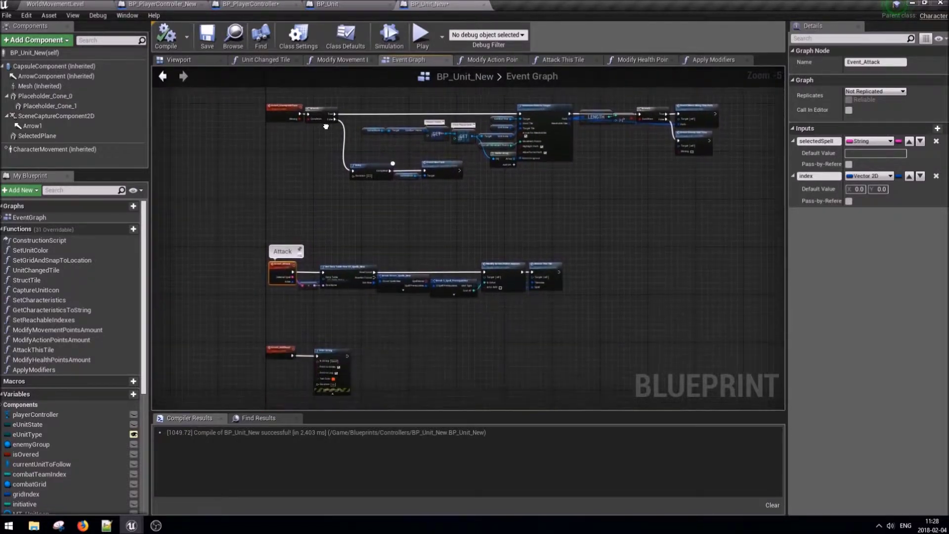
scroll(277, 299, up, 1)
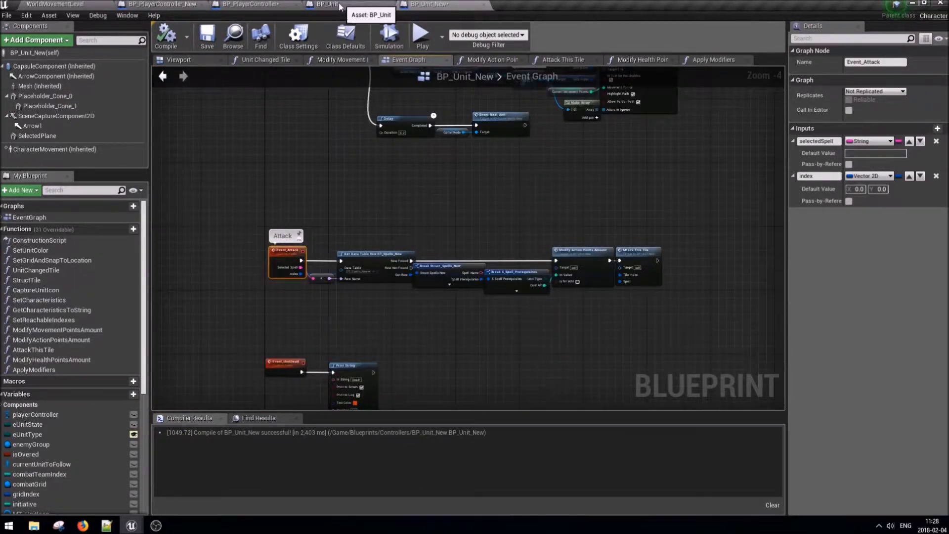
Look over the spell event nodes in the old BP_PlayerController, then close that blueprint.
click(257, 4)
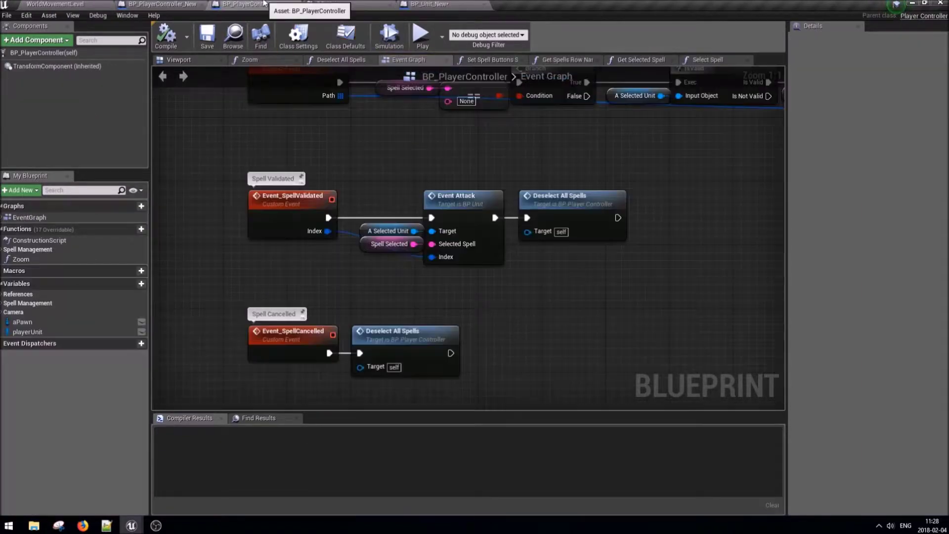
scroll(277, 326, down, 3)
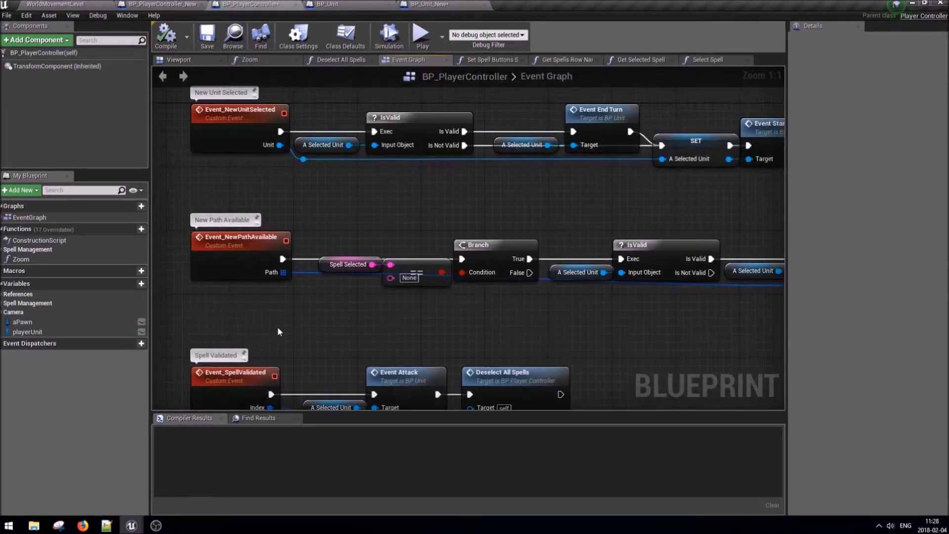
scroll(323, 183, down, 4)
right_drag(509, 364, 509, 163)
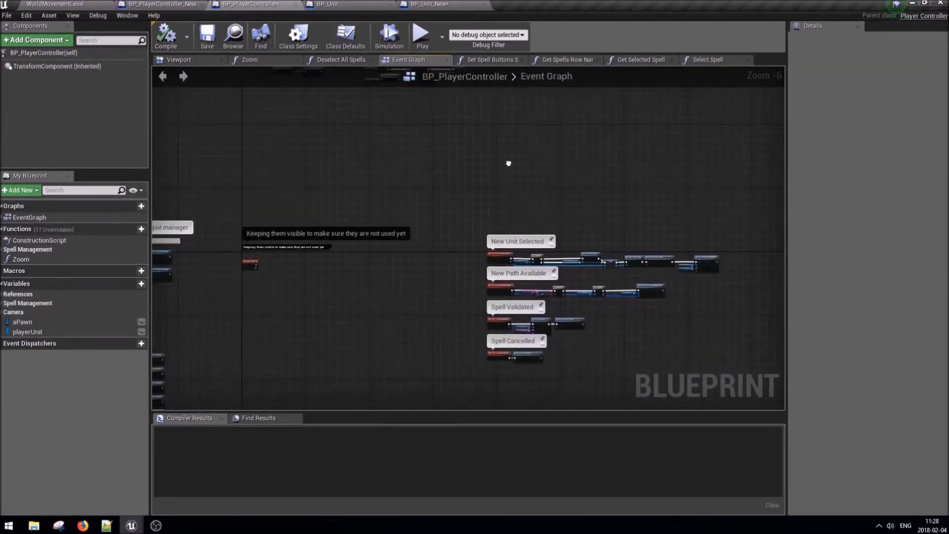
middle_click(256, 4)
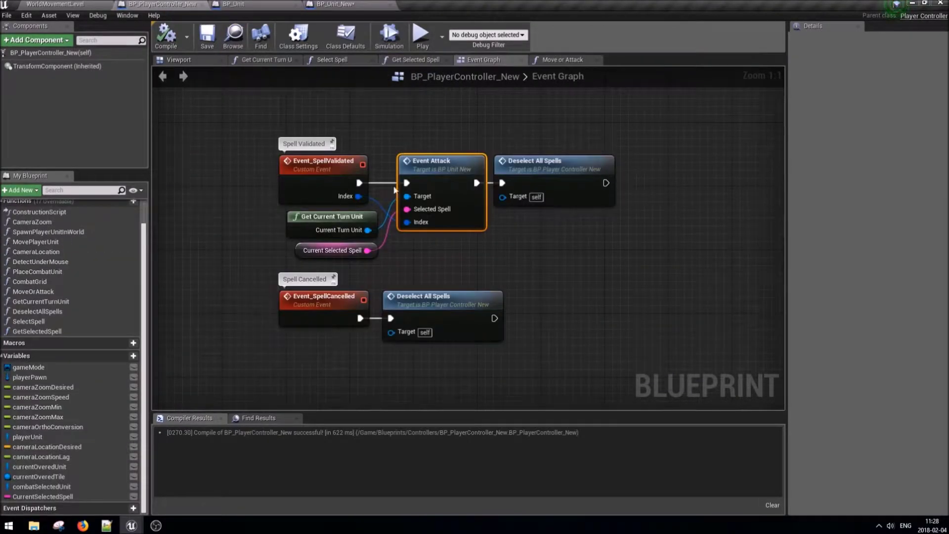
In Move or Attack, add an Event Spell Validated call on the Branch's True output.
scroll(398, 152, down, 4)
right_drag(373, 183, 353, 255)
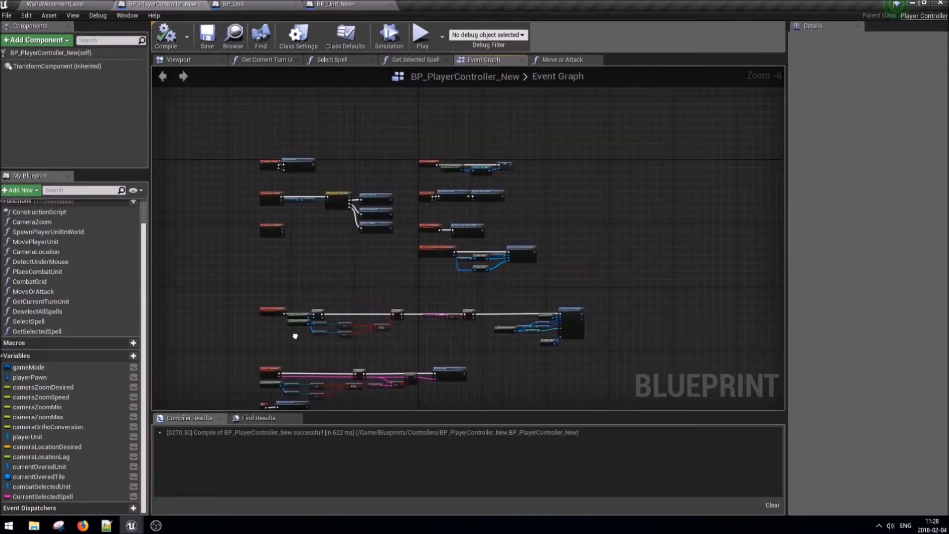
scroll(353, 256, up, 1)
double_click(420, 217)
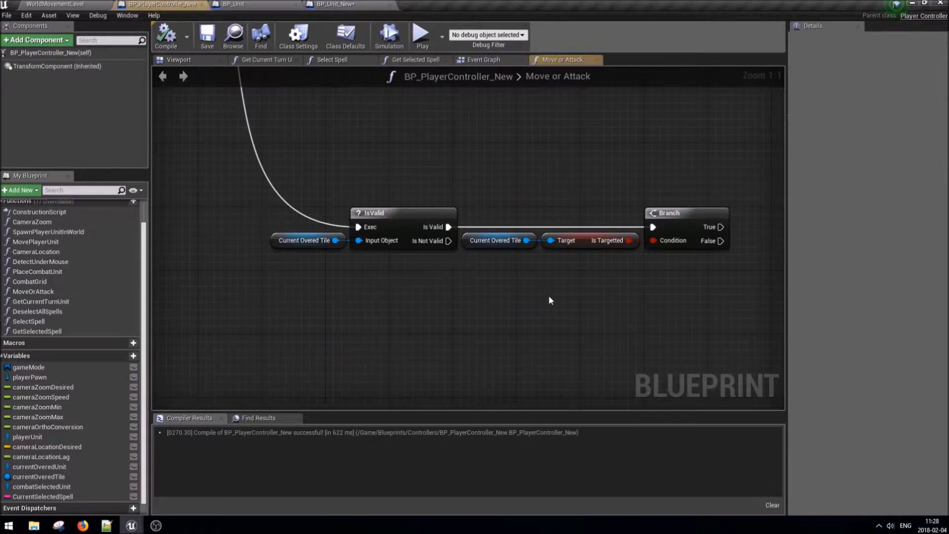
right_click(543, 237)
text(spell valid)
key(Return)
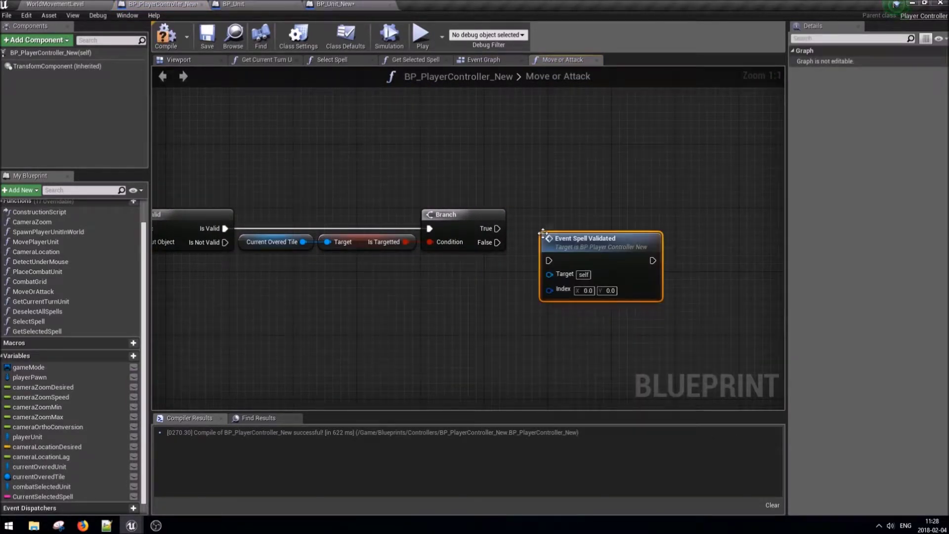
mouse_move(497, 228)
mouse_down()
mouse_move(549, 260)
mouse_move(579, 223)
mouse_up()
Feed Current Overed Tile's Get Grid Index into Spell Validated's Index input.
right_drag(499, 265, 526, 261)
drag(330, 238, 374, 273)
text(get tile)
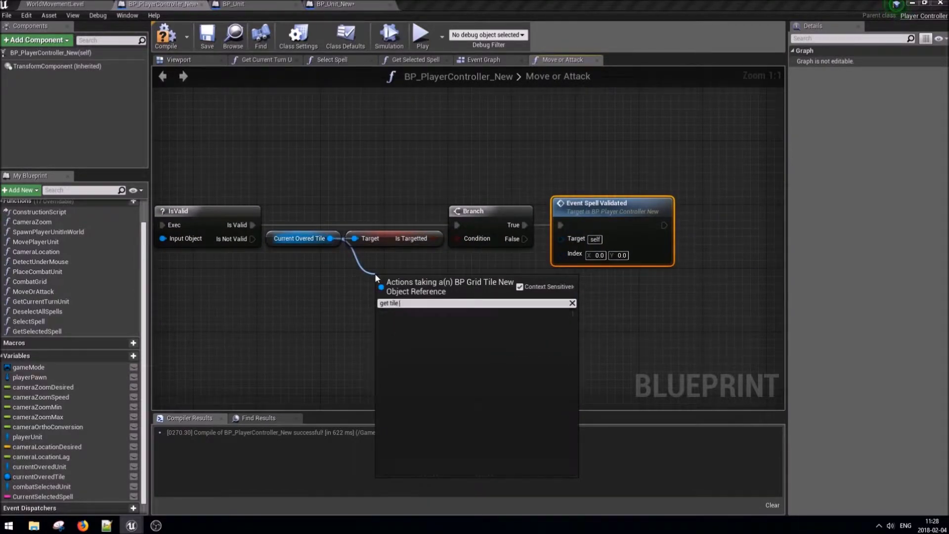
key(BackSpace)
key(BackSpace)
key(BackSpace)
text(index)
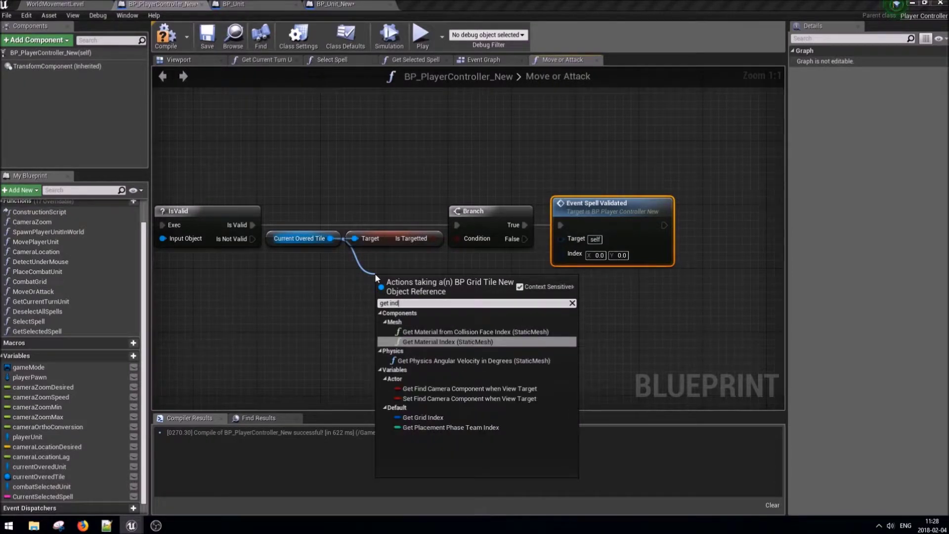
key(Down)
key(Return)
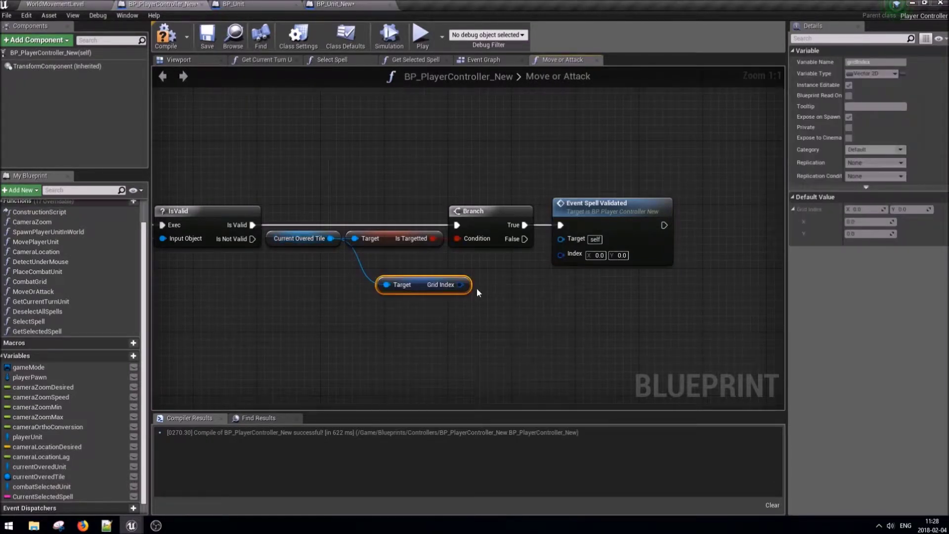
drag(460, 284, 476, 266)
drag(567, 257, 567, 258)
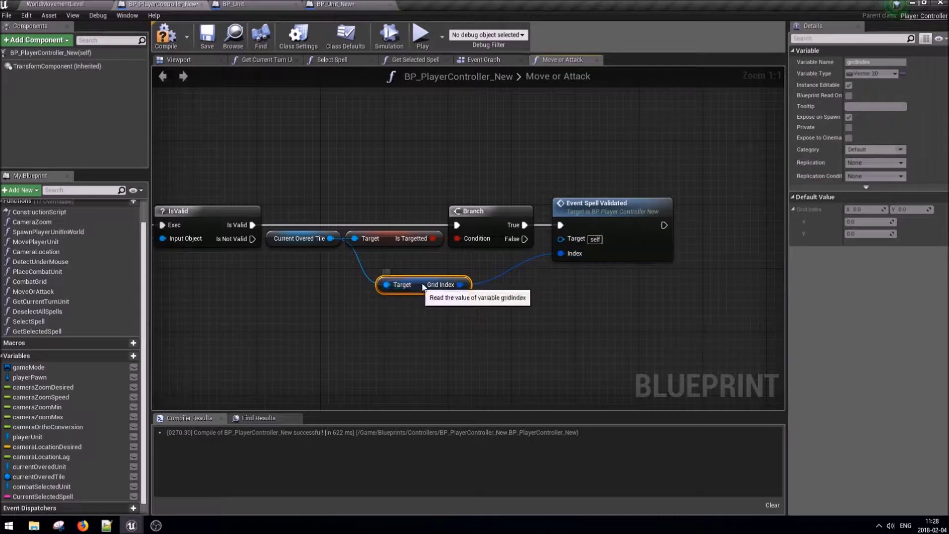
drag(421, 285, 388, 261)
Straighten the Index connection, compile BP_PlayerController_New, and return to the level editor.
right_click(563, 256)
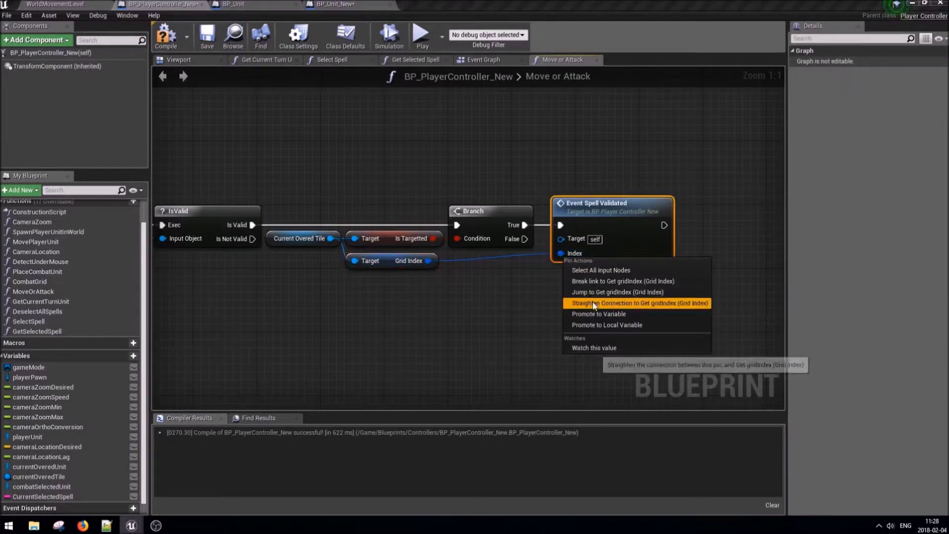
click(603, 303)
click(166, 37)
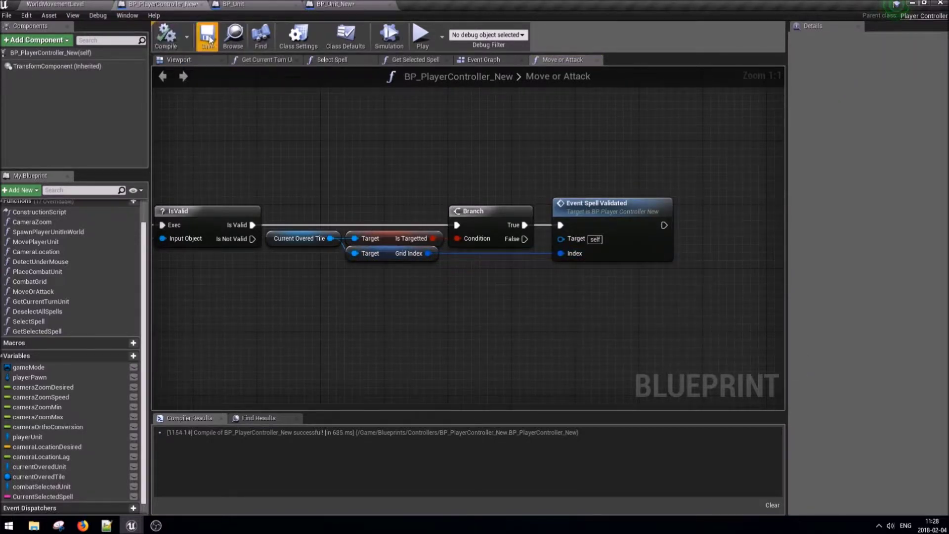
click(44, 3)
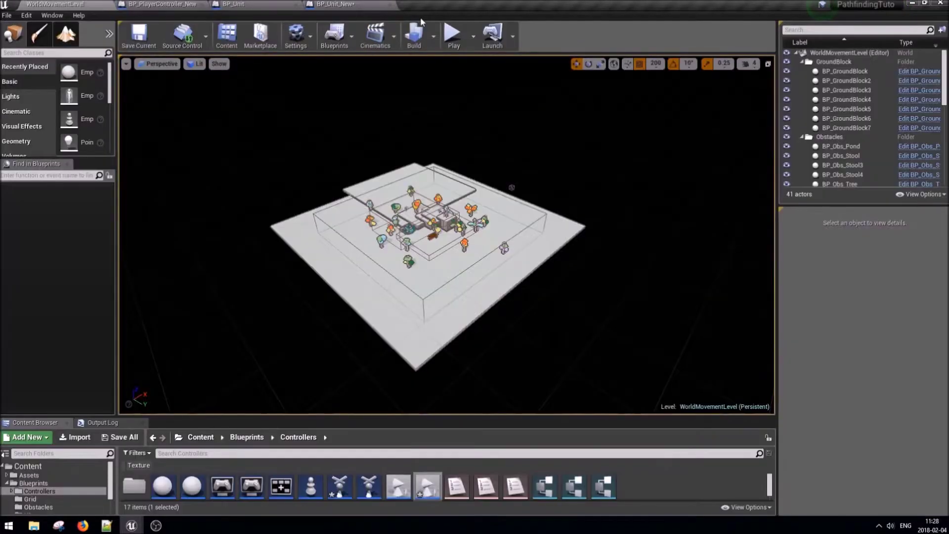
Play-test the level to try the new spell validation.
click(455, 31)
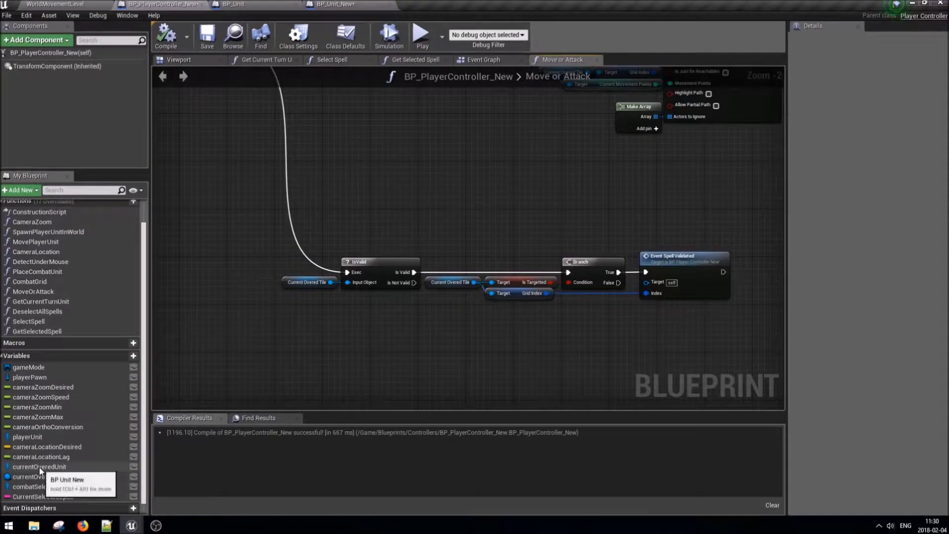
Add a Current Overed Unit IsValid check fed by the tile check's Is Not Valid.
drag(40, 468, 259, 198)
click(284, 212)
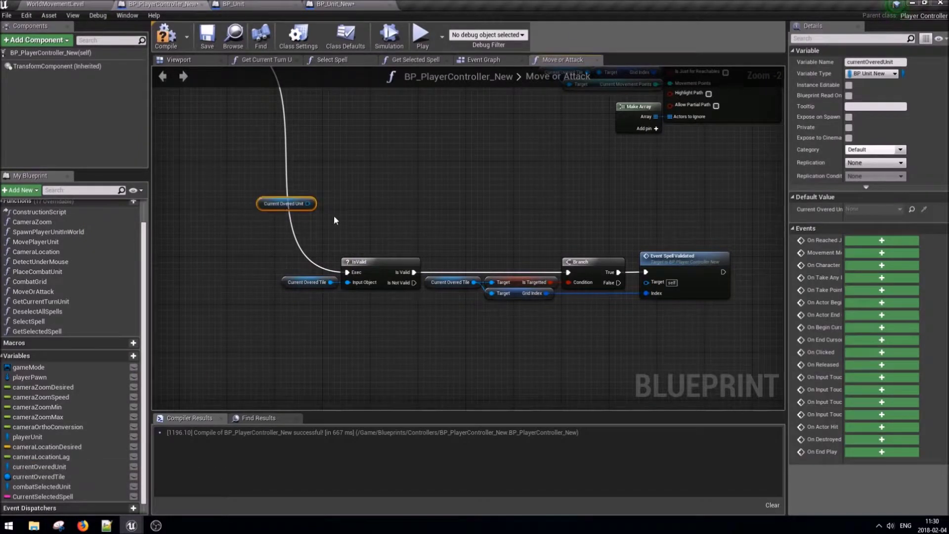
key(ctrl+c)
key(ctrl+v)
drag(308, 203, 354, 228)
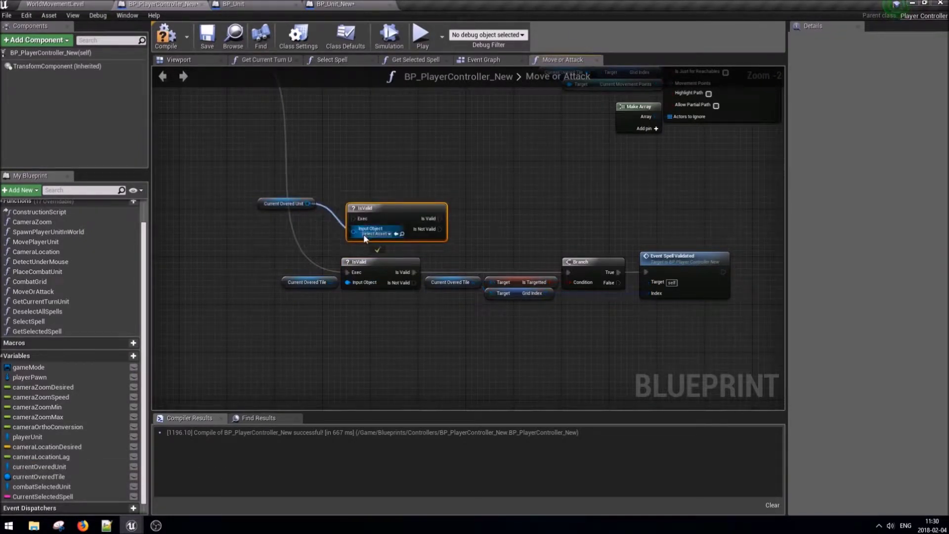
right_drag(335, 254, 333, 282)
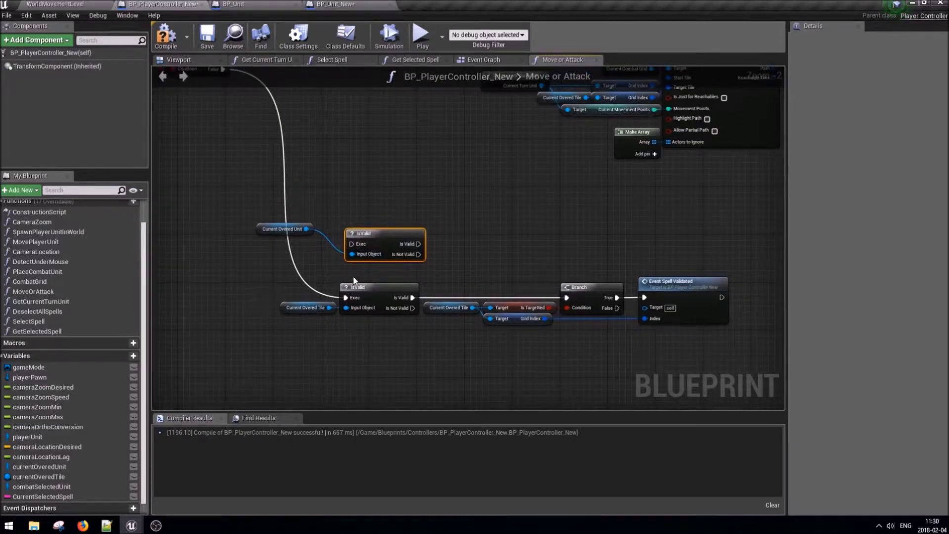
drag(383, 240, 461, 354)
drag(411, 297, 433, 358)
Tidy the unit check nodes and add a Get Grid Index node for Current Overed Unit.
right_click(440, 374)
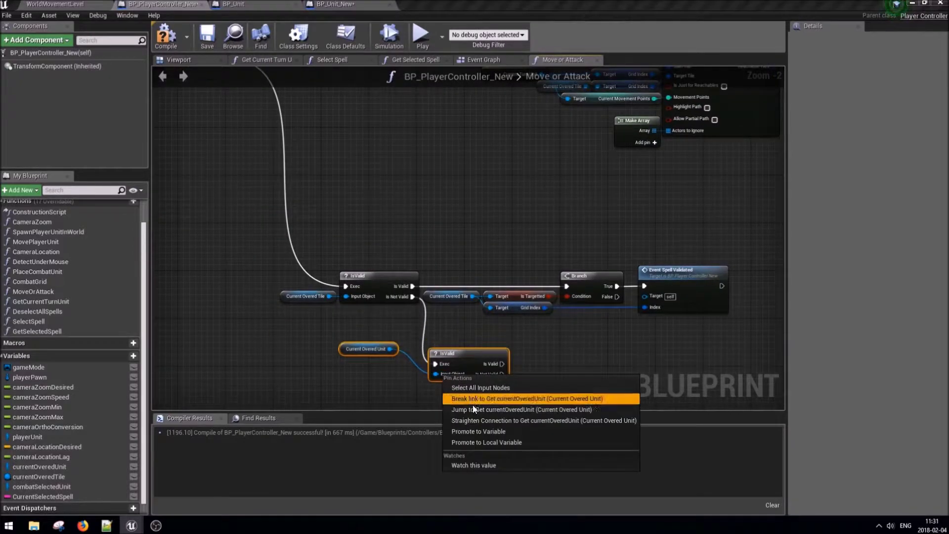
click(475, 420)
drag(375, 380, 406, 380)
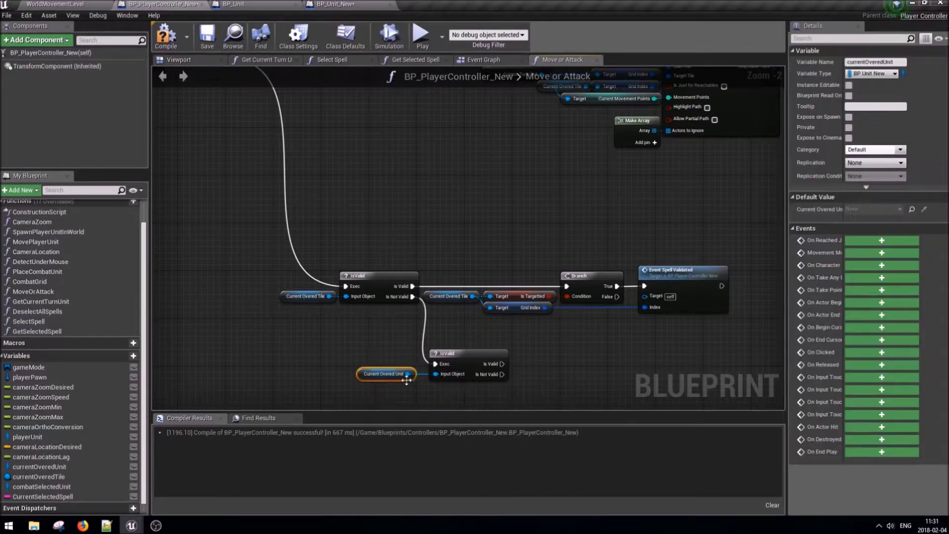
right_drag(406, 380, 393, 261)
drag(346, 230, 437, 288)
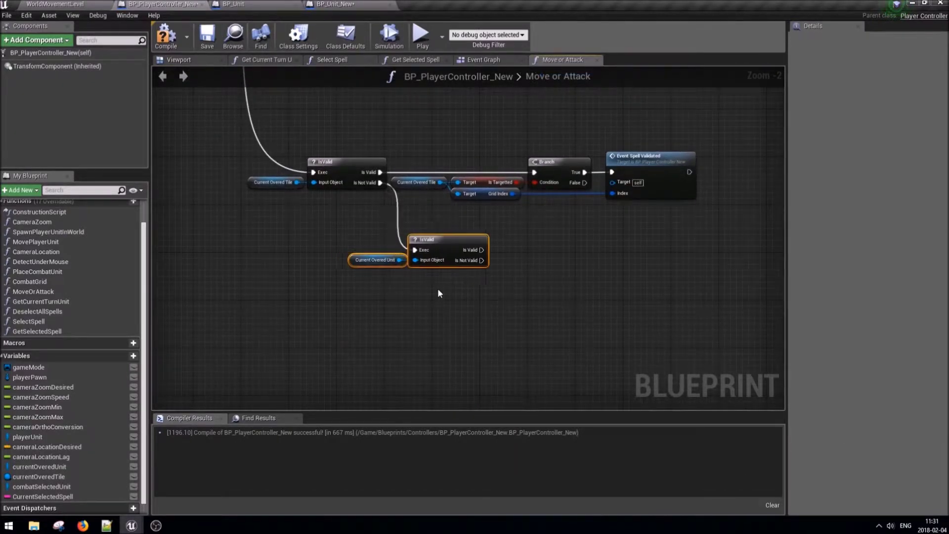
right_drag(400, 259, 253, 259)
drag(253, 258, 369, 274)
text(grid in)
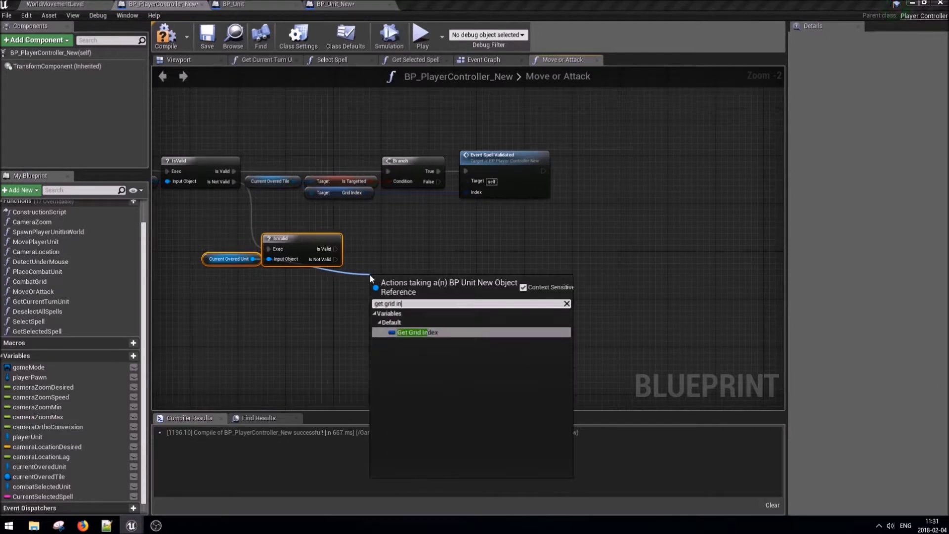
key(Return)
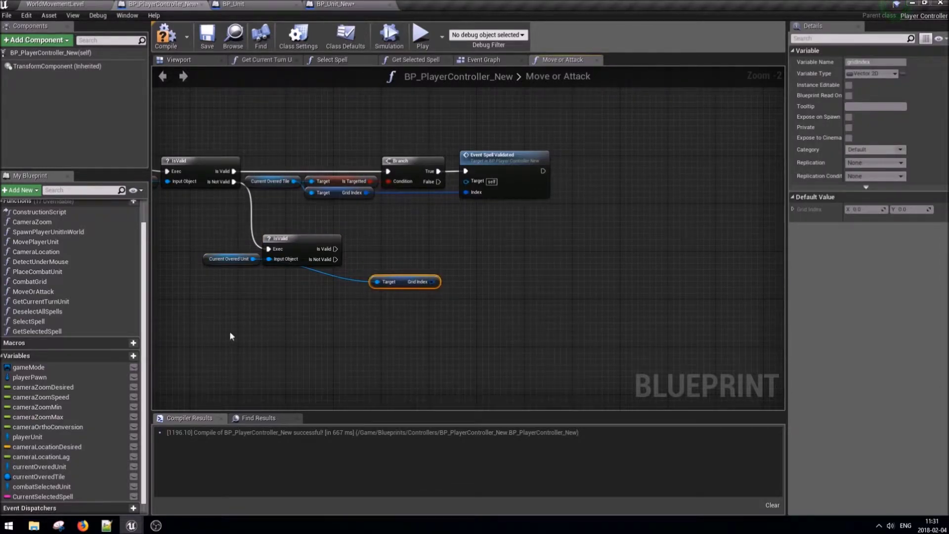
Add a Combat Grid getter and pull its Struct Tiles variable.
right_click(336, 312)
text(get com)
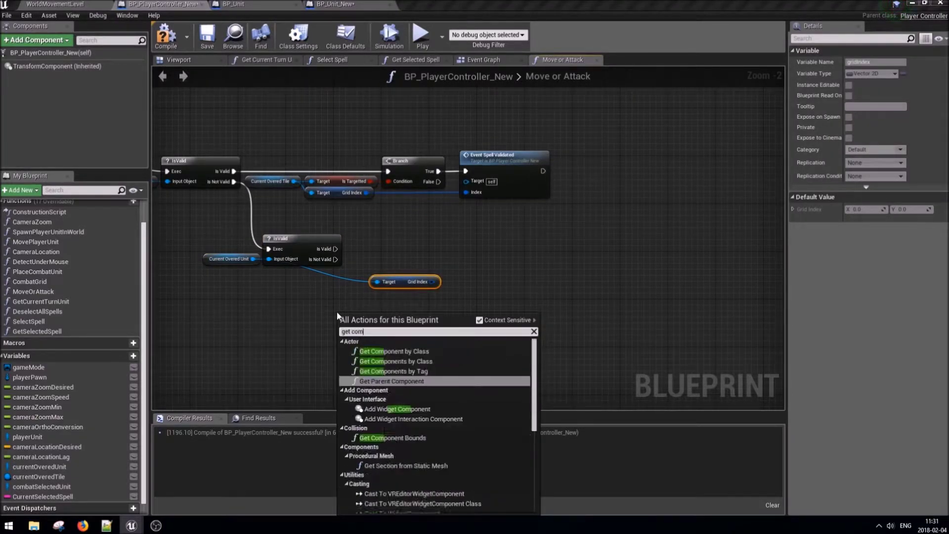
text(bat)
key(ctrl+a)
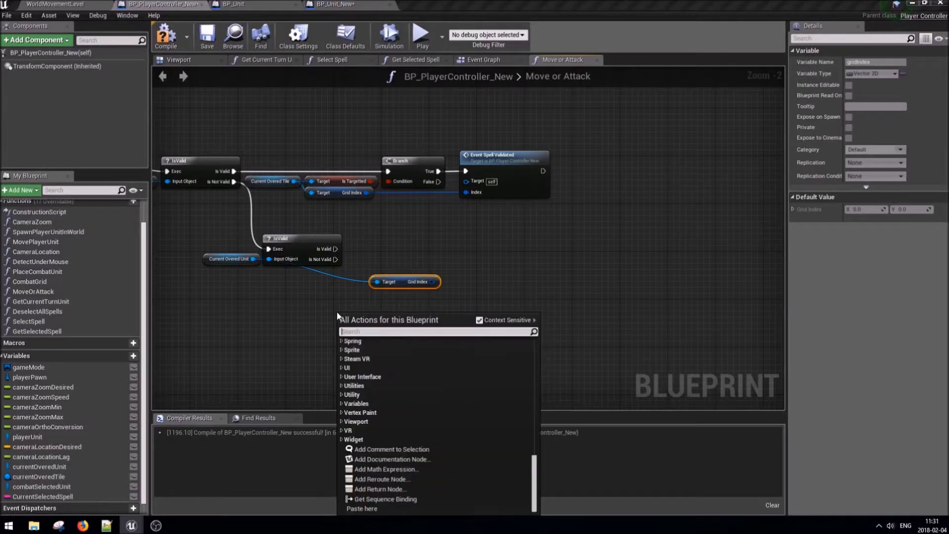
text(combat g)
key(Return)
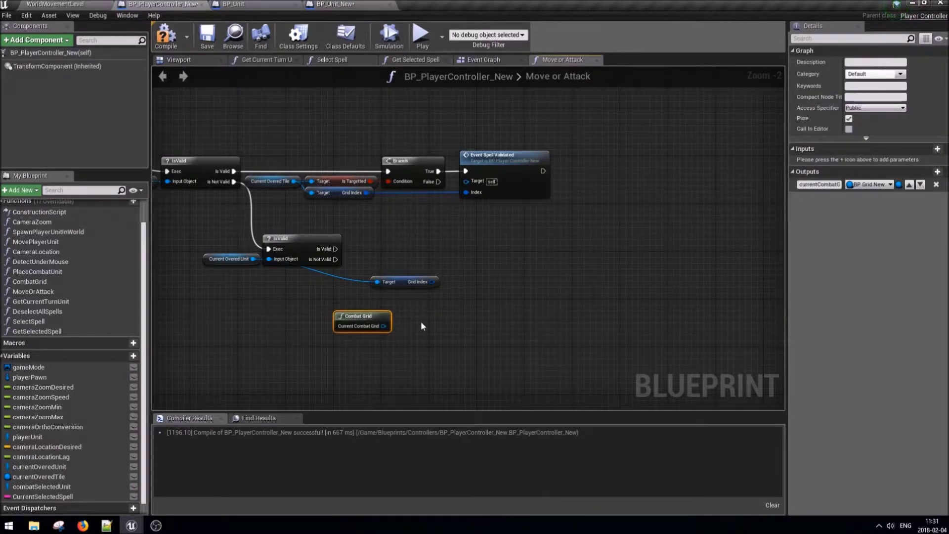
drag(384, 326, 419, 327)
text(ge)
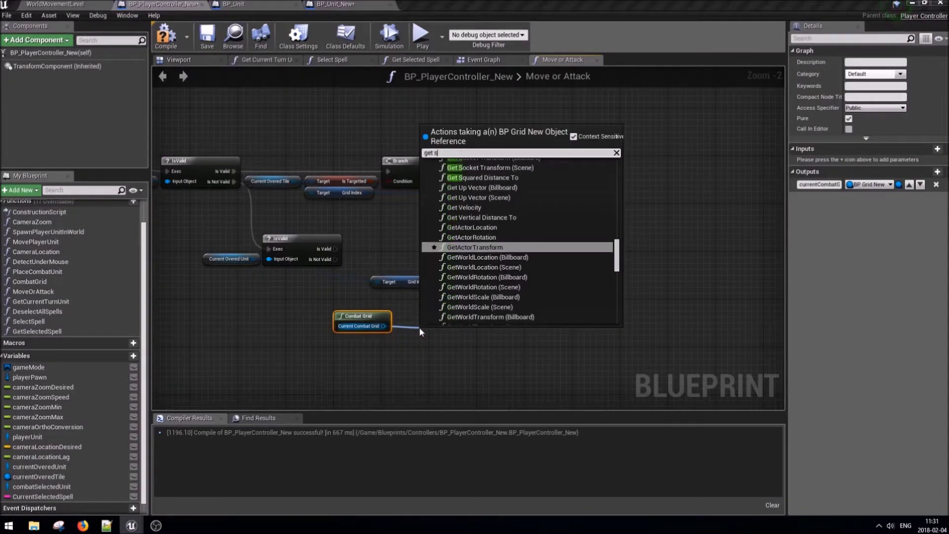
text(t struct)
key(Return)
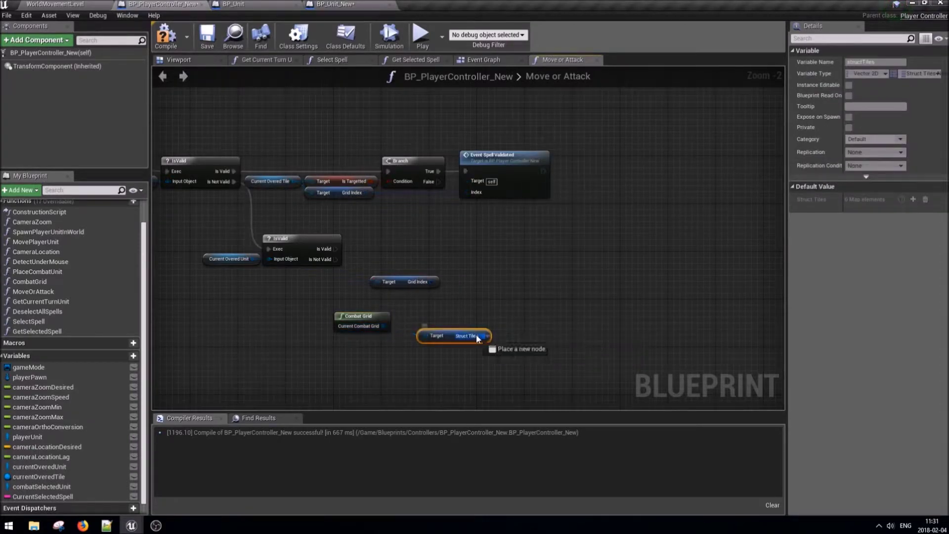
Add a Find node on Struct Tiles keyed by the unit's Grid Index.
drag(482, 335, 500, 316)
text(find)
key(Return)
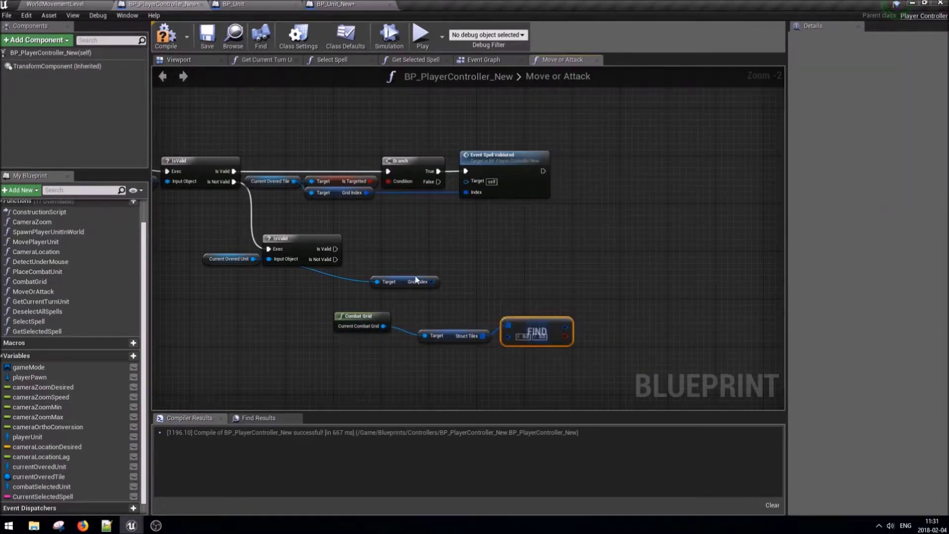
drag(432, 282, 512, 339)
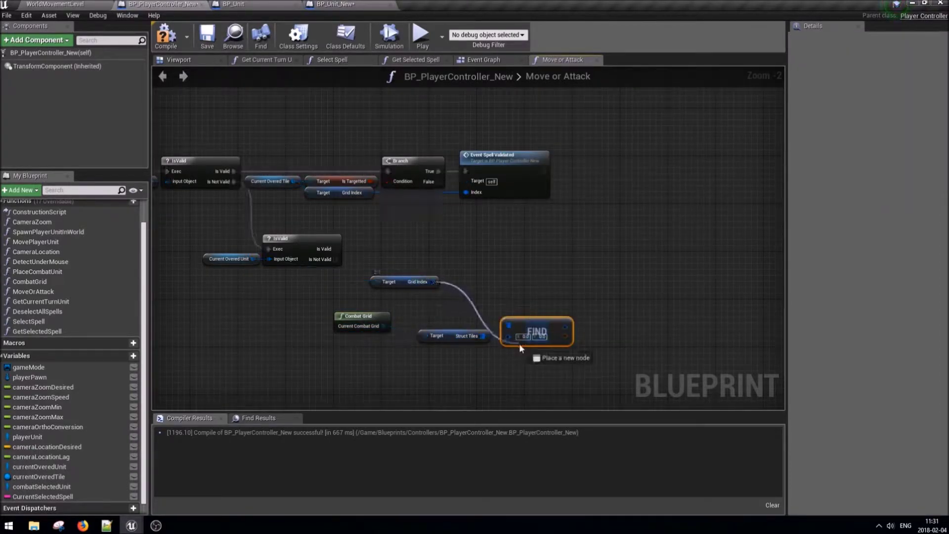
Break Find's value into Struct_Tiles_New and branch on whether the tile was found.
right_click(546, 327)
drag(546, 327, 576, 324)
text(break)
key(Return)
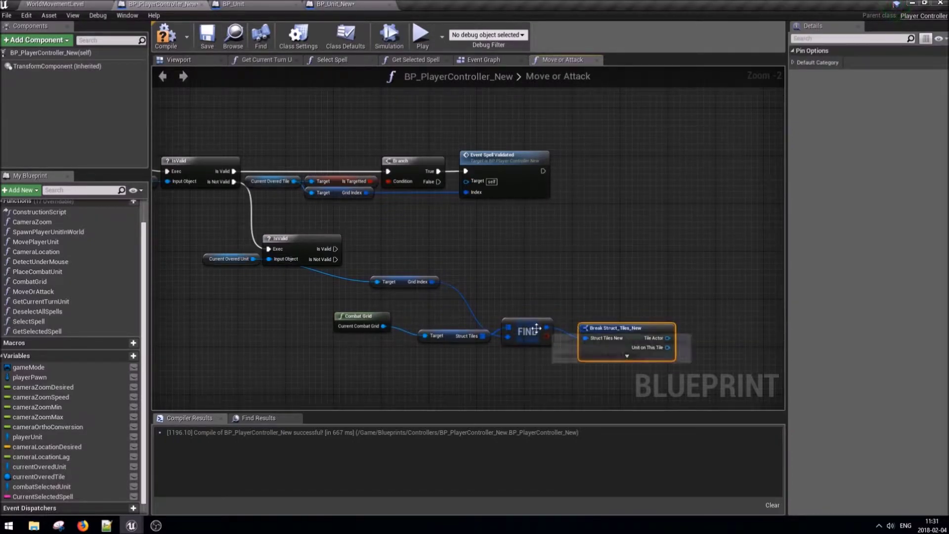
drag(547, 336, 569, 259)
text(branch)
key(Return)
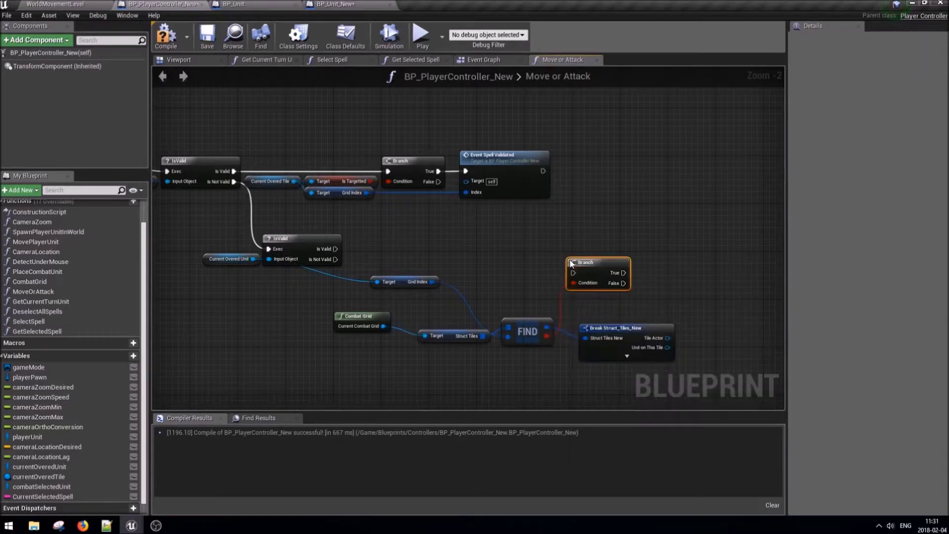
Get Is Targetted from the Tile Actor and add a Branch on it.
right_drag(664, 343, 621, 337)
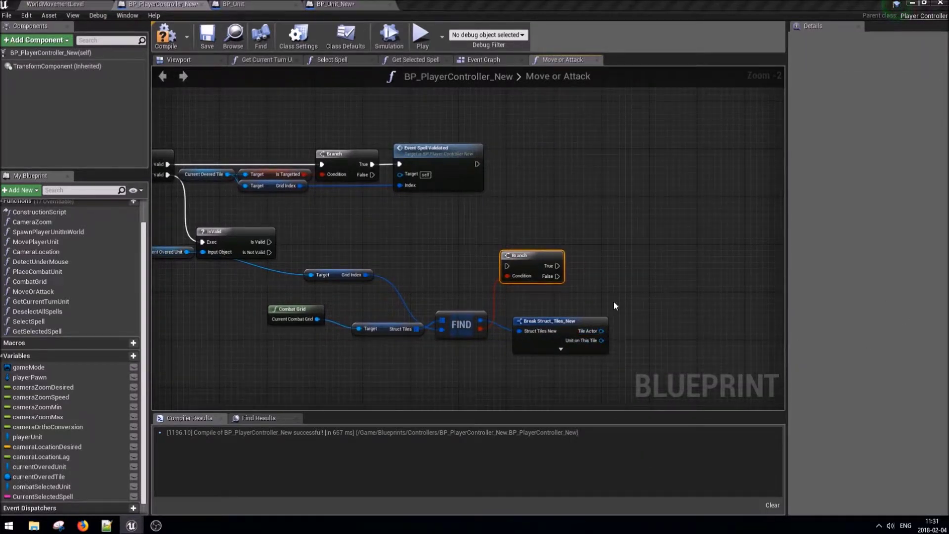
drag(601, 330, 620, 320)
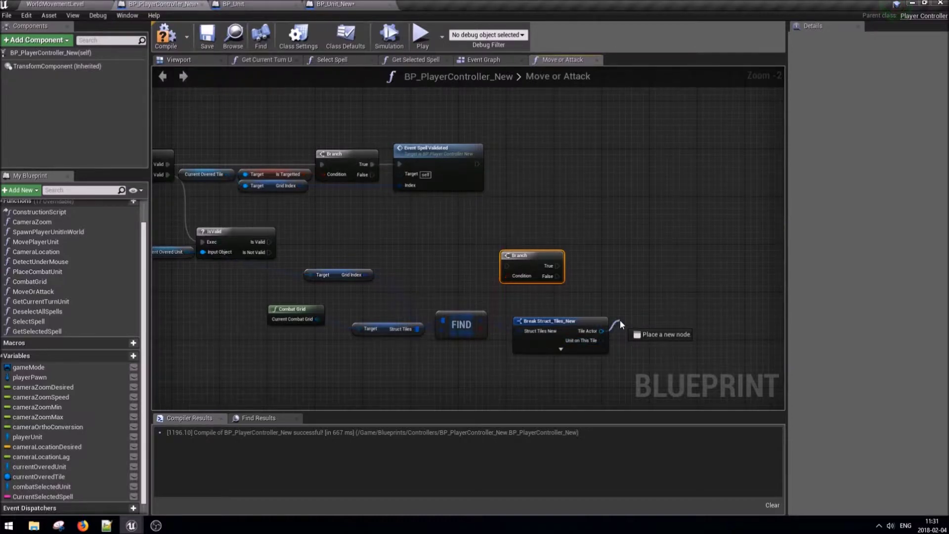
text(is targe)
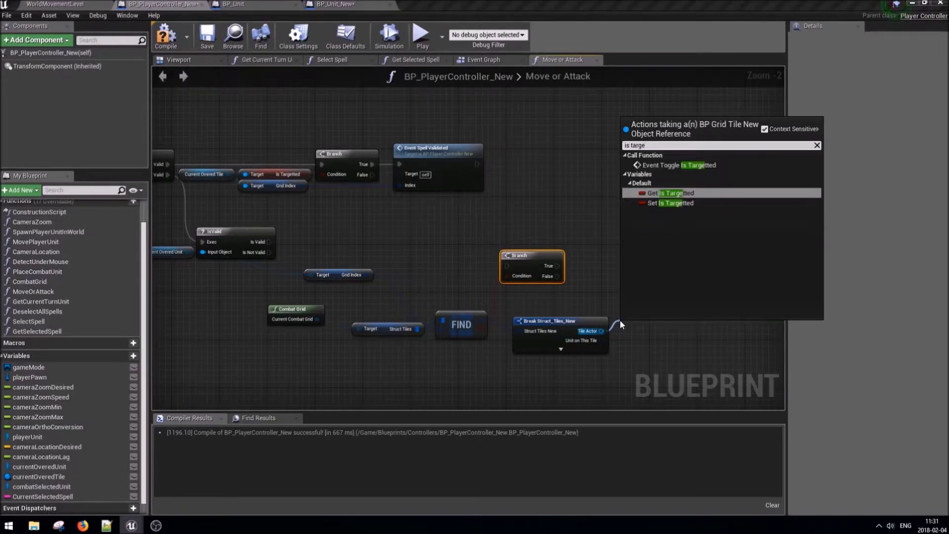
key(Return)
drag(690, 328, 695, 312)
text(branch)
key(Return)
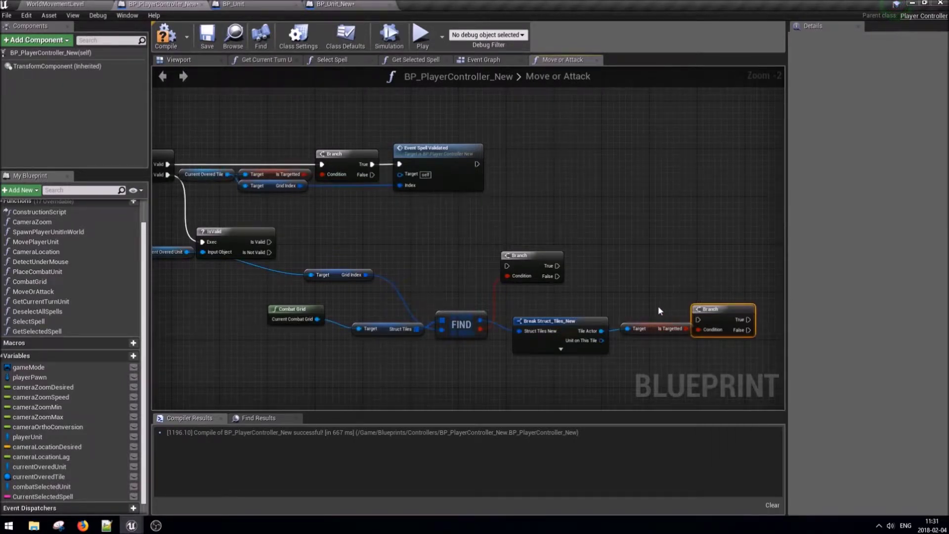
Copy Event Spell Validated onto the Is Targetted Branch's True, with Grid Index and IsValid-to-Branch chain wired.
click(429, 184)
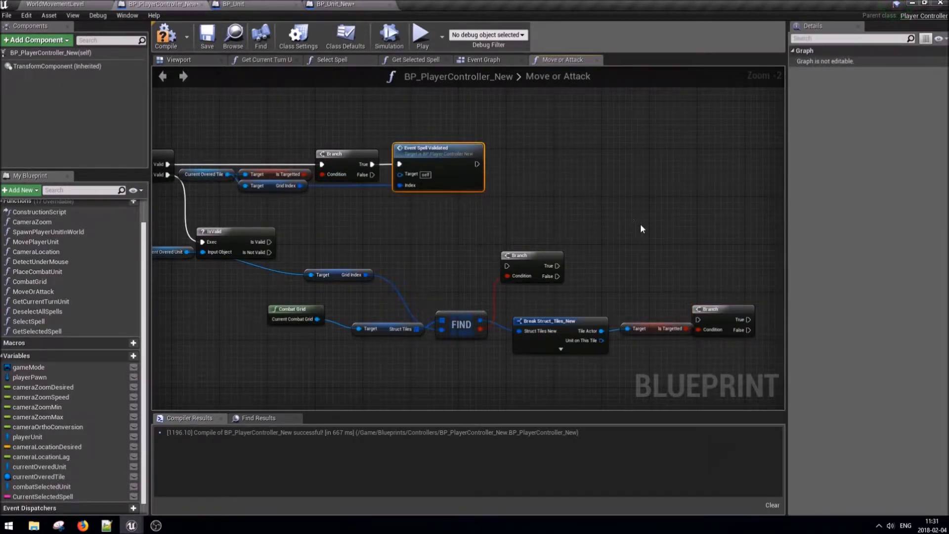
key(ctrl+c)
key(ctrl+v)
drag(692, 250, 687, 248)
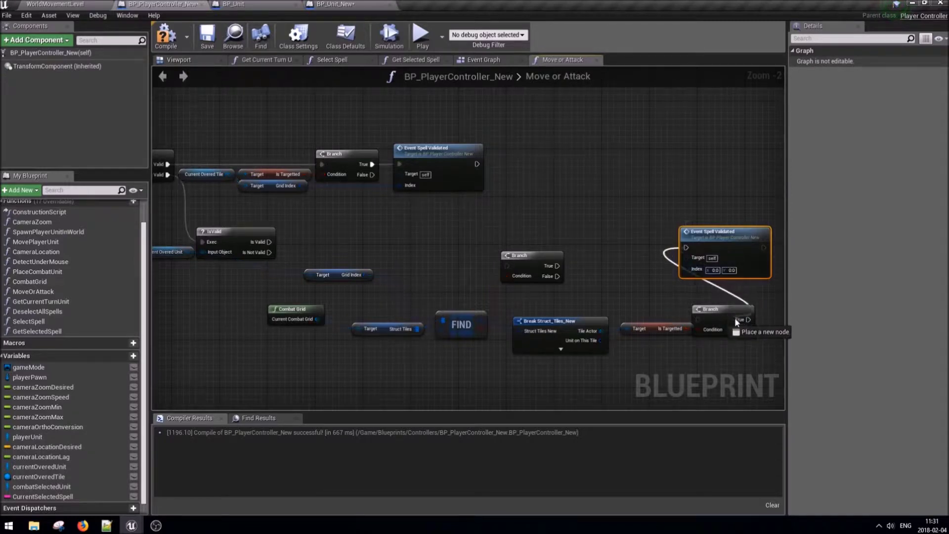
drag(736, 321, 747, 320)
mouse_move(686, 269)
mouse_down()
mouse_move(514, 300)
mouse_move(364, 275)
mouse_up()
drag(698, 320, 611, 287)
drag(556, 269, 556, 266)
drag(507, 266, 252, 242)
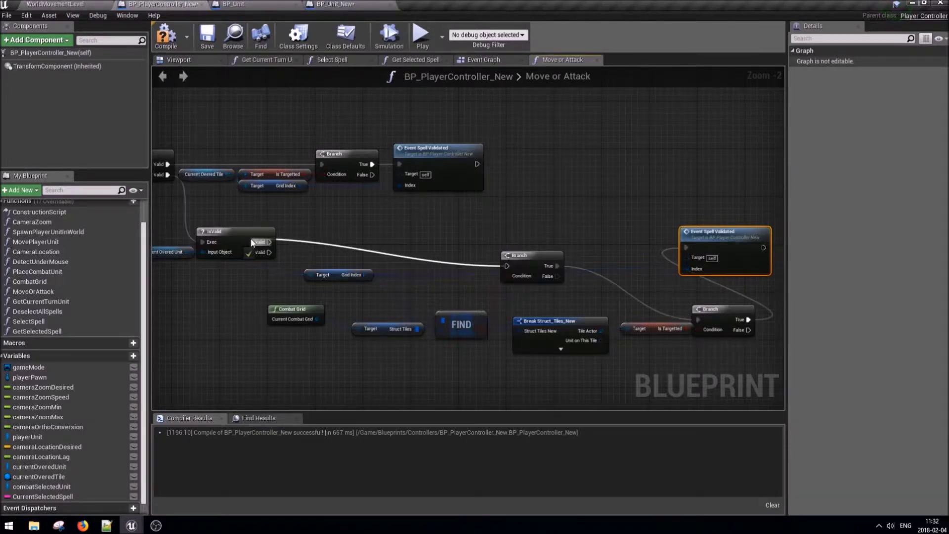
Straighten the IsValid, Branch and event chain plus the Is Targetted connections.
right_click(505, 228)
click(554, 282)
drag(615, 256, 651, 268)
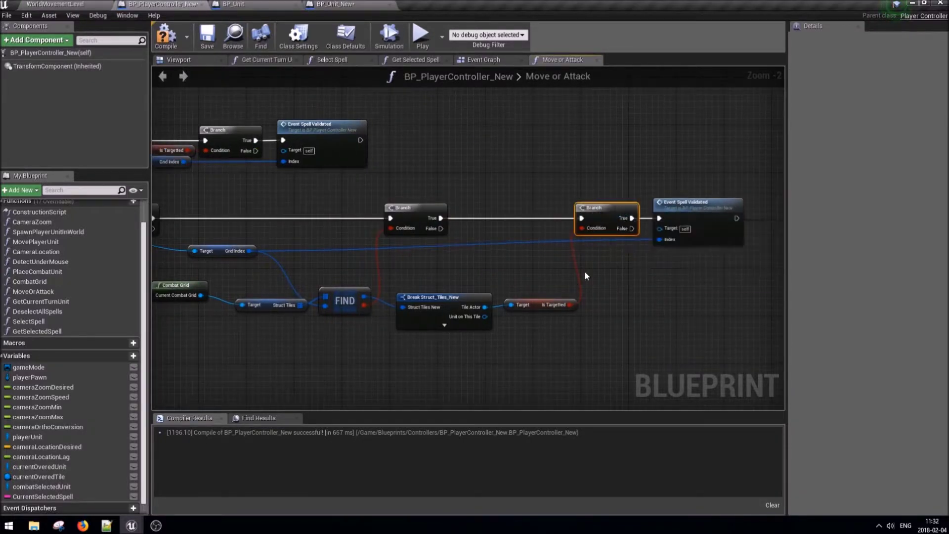
right_drag(652, 268, 637, 224)
drag(430, 269, 585, 345)
right_click(475, 297)
click(482, 281)
right_click(534, 282)
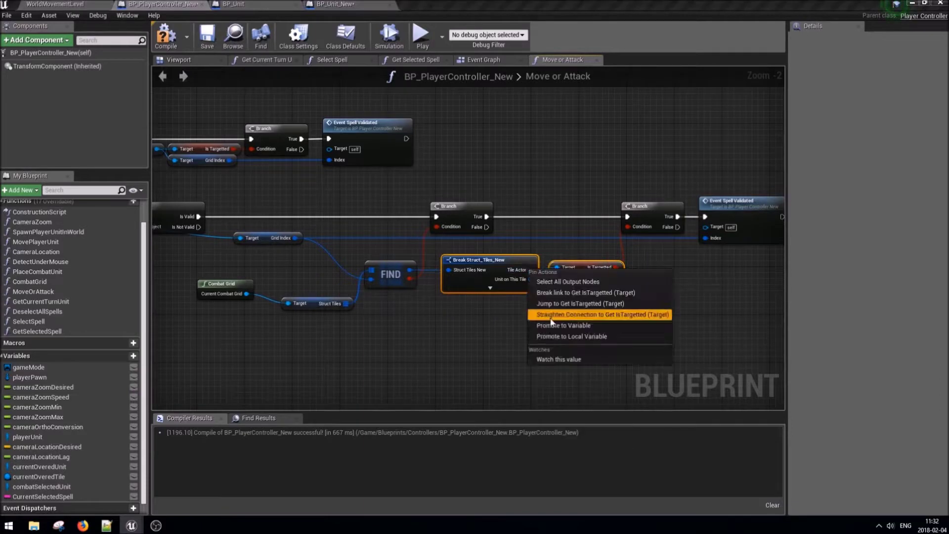
click(599, 303)
Straighten the Struct Tiles and Combat Grid connections and align the nodes into line.
click(578, 252)
click(732, 203)
right_drag(295, 247, 415, 256)
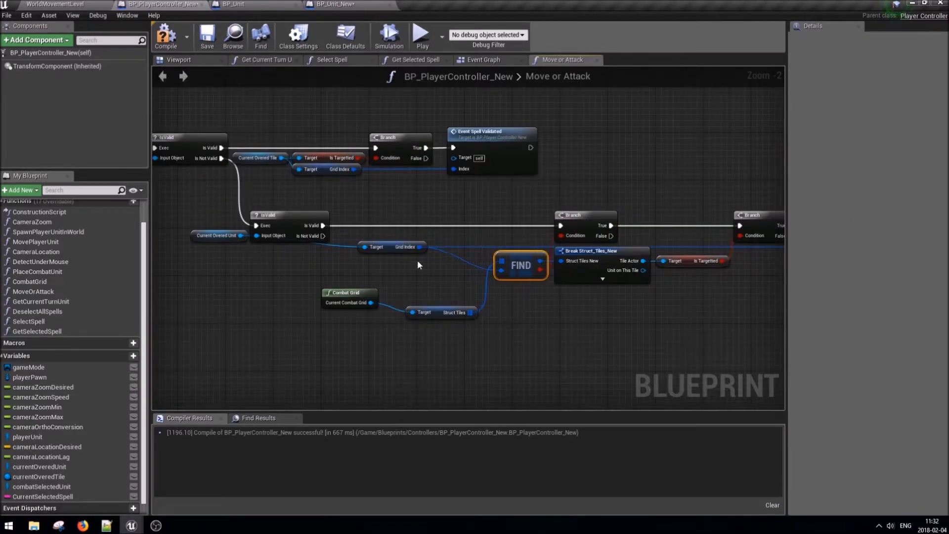
click(440, 311)
right_click(413, 313)
click(499, 360)
click(390, 247)
key(q)
click(404, 313)
drag(418, 313, 663, 208)
drag(573, 215, 484, 215)
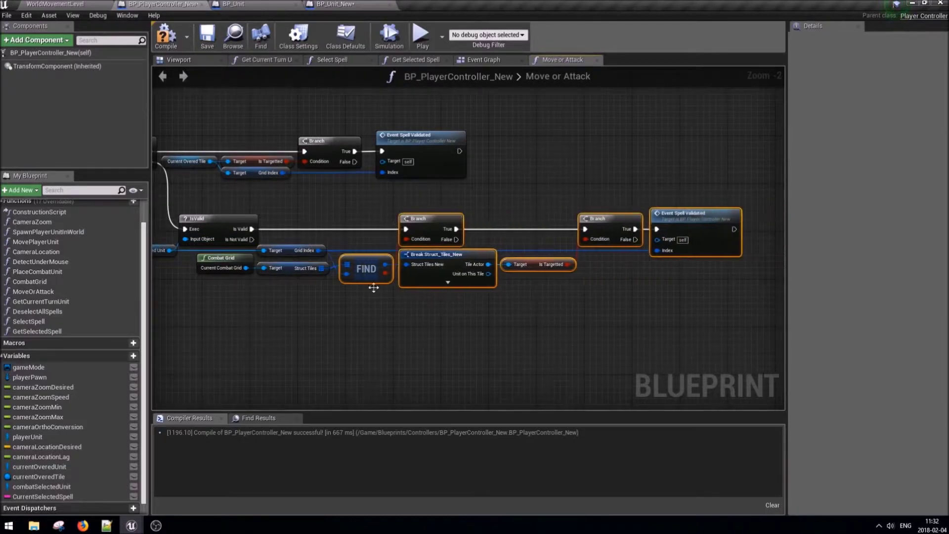
click(612, 317)
key(Home)
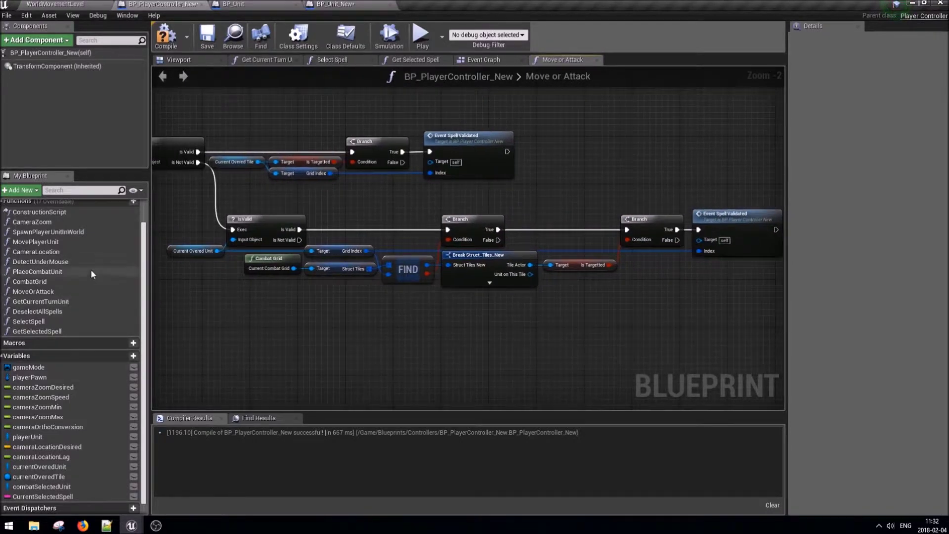
Add a Deselect All Spells call wired from Is Not Valid and each Branch's False.
drag(38, 311, 426, 327)
drag(295, 243, 315, 252)
drag(431, 344, 613, 344)
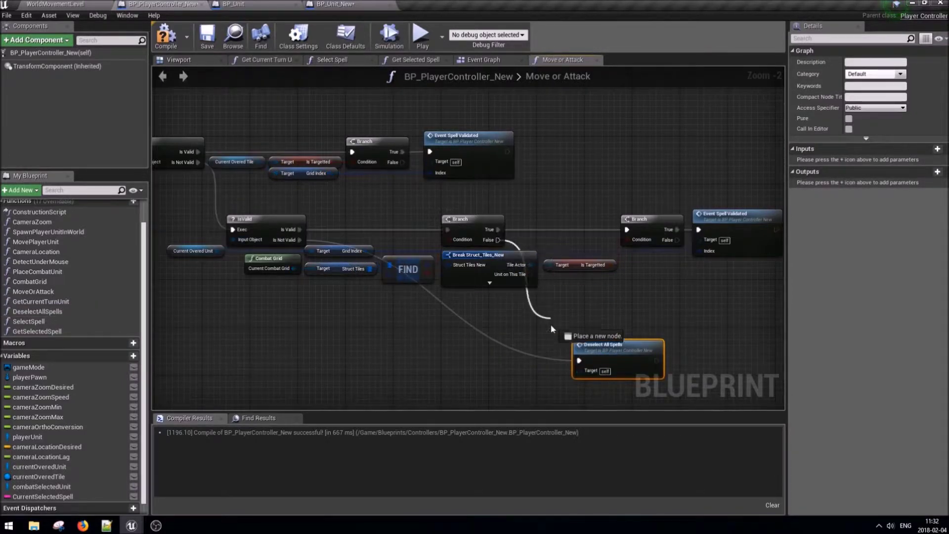
mouse_move(497, 240)
mouse_down()
mouse_move(579, 361)
mouse_move(405, 150)
mouse_move(407, 157)
mouse_up()
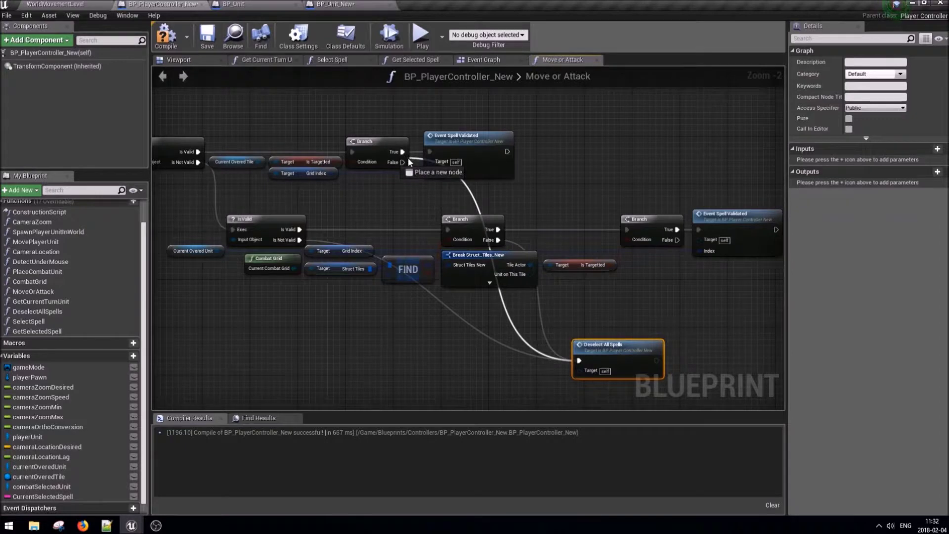
right_drag(412, 176, 541, 233)
drag(544, 223, 447, 340)
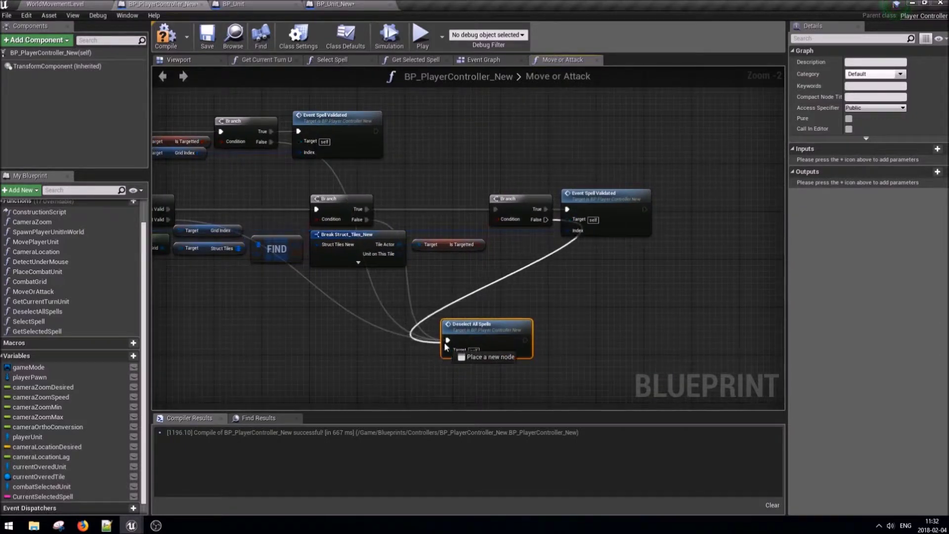
Position Deselect All Spells beside the event nodes and review the whole function.
right_drag(500, 329, 652, 265)
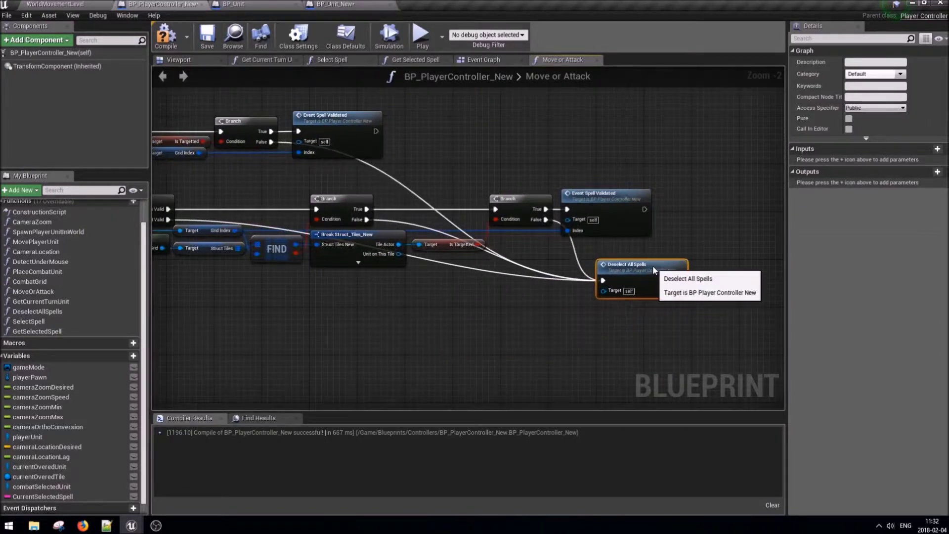
right_drag(462, 301, 571, 303)
scroll(572, 303, down, 2)
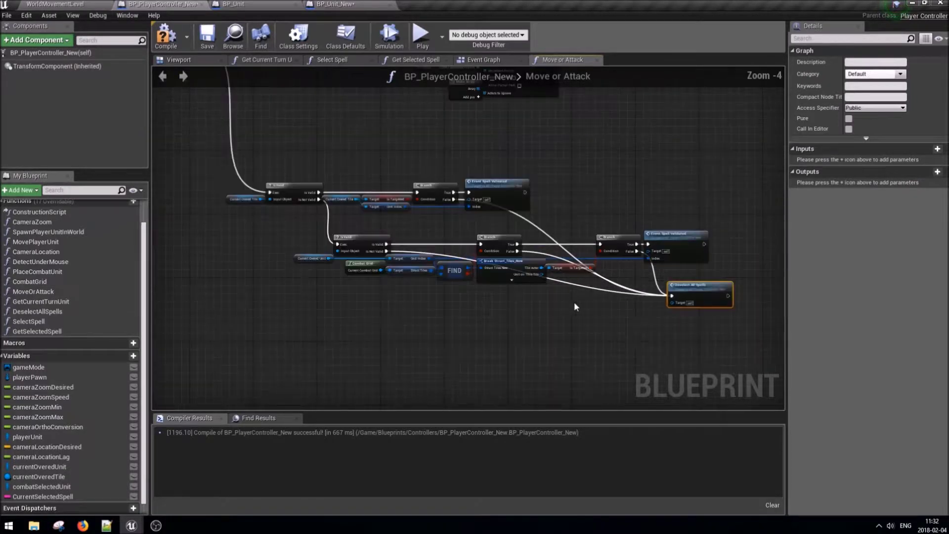
mouse_move(716, 291)
mouse_down()
mouse_move(626, 195)
mouse_move(702, 286)
mouse_up()
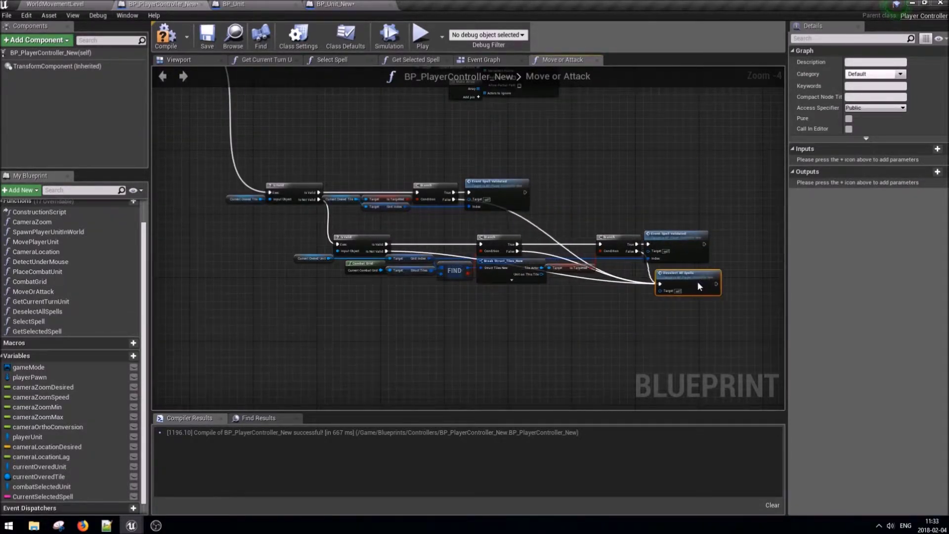
click(539, 333)
scroll(429, 262, up, 1)
right_drag(429, 262, 453, 324)
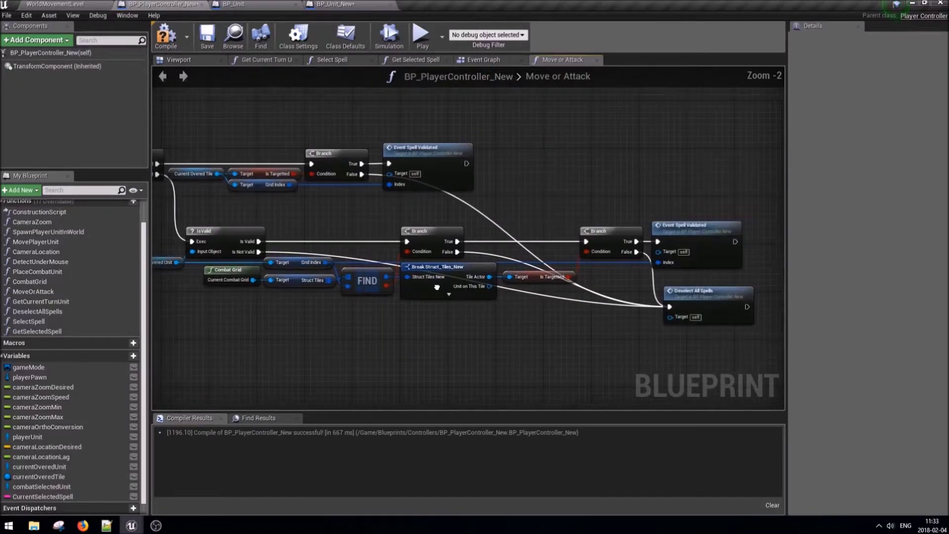
Save the player controller and rewire the Branches so the left Branch's True feeds the middle Branch.
scroll(497, 313, down, 1)
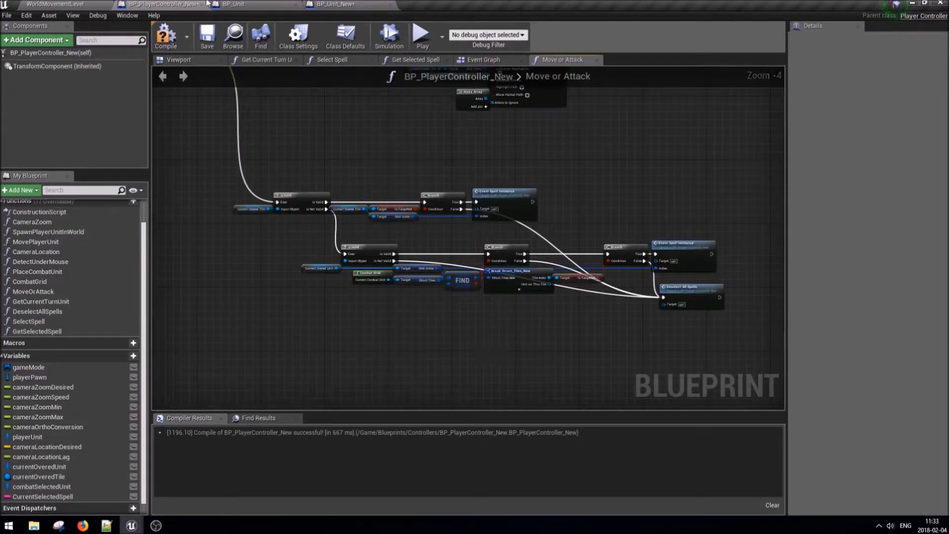
click(202, 40)
scroll(512, 323, down, 2)
right_drag(306, 293, 407, 261)
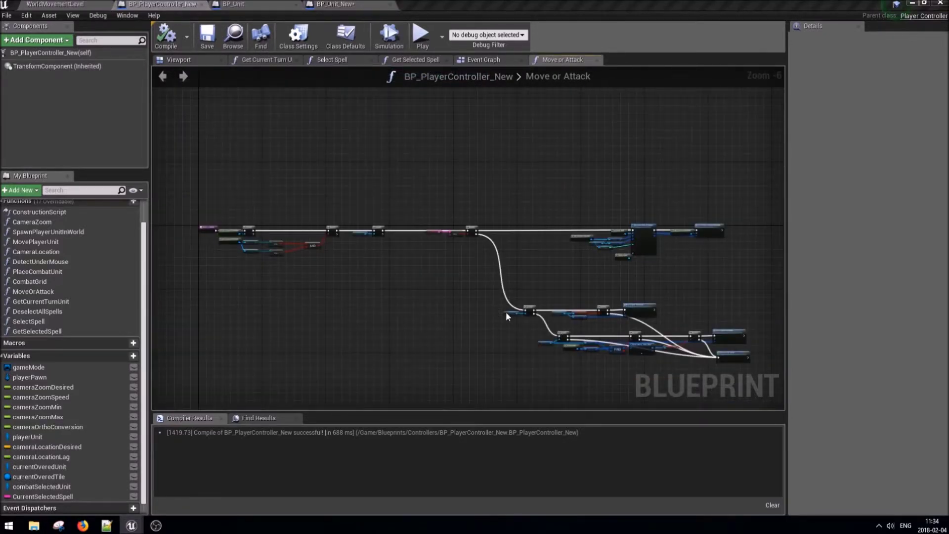
scroll(505, 312, up, 4)
right_drag(447, 240, 112, 104)
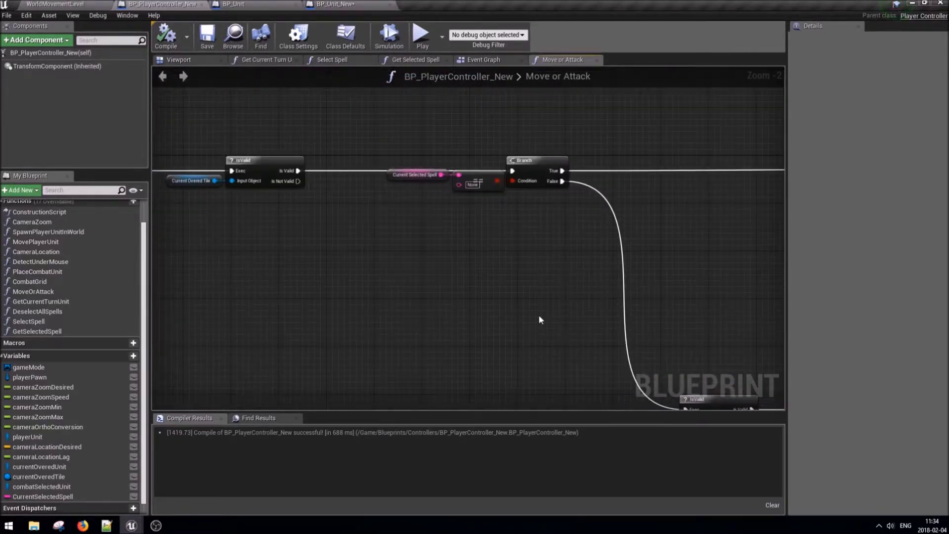
scroll(423, 225, down, 2)
scroll(570, 184, up, 3)
scroll(571, 184, down, 3)
drag(515, 187, 589, 187)
drag(472, 184, 229, 184)
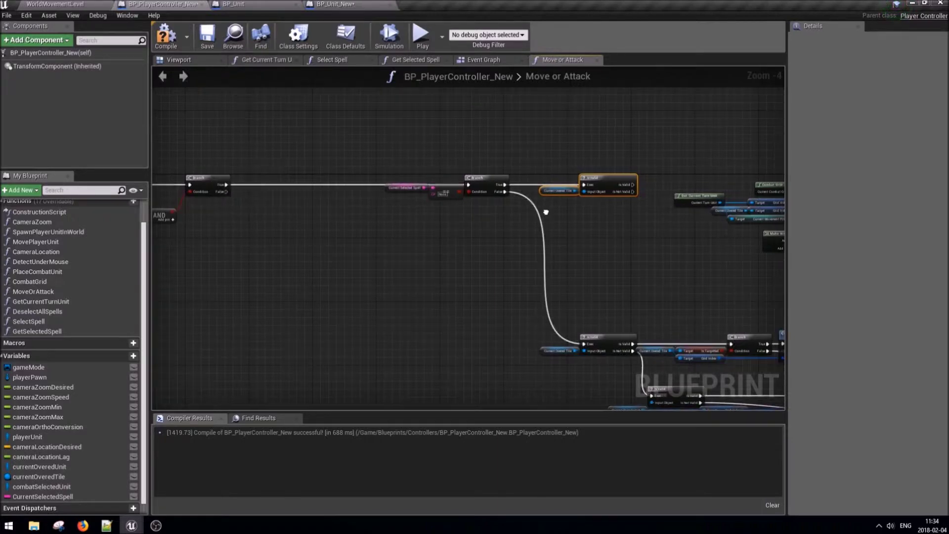
right_drag(615, 184, 390, 179)
scroll(390, 179, up, 2)
Connect IsValid's Is Valid output to Generate Path to Target's exec input.
drag(416, 185, 735, 186)
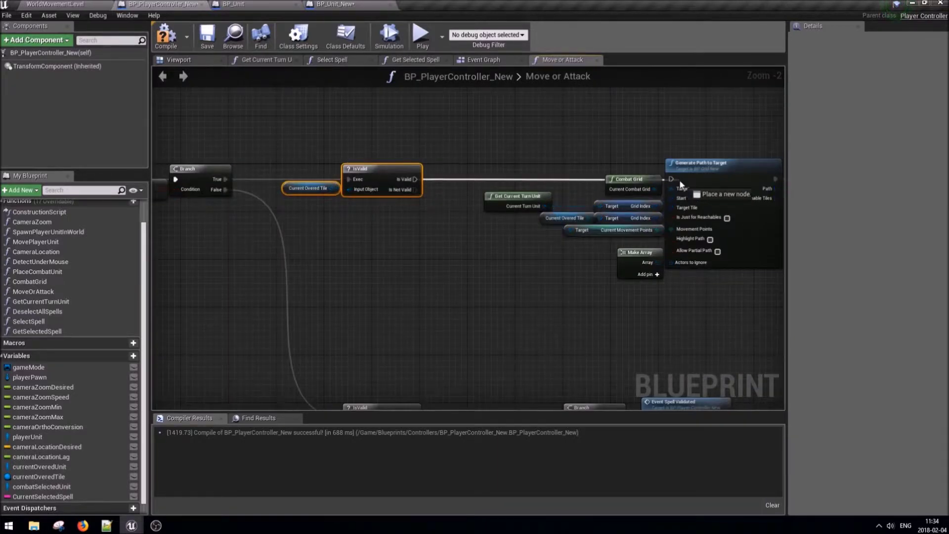
drag(666, 180, 666, 180)
click(395, 272)
drag(415, 180, 602, 182)
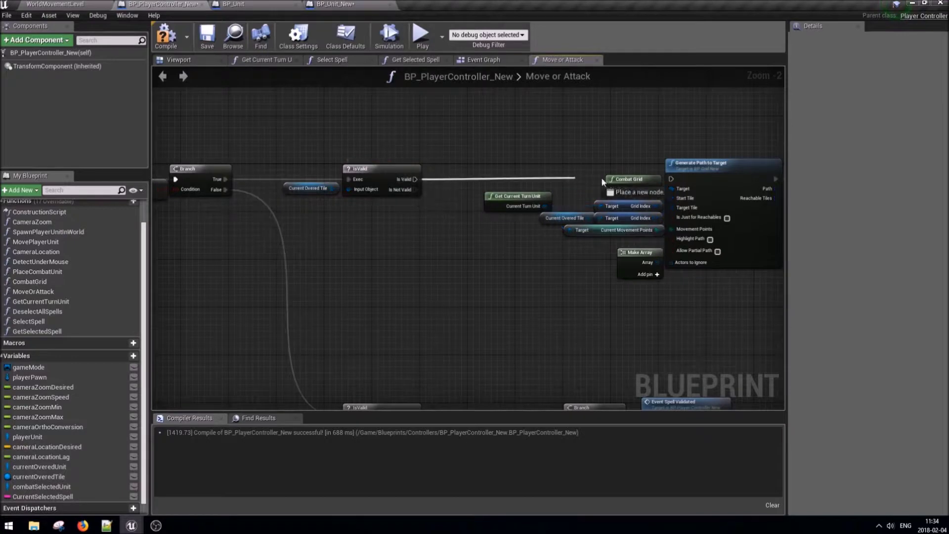
drag(678, 177, 671, 179)
Shift the spell check nodes to the left and compile the player controller.
scroll(672, 193, down, 2)
right_drag(273, 181, 386, 181)
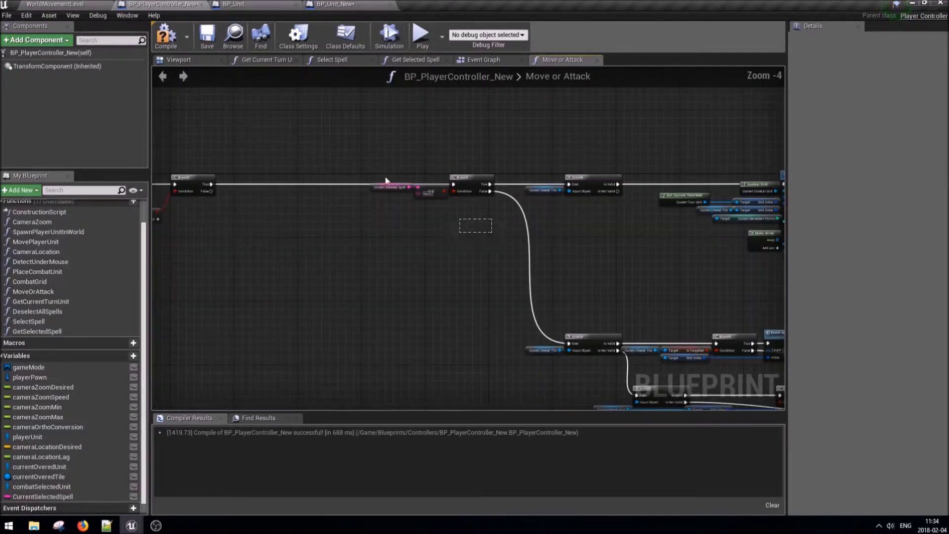
drag(472, 176, 425, 177)
click(362, 273)
click(166, 40)
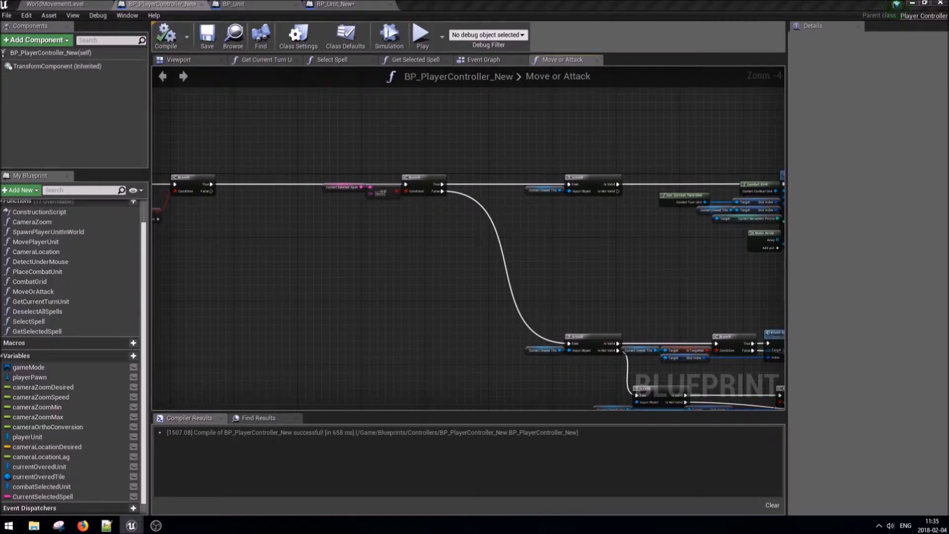
right_drag(380, 119, 416, 151)
click(483, 59)
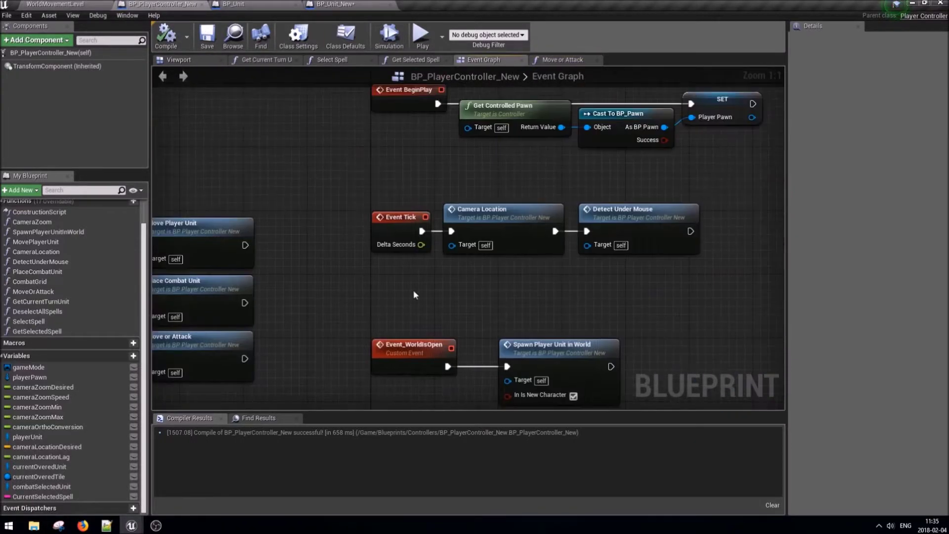
In Event Start Over, restore the spell check nodes and wire them after the combat grid IsValid.
right_drag(613, 180, 504, 193)
double_click(527, 228)
scroll(639, 311, up, 5)
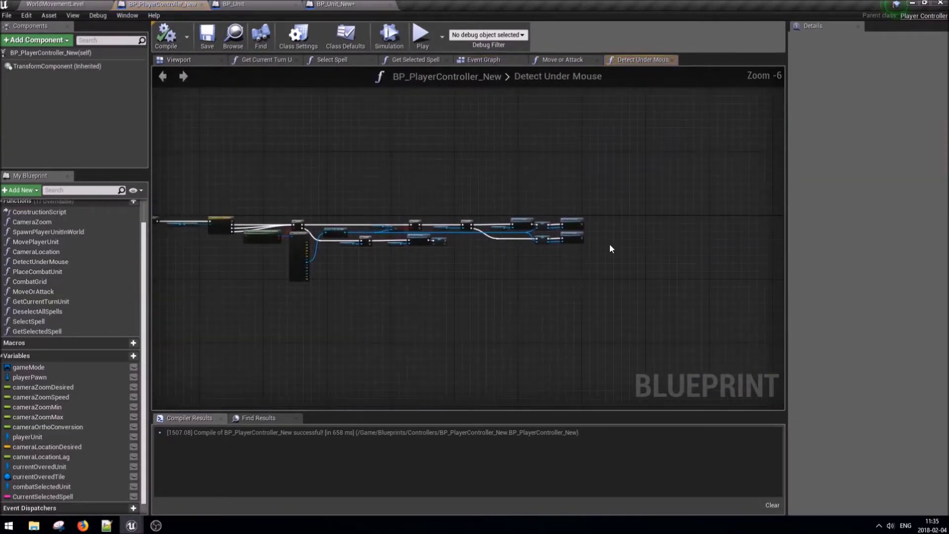
double_click(537, 234)
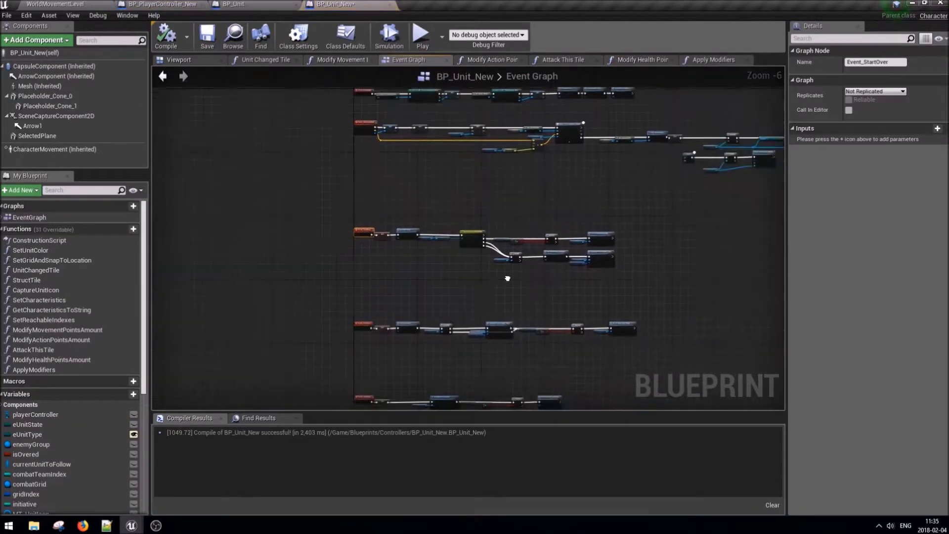
drag(617, 323, 459, 231)
key(ctrl+z)
key(ctrl+z)
key(ctrl+z)
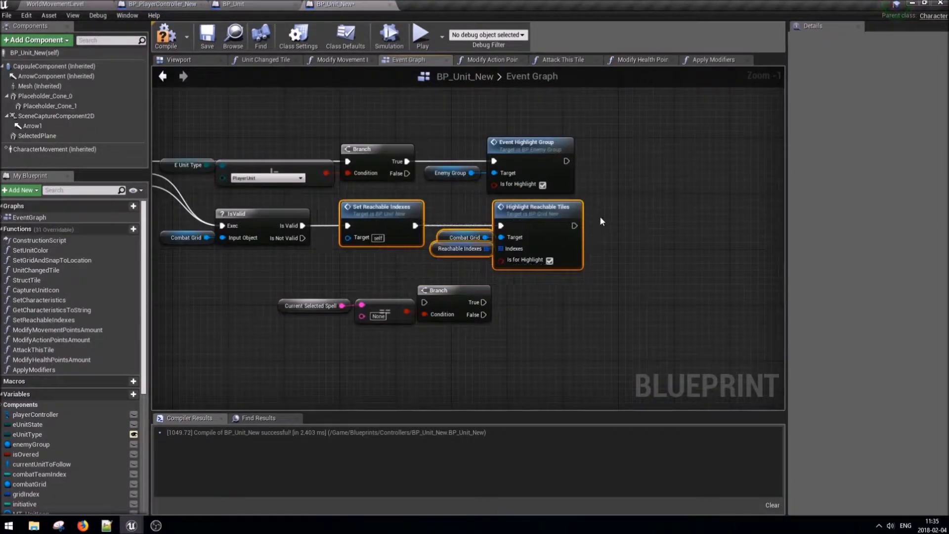
key(ctrl+z)
mouse_move(267, 292)
mouse_down()
mouse_move(464, 307)
mouse_move(589, 206)
mouse_move(549, 214)
mouse_up()
click(660, 207)
drag(626, 226, 562, 228)
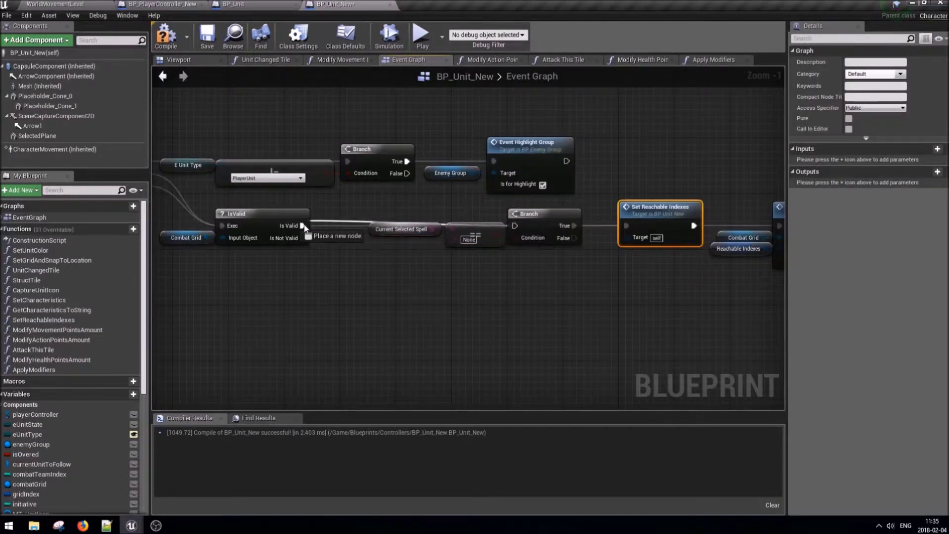
Add a Get Player Controller node to the graph.
right_click(426, 254)
text(player controlle)
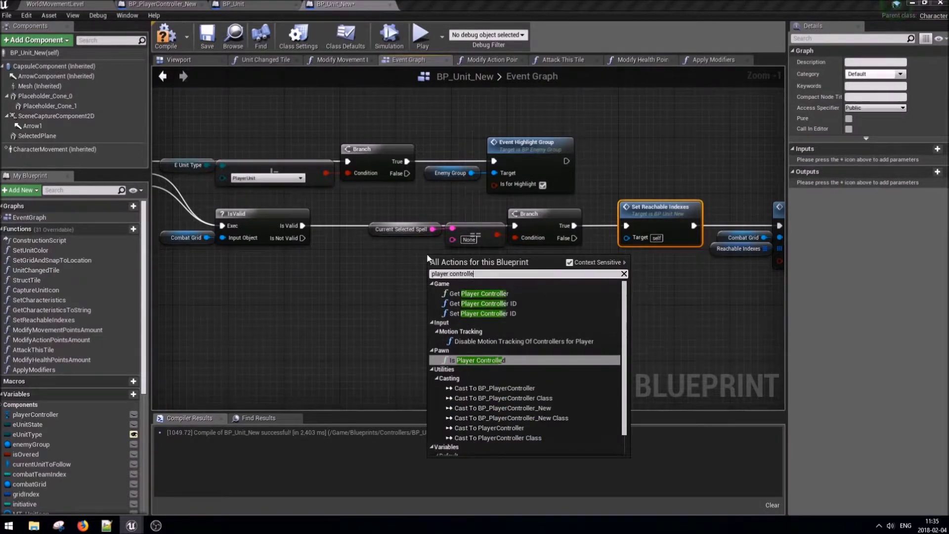
text(r)
click(485, 458)
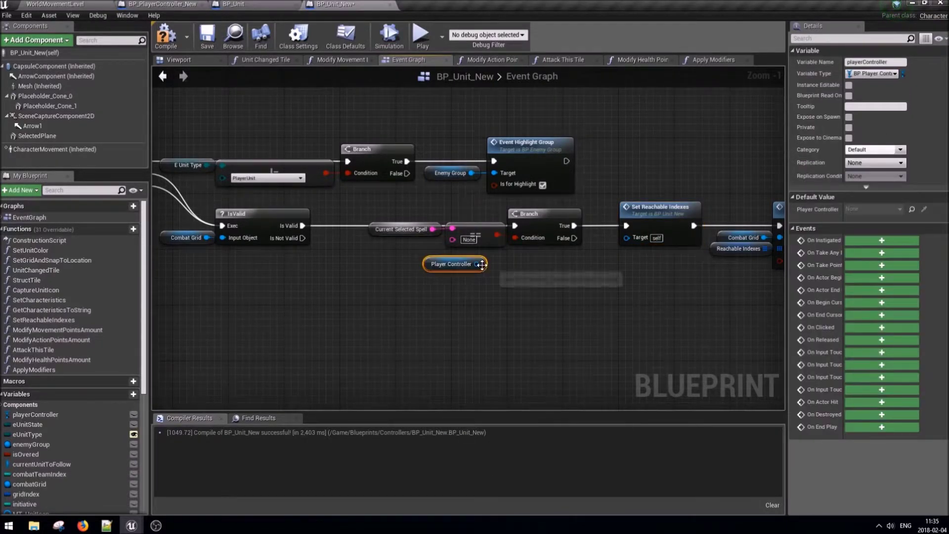
drag(483, 264, 499, 289)
text(selected)
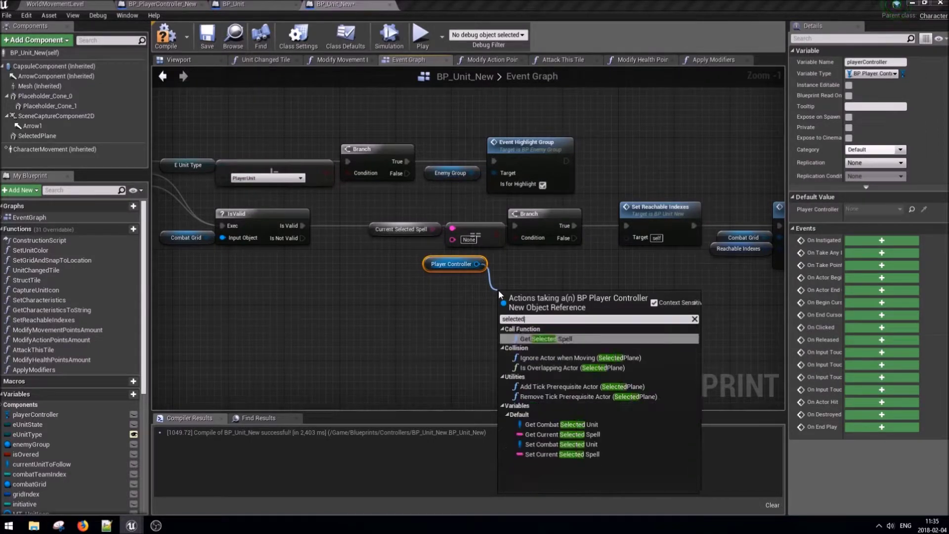
key(Return)
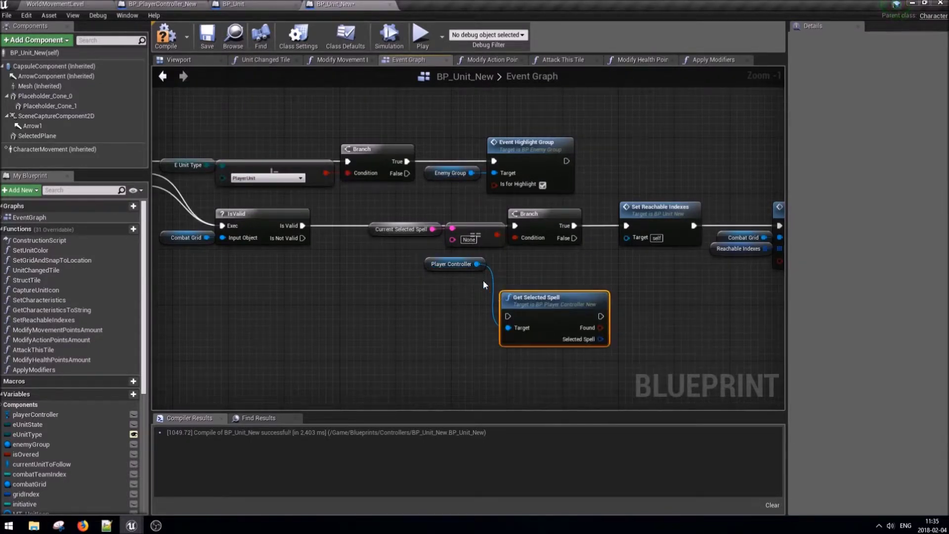
key(Delete)
Feed the Player Controller's Current Selected Spell into the == None comparison.
drag(477, 264, 490, 278)
text(selected)
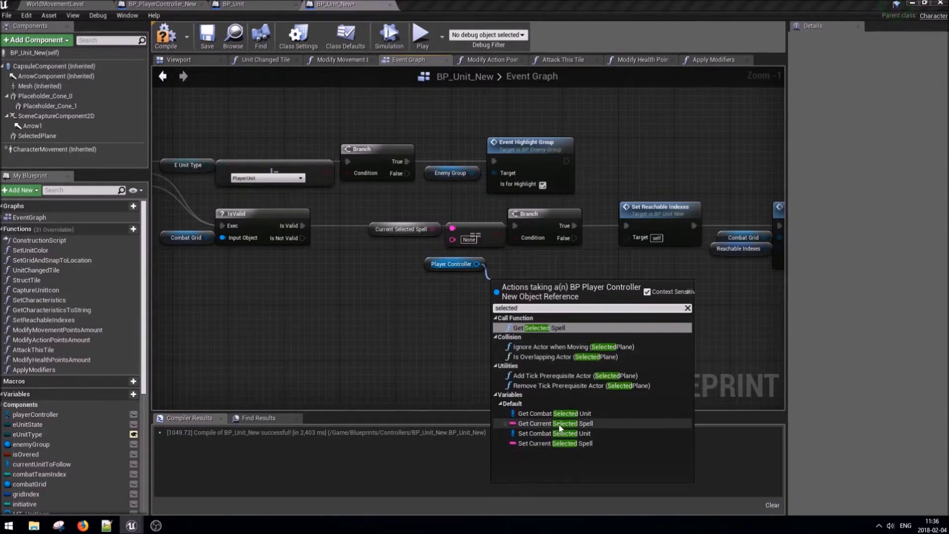
click(560, 427)
drag(595, 285, 453, 228)
mouse_move(450, 264)
mouse_down()
mouse_move(463, 286)
mouse_move(467, 278)
mouse_up()
drag(537, 287, 411, 238)
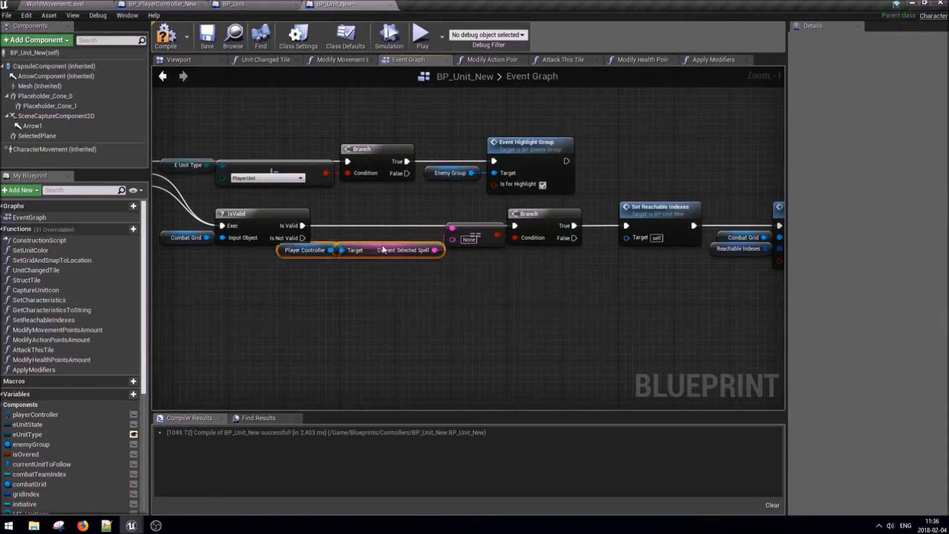
right_drag(412, 238, 316, 230)
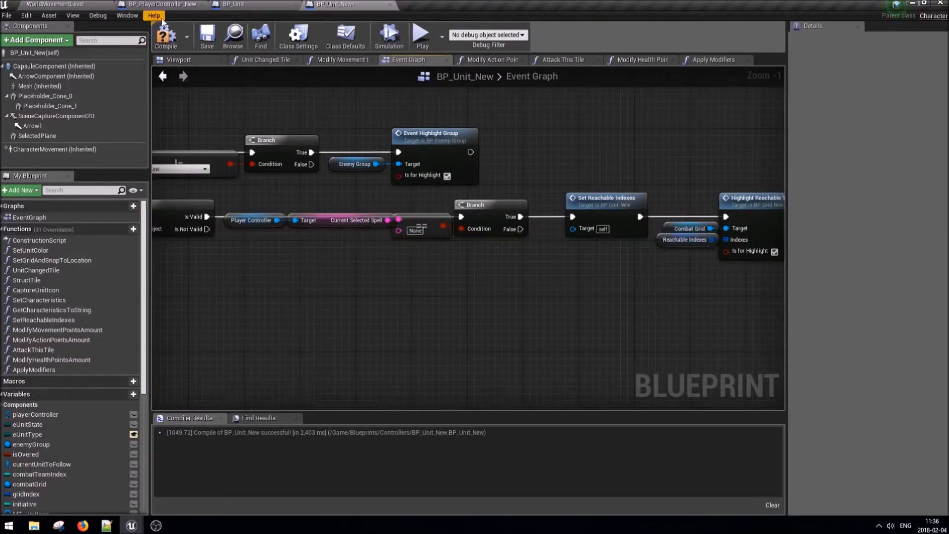
click(233, 4)
click(296, 4)
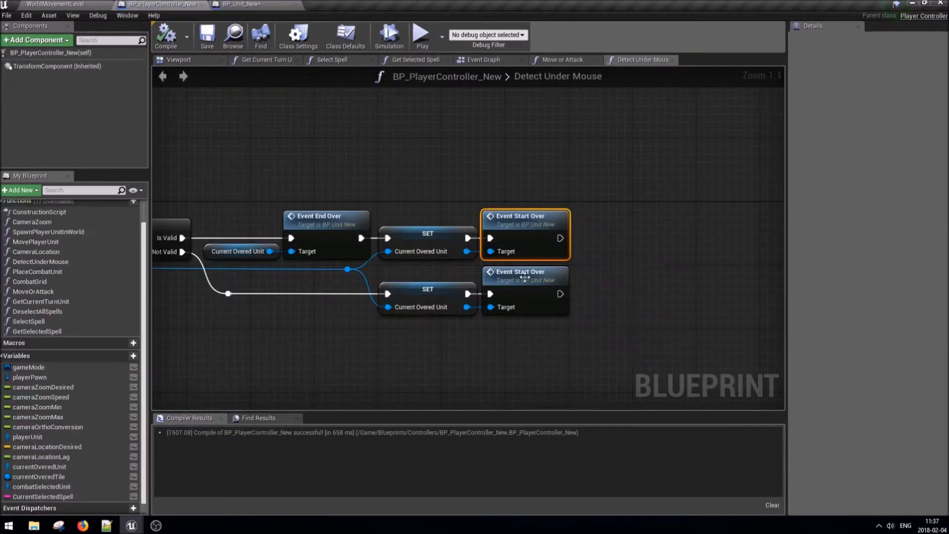
Follow Event_SpellValidated to Event Attack and open BP_Unit_New's Attack This Tile function.
click(545, 62)
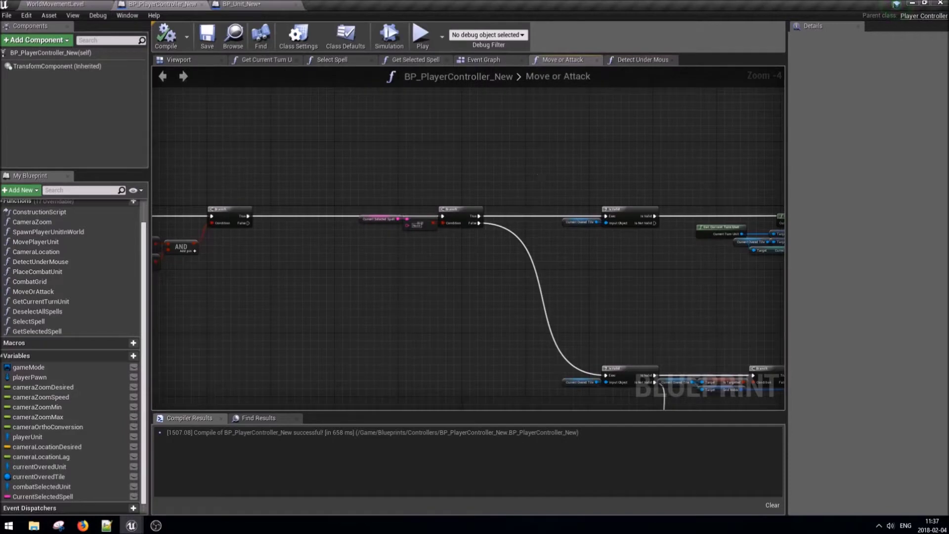
scroll(598, 275, up, 2)
scroll(598, 275, up, 3)
double_click(600, 276)
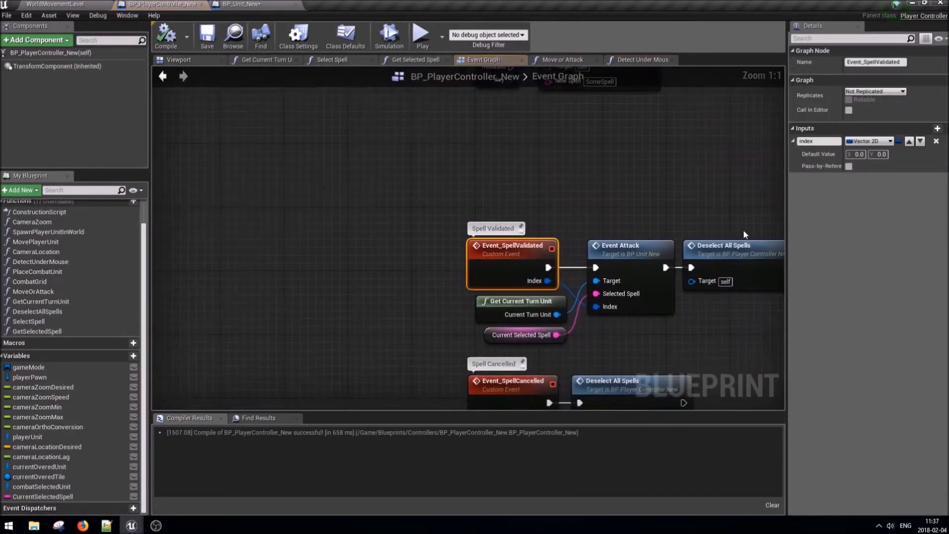
double_click(511, 260)
right_drag(511, 265, 457, 166)
right_drag(643, 197, 393, 188)
right_drag(767, 232, 591, 240)
double_click(591, 239)
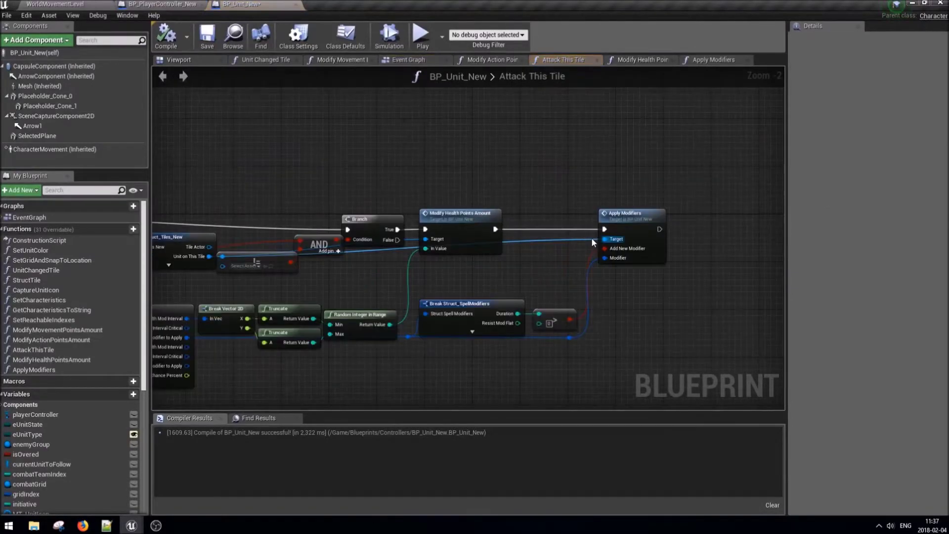
Select all Attack This Tile nodes, shift them down, and paste a duplicate above.
scroll(591, 237, down, 3)
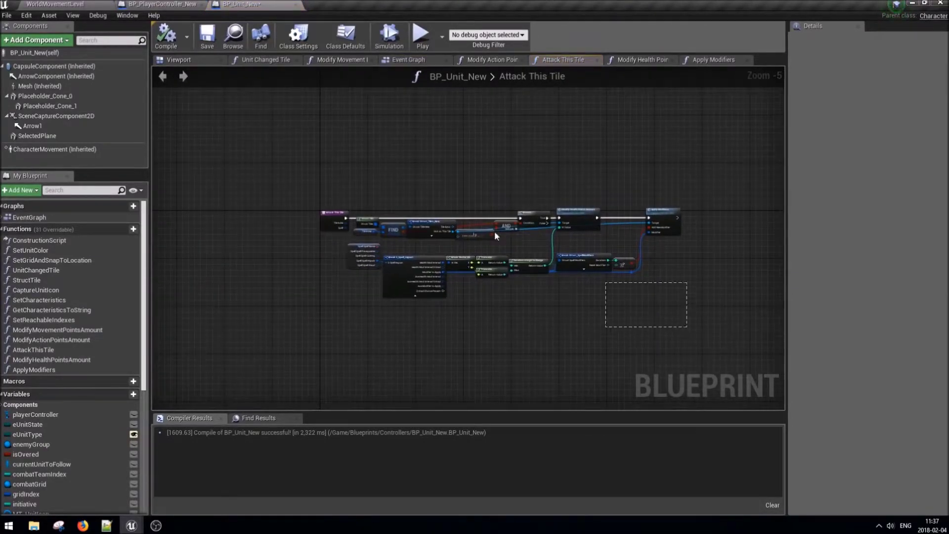
drag(636, 302, 363, 183)
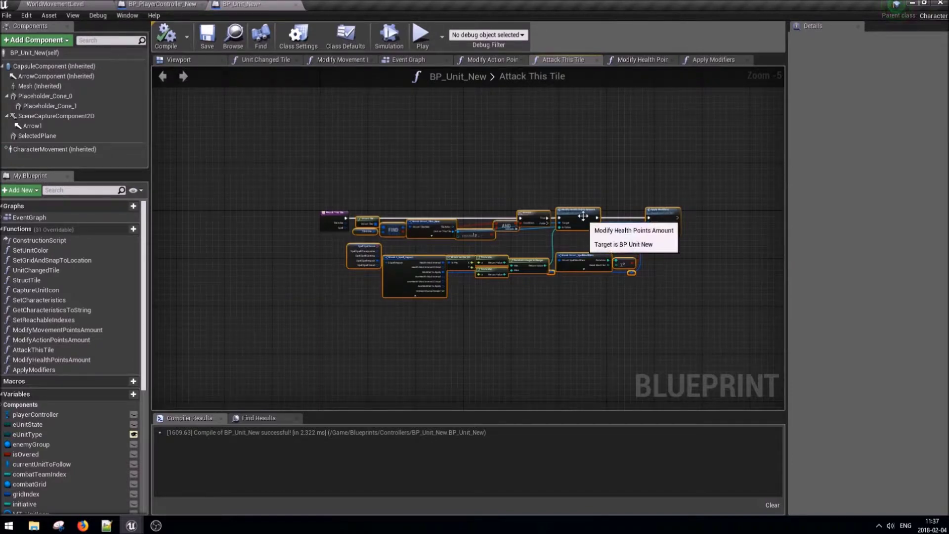
mouse_move(588, 217)
mouse_down()
mouse_move(609, 238)
mouse_move(615, 403)
mouse_up()
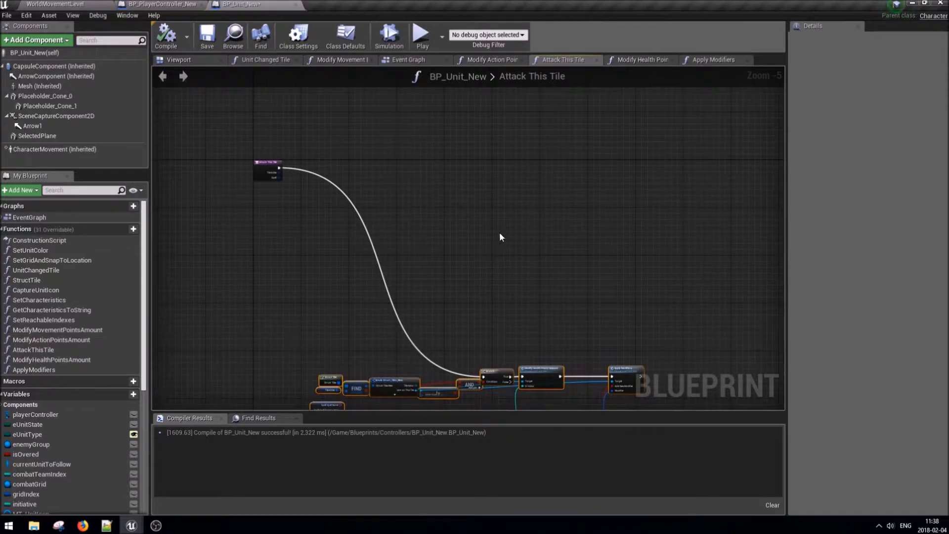
key(ctrl+c)
key(ctrl+v)
drag(615, 187, 726, 185)
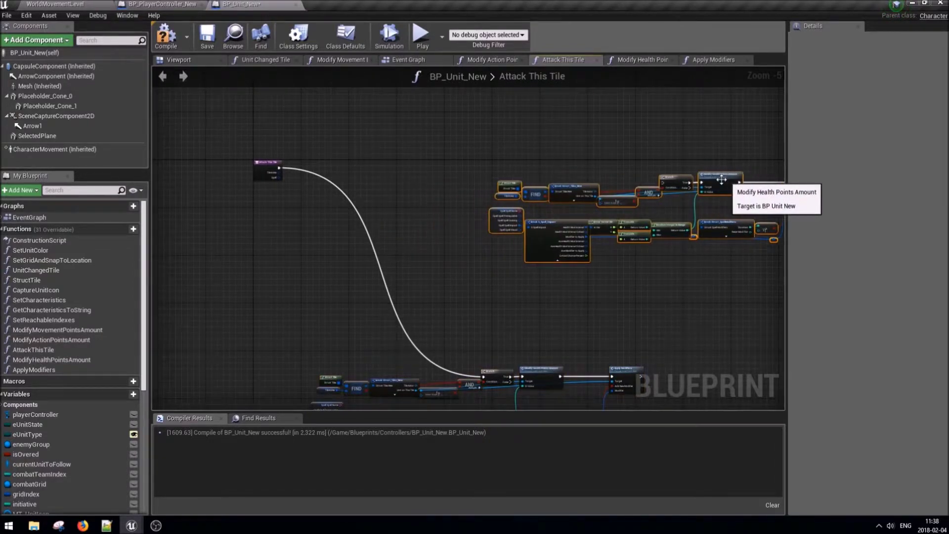
right_drag(348, 187, 415, 207)
scroll(385, 206, up, 5)
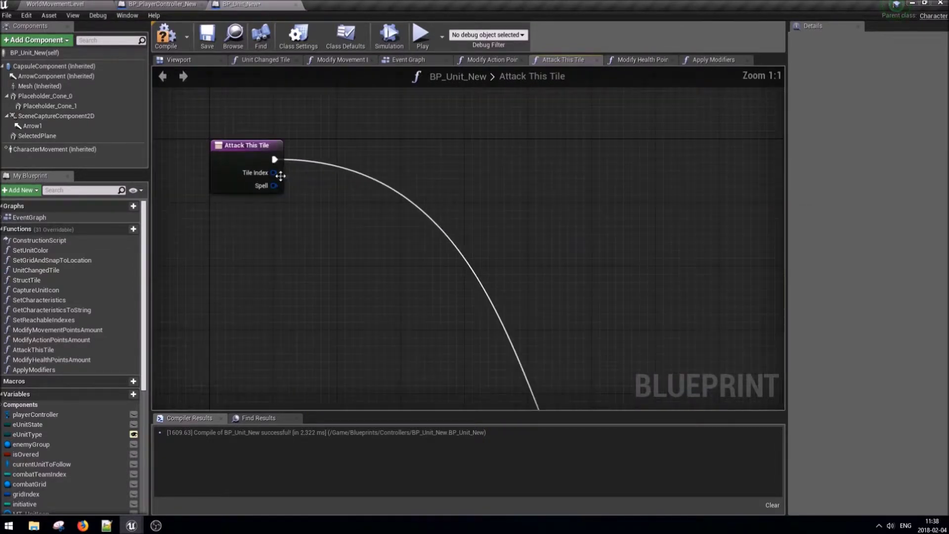
Break the incoming Spell into Break Struct_Spells_New and Break S_Spell_Casting nodes.
drag(296, 197, 300, 192)
text(break)
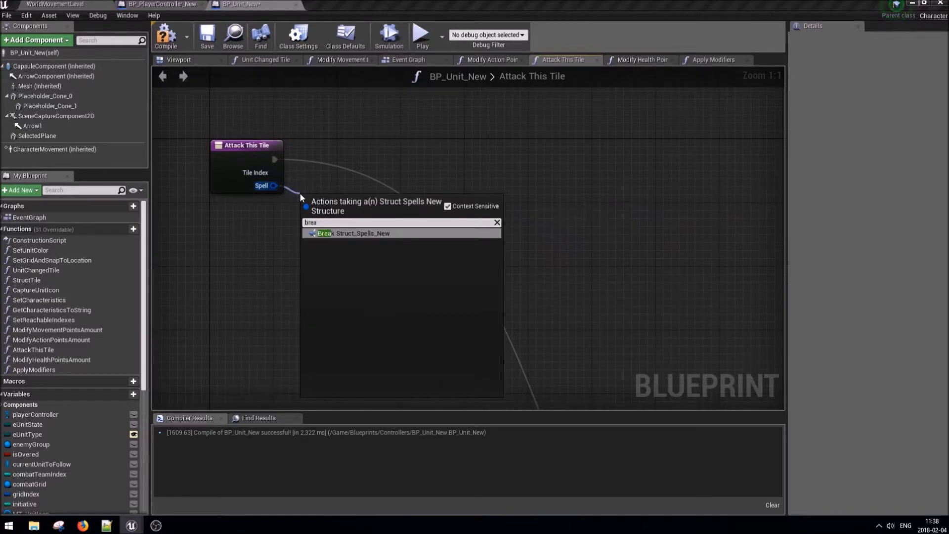
key(Return)
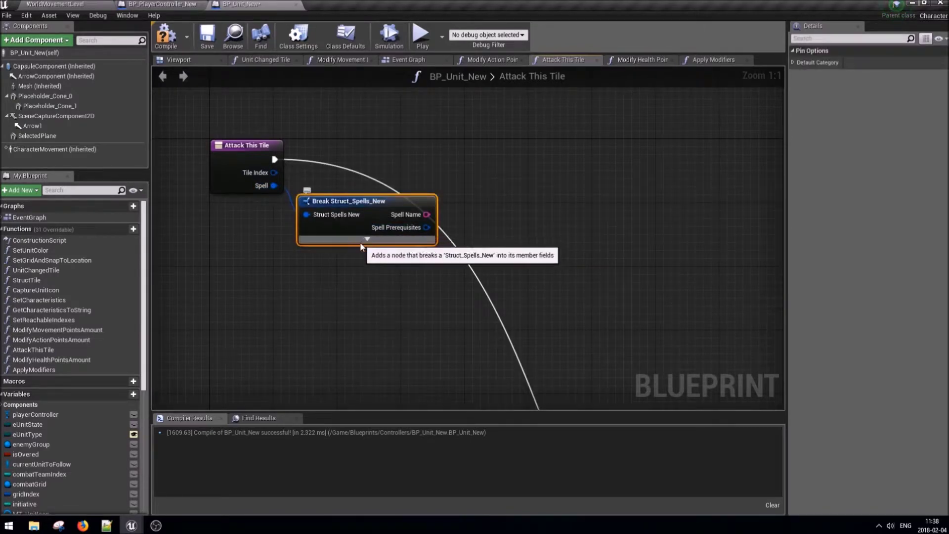
click(367, 239)
drag(426, 240, 447, 240)
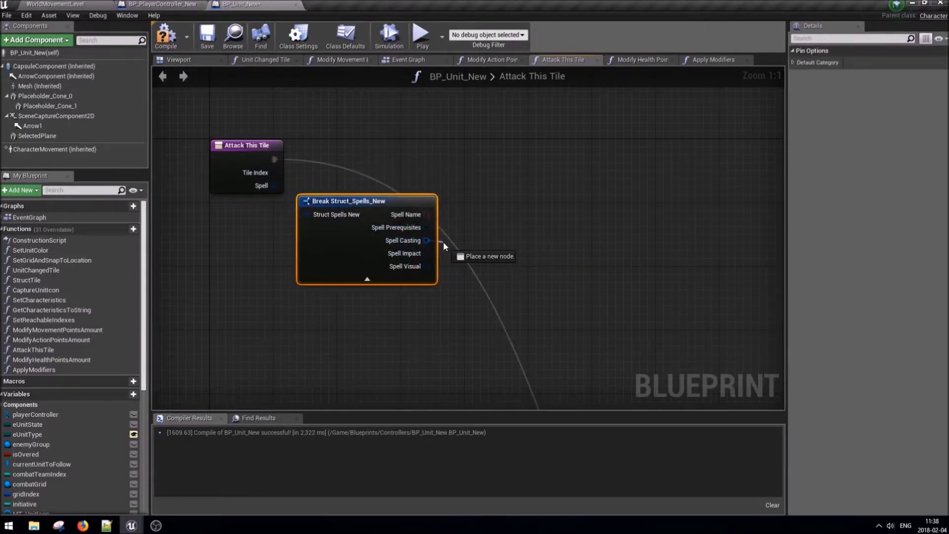
text(break)
key(Return)
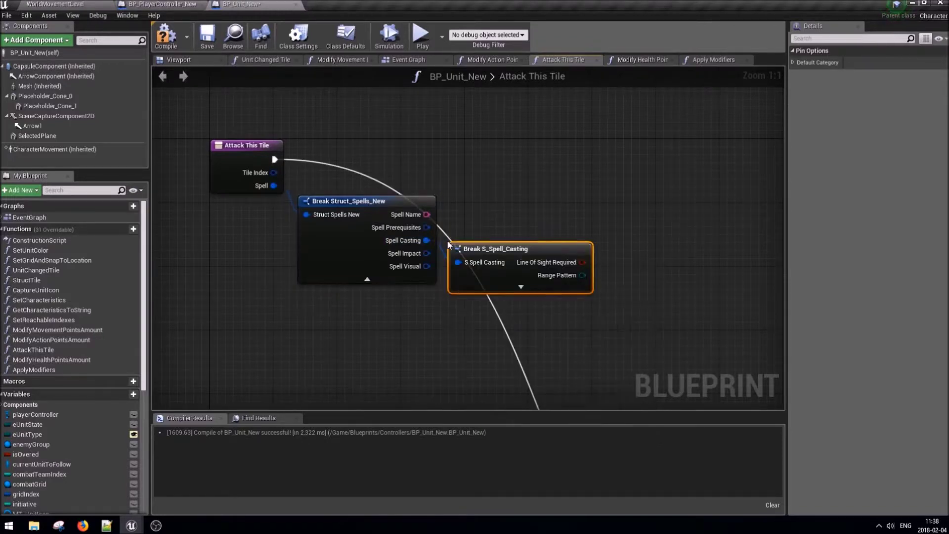
click(521, 286)
Add a Branch driven by Is Aoe, hide unused pins, and run the function entry into it.
drag(595, 314, 643, 255)
text(branch)
key(Return)
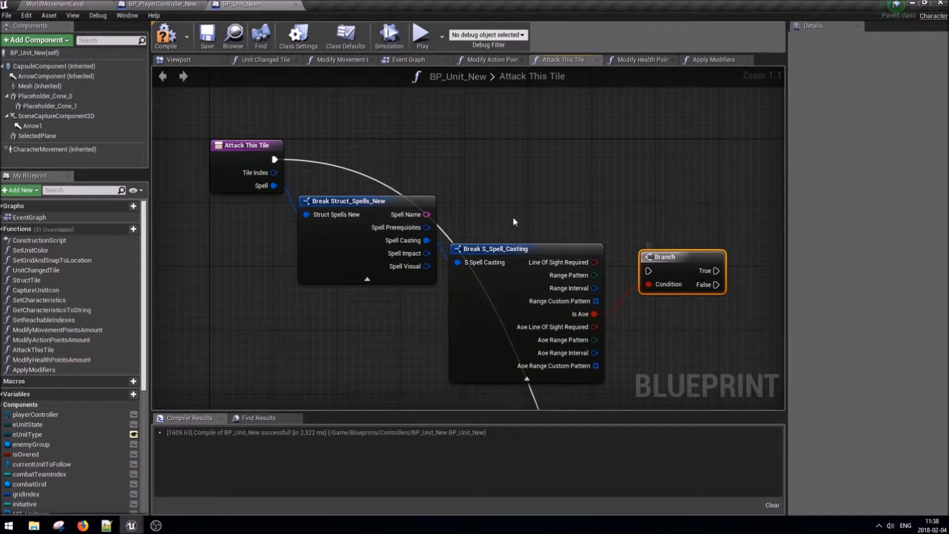
click(527, 378)
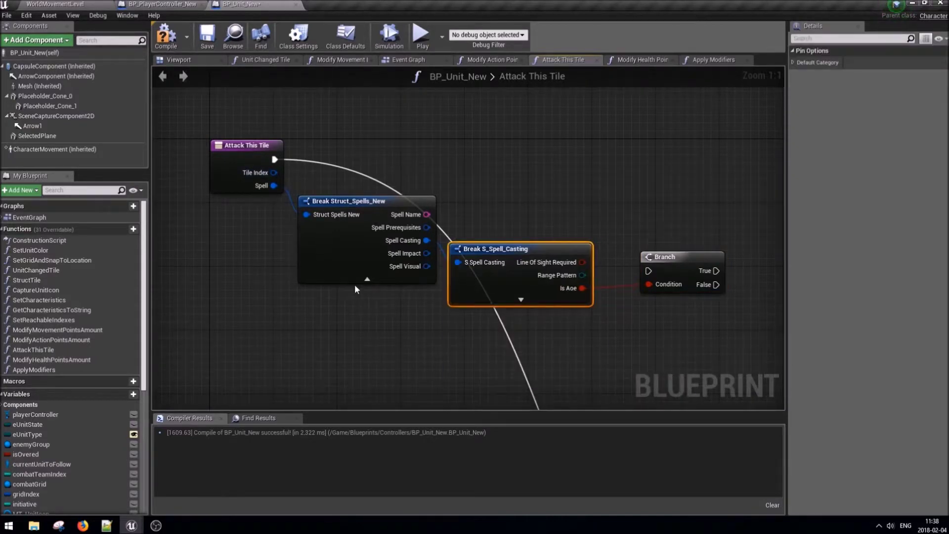
click(368, 279)
drag(494, 247, 481, 210)
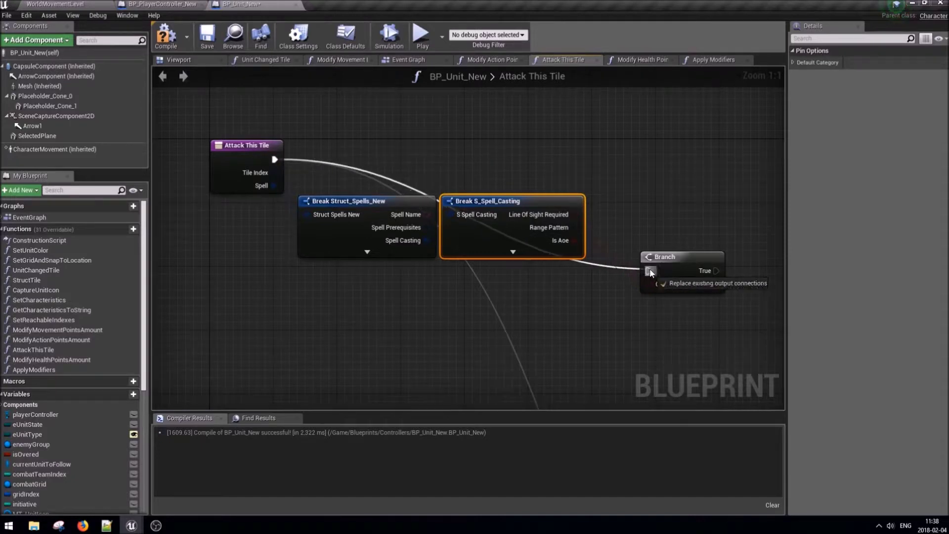
drag(275, 159, 649, 271)
drag(678, 262, 662, 150)
Wire Branch True to the duplicated chain and False to the original, then return to WorldMovementLevel.
mouse_move(694, 174)
right_down()
mouse_move(466, 150)
mouse_move(508, 165)
right_up()
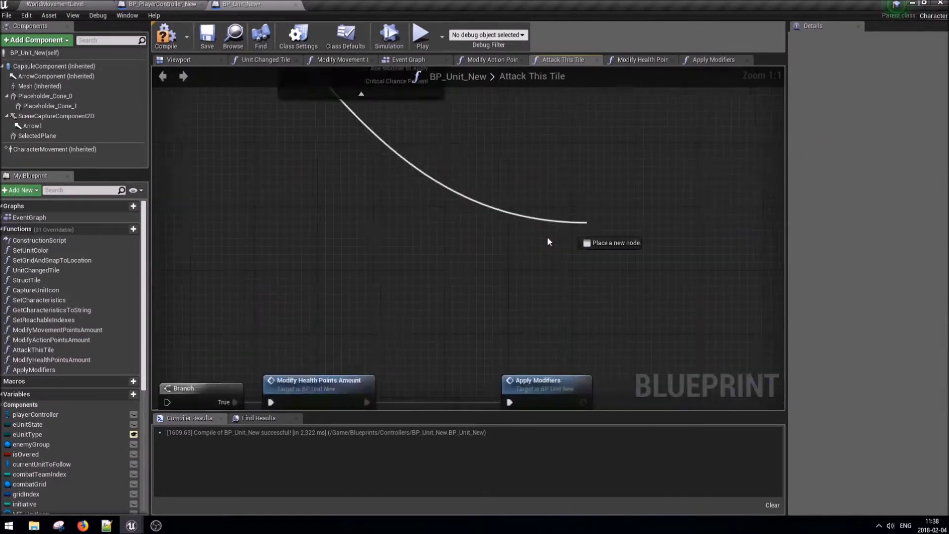
scroll(508, 165, down, 3)
drag(195, 161, 621, 182)
scroll(621, 182, down, 2)
drag(381, 165, 731, 265)
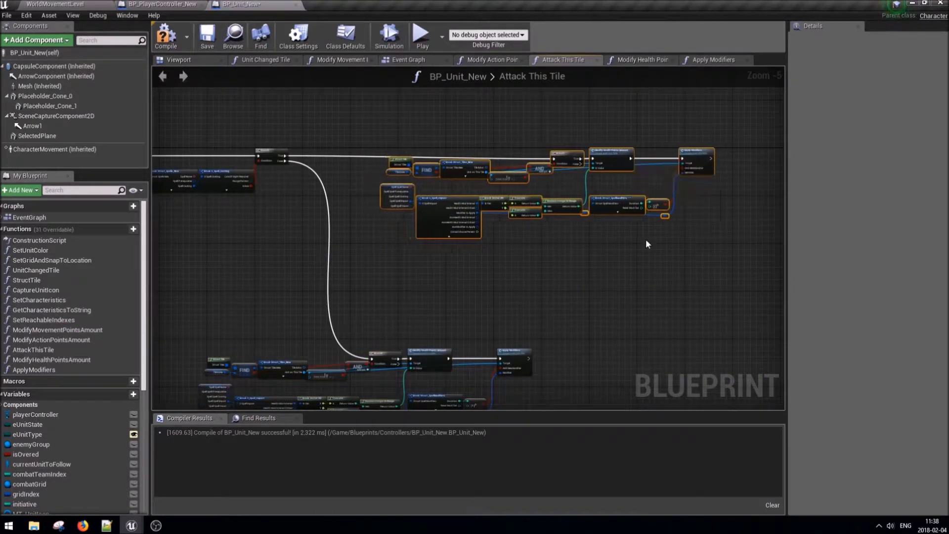
scroll(390, 158, up, 2)
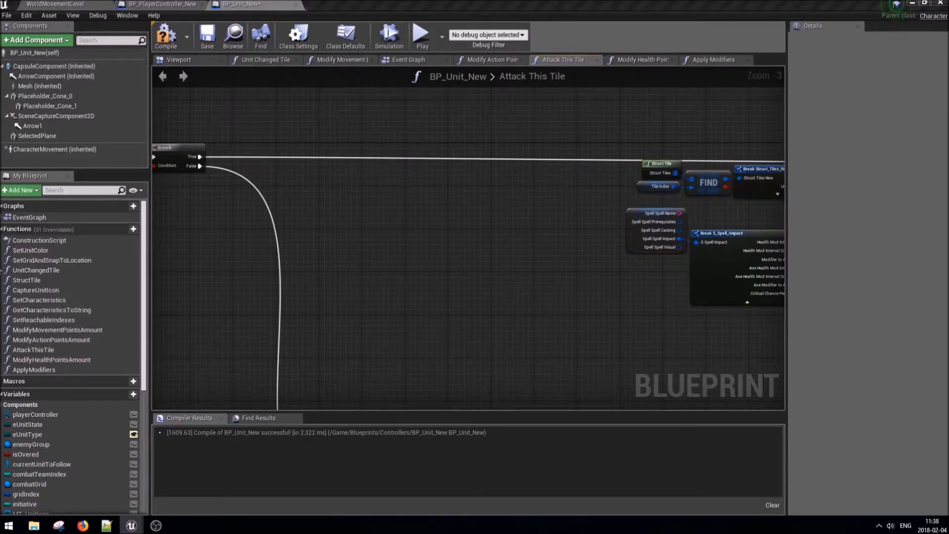
click(53, 323)
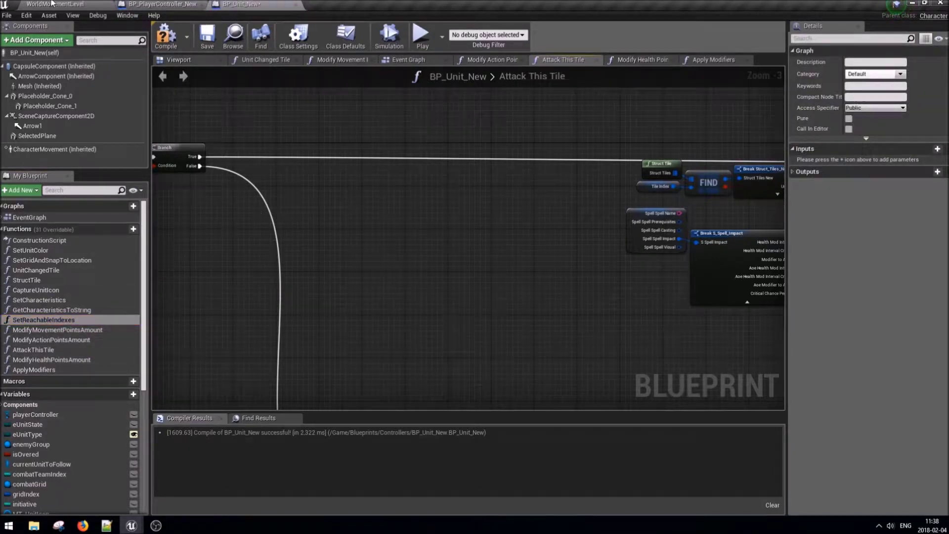
click(52, 3)
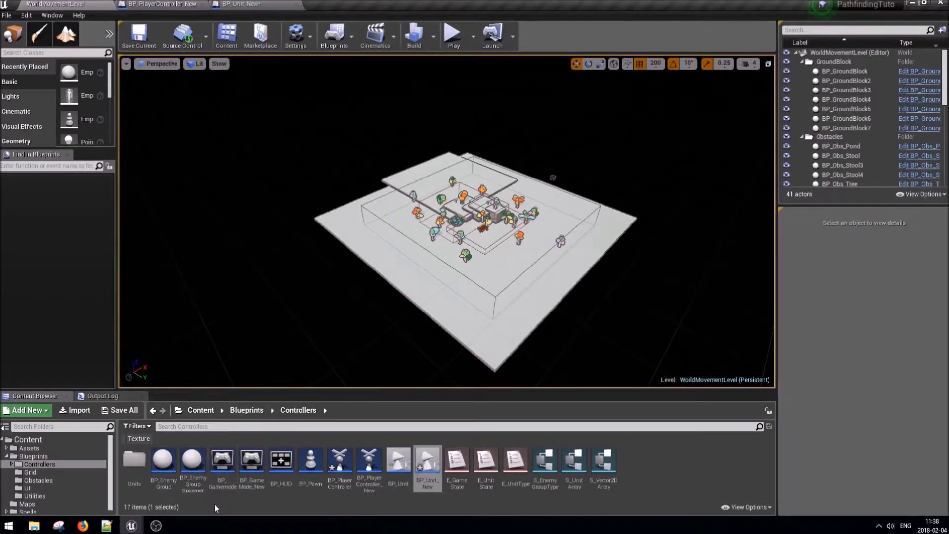
Open BP_Grid and BP_Grid_New from the Content Browser's Grid folder.
click(30, 472)
click(140, 476)
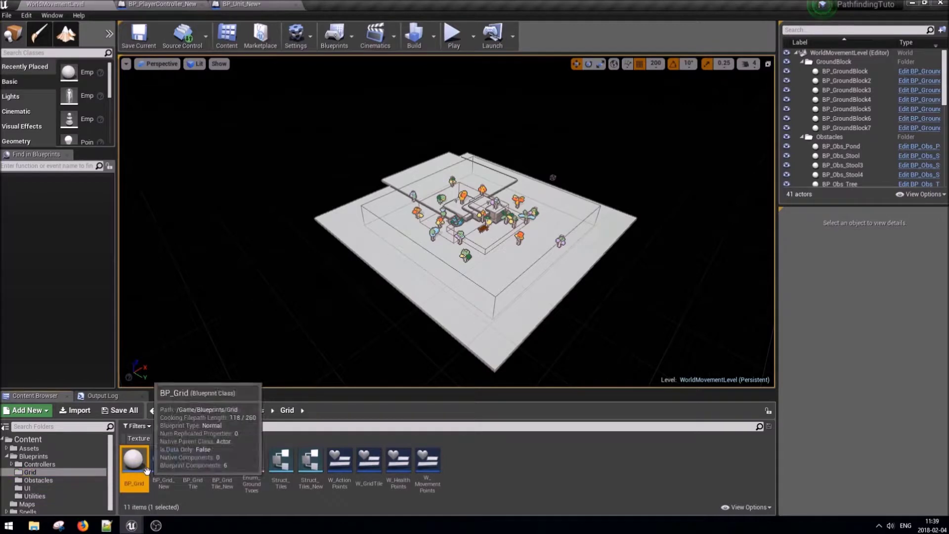
click(164, 462)
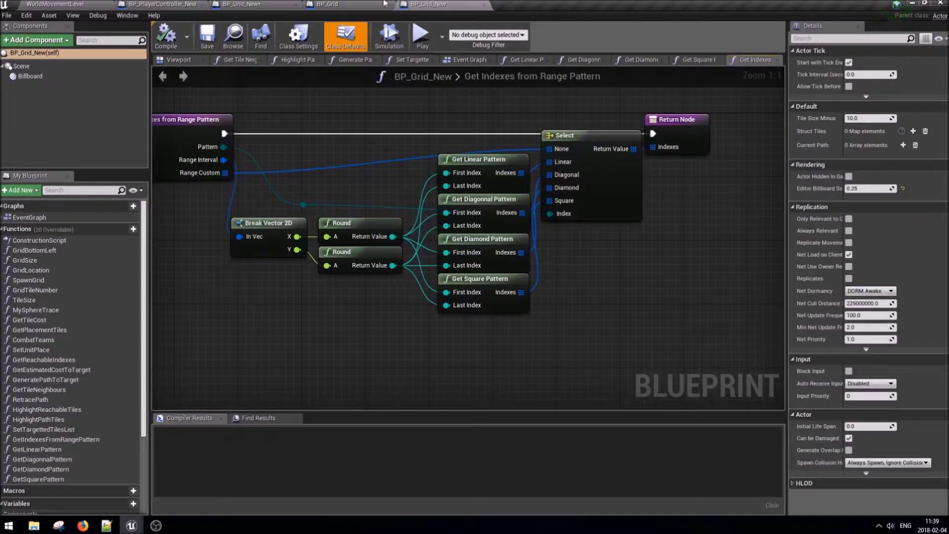
scroll(464, 153, down, 1)
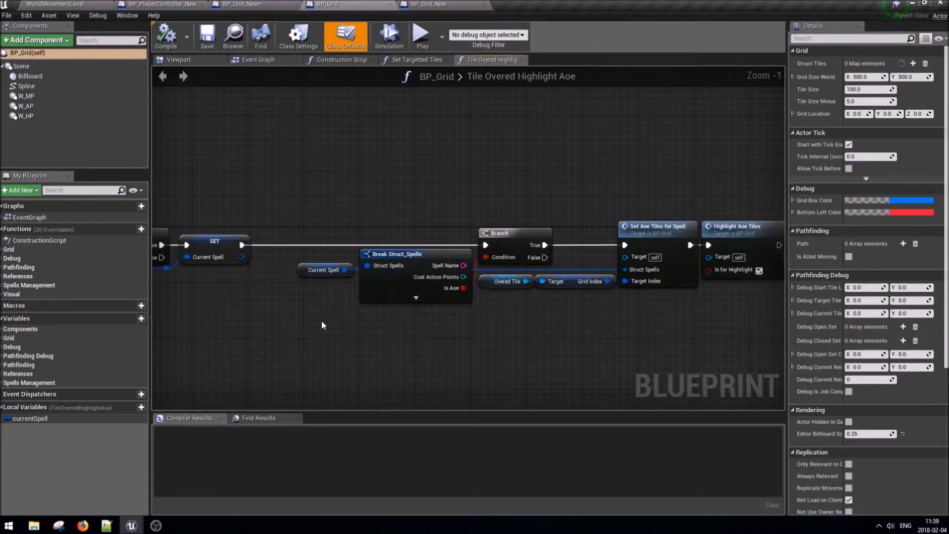
Select the body nodes of BP_Grid's Set Aoe Tiles for Spell, then add a new function to BP_Grid_New.
drag(322, 325, 642, 220)
right_drag(658, 392, 526, 399)
drag(524, 395, 499, 198)
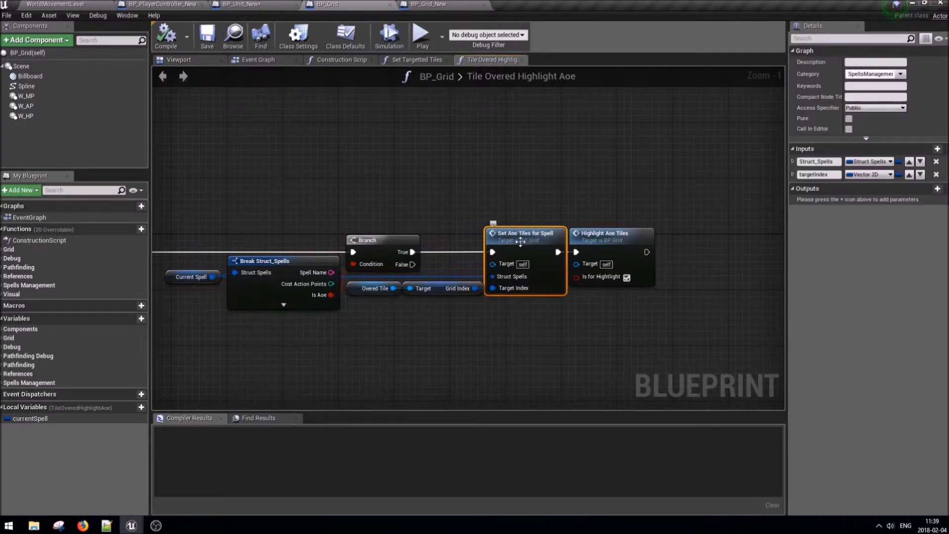
double_click(521, 242)
right_drag(523, 242, 300, 183)
scroll(339, 207, down, 2)
drag(621, 329, 273, 121)
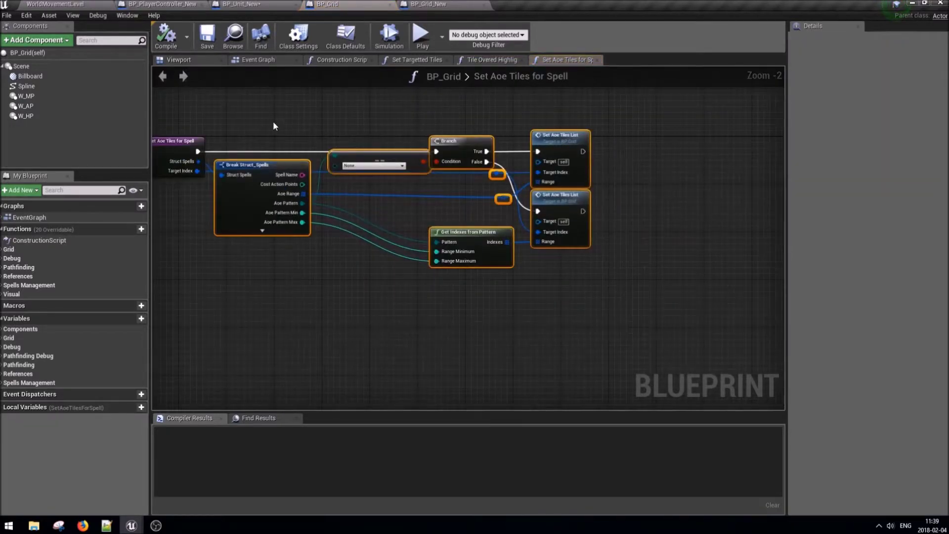
right_drag(274, 122, 450, 190)
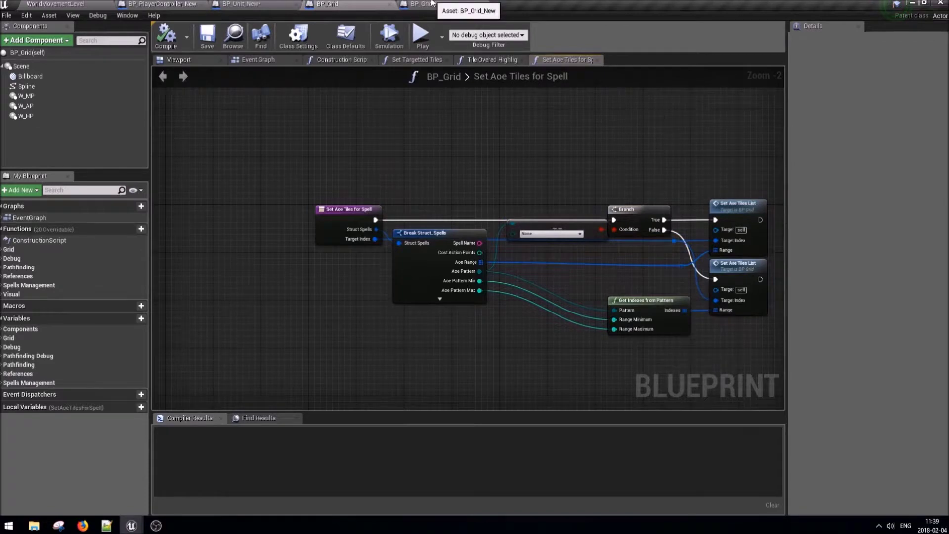
click(429, 4)
click(123, 230)
Name the function SetAoeTilesForSpell and paste the copied nodes right of the entry.
text(SetAoeTiles)
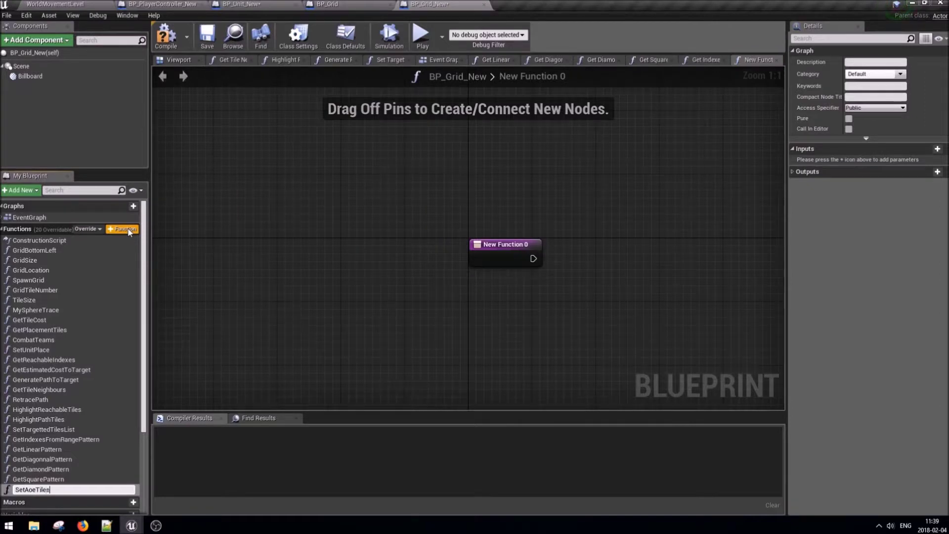
text(ForSpell)
key(Return)
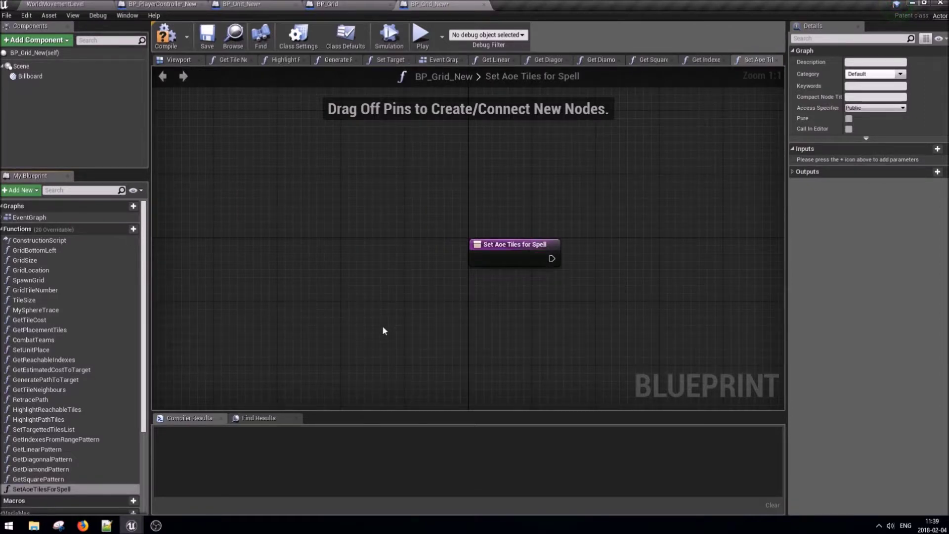
key(ctrl+v)
drag(535, 226, 728, 226)
right_drag(609, 251, 441, 221)
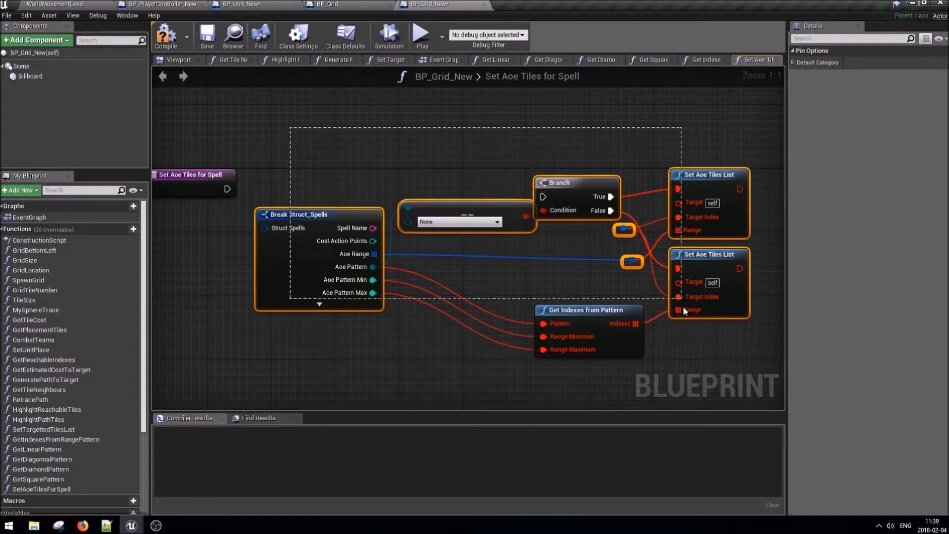
drag(561, 190, 562, 266)
right_drag(196, 171, 247, 171)
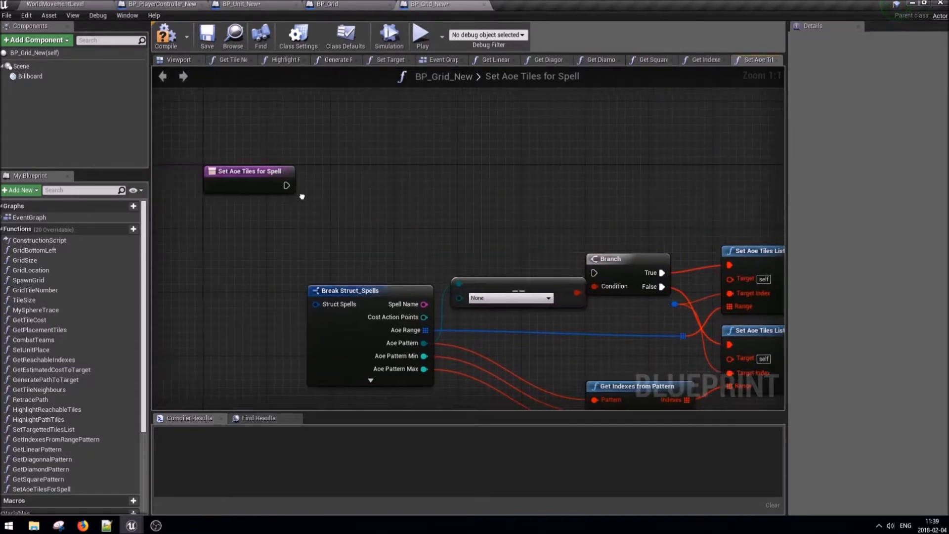
Add a Spell input parameter of type Struct Spells to the function.
click(247, 171)
click(938, 149)
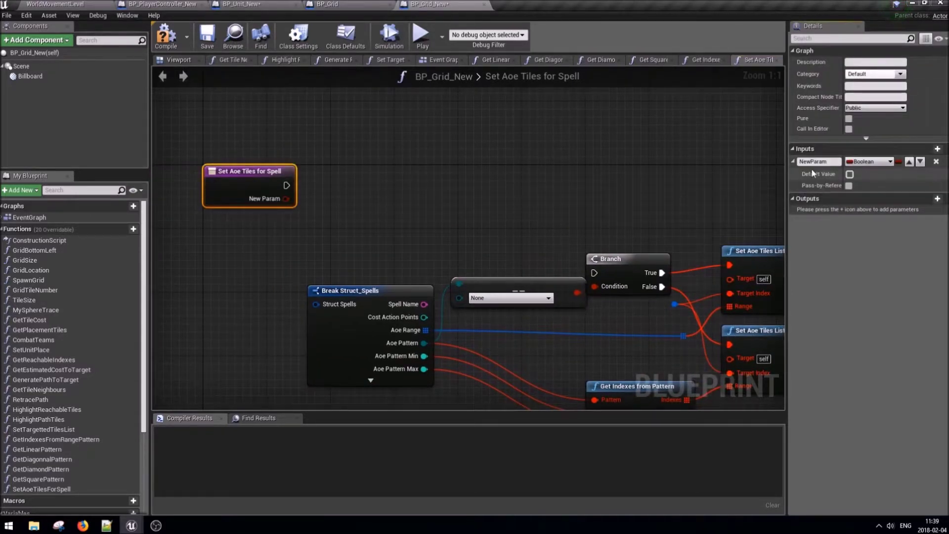
click(807, 161)
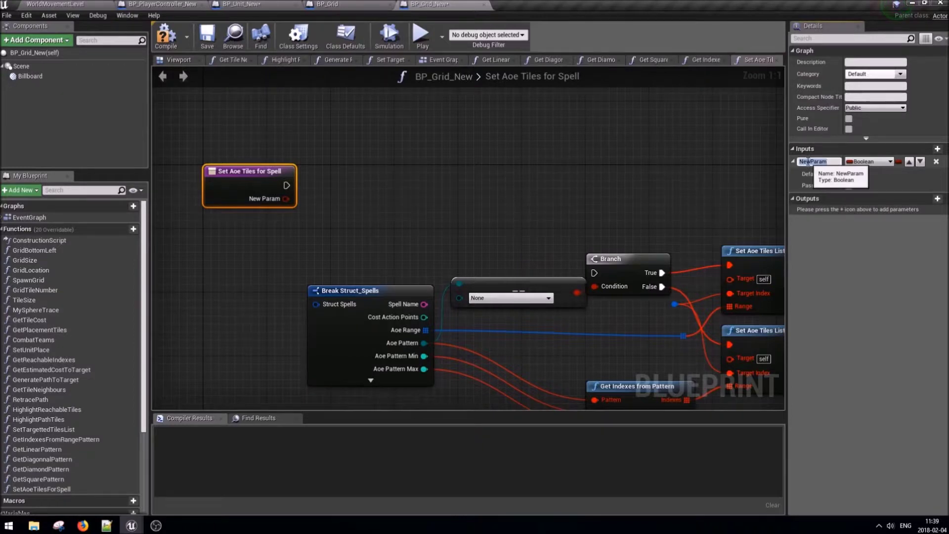
text(Spell)
key(Return)
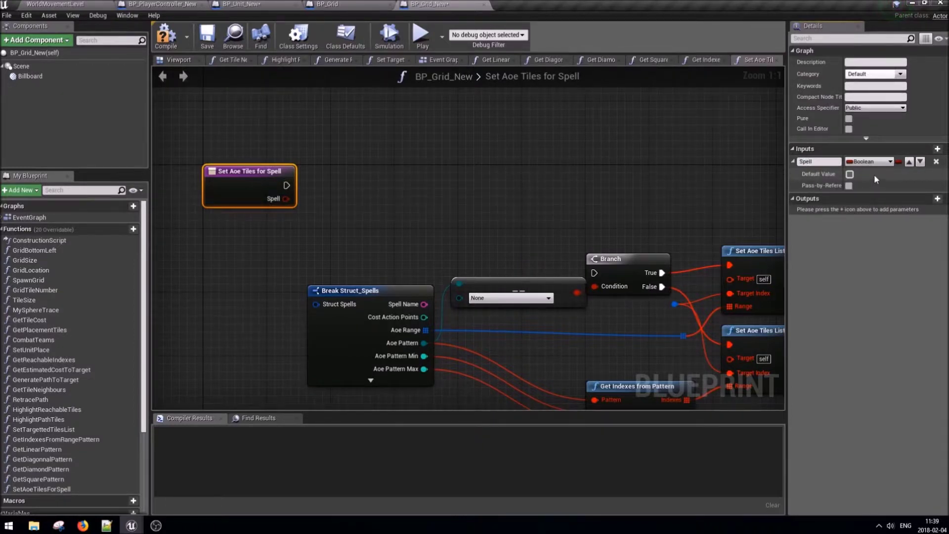
click(872, 161)
text(spell)
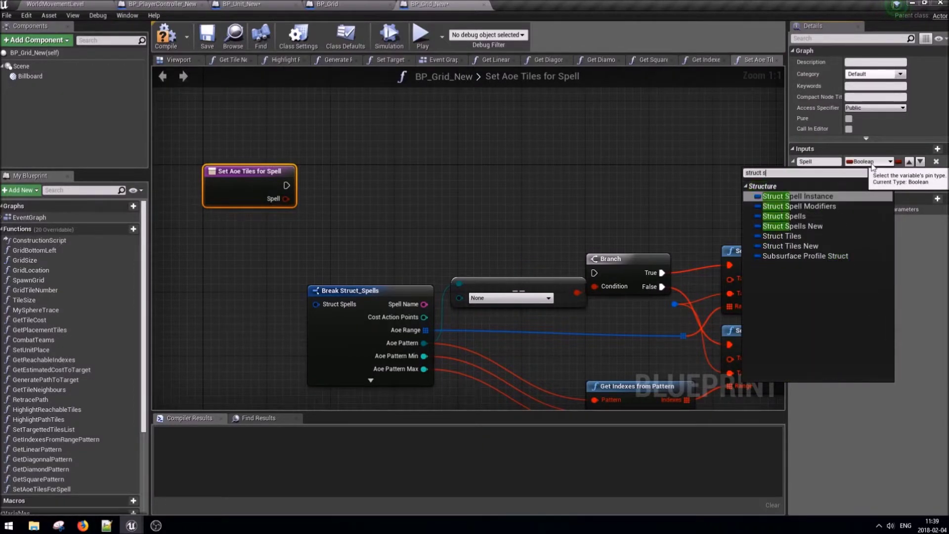
click(791, 195)
Split the Spell pin and attach a Break S_Spell_Casting node to Spell Casting.
right_click(286, 199)
click(308, 237)
drag(285, 224, 317, 225)
text(brea)
key(Return)
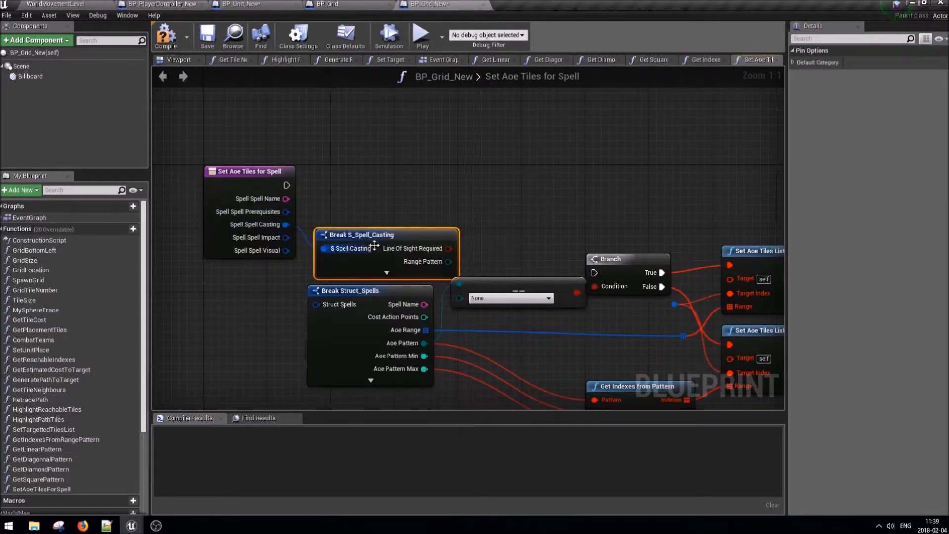
drag(373, 238, 366, 221)
right_drag(366, 221, 306, 219)
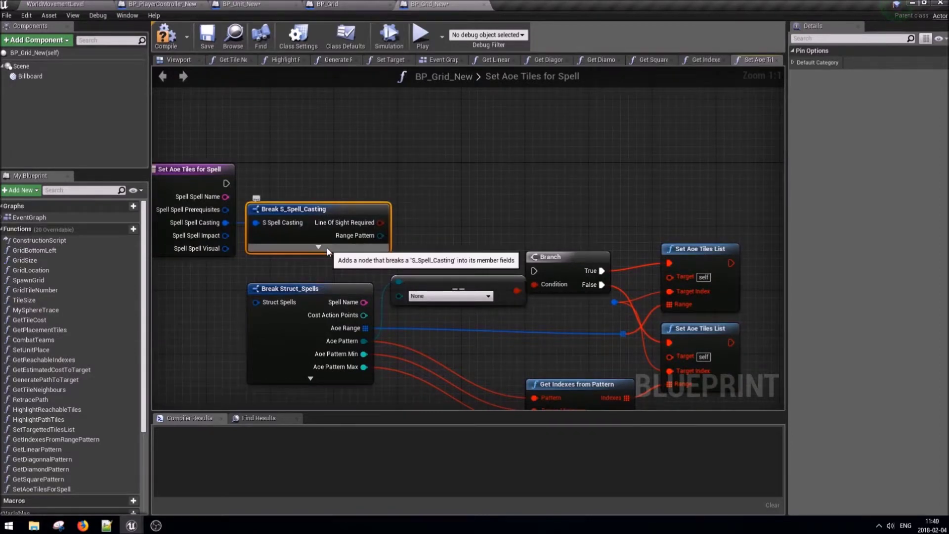
Add a Get Indexes from Range Pattern node and run the entry's execution into it.
drag(573, 384, 524, 307)
right_click(483, 145)
click(544, 186)
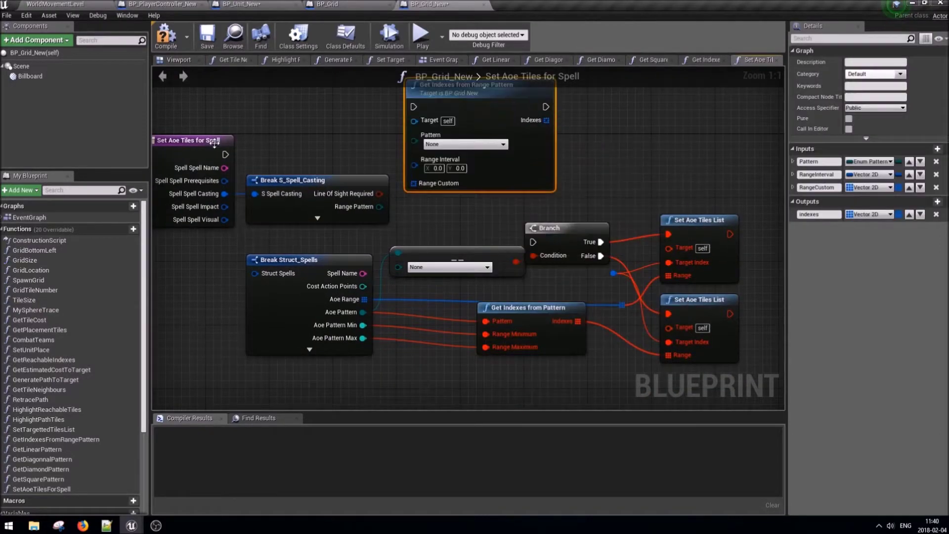
drag(225, 155, 414, 107)
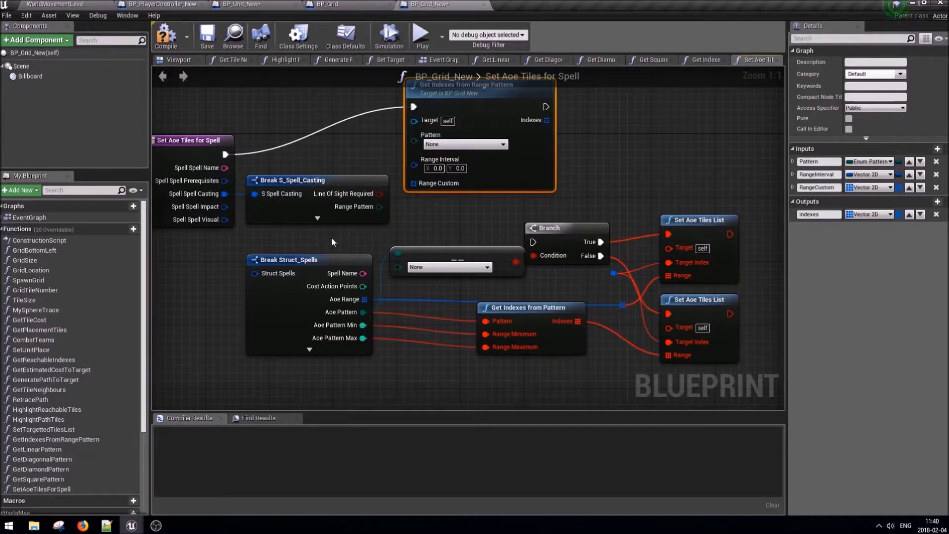
click(317, 218)
Wire Aoe Range Pattern, Aoe Range Interval and Aoe Range Custom Pattern into Get Indexes' Pattern, Range Interval and Range Custom pins.
drag(305, 218, 290, 147)
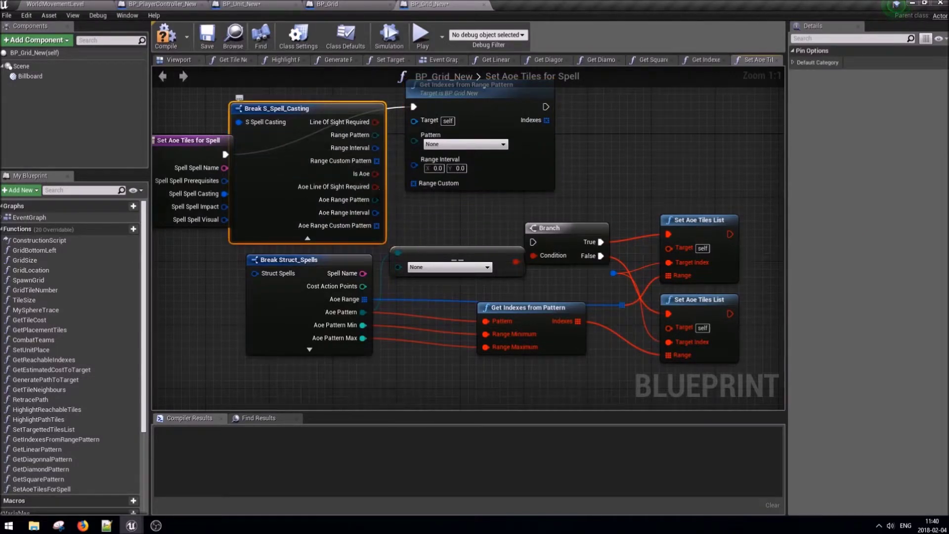
right_drag(383, 202, 401, 229)
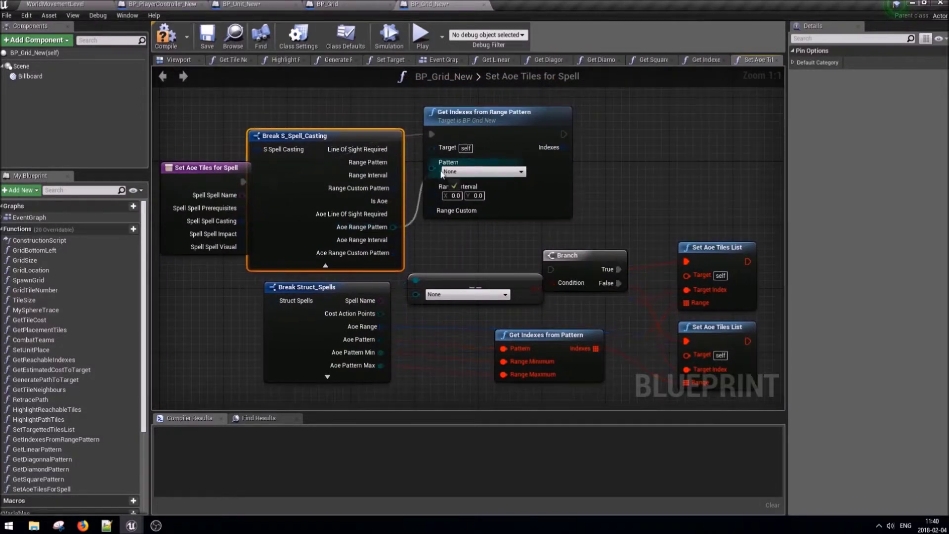
drag(401, 229, 432, 162)
mouse_move(394, 239)
mouse_down()
mouse_move(434, 190)
mouse_move(394, 252)
mouse_up()
click(326, 265)
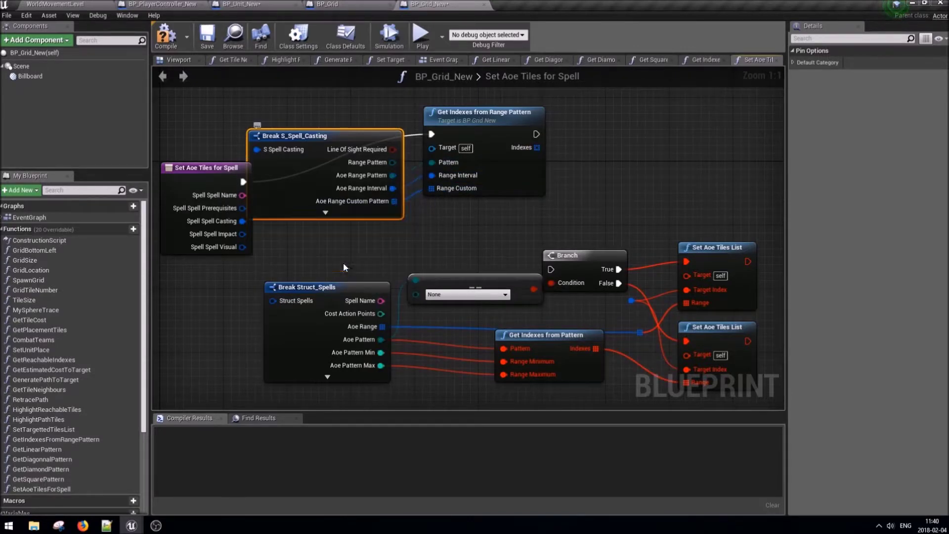
Rearrange the graph: Break S_Spell_Casting lower, old AoE logic and Branch further down.
drag(309, 149, 325, 218)
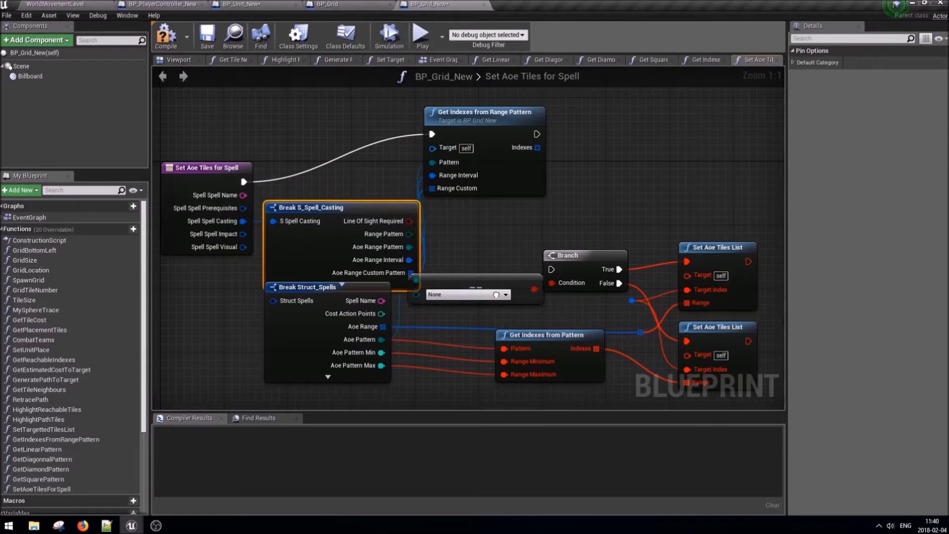
right_drag(507, 276, 479, 233)
mouse_move(683, 371)
mouse_down()
mouse_move(319, 257)
mouse_move(319, 345)
mouse_up()
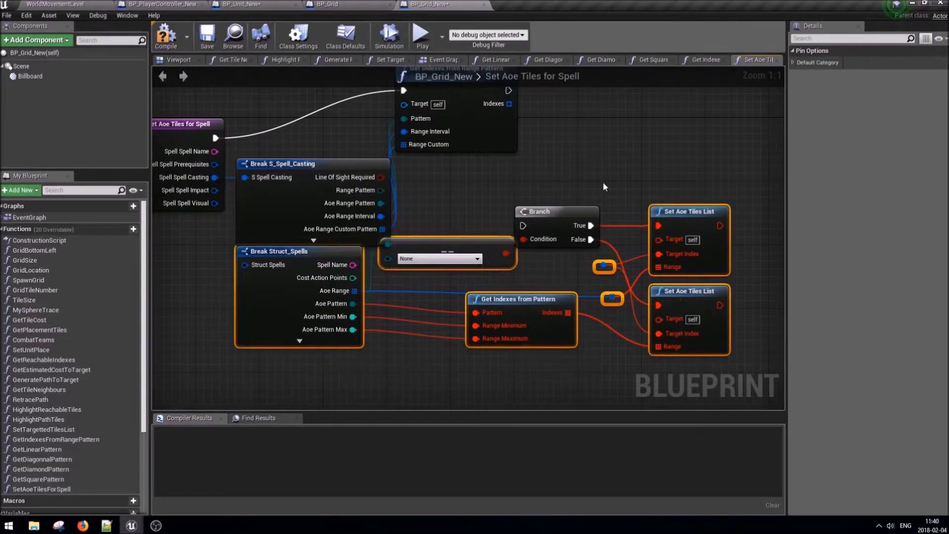
click(544, 211)
drag(543, 211, 544, 323)
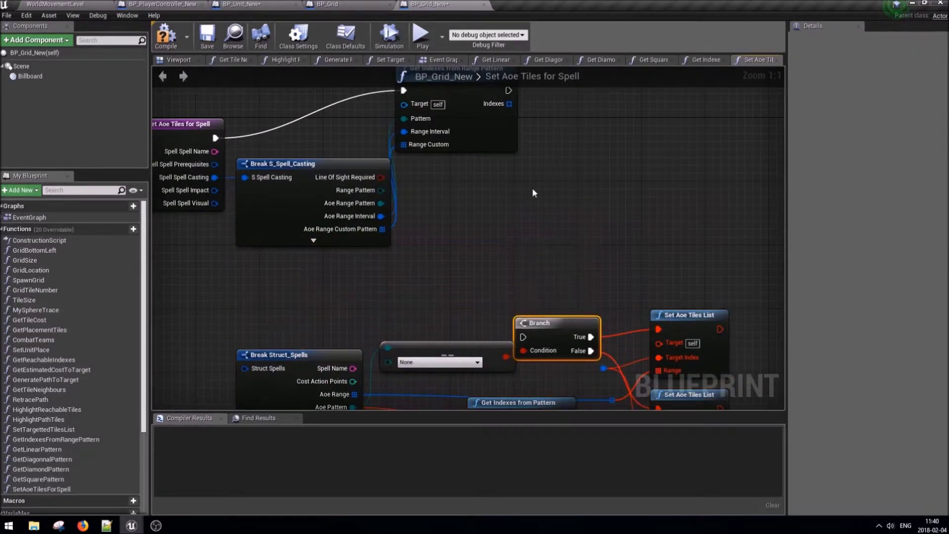
right_drag(450, 81, 470, 154)
drag(470, 154, 479, 201)
click(506, 322)
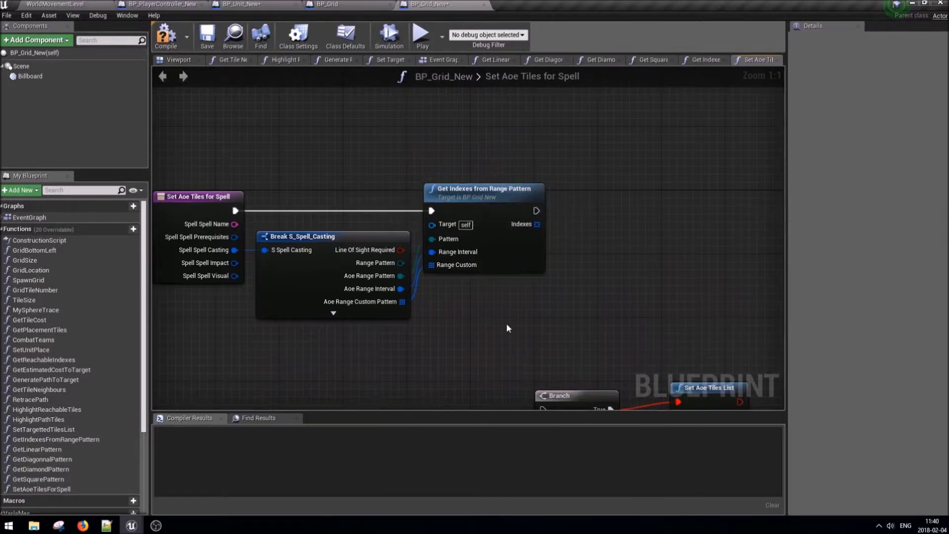
right_drag(507, 322, 484, 276)
Open the Set Aoe Tiles List function in the original BP_Grid blueprint.
click(663, 346)
right_drag(662, 346, 664, 306)
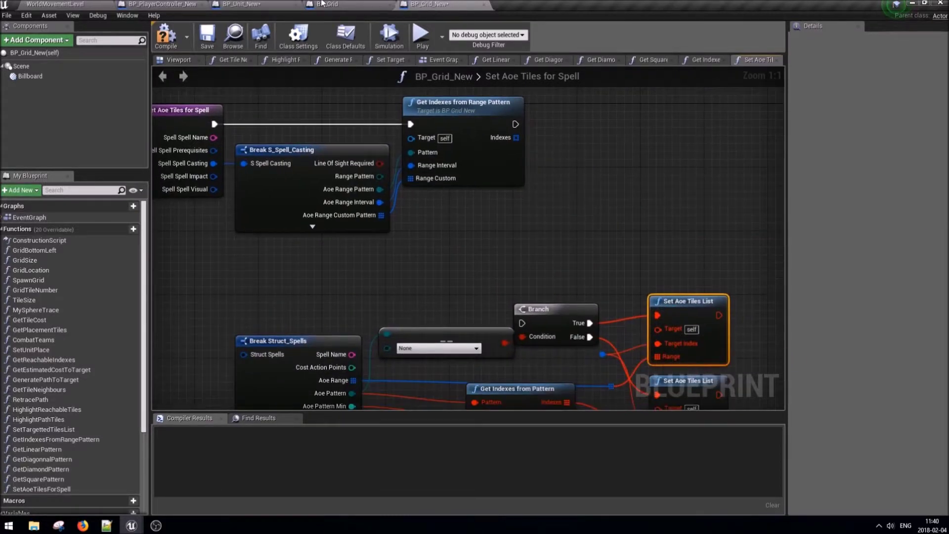
click(237, 4)
click(341, 4)
double_click(654, 183)
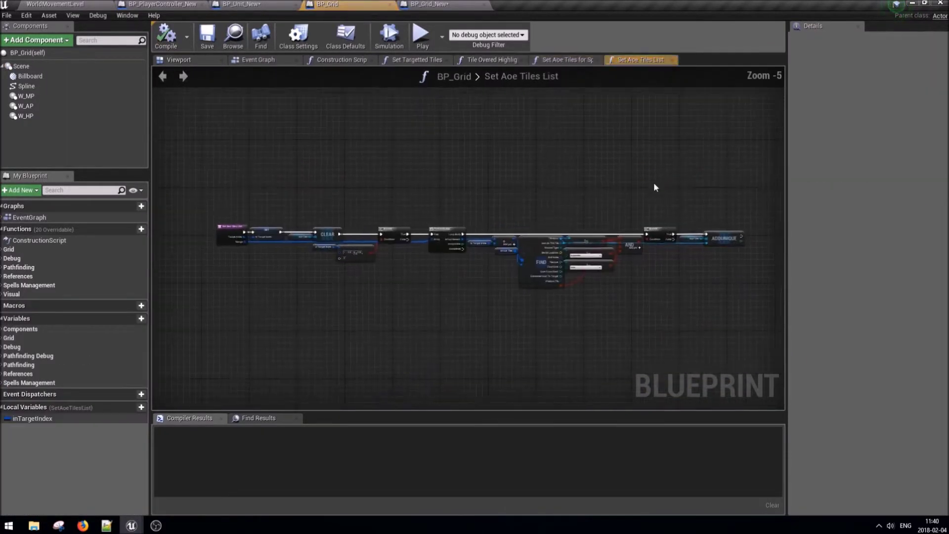
Select all nodes of BP_Grid's Set Aoe Tiles List and create a new SetAoeTilesList function in BP_Grid_New.
drag(757, 333, 274, 186)
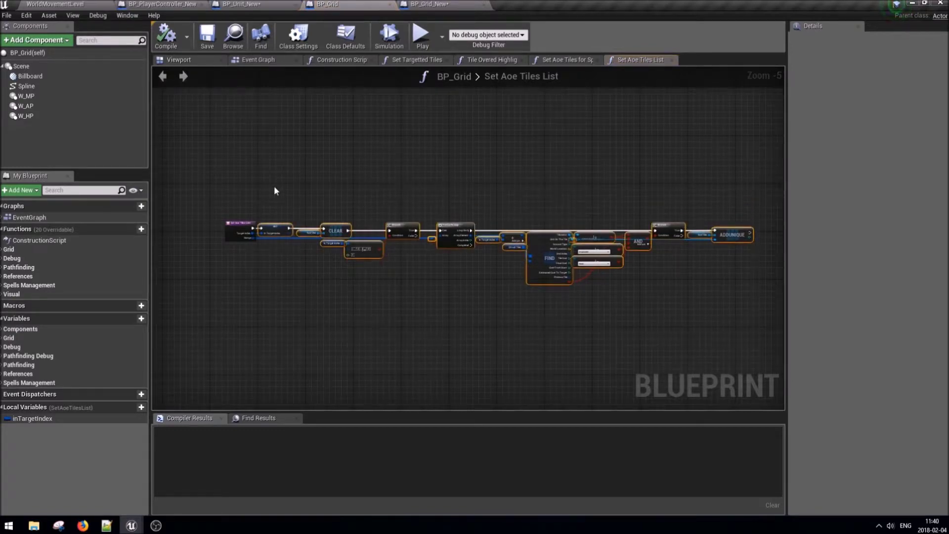
click(430, 4)
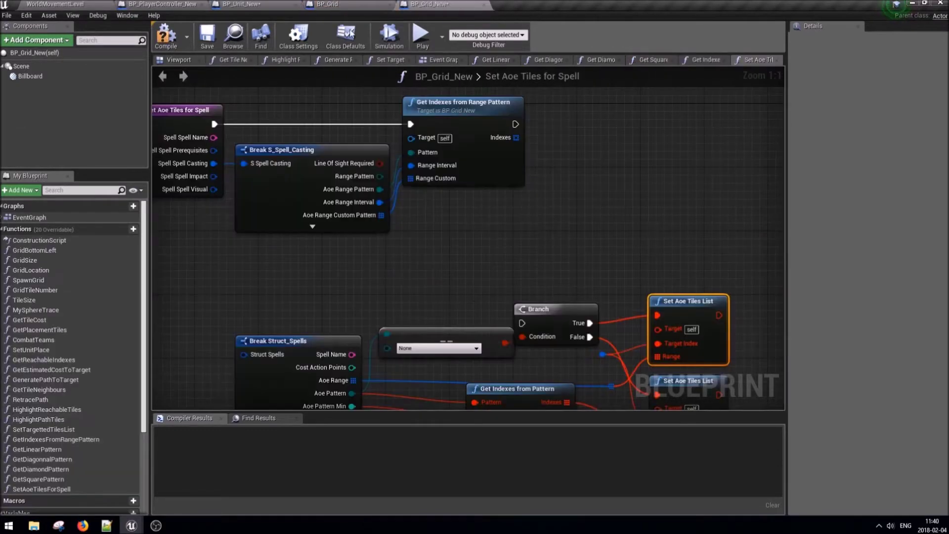
click(122, 229)
text(SetA)
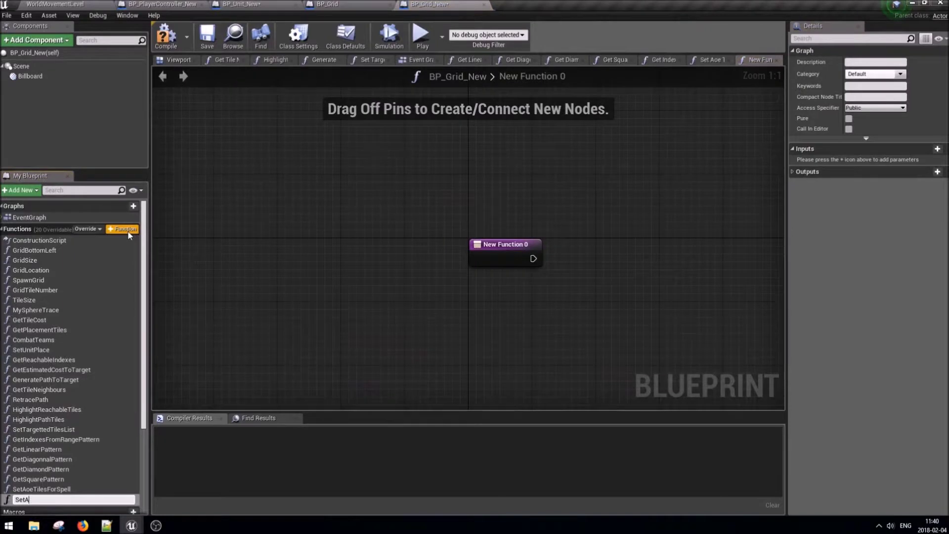
text(oeTilesList)
key(Return)
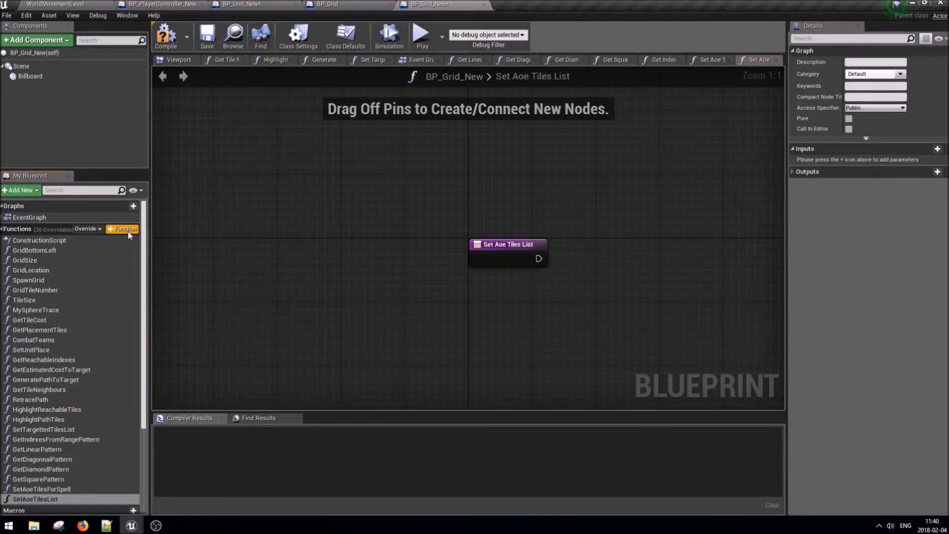
Paste the copied nodes into the new function and connect the entry's execution to the SET node.
right_drag(421, 238, 252, 186)
key(ctrl+v)
drag(340, 153, 677, 194)
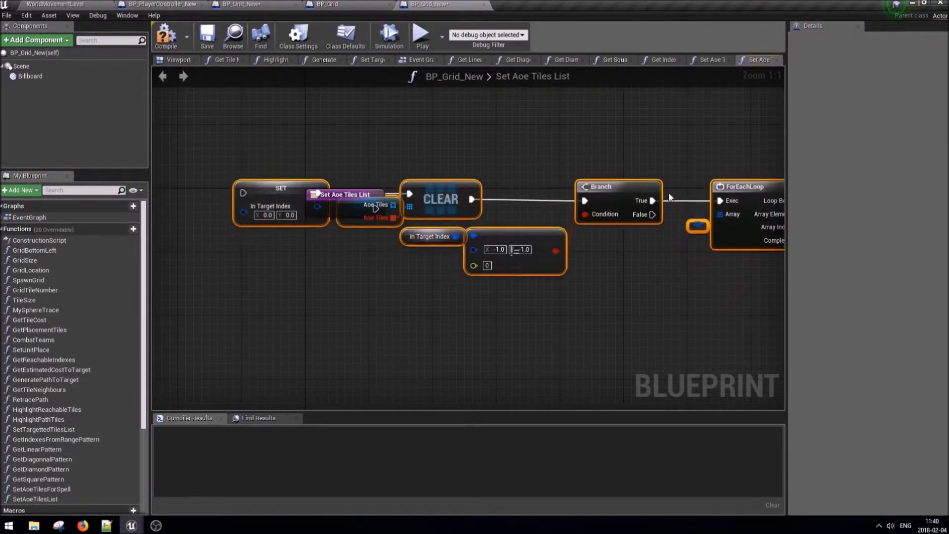
drag(285, 181, 460, 196)
mouse_move(375, 208)
mouse_down()
mouse_move(428, 211)
mouse_move(419, 208)
mouse_up()
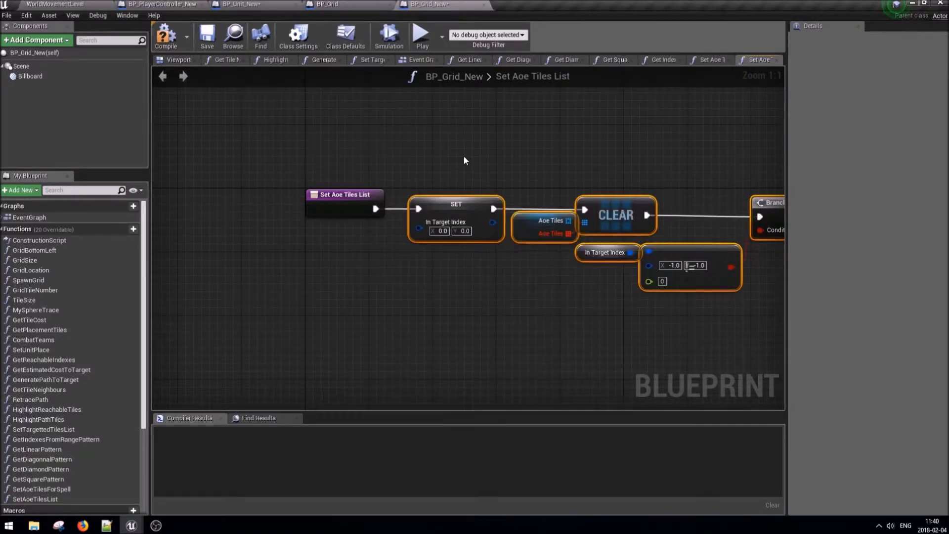
click(465, 157)
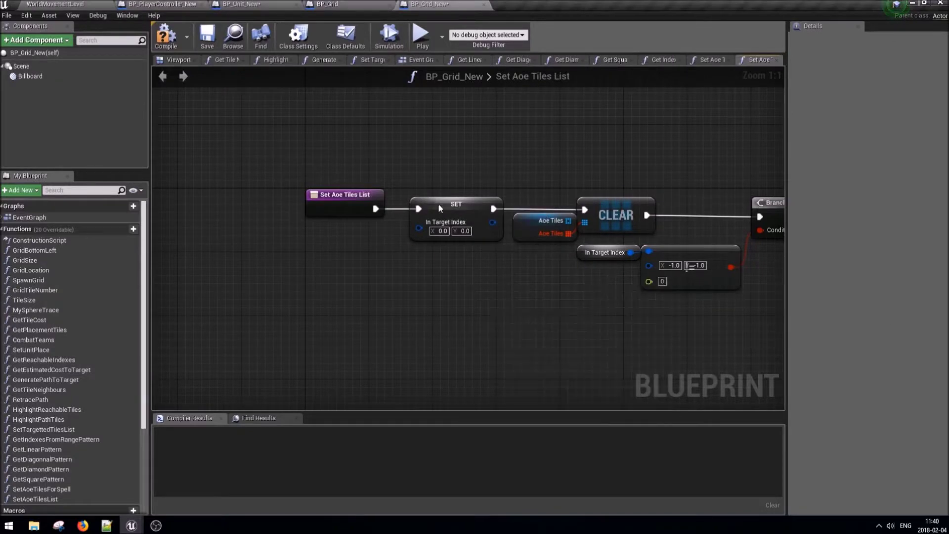
Turn In Target Index into a function input wired from the entry node.
right_click(424, 228)
key(Escape)
drag(420, 228, 339, 207)
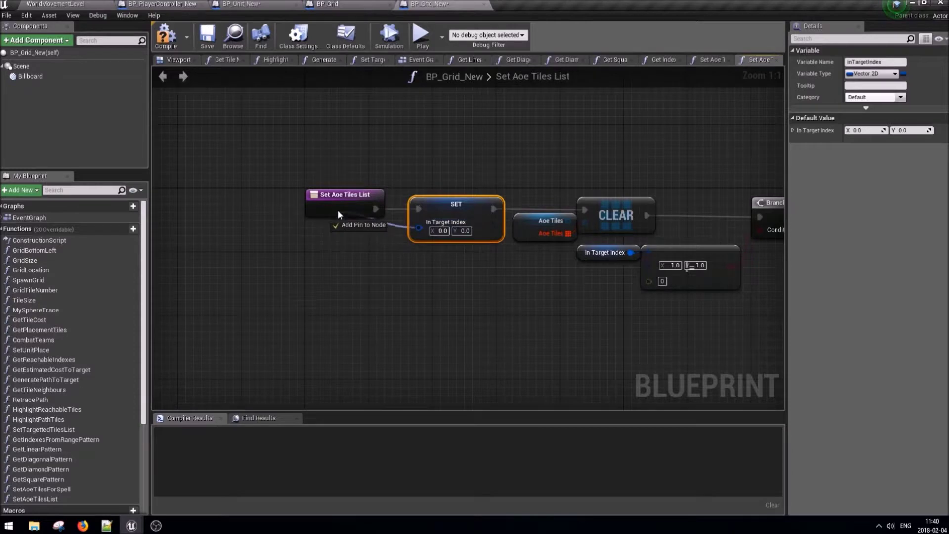
right_drag(330, 288, 220, 285)
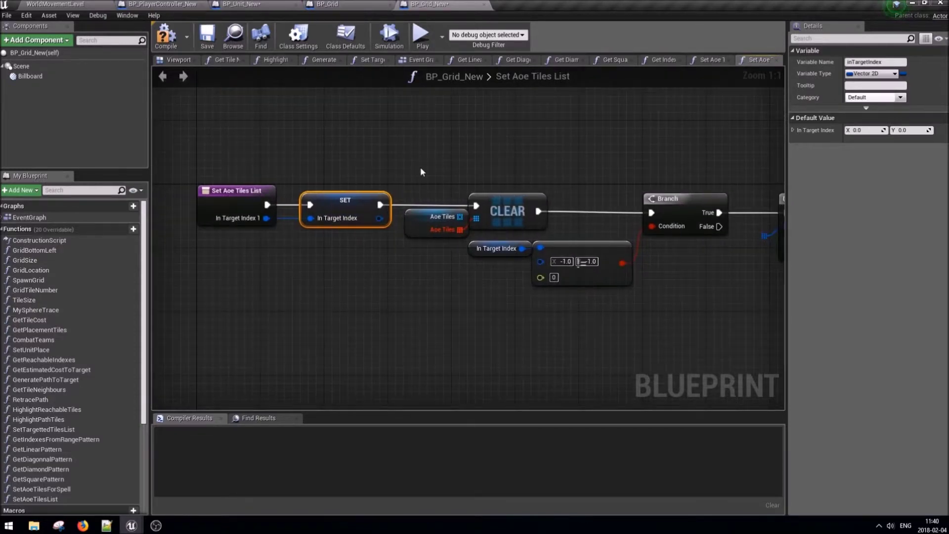
Connect Aoe Tiles to the CLEAR node and add the ForEachLoop array as a new function input.
drag(460, 217, 476, 217)
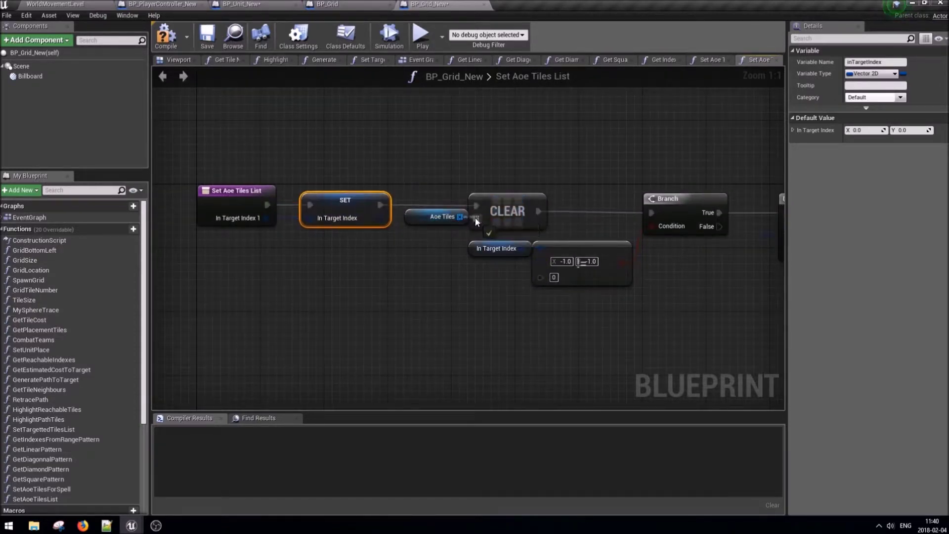
right_drag(515, 300, 432, 312)
click(363, 222)
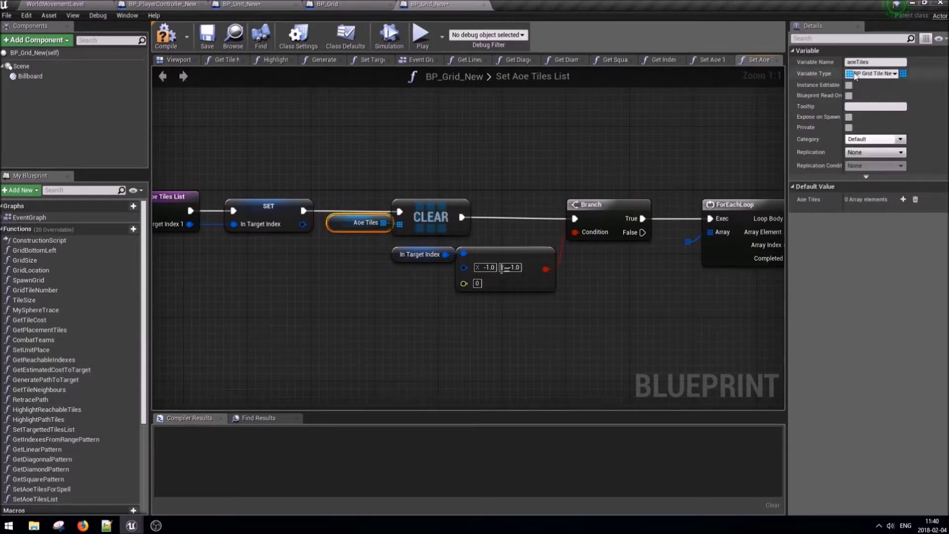
click(417, 263)
mouse_move(632, 228)
right_down()
mouse_move(730, 231)
mouse_move(600, 233)
right_up()
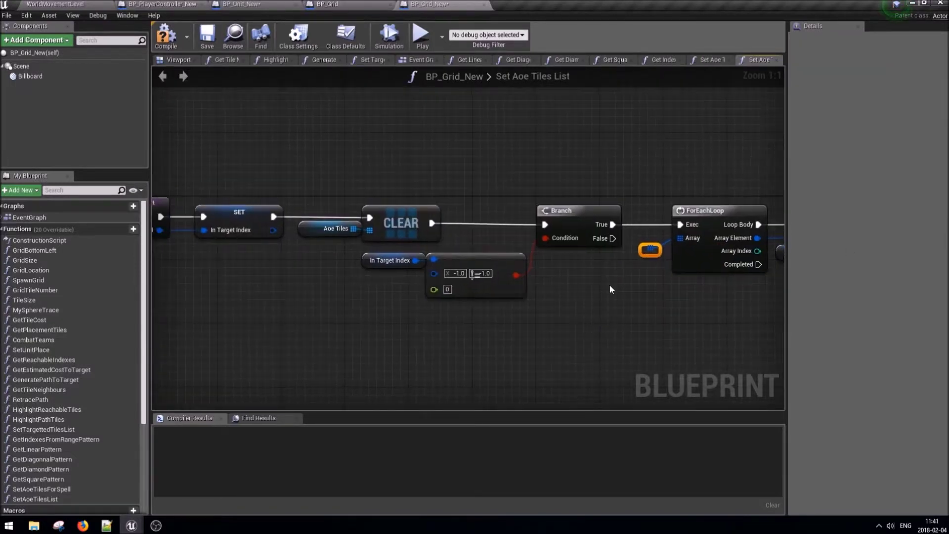
mouse_move(647, 249)
mouse_down()
mouse_move(105, 249)
mouse_move(337, 221)
mouse_up()
click(333, 202)
Rename the function inputs to Target and AoeRange.
click(817, 161)
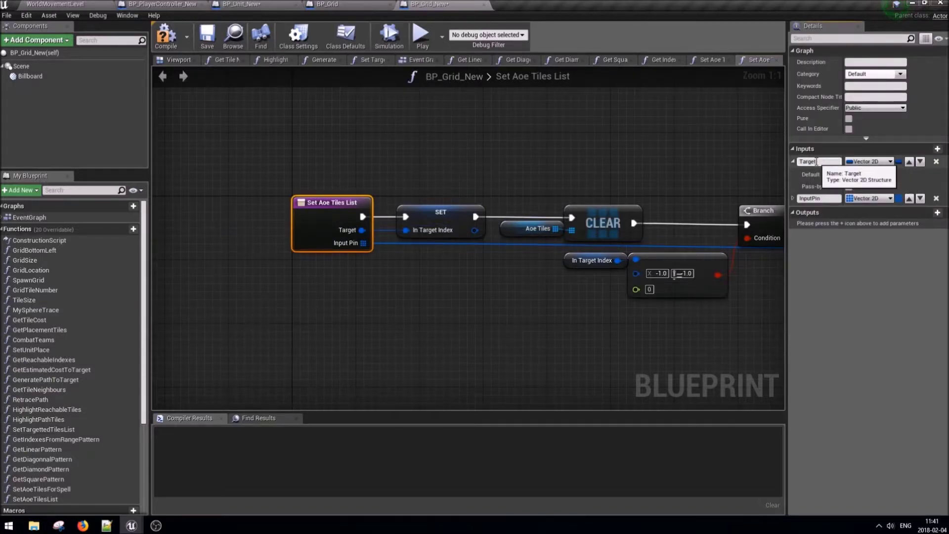
click(808, 199)
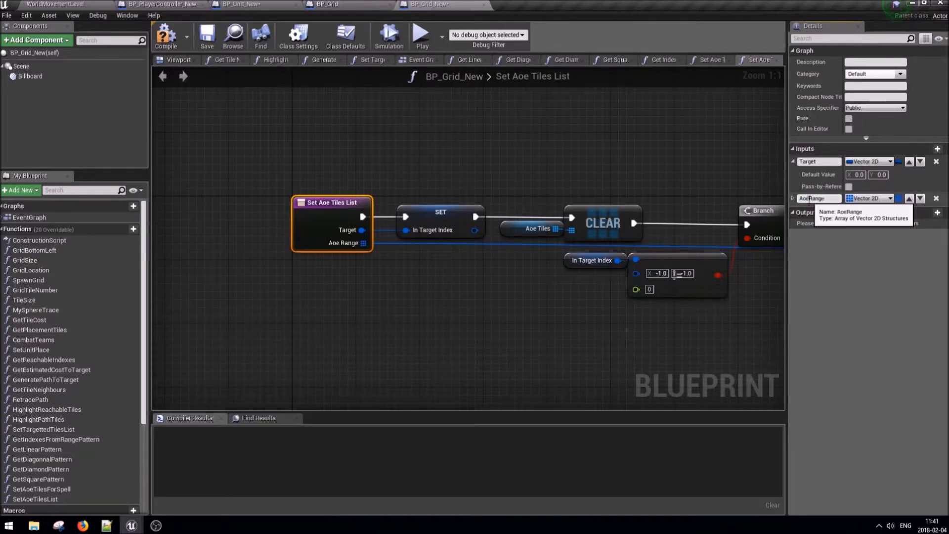
right_drag(648, 241, 148, 237)
right_drag(449, 246, 345, 248)
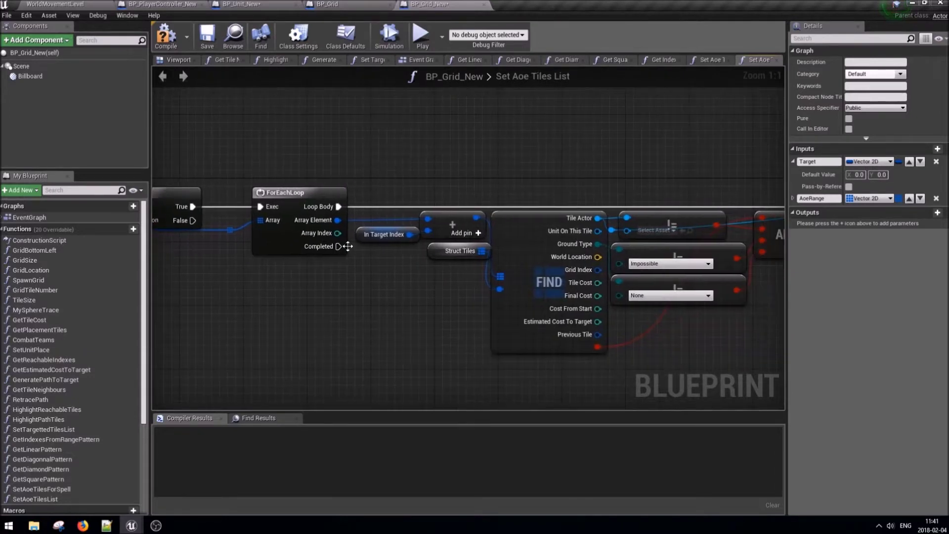
click(384, 234)
Delete the old Struct Tiles getter and place a fresh Struct Tiles node via search.
click(458, 251)
key(Delete)
right_click(400, 288)
text(struct tile)
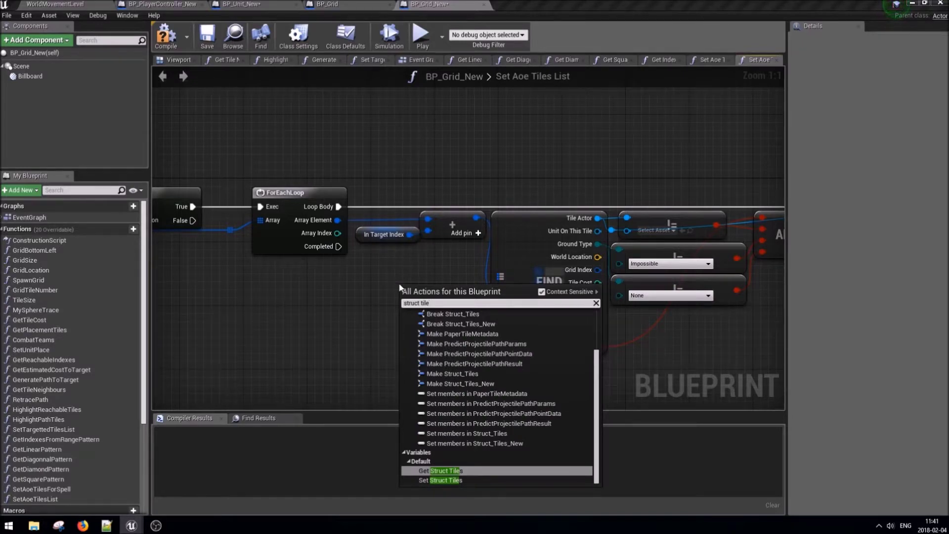
click(453, 472)
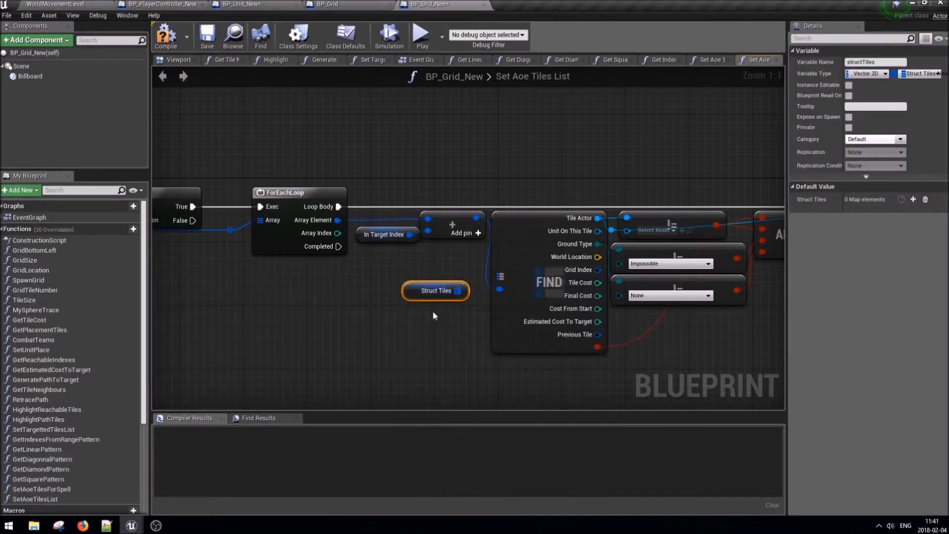
Wire Struct Tiles into FIND's array input and Tile Actor into the != comparison.
mouse_move(461, 291)
mouse_down()
mouse_move(500, 277)
mouse_move(451, 282)
mouse_up()
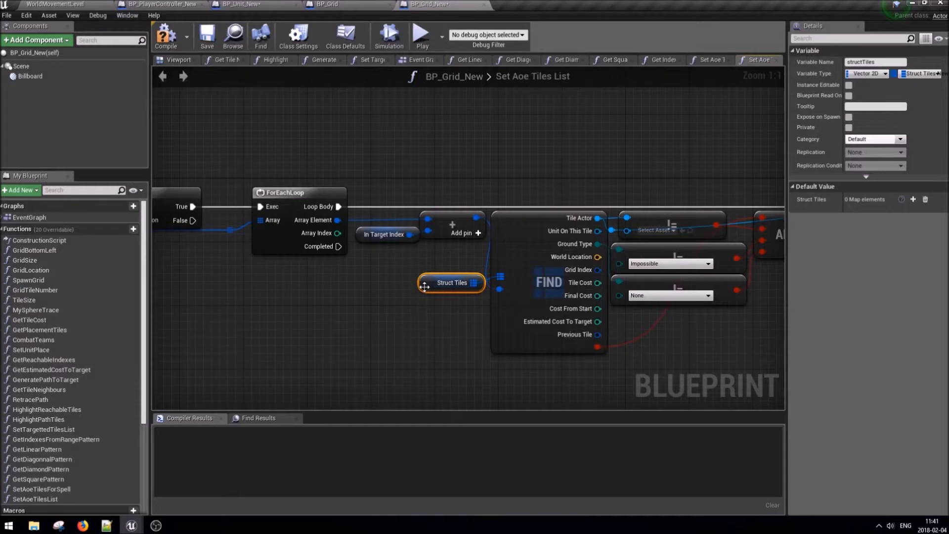
right_drag(482, 252, 351, 259)
right_click(374, 236)
click(420, 296)
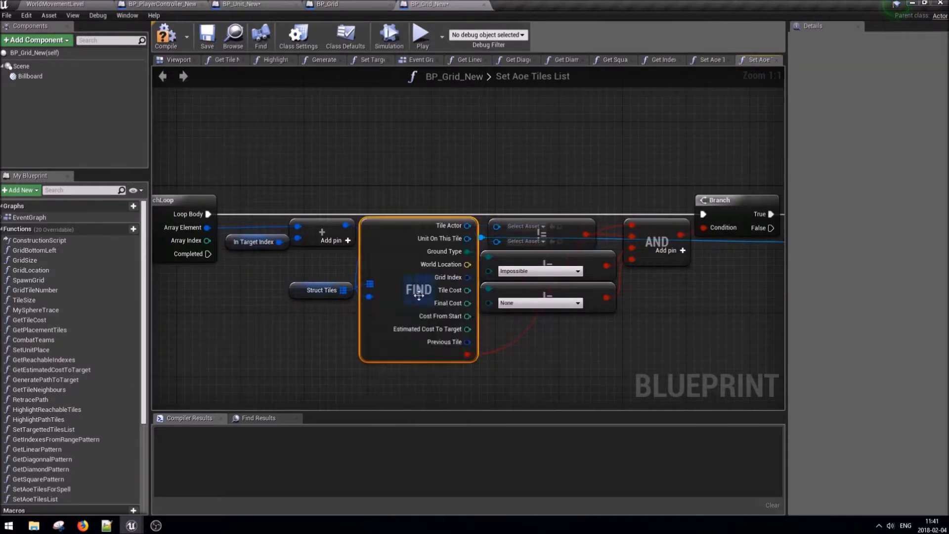
right_drag(573, 274, 401, 283)
drag(296, 233, 326, 234)
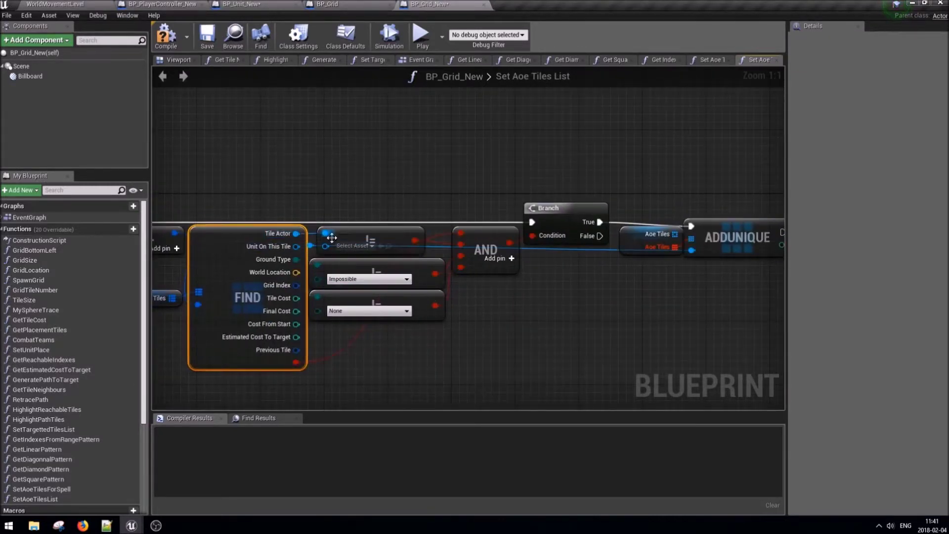
right_drag(443, 285, 365, 287)
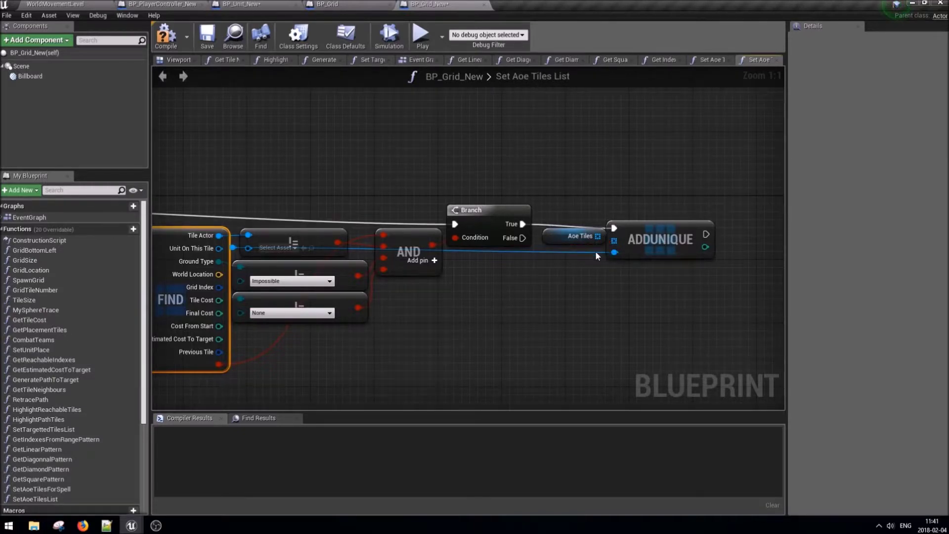
Connect Aoe Tiles to ADDUNIQUE's array input and review the graph back to the entry node.
mouse_move(598, 237)
mouse_down()
mouse_move(616, 242)
mouse_move(219, 236)
mouse_up()
click(238, 249)
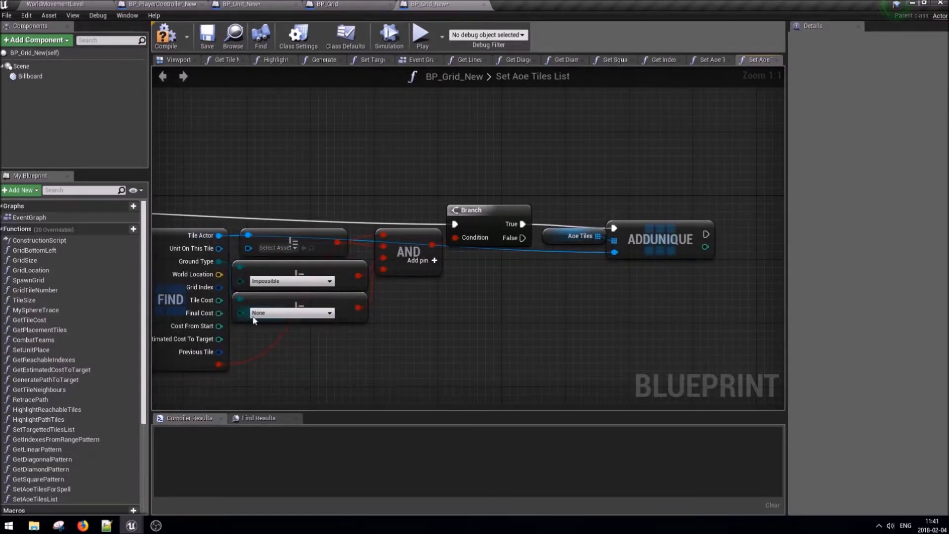
right_drag(242, 299, 342, 276)
scroll(457, 336, down, 3)
right_drag(613, 286, 668, 273)
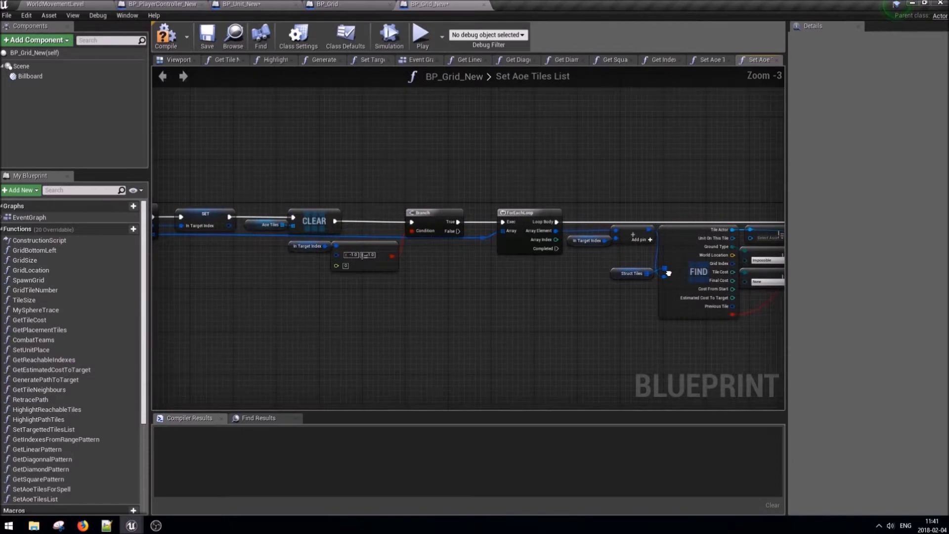
right_drag(348, 235, 495, 237)
scroll(332, 220, up, 1)
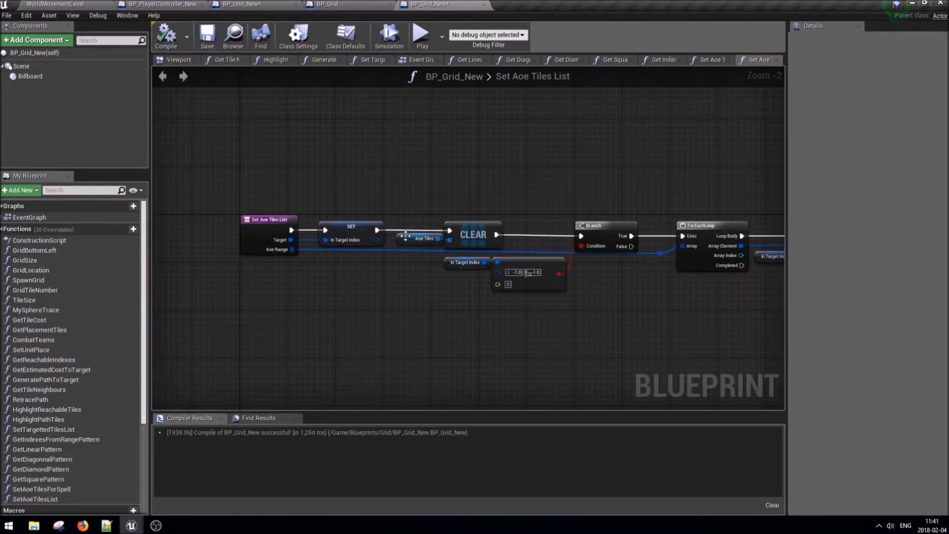
In Set Aoe Tiles for Spell, add a Set Aoe Tiles List call fed by Get Indexes' Indexes output.
scroll(456, 216, up, 2)
click(714, 63)
right_drag(462, 197, 527, 165)
drag(508, 160, 542, 168)
text(set a)
key(Up)
key(Up)
key(Return)
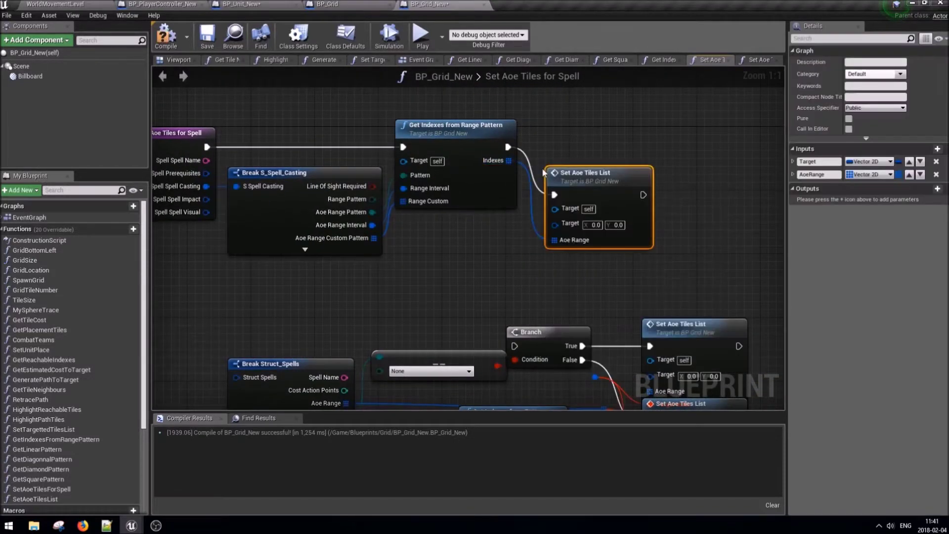
drag(566, 176, 566, 131)
right_drag(198, 213, 275, 228)
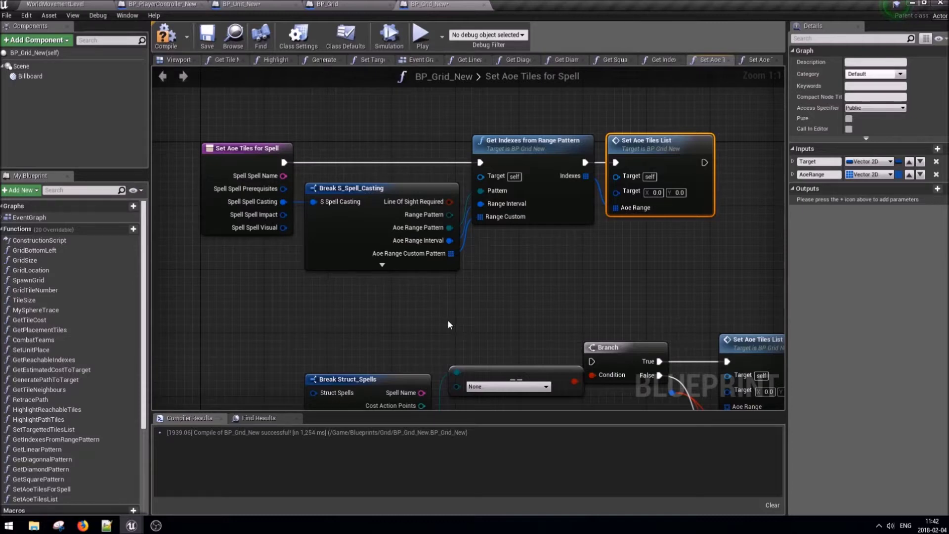
Expose the Target pin as a function input named Target Index and save BP_Grid_New.
click(222, 173)
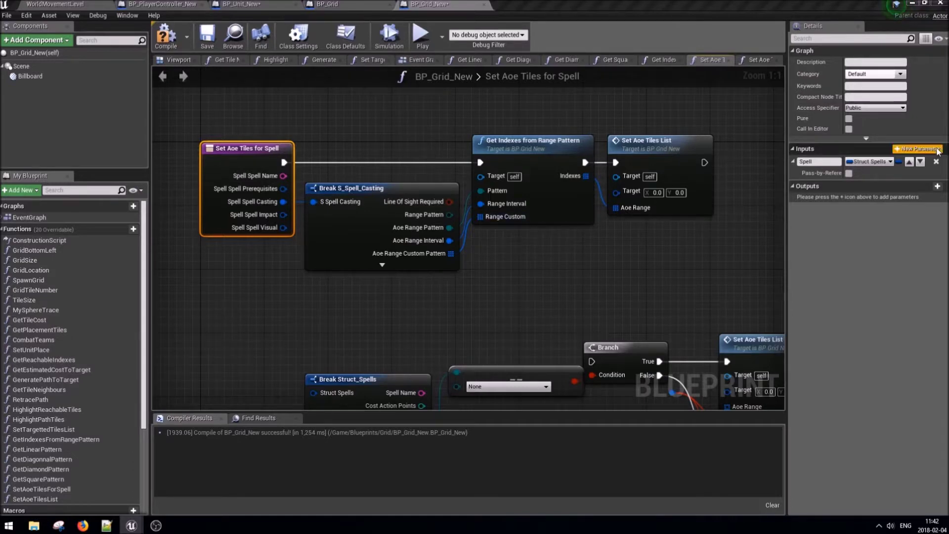
click(580, 227)
drag(615, 193, 227, 158)
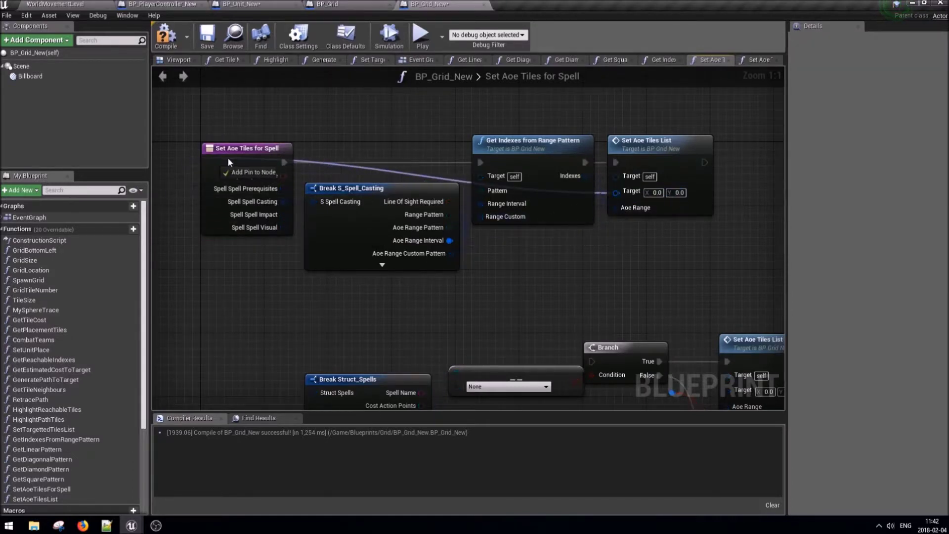
click(239, 204)
text(TargetIndex)
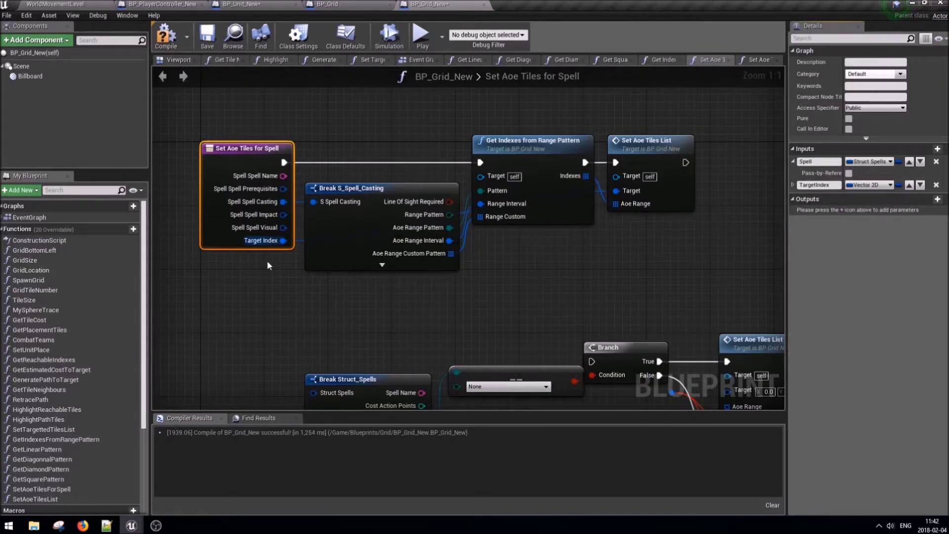
click(267, 260)
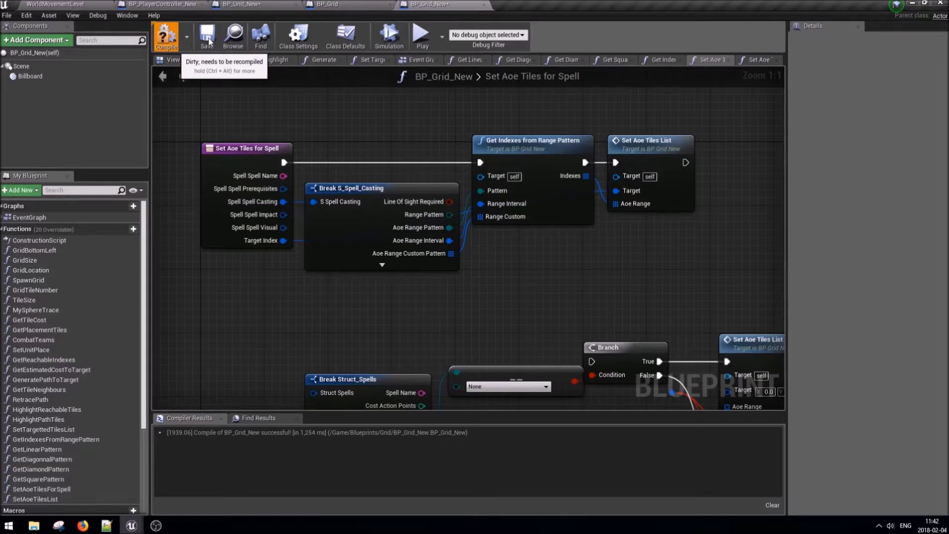
click(207, 39)
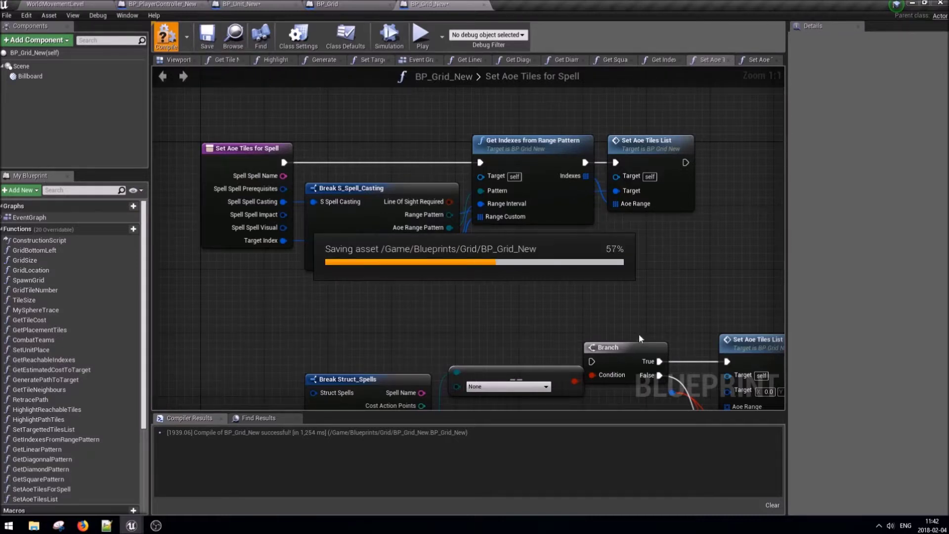
Delete the old Branch, Break Struct and Set Aoe nodes, then compile the grid blueprint.
right_drag(645, 305, 560, 144)
scroll(559, 144, down, 2)
drag(285, 186, 699, 343)
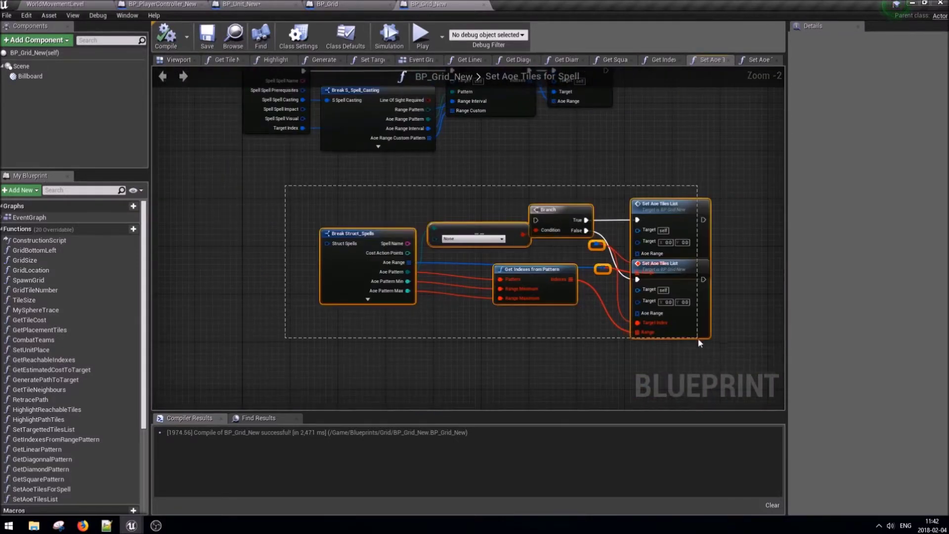
key(Delete)
right_drag(367, 215, 367, 324)
scroll(366, 324, up, 2)
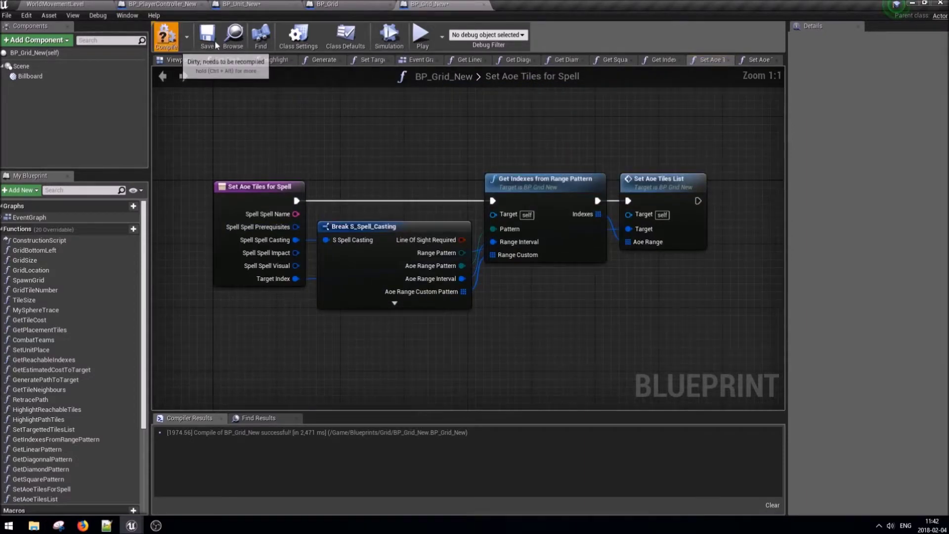
key(F7)
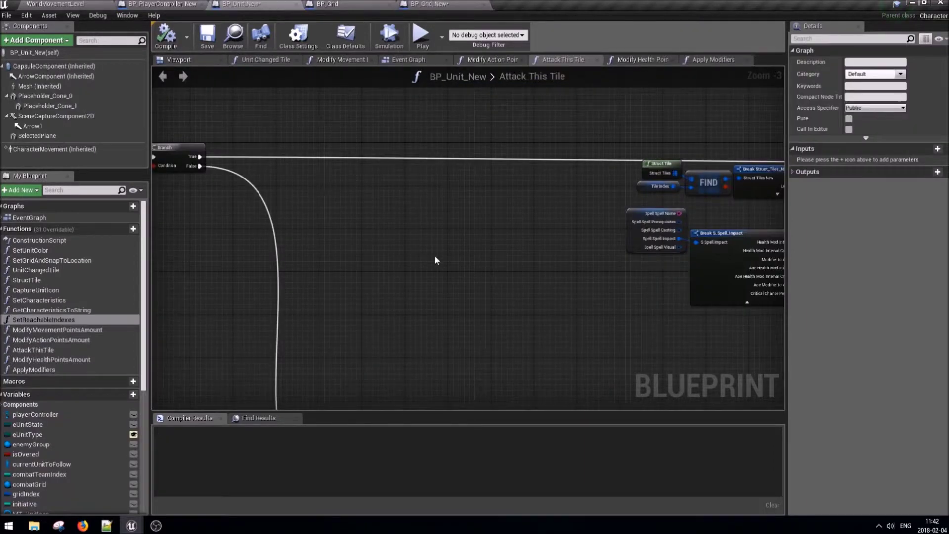
Add a Combat Grid getter and a Set Aoe Tiles for Spell call from it.
right_drag(335, 186, 360, 206)
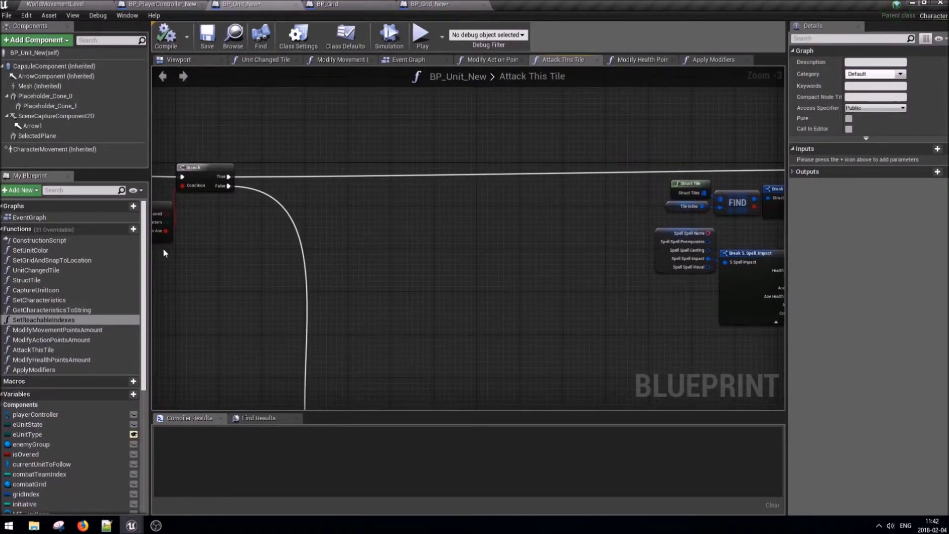
right_click(360, 218)
text(get gri)
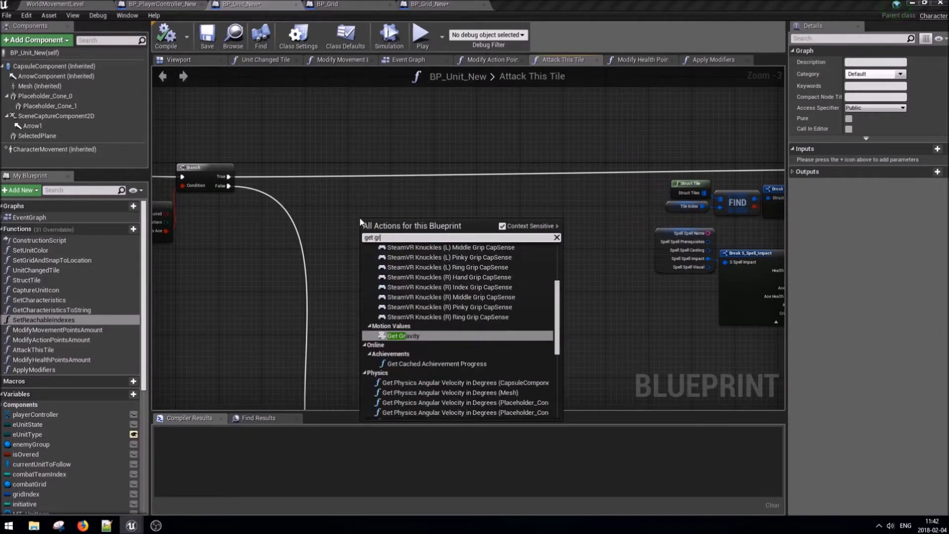
text(d)
key(Return)
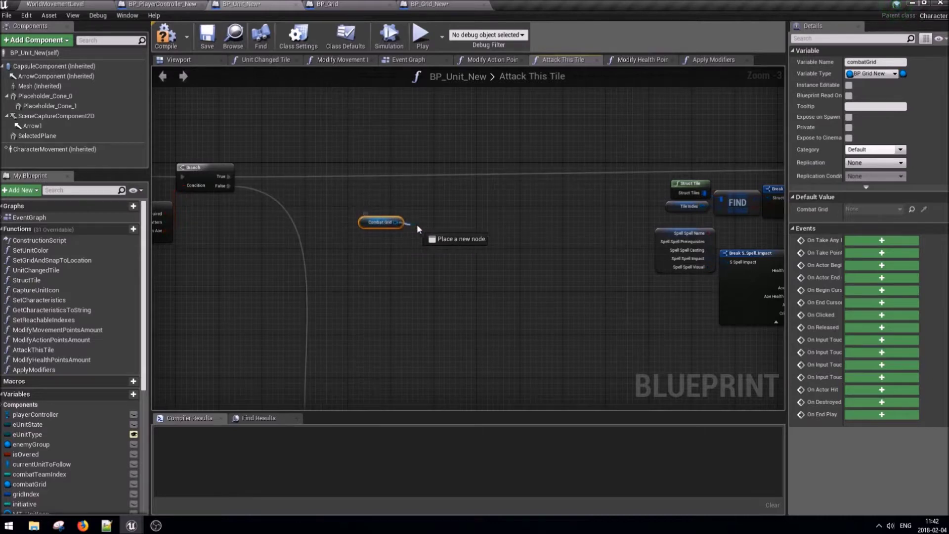
drag(397, 222, 423, 224)
text(set aoe tile)
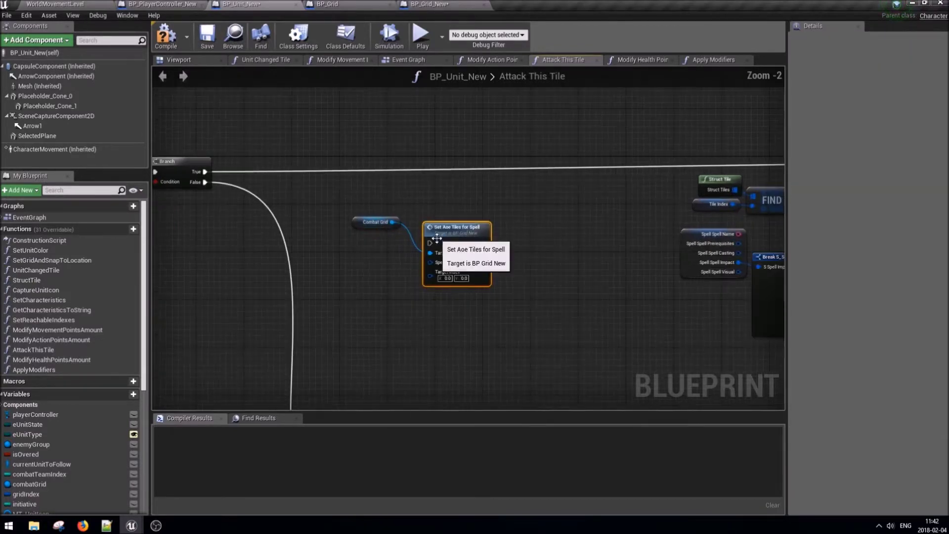
scroll(459, 233, up, 1)
drag(468, 239, 445, 254)
right_drag(444, 250, 378, 238)
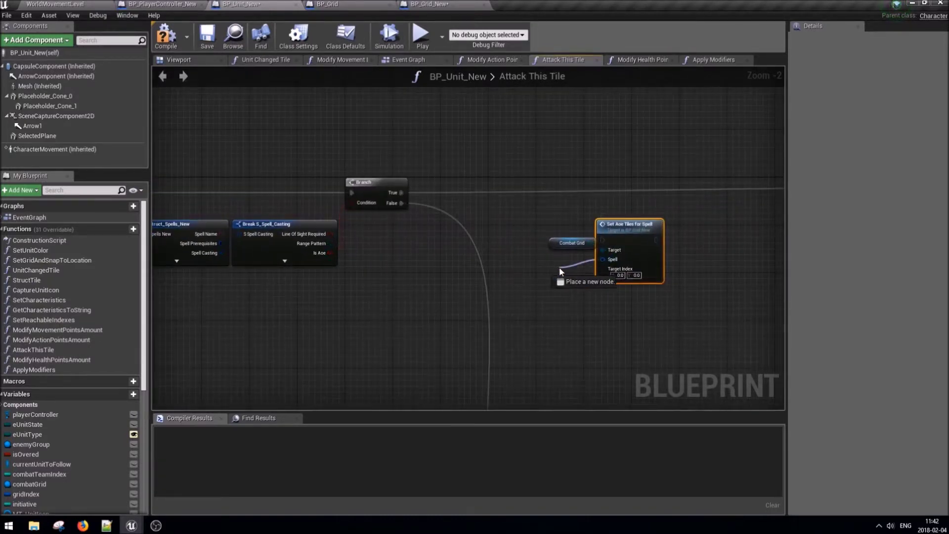
Promote the Spell input to a variable and attach a Grid Index getter to Target Index.
drag(610, 263, 559, 267)
text(prom)
key(Return)
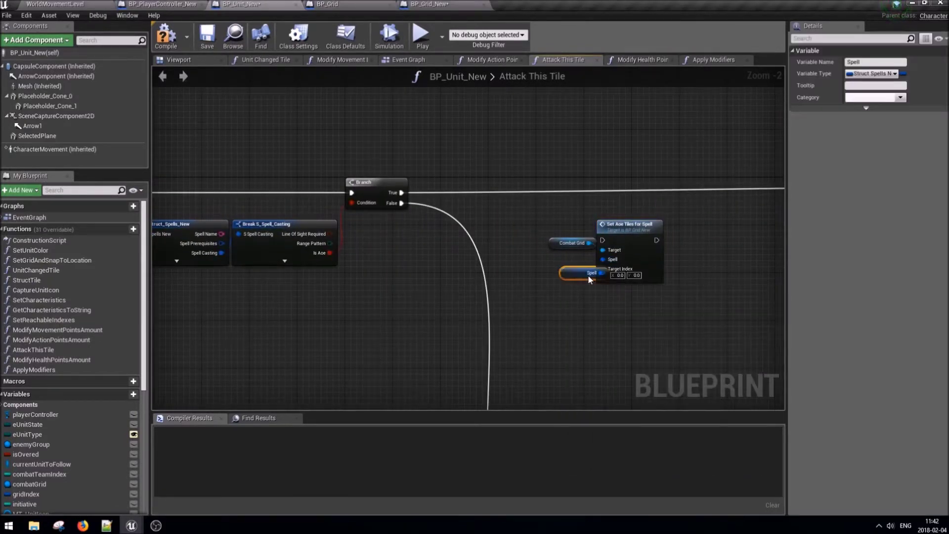
mouse_move(571, 270)
mouse_down()
mouse_move(559, 258)
mouse_move(585, 277)
mouse_up()
text(index)
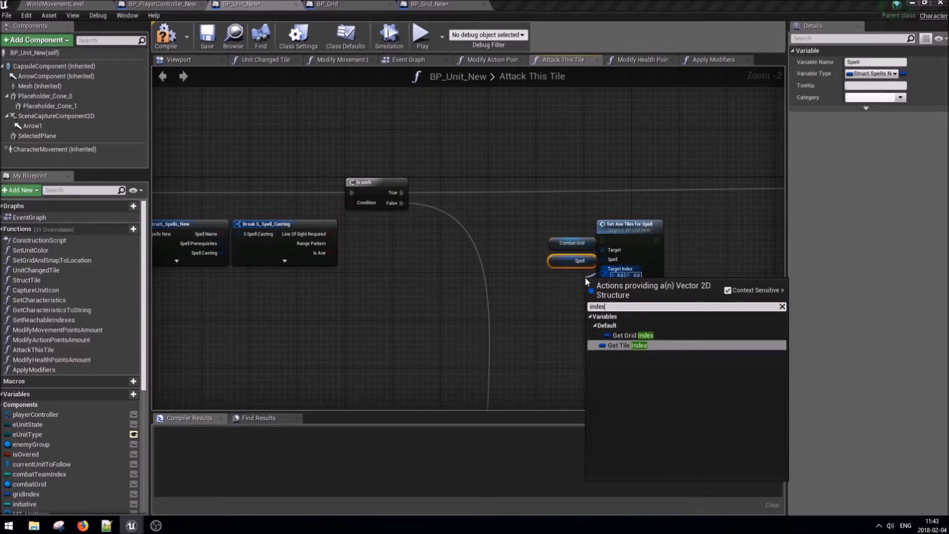
key(Up)
key(Return)
Feed Target Index from a Get Tile Index node and connect Branch True to Set Aoe Tiles for Spell.
mouse_move(399, 235)
right_down()
mouse_move(648, 267)
mouse_move(511, 270)
right_up()
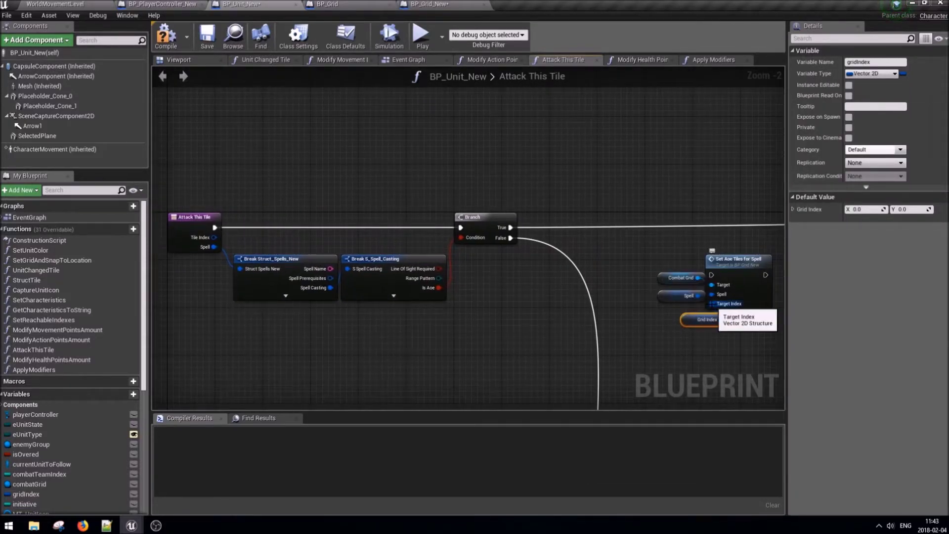
drag(712, 303, 689, 310)
text(get tile)
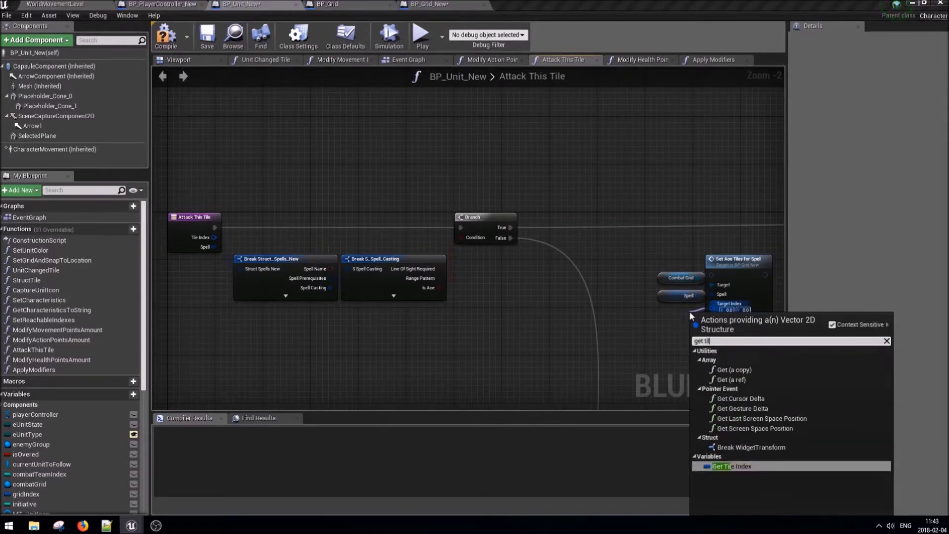
key(Return)
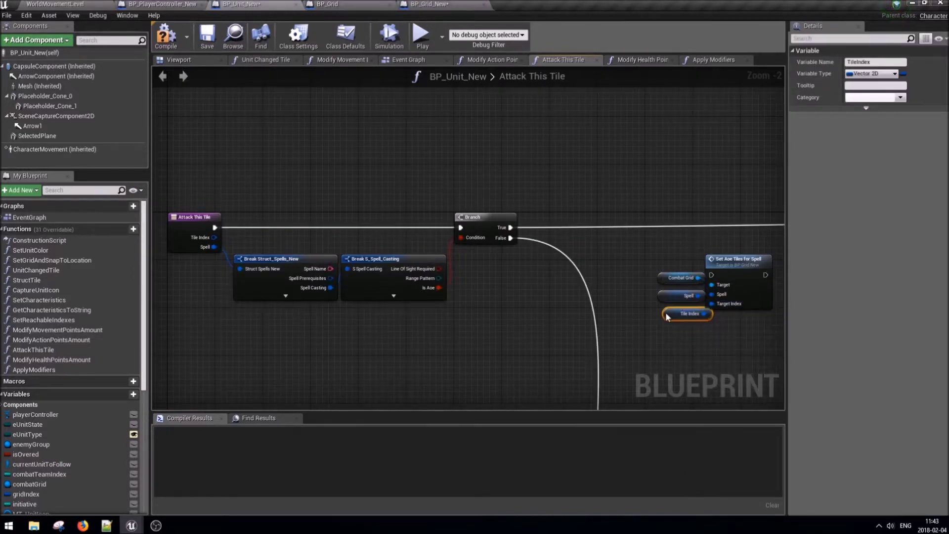
right_drag(612, 284, 516, 270)
drag(407, 243, 620, 289)
Straighten the wires into Set Aoe Tiles for Spell's exec, Target, Spell and Target Index inputs.
right_click(413, 246)
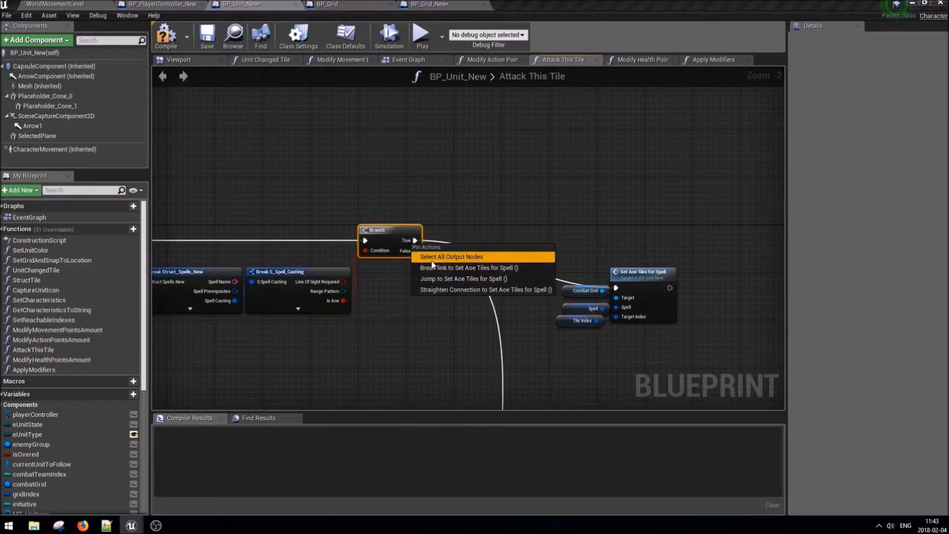
click(426, 286)
scroll(626, 253, up, 1)
right_click(626, 251)
click(643, 271)
right_click(624, 258)
click(643, 307)
right_click(613, 270)
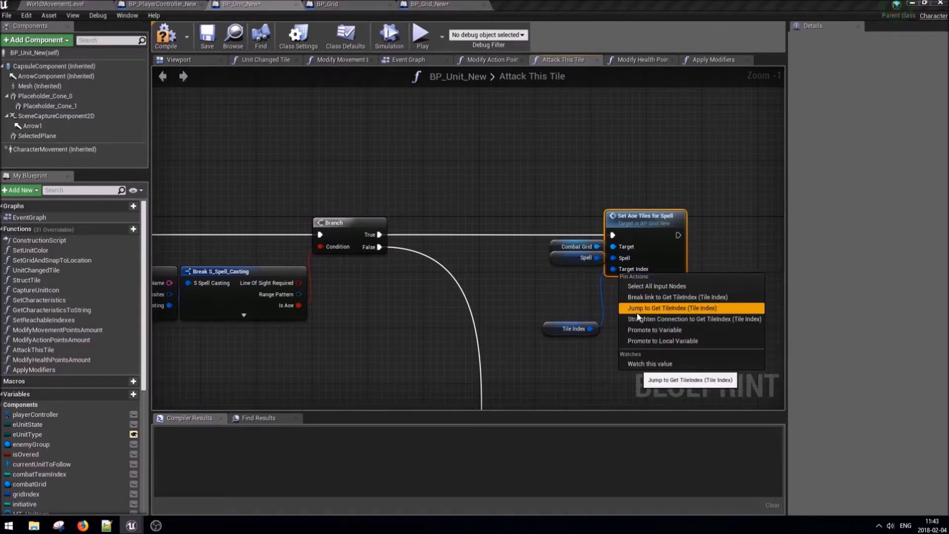
click(637, 315)
mouse_move(636, 319)
right_down()
mouse_move(672, 231)
mouse_move(424, 253)
right_up()
Get Combat Grid's Aoe Tiles and run a ForEachLoop over them after Set Aoe Tiles for Spell.
drag(321, 268, 423, 269)
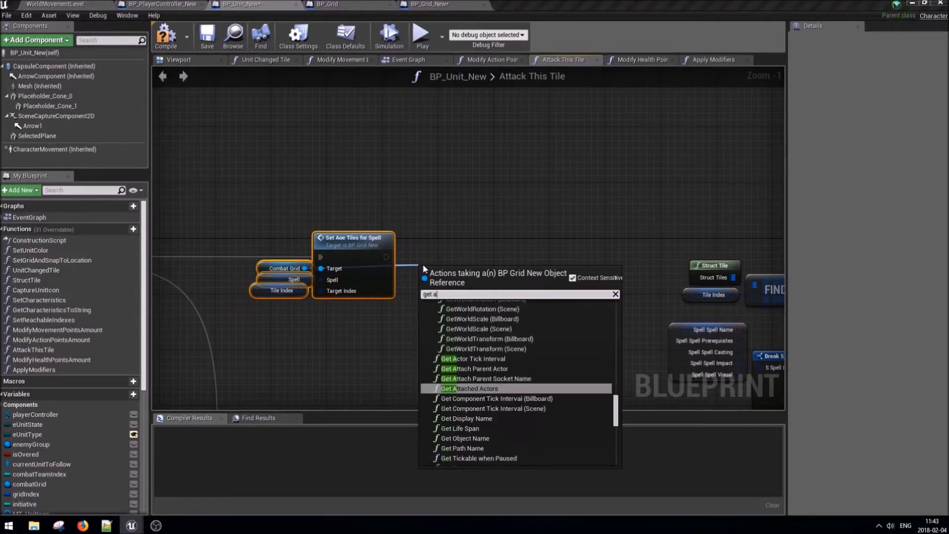
text(get aoe ti)
key(Return)
drag(488, 273, 510, 275)
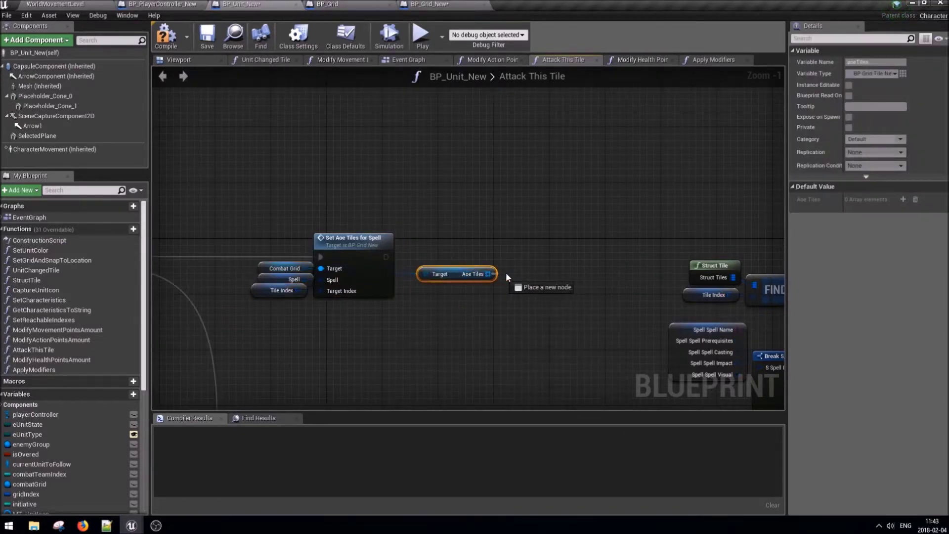
text(forea)
key(Return)
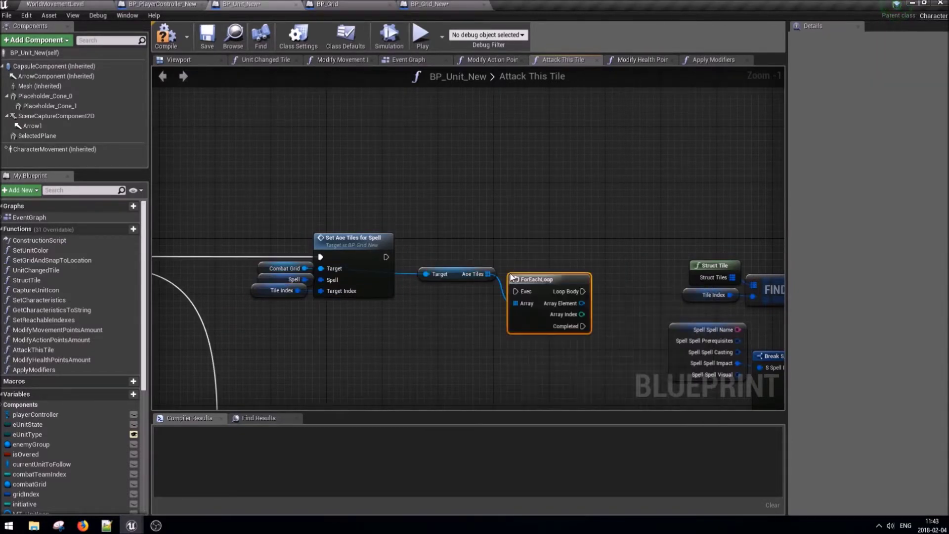
drag(386, 257, 517, 292)
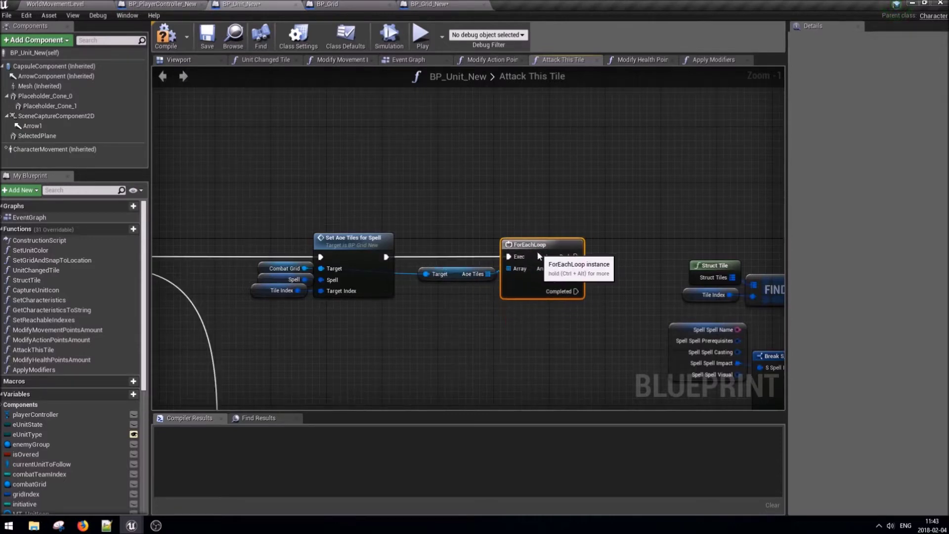
right_click(509, 269)
click(544, 282)
drag(390, 312, 591, 228)
right_drag(616, 336, 449, 299)
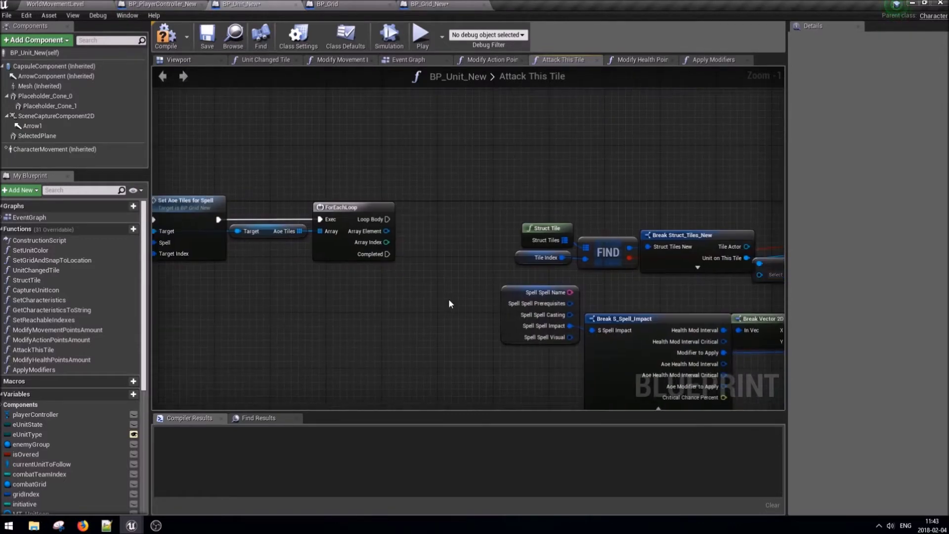
Feed each Array Element's Grid Index into FIND instead of Tile Index, and run the Branch from Loop Body.
drag(382, 237, 419, 252)
text(grid)
key(Return)
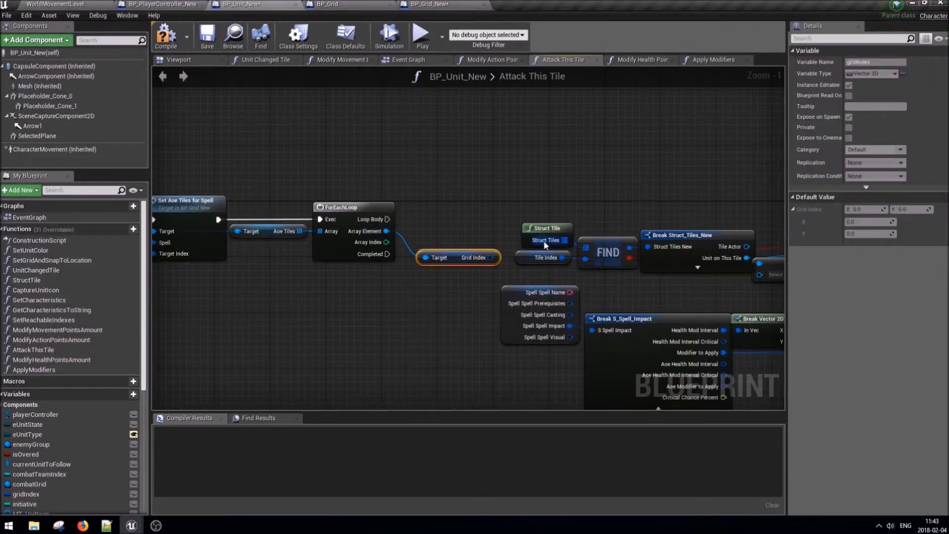
click(529, 262)
key(Delete)
drag(490, 258, 585, 258)
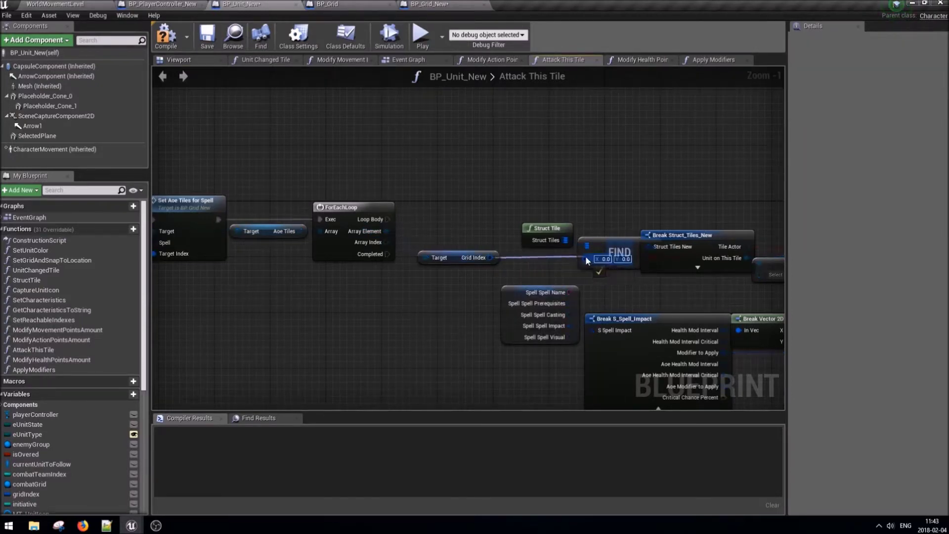
right_drag(666, 275, 450, 271)
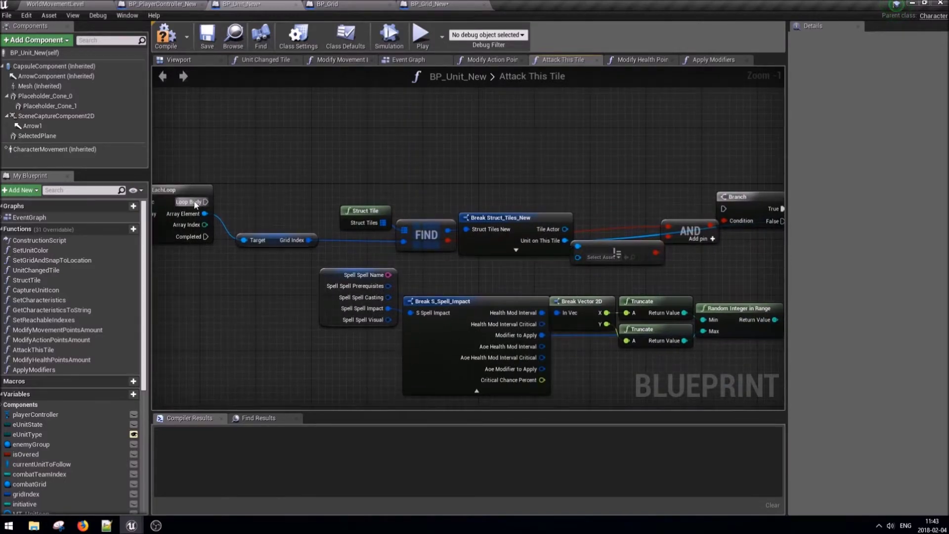
drag(195, 204, 724, 208)
scroll(534, 183, down, 2)
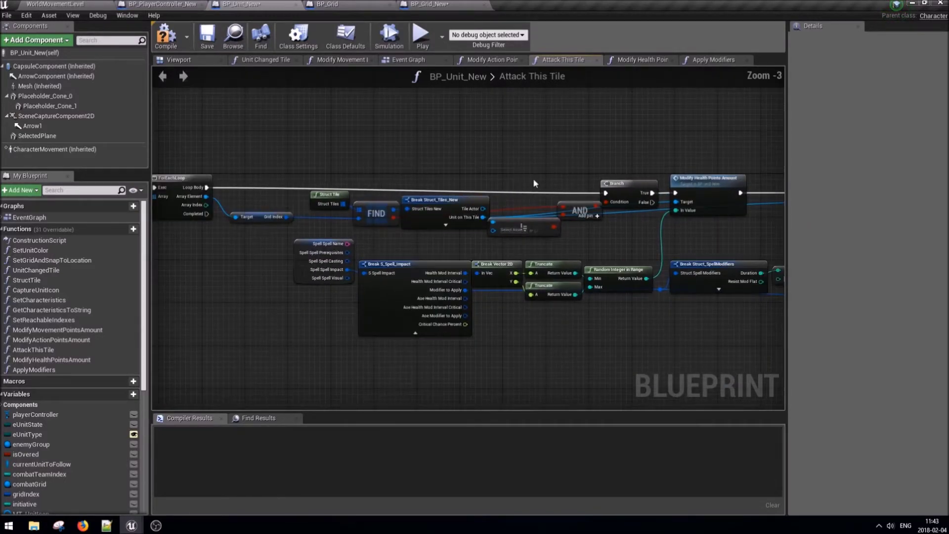
Shift the right-hand node group left to bring Apply Modifiers into working view.
right_drag(687, 255, 598, 235)
scroll(724, 283, down, 2)
drag(748, 319, 453, 204)
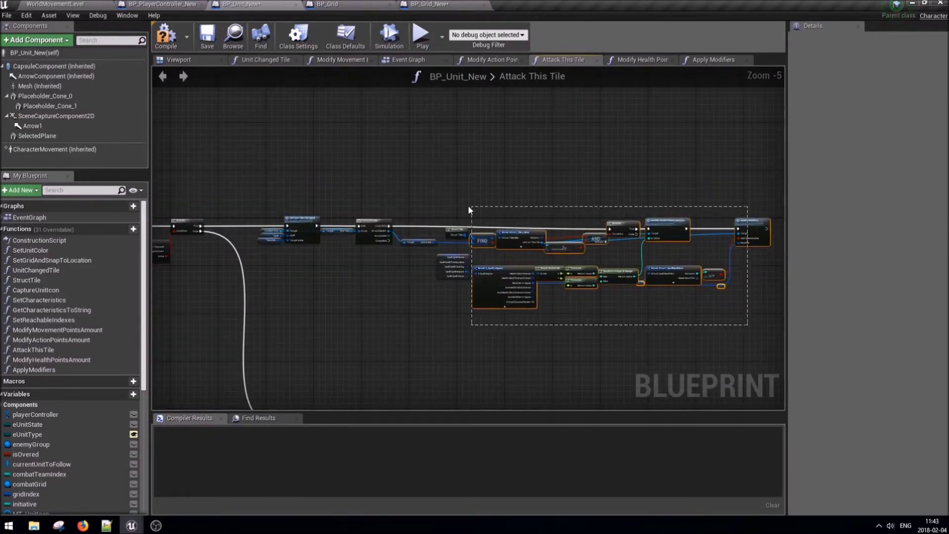
drag(452, 263, 426, 262)
scroll(425, 263, up, 5)
right_drag(535, 243, 413, 242)
click(413, 241)
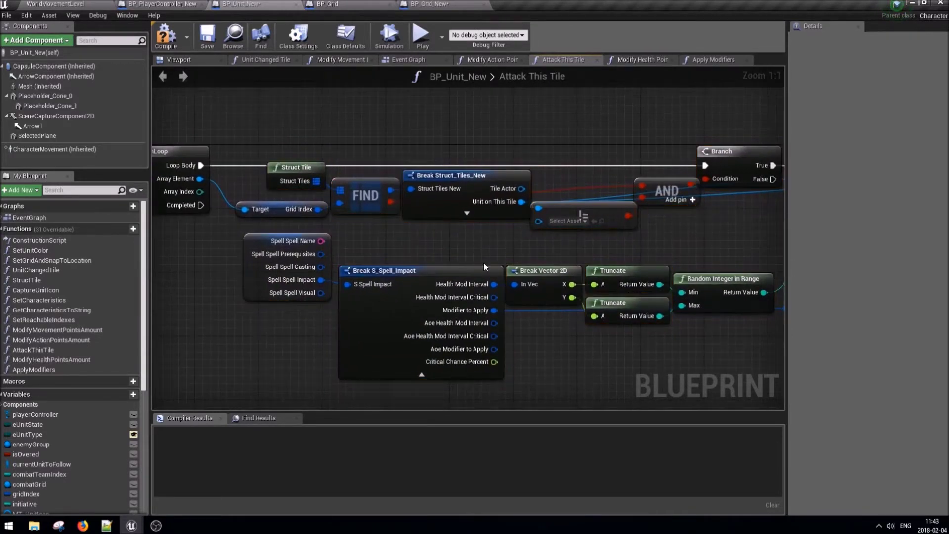
right_drag(483, 262, 370, 241)
Feed Break Vector 2D's In Vec from Aoe Modifier to Apply instead of Modifier to Apply, then compile and save.
ctrl+drag(380, 291, 381, 281)
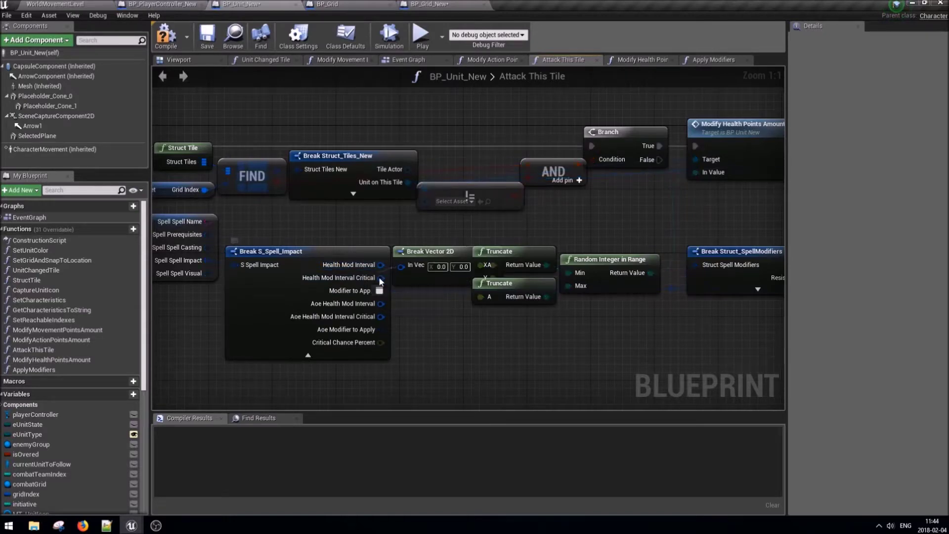
ctrl+drag(380, 304, 372, 338)
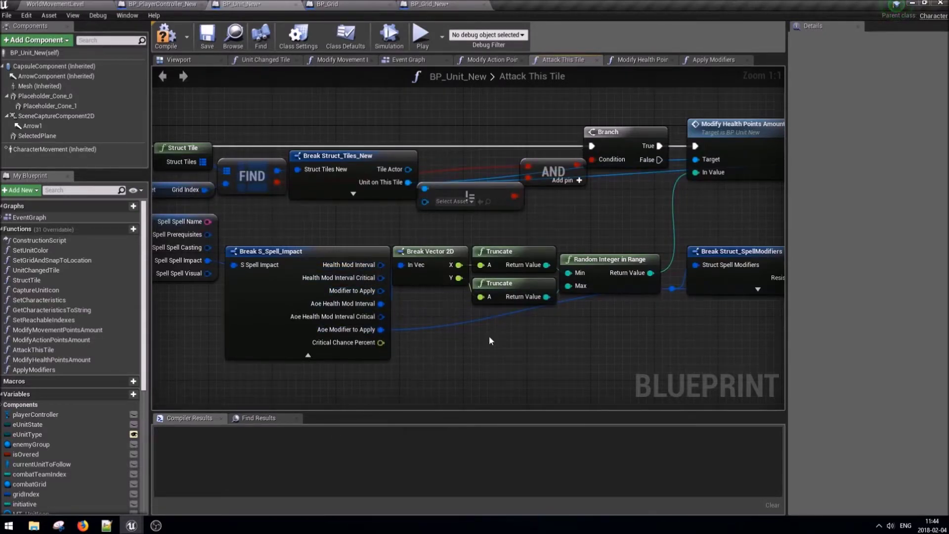
scroll(515, 300, down, 1)
scroll(622, 313, down, 1)
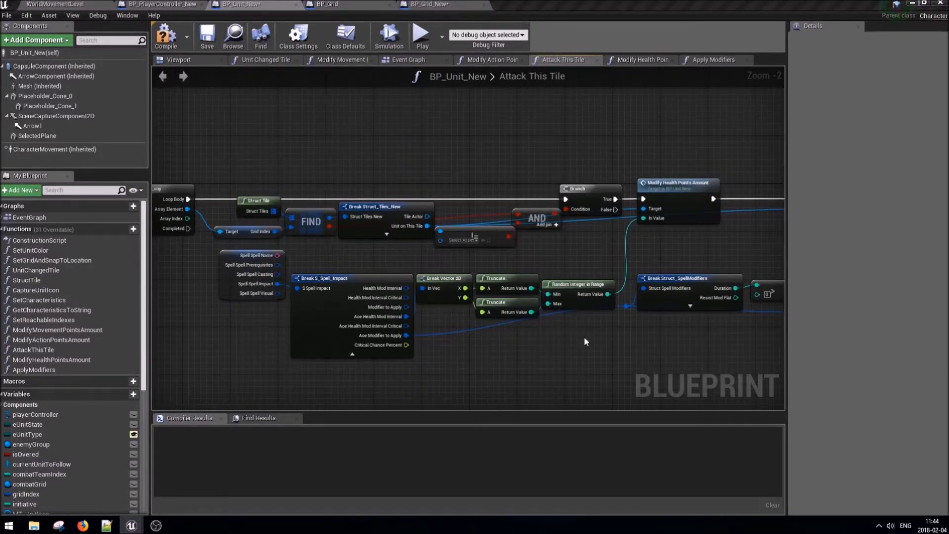
click(211, 43)
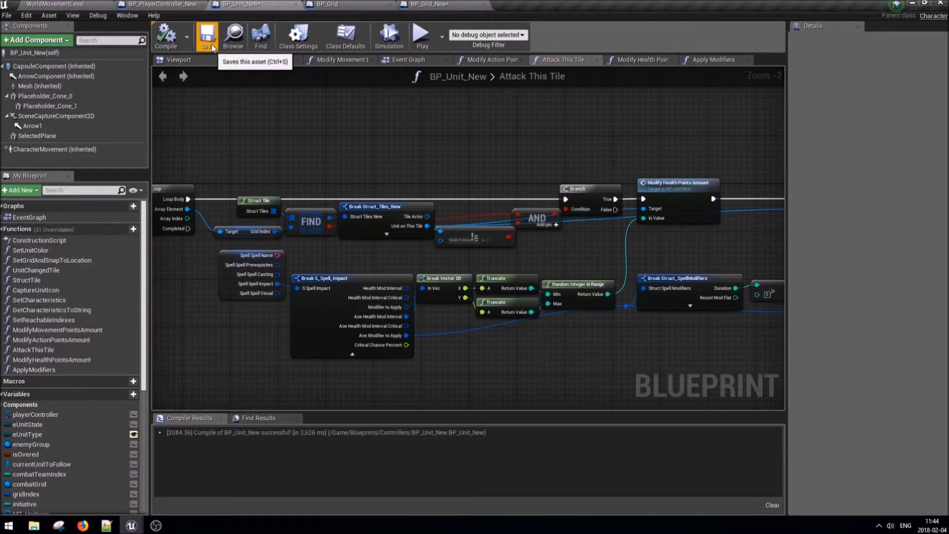
scroll(453, 165, down, 1)
scroll(661, 165, down, 2)
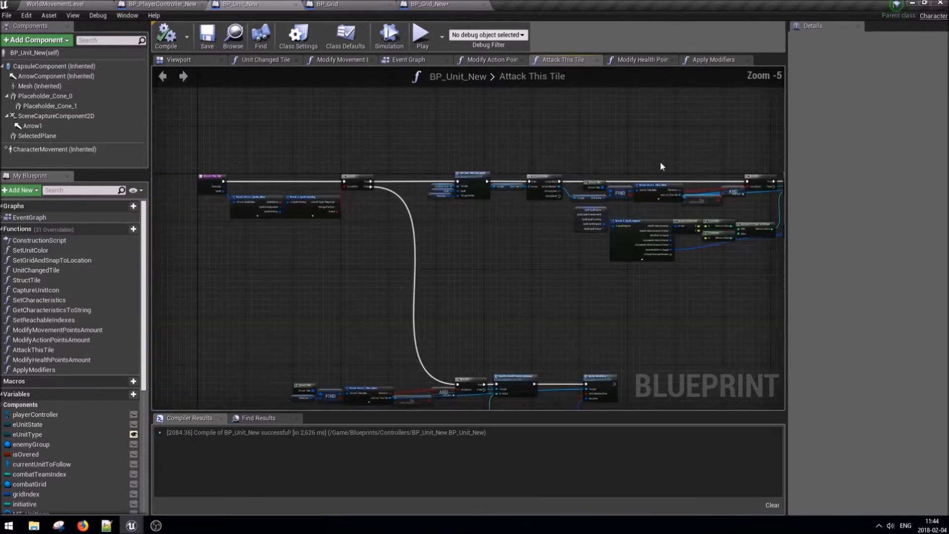
right_drag(475, 290, 461, 280)
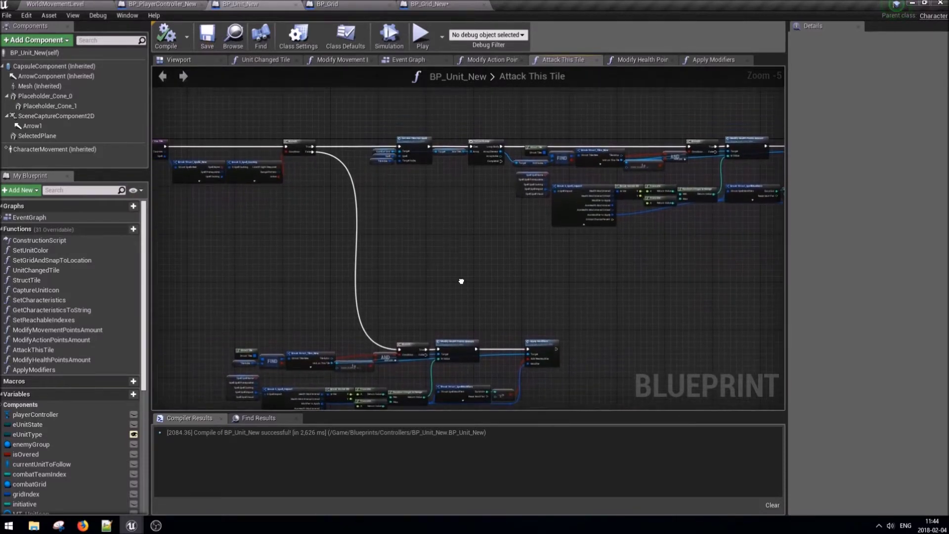
click(158, 4)
Move the path-generation node group further right to make room on the False path.
scroll(468, 305, up, 1)
scroll(468, 305, down, 5)
right_drag(327, 272, 302, 310)
scroll(408, 233, up, 5)
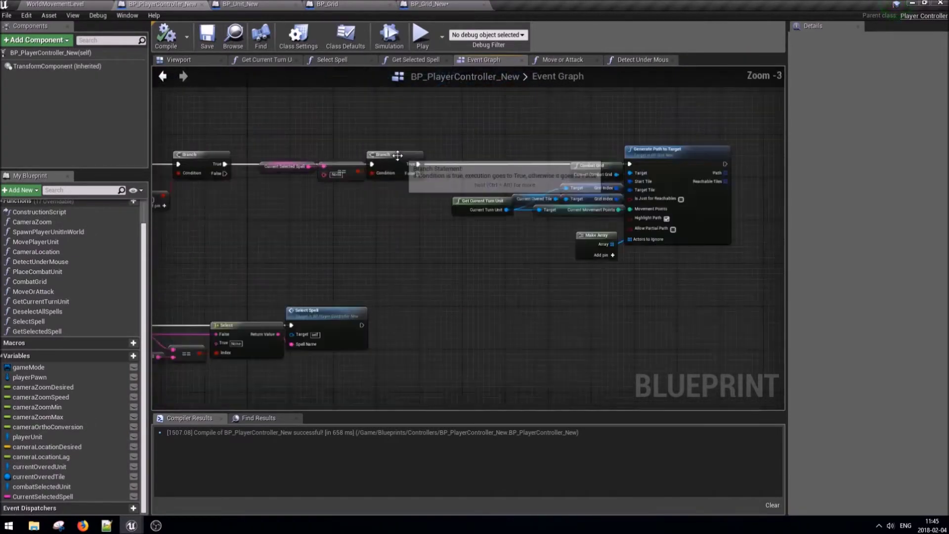
scroll(443, 238, down, 3)
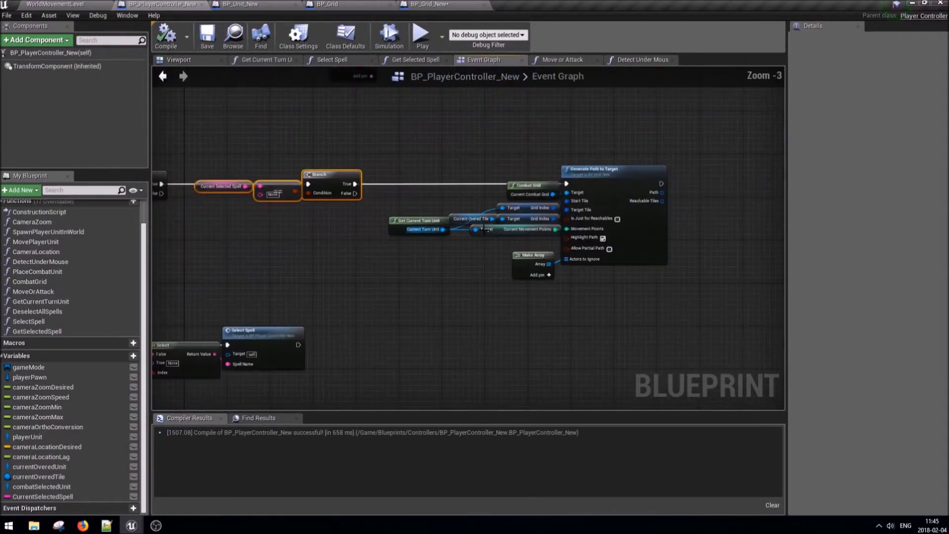
drag(688, 270, 406, 158)
drag(419, 220, 629, 221)
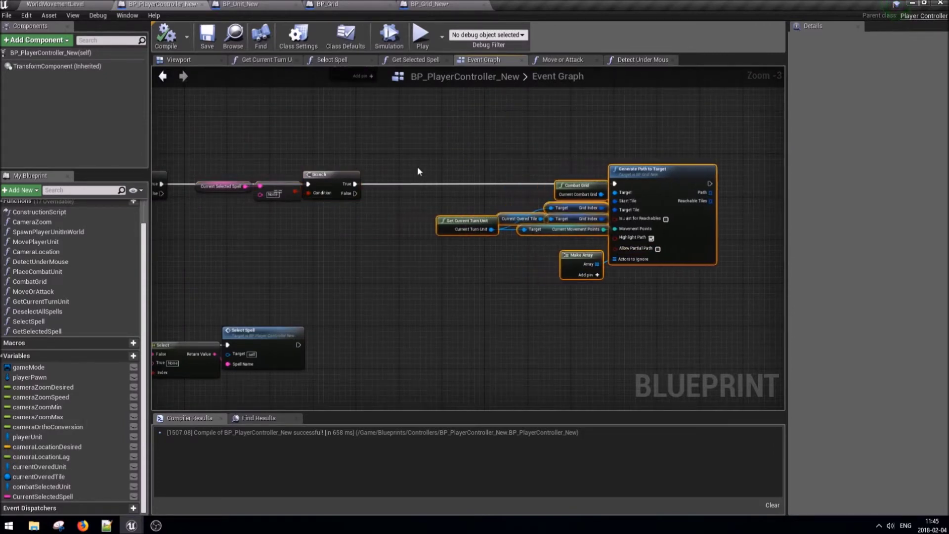
Add a new Branch node on the first Branch's False output.
drag(355, 194, 372, 207)
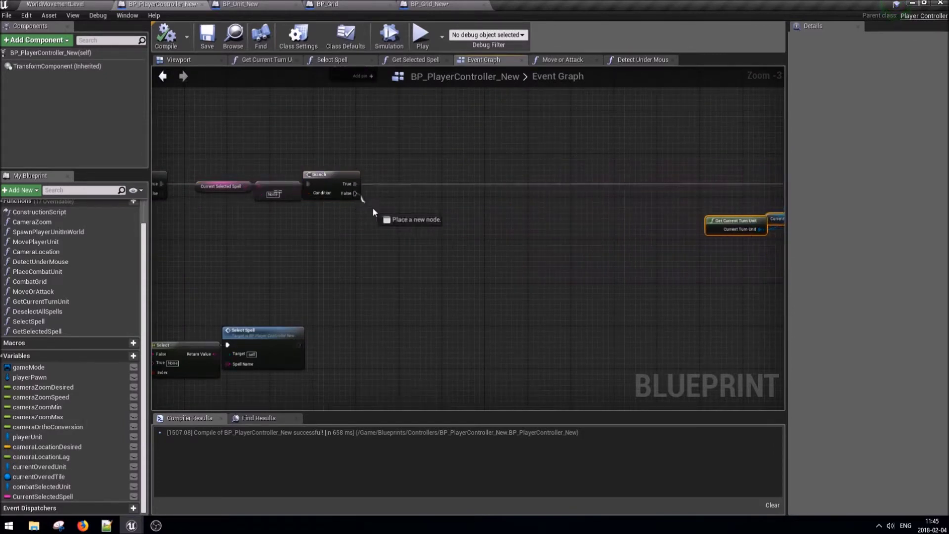
drag(495, 303, 512, 300)
click(544, 329)
mouse_move(445, 306)
right_down()
mouse_move(784, 320)
mouse_move(495, 306)
right_up()
scroll(460, 296, up, 2)
drag(460, 297, 520, 307)
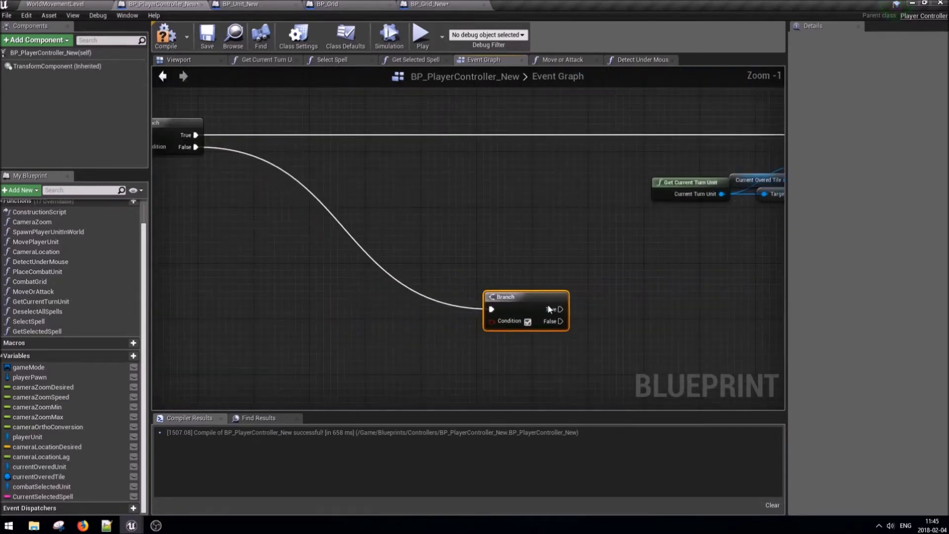
Drive the new Branch's Condition with Current Overed Tile's Is Targetted, arranged beside it.
right_click(359, 308)
text(current ove)
key(Up)
key(Return)
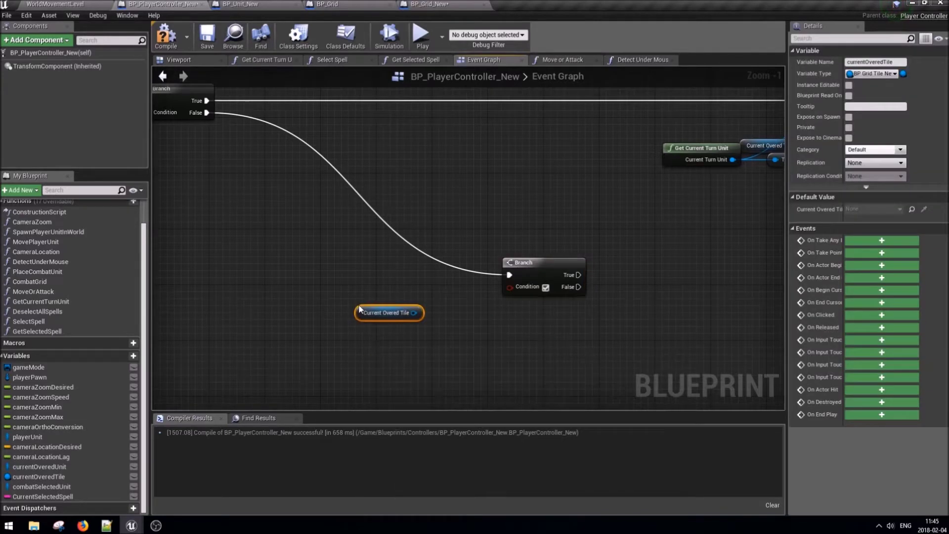
drag(437, 315, 439, 315)
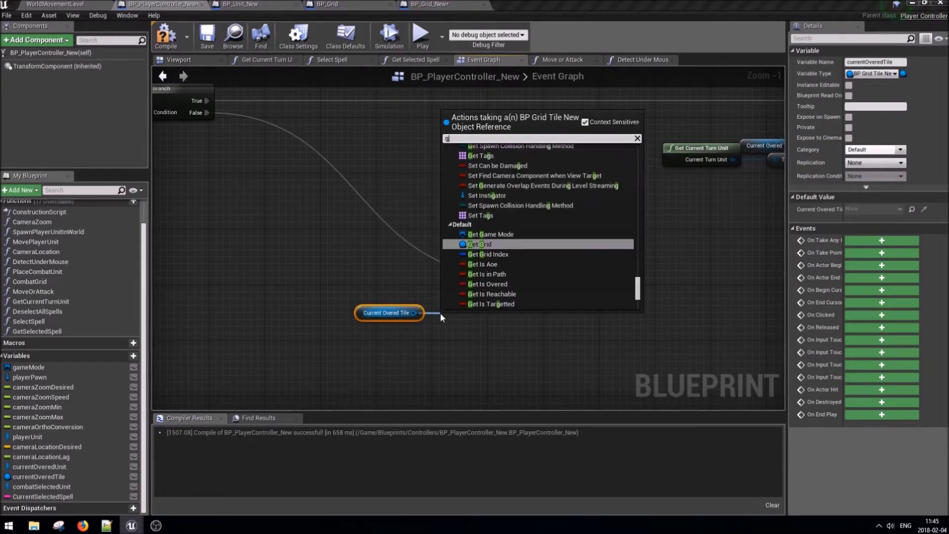
text(get is targe)
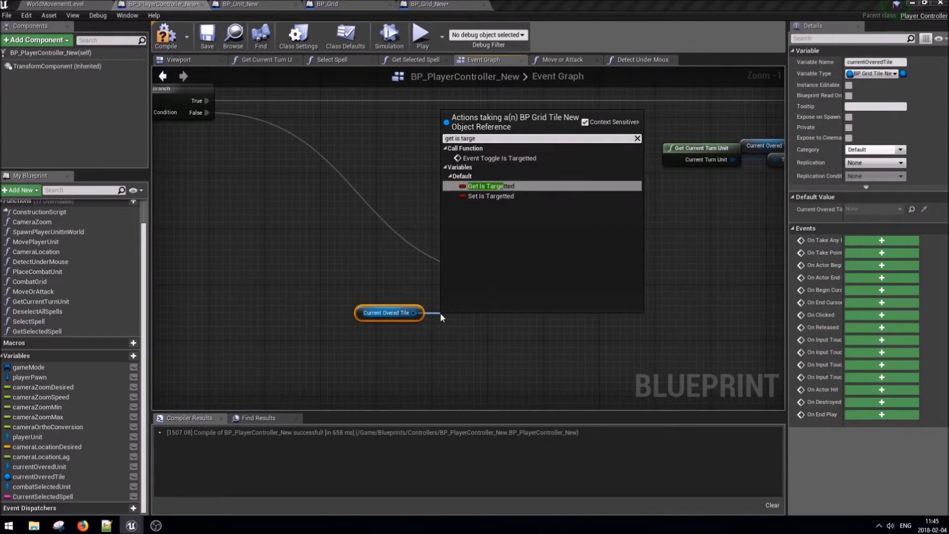
key(Return)
drag(517, 320, 510, 286)
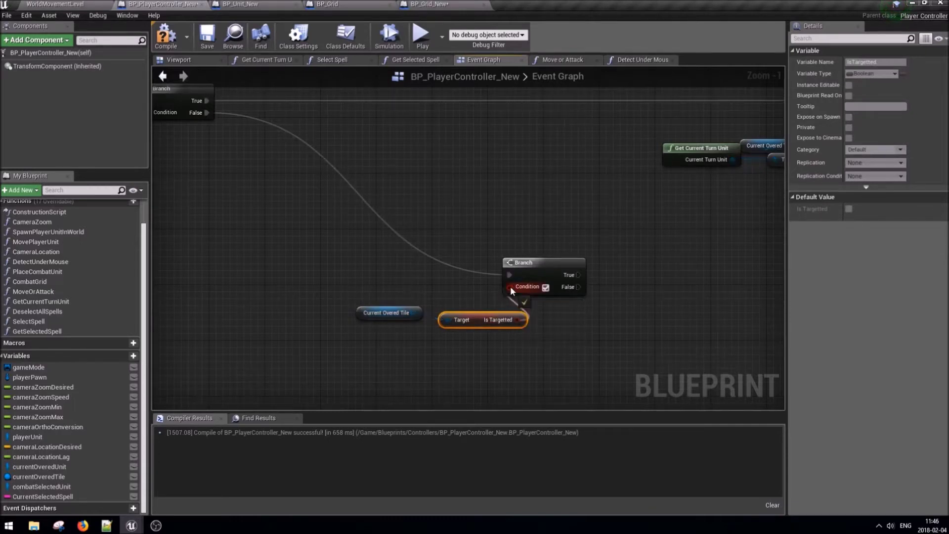
drag(477, 321, 455, 285)
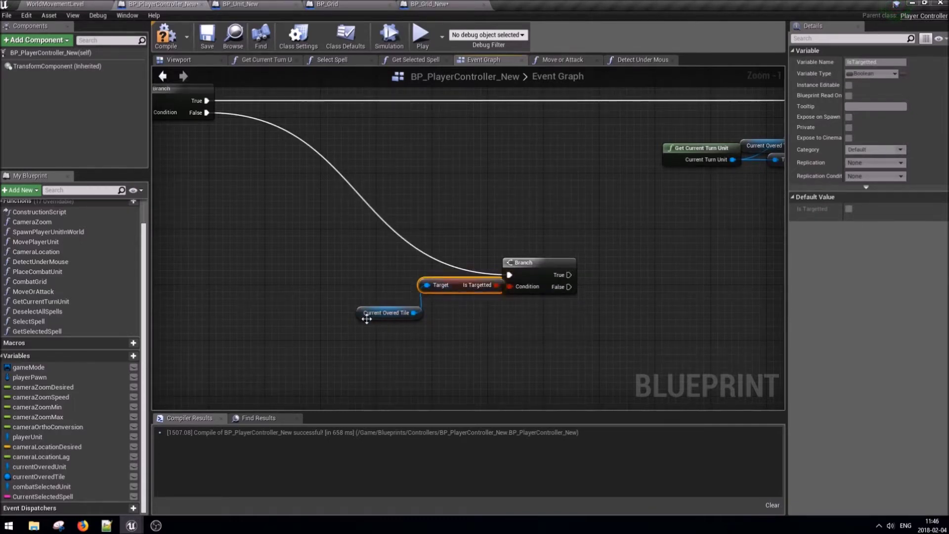
drag(388, 313, 386, 286)
right_drag(484, 307, 345, 295)
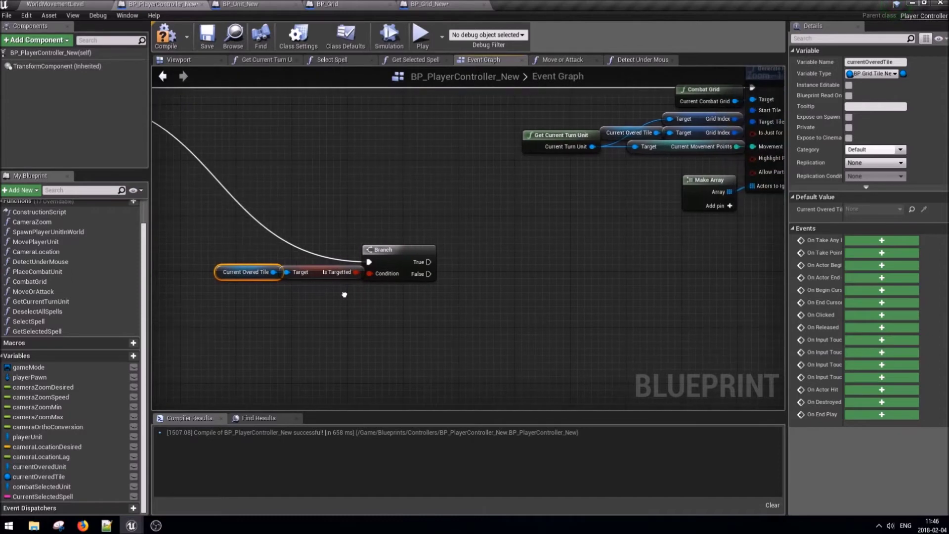
scroll(354, 304, up, 1)
Add a Get Data Table Row on DT_Spells_New using Current Selected Spell as the row name.
right_click(315, 309)
text(curre)
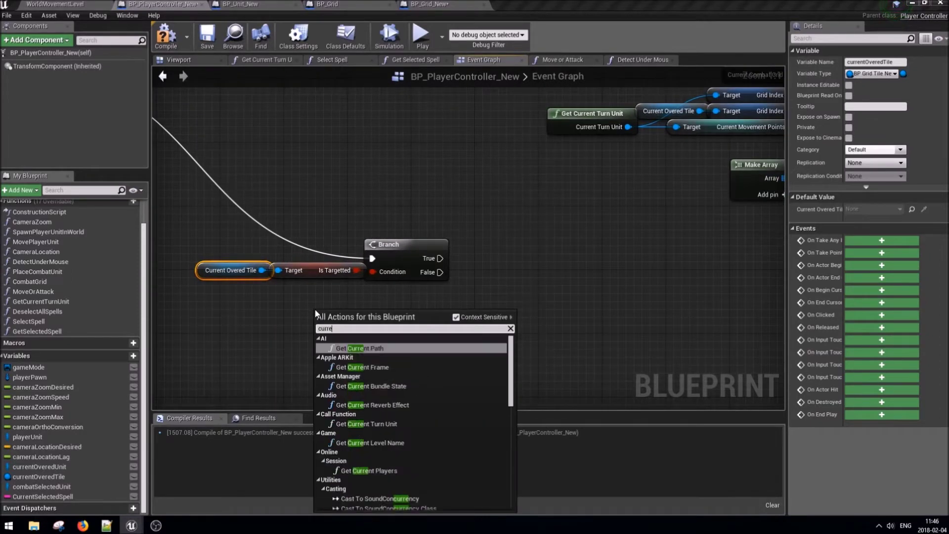
text(nt se)
text(lec)
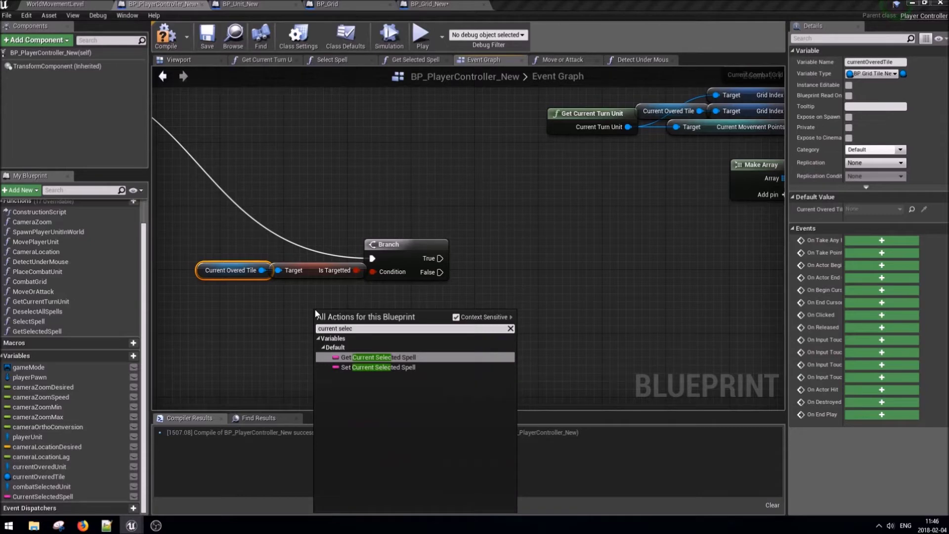
key(Return)
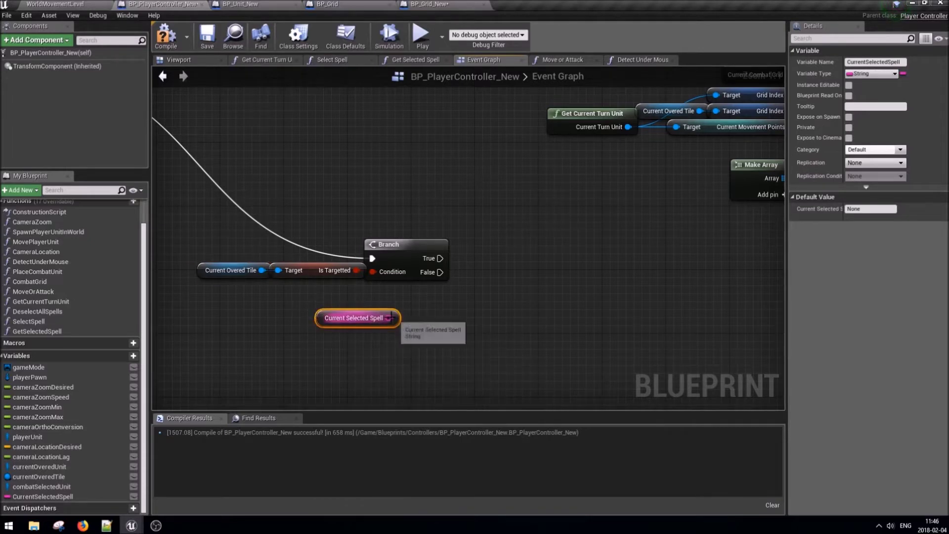
drag(420, 316, 420, 317)
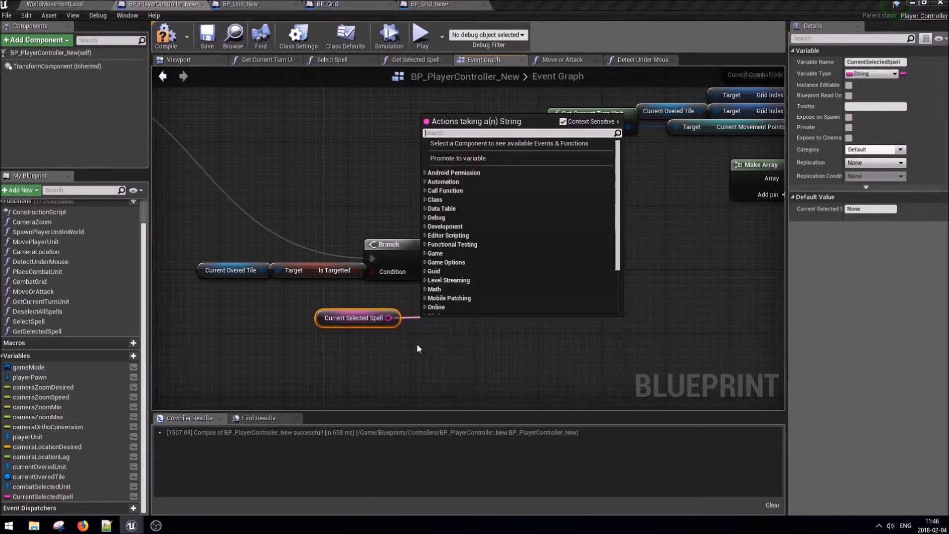
key(Escape)
right_click(511, 262)
text(get dat)
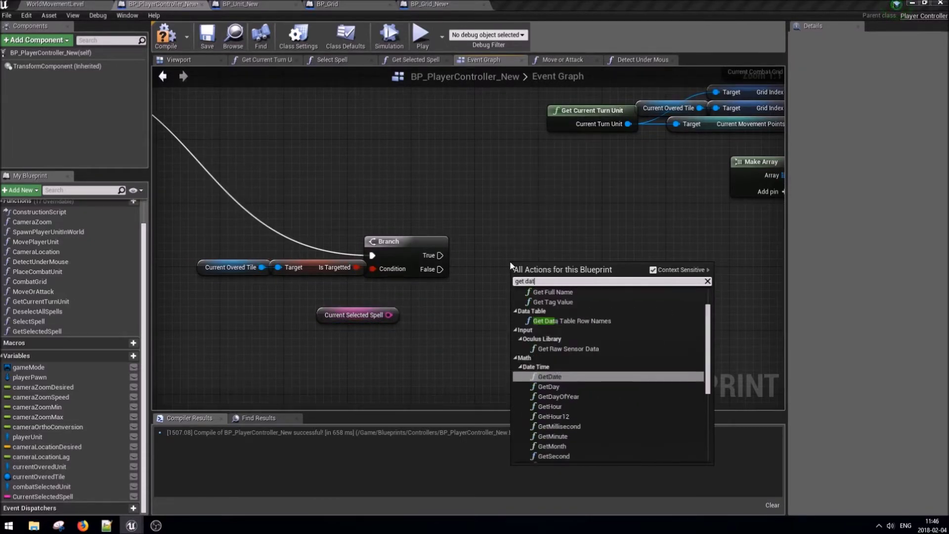
text(a table row)
key(Down)
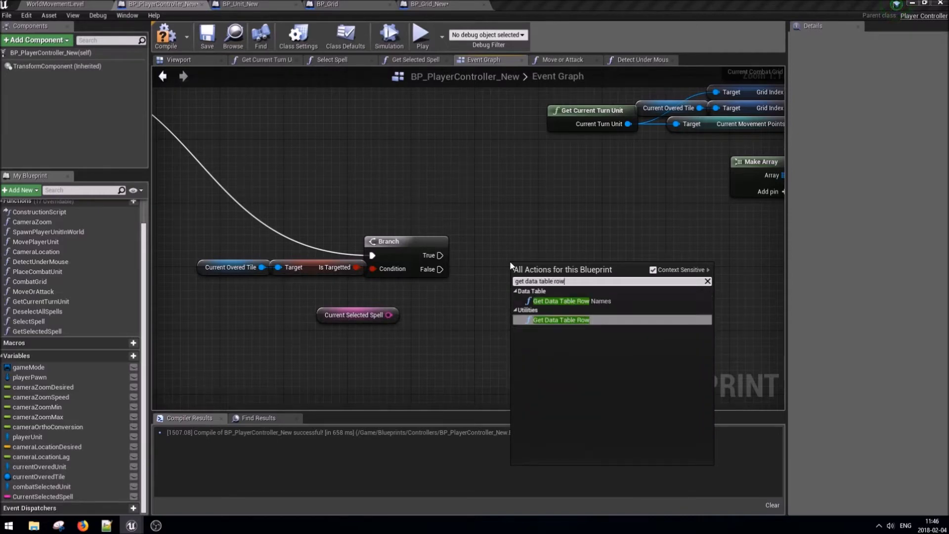
key(Return)
drag(389, 315, 516, 315)
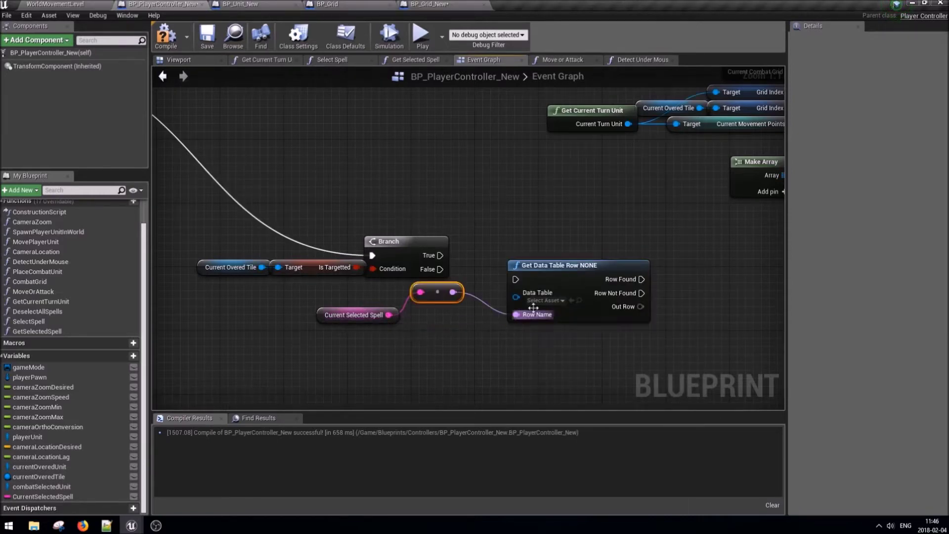
click(544, 300)
click(556, 356)
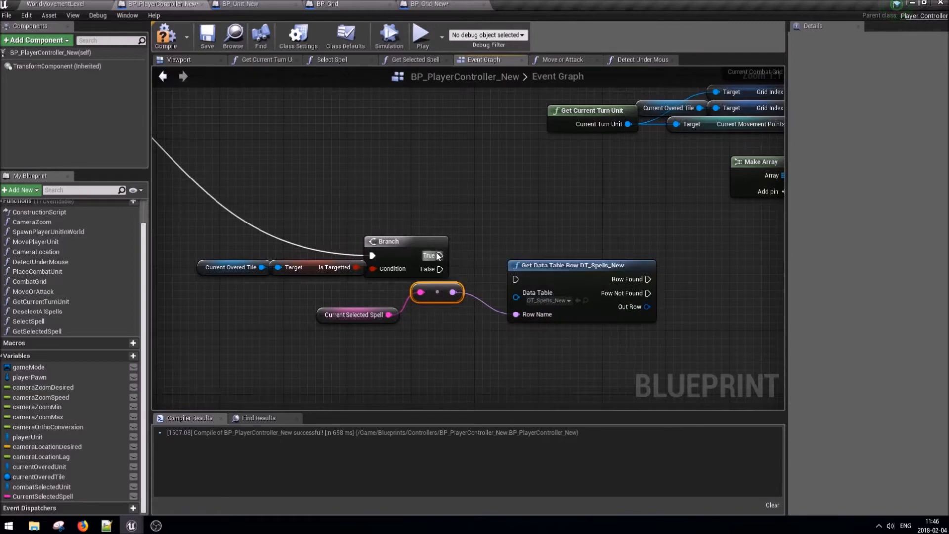
Run the lookup from Branch True, align the nodes, and break Out Row into Break Struct_Spells_New.
mouse_move(438, 256)
mouse_down()
mouse_move(515, 279)
mouse_move(547, 257)
mouse_up()
mouse_move(441, 326)
mouse_down()
mouse_move(427, 292)
mouse_move(351, 290)
mouse_up()
mouse_move(384, 322)
mouse_down()
mouse_move(358, 288)
mouse_move(343, 289)
mouse_up()
drag(538, 262, 498, 262)
drag(578, 348, 238, 239)
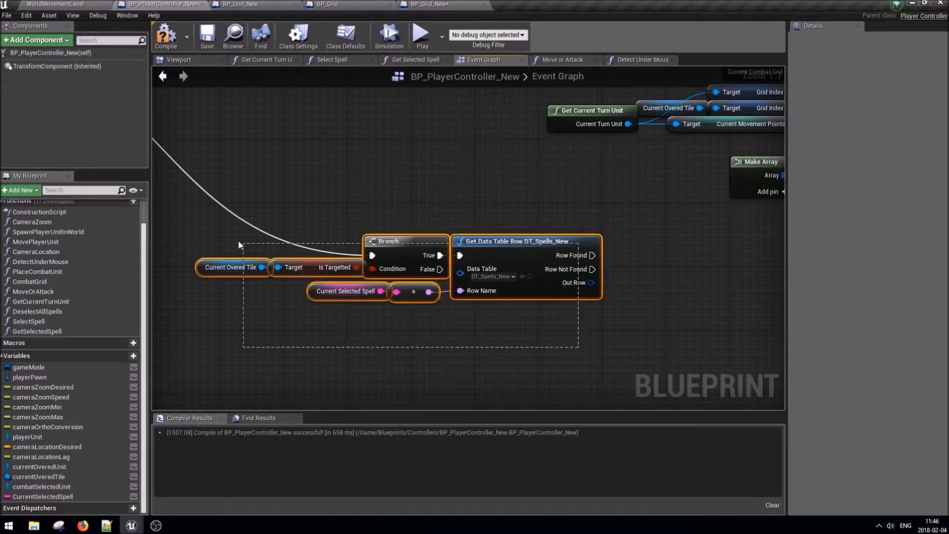
drag(627, 291, 640, 311)
right_drag(639, 310, 550, 280)
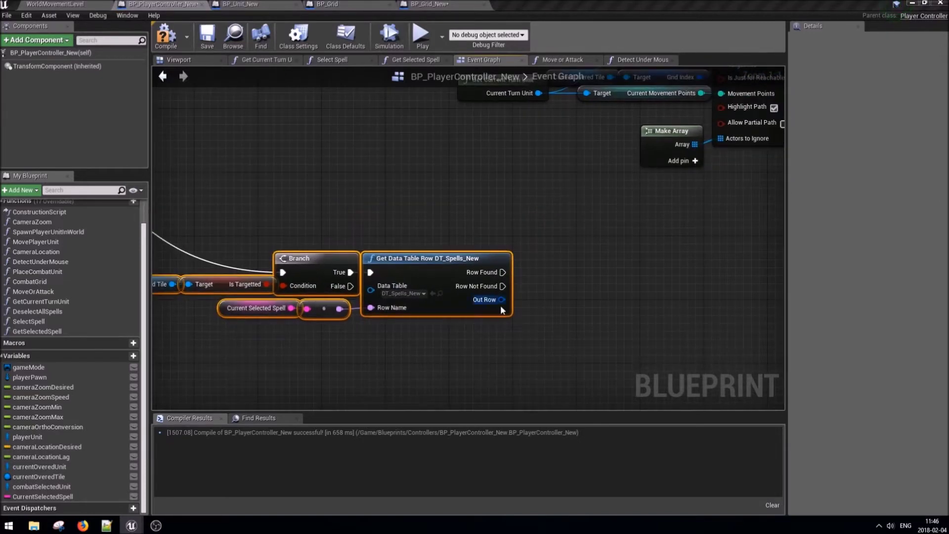
drag(501, 306, 527, 322)
key(Return)
right_drag(572, 368, 429, 328)
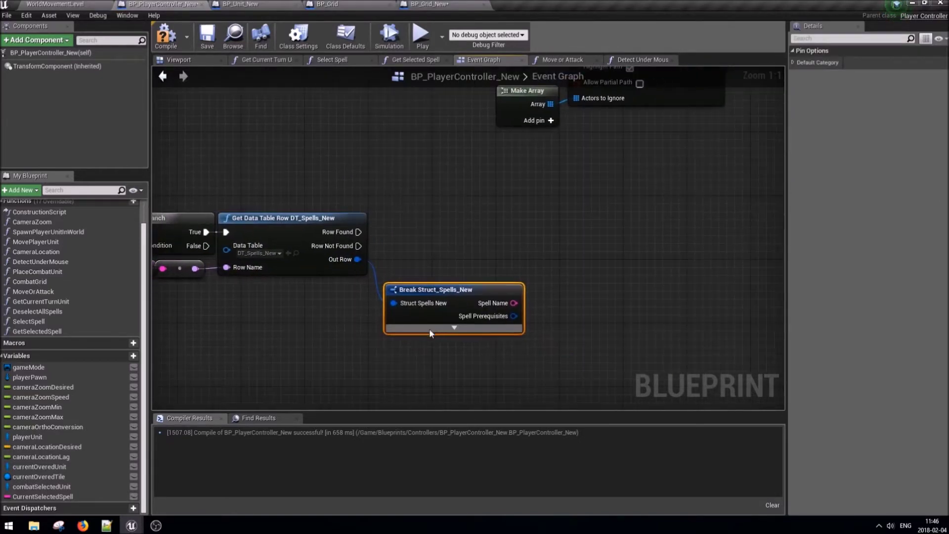
Break the row's Spell Casting field into an expanded Break S_Spell_Casting node.
click(454, 329)
drag(431, 313, 423, 297)
drag(505, 313, 526, 313)
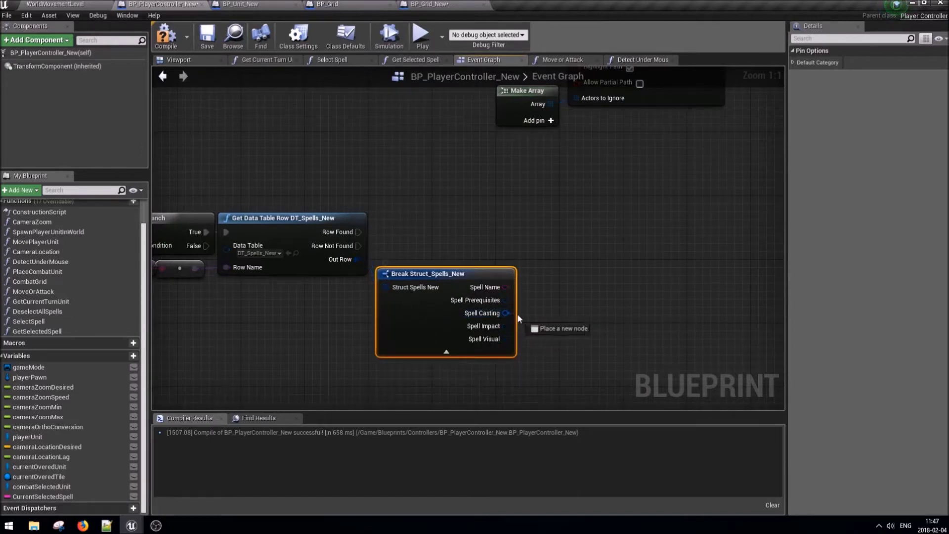
text(break)
key(Return)
click(447, 352)
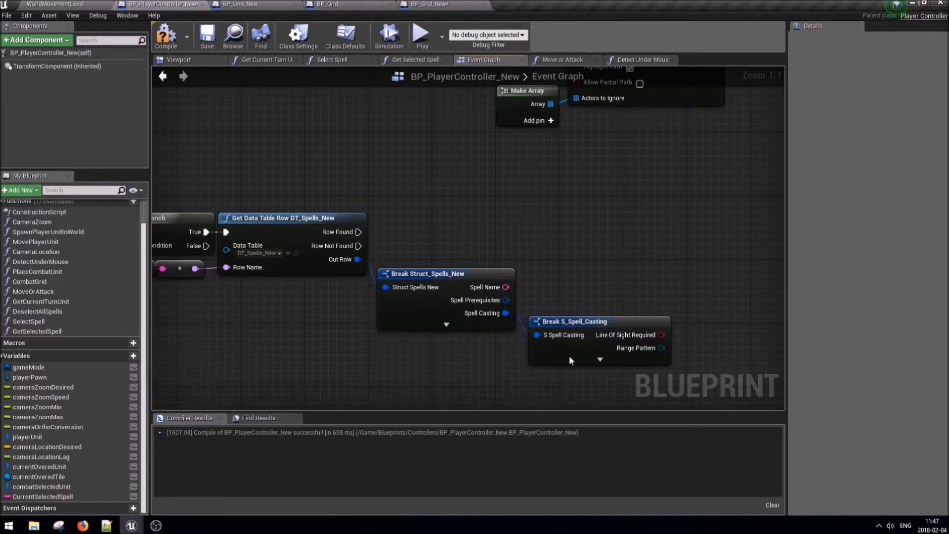
click(599, 360)
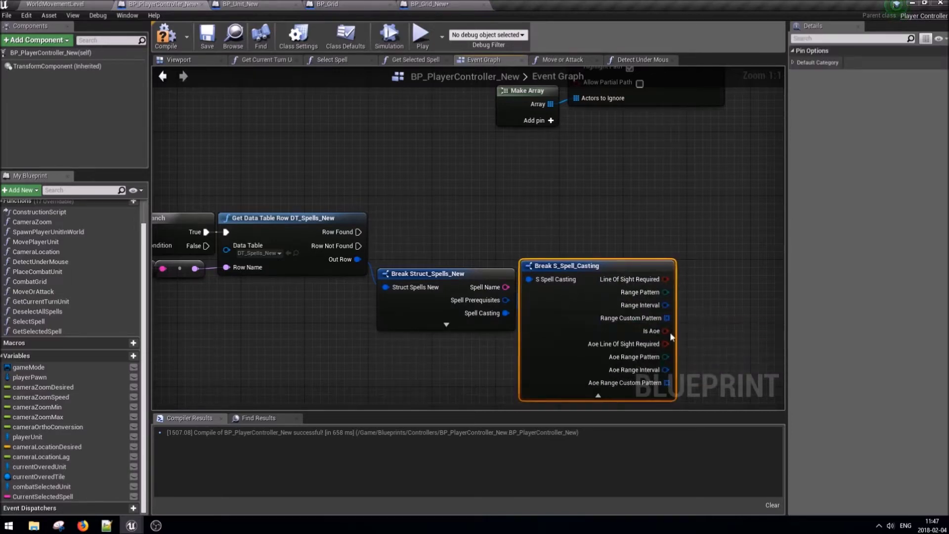
Add a Branch on Is Aoe, run it from Row Found, and align the break nodes.
drag(667, 330, 708, 298)
text(branch)
key(Return)
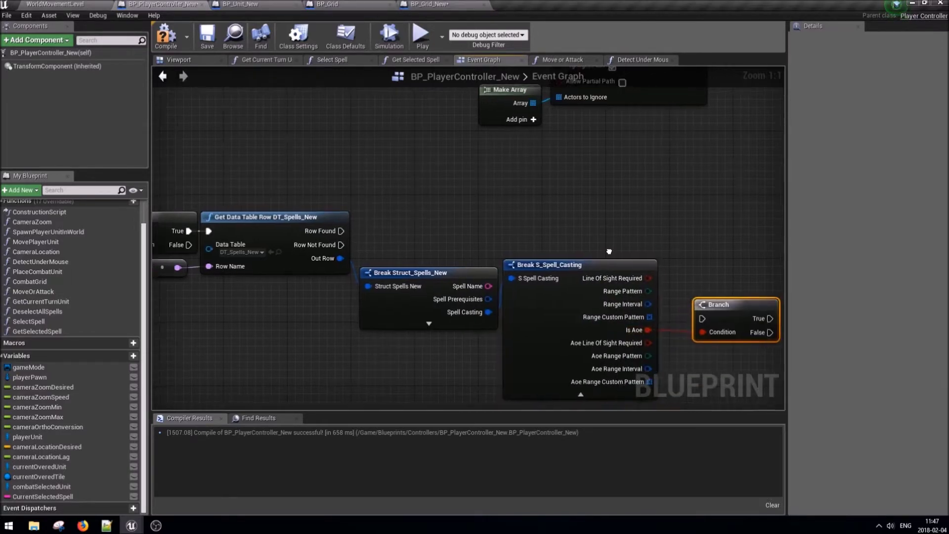
right_drag(577, 396, 503, 386)
click(503, 386)
drag(475, 297, 473, 305)
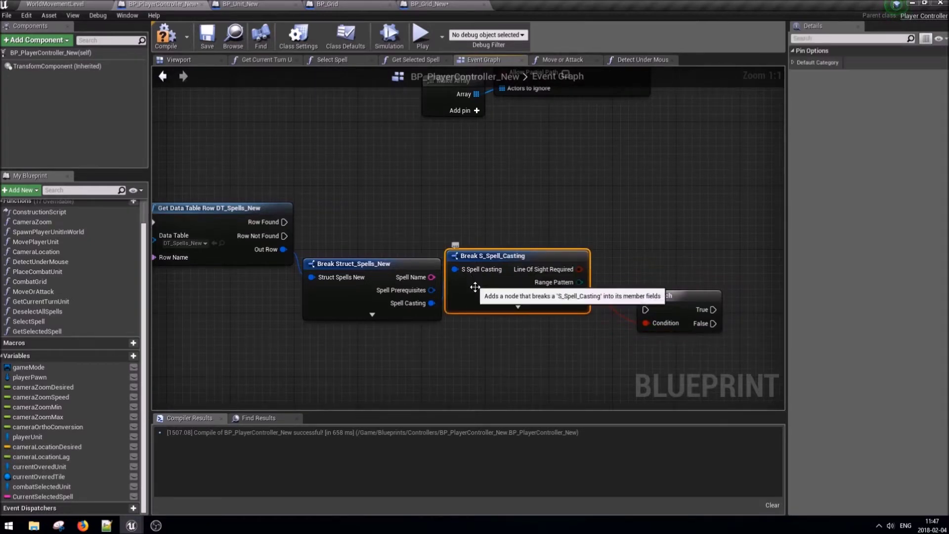
drag(499, 353, 412, 282)
drag(673, 309, 567, 227)
drag(284, 222, 633, 215)
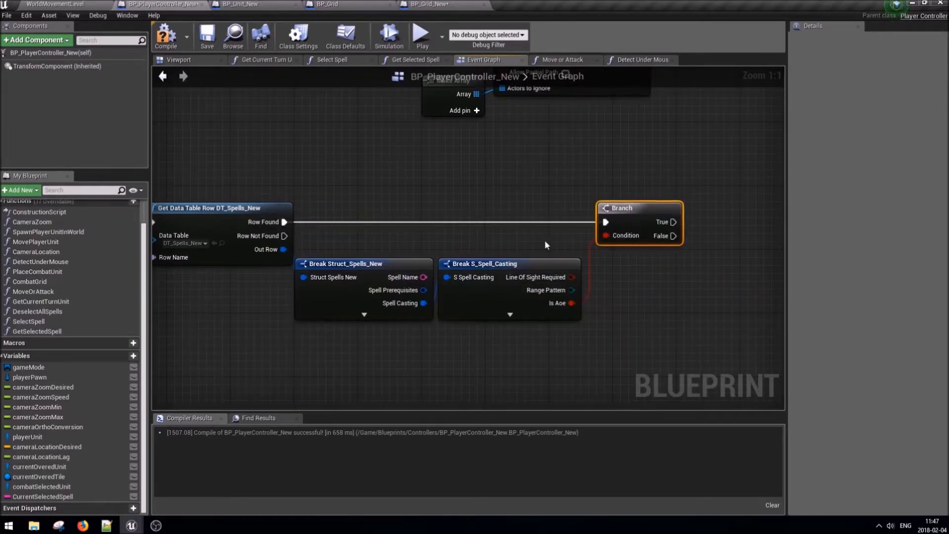
drag(546, 244, 346, 296)
drag(396, 277, 403, 245)
click(596, 380)
mouse_move(596, 379)
right_down()
mouse_move(568, 301)
mouse_move(416, 293)
right_up()
Add a Combat Grid getter and call its Set Aoe Tiles for Spell on the Is Aoe True path.
right_click(465, 267)
text(get com)
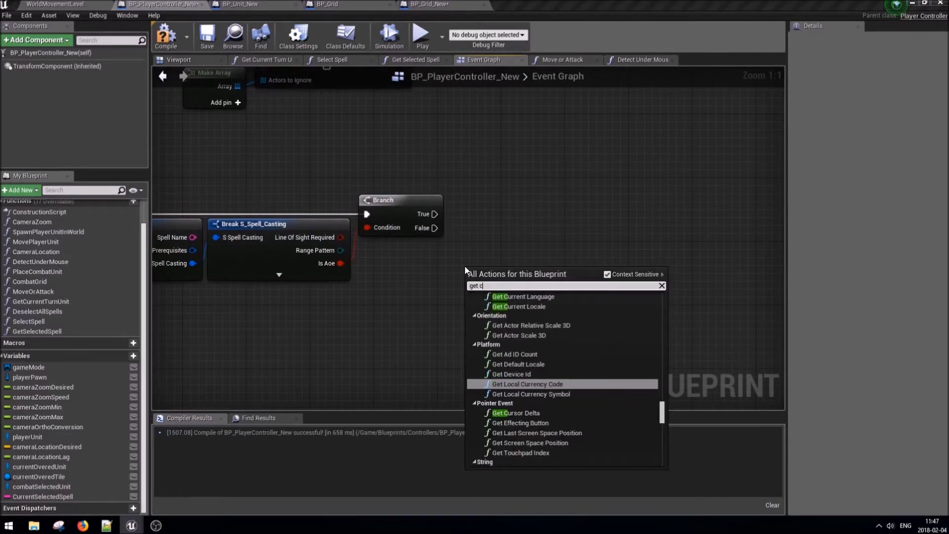
key(BackSpace)
key(BackSpace)
key(BackSpace)
text(comabt)
key(BackSpace)
text(mbat grid)
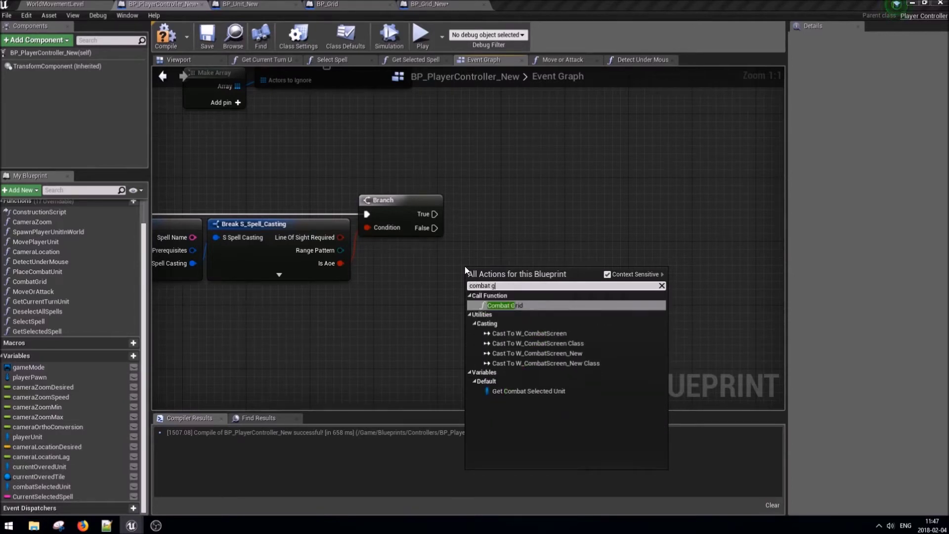
key(Return)
drag(528, 285, 553, 275)
text(set aoe)
key(Return)
mouse_move(435, 214)
mouse_down()
mouse_move(558, 302)
mouse_move(601, 216)
mouse_up()
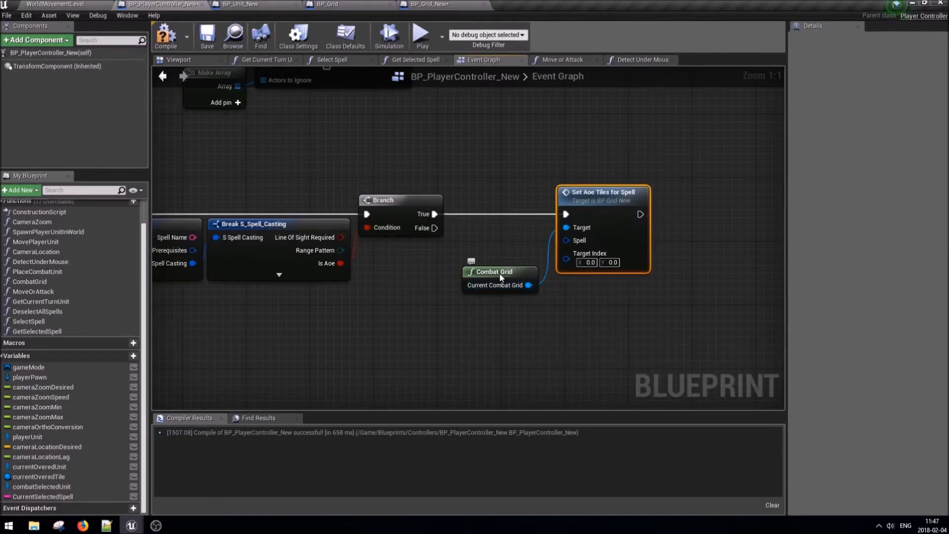
Feed the spell row into Set Aoe Tiles for Spell's Spell input.
drag(499, 272, 514, 223)
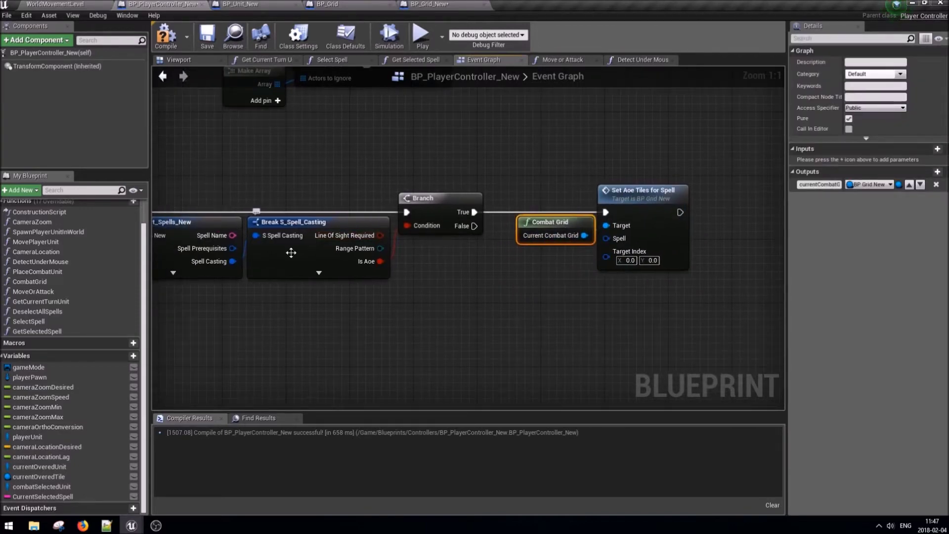
right_drag(234, 266, 409, 272)
drag(219, 247, 623, 246)
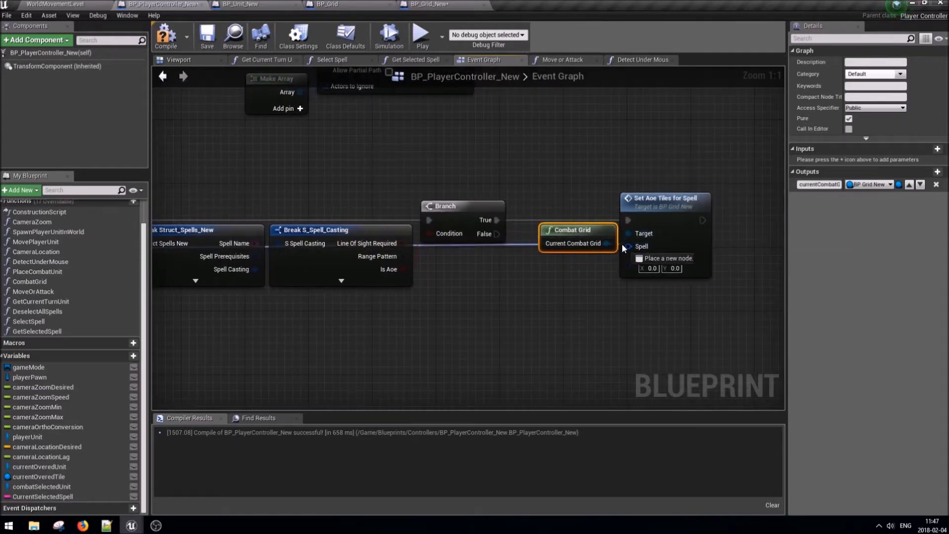
right_drag(445, 275, 492, 277)
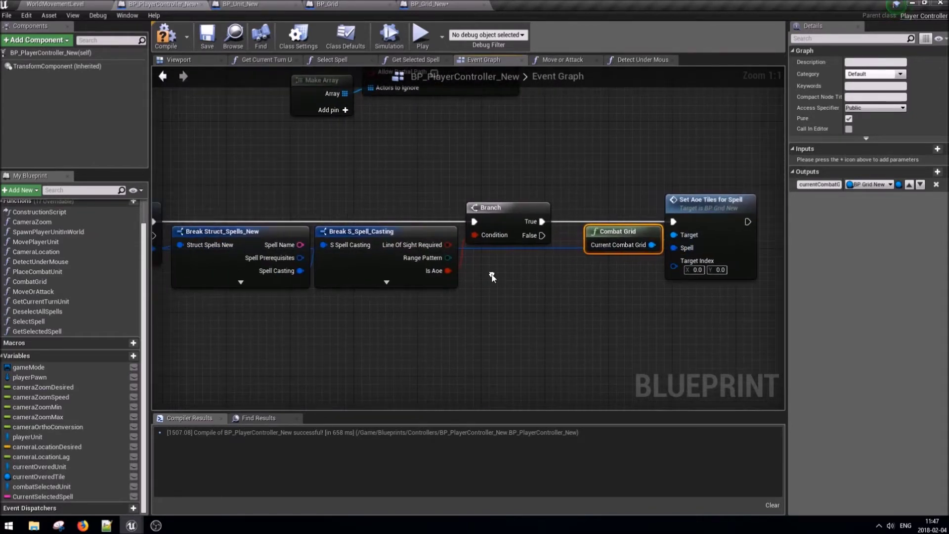
Wire Current Overed Tile's Grid Index into the Target Index input and tidy the nodes.
right_click(489, 307)
text(current ove)
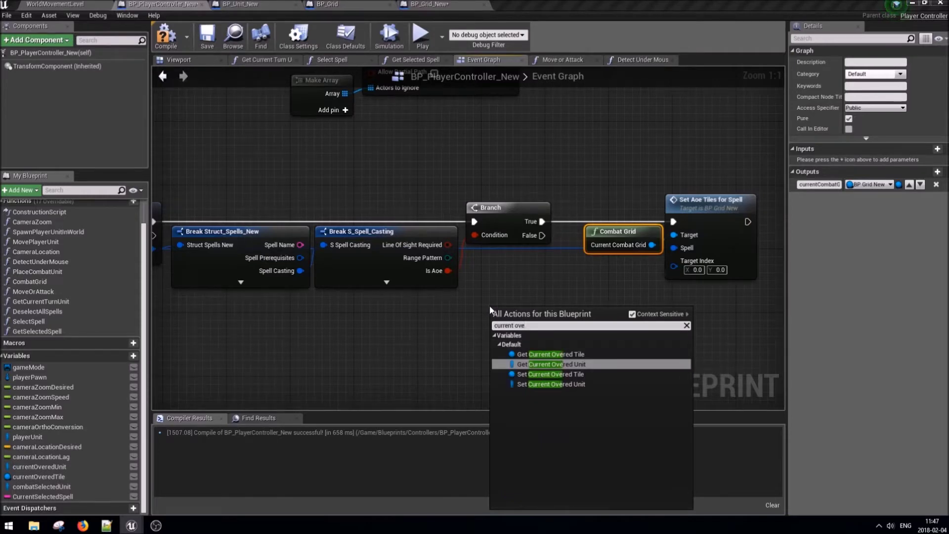
key(Up)
key(Return)
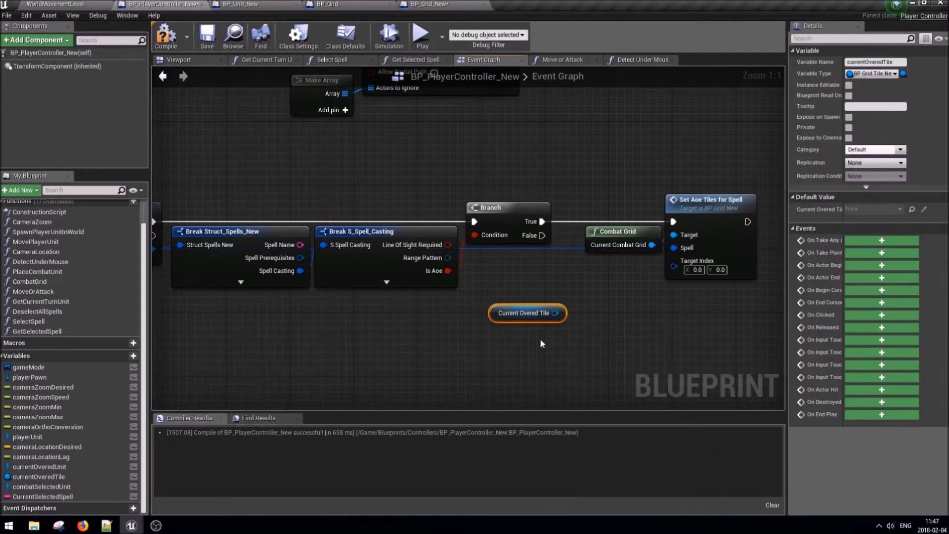
drag(554, 313, 580, 314)
text(get grid)
key(Return)
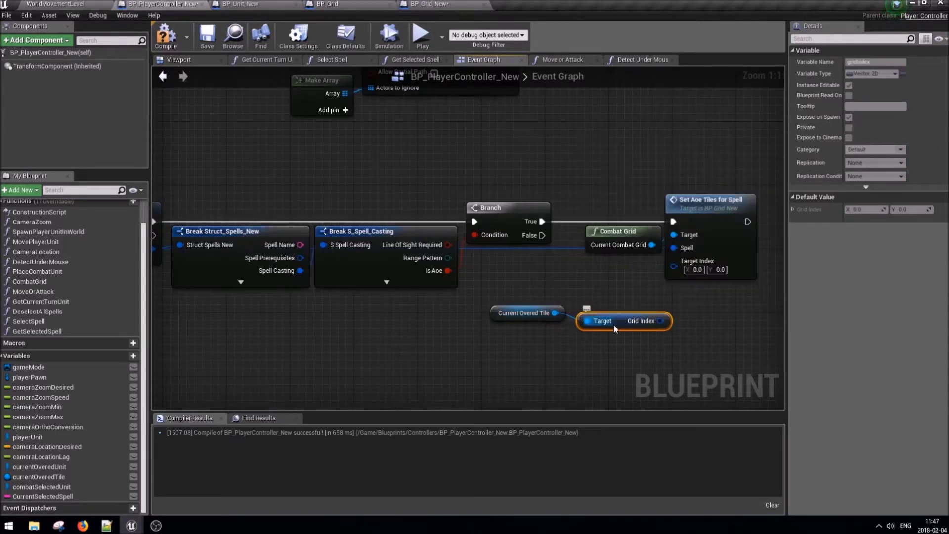
drag(660, 320, 673, 261)
mouse_move(621, 325)
mouse_down()
mouse_move(621, 261)
mouse_move(613, 276)
mouse_up()
drag(505, 315, 505, 274)
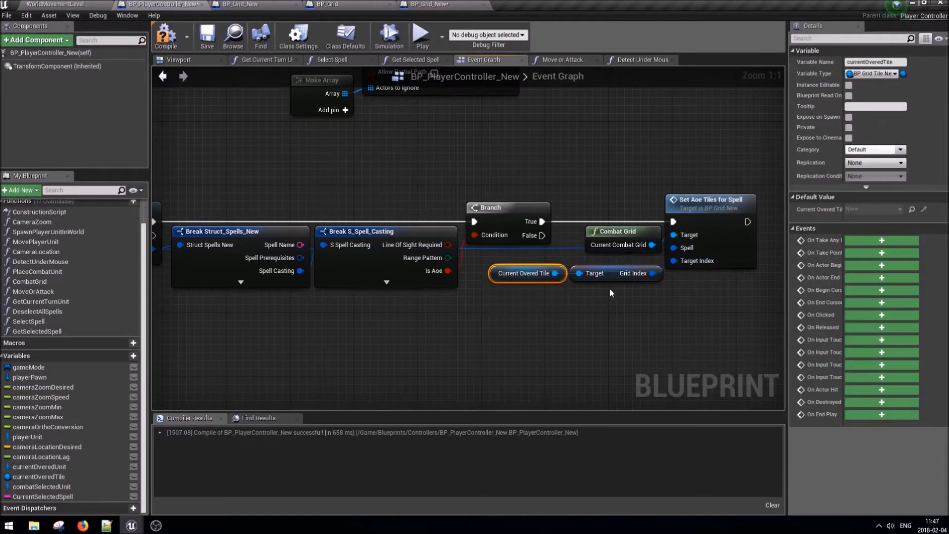
right_drag(529, 292, 344, 309)
drag(547, 333, 324, 276)
Check the combat grid for highlight functions, then open the Set Aoe Tiles for Spell function.
drag(443, 261, 593, 267)
text(highl)
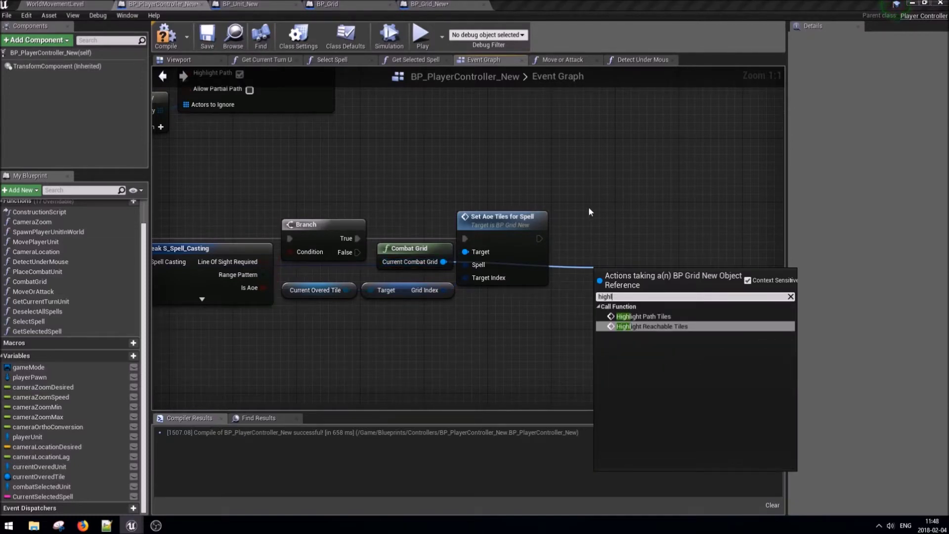
drag(589, 208, 590, 273)
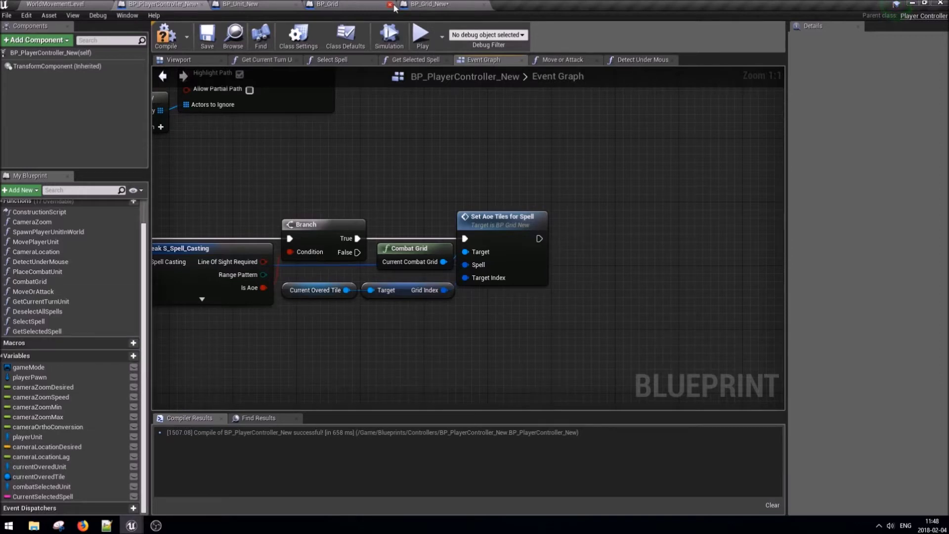
double_click(542, 229)
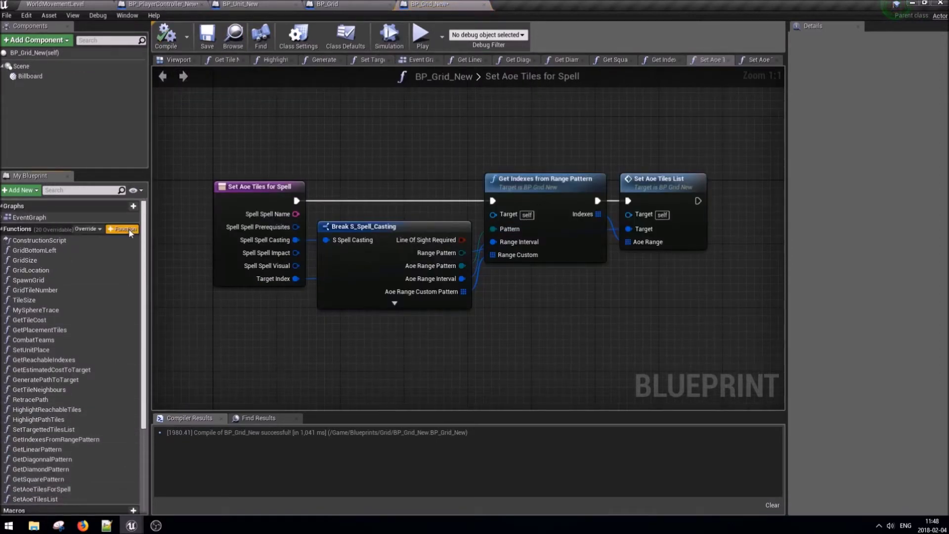
Create a new BP_Grid_New function named HighlightAoeTiles, using Highlight Path Tiles as reference.
click(123, 229)
text(HighlightAoeTi)
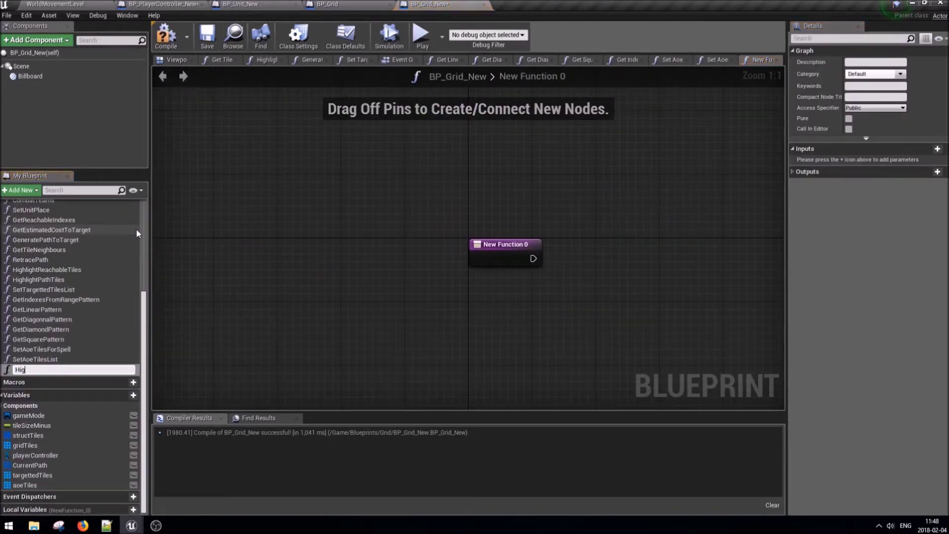
text(les)
key(Return)
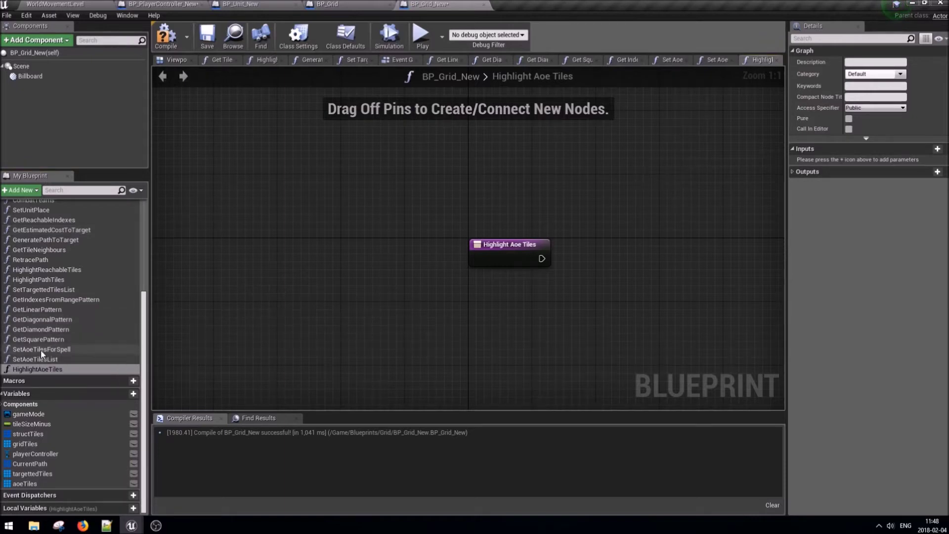
double_click(59, 283)
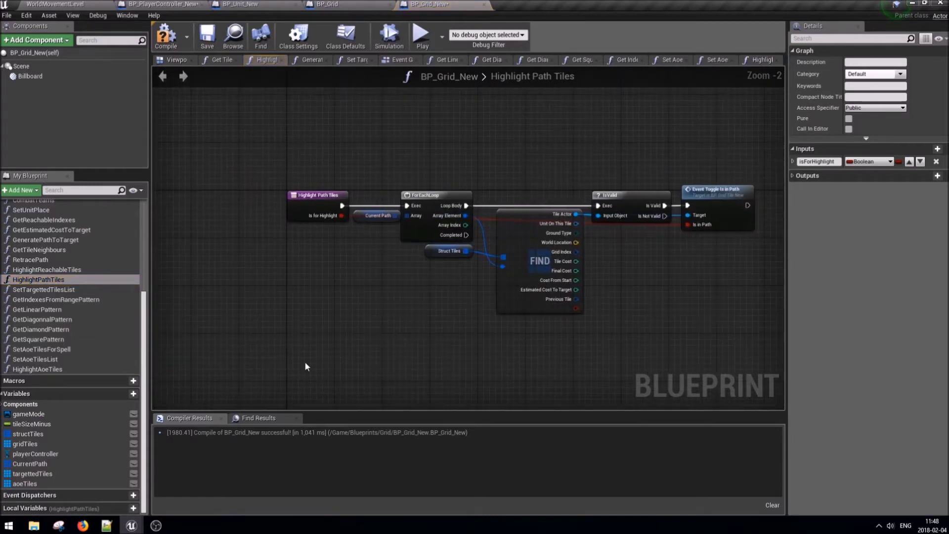
double_click(43, 369)
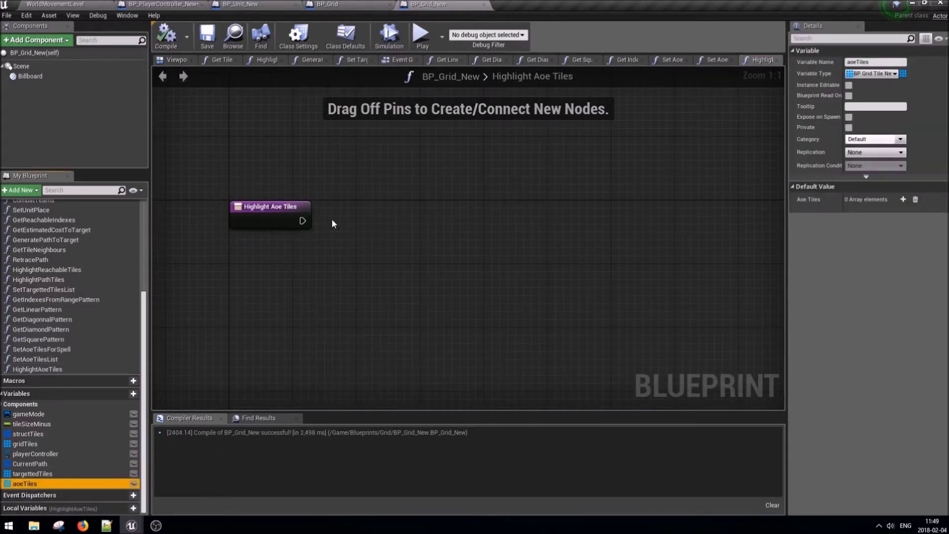
Loop over the Aoe Tiles array and add Event Toggle Is Aoe for each element.
ctrl+drag(332, 223, 333, 220)
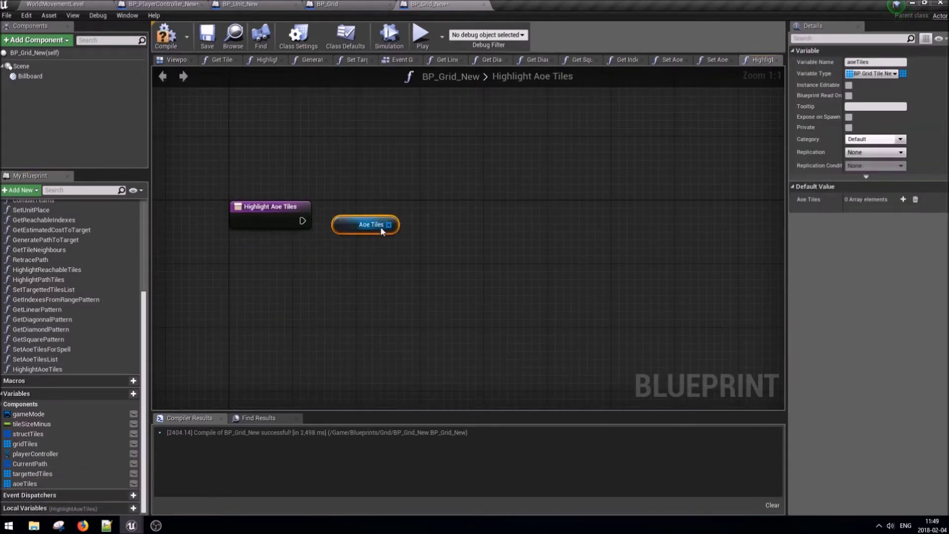
drag(410, 227, 411, 227)
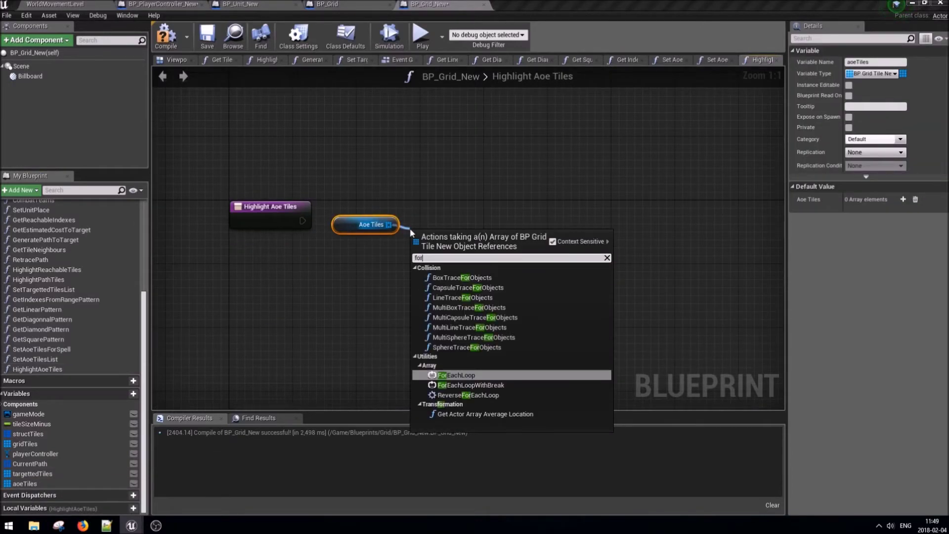
key(Escape)
drag(496, 266, 525, 270)
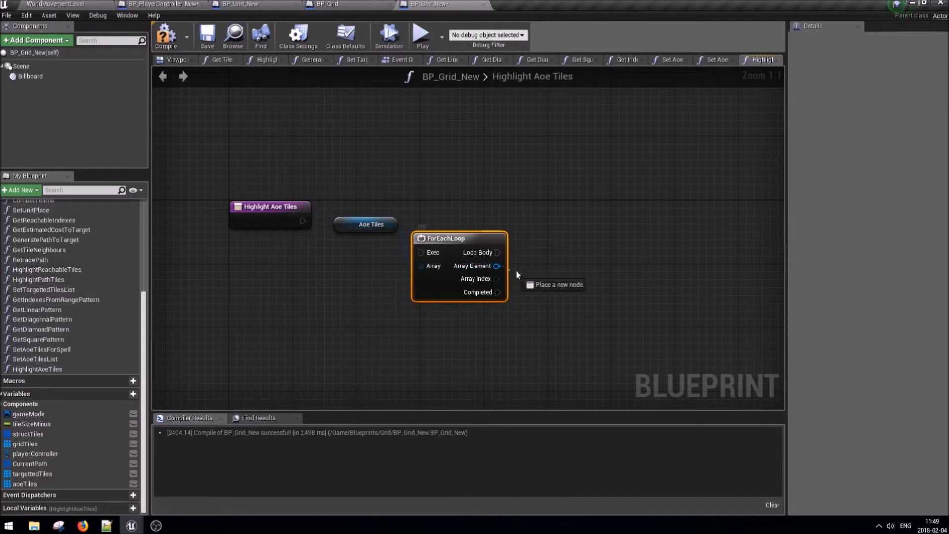
text(toggle is a)
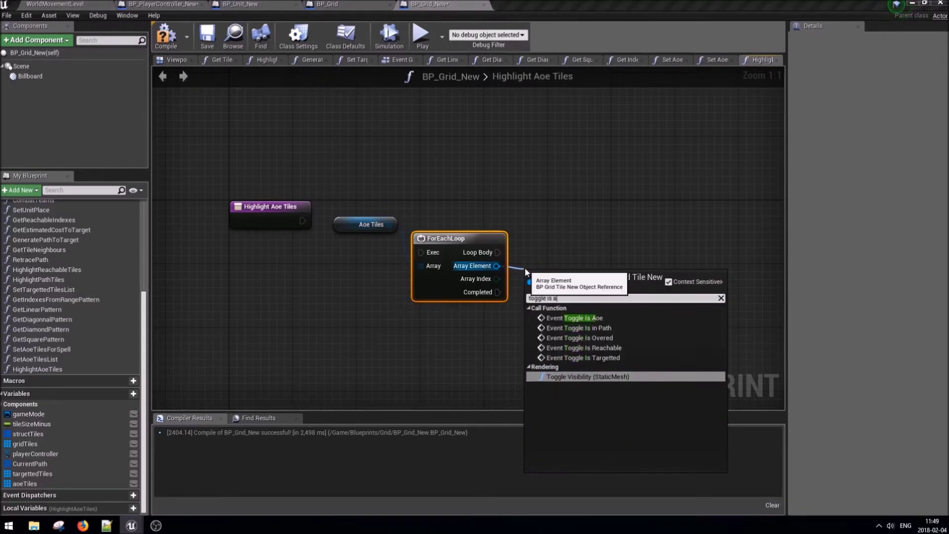
text(ow)
key(BackSpace)
text(e)
key(Return)
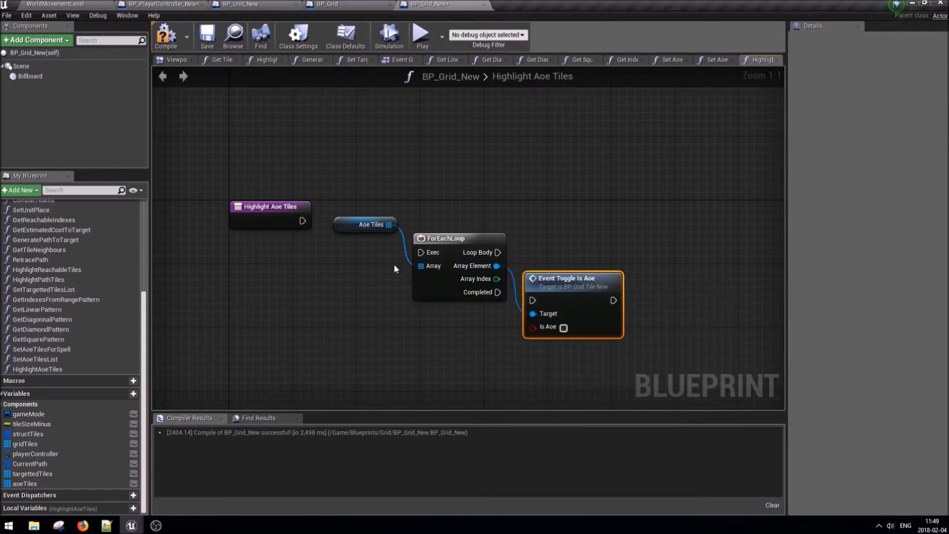
Wire the loop into Event Toggle Is Aoe, expose Is Aoe as a function input, and save.
mouse_move(498, 252)
mouse_down()
mouse_move(541, 235)
mouse_move(533, 301)
mouse_move(536, 246)
mouse_up()
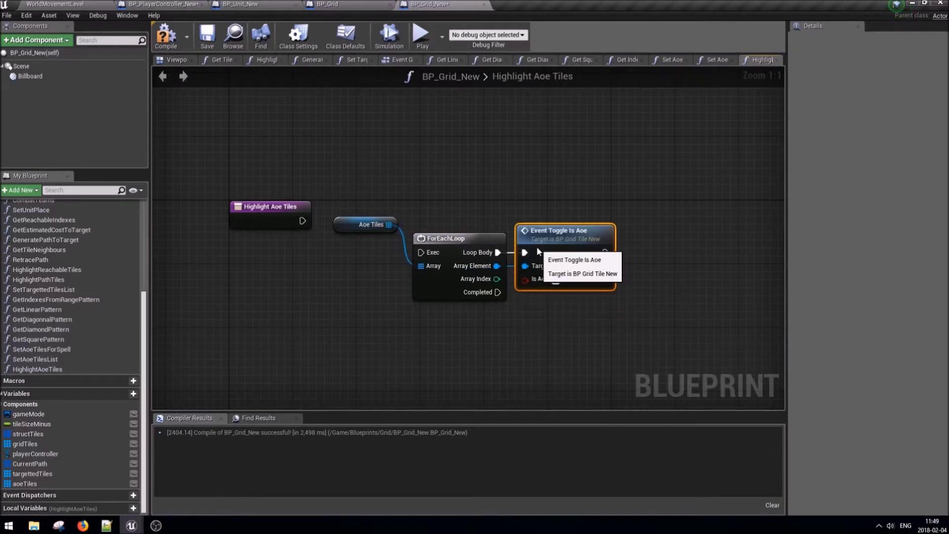
drag(417, 252, 433, 228)
mouse_move(303, 221)
mouse_down()
mouse_move(448, 236)
mouse_move(445, 217)
mouse_up()
drag(558, 230, 559, 199)
drag(368, 224, 368, 232)
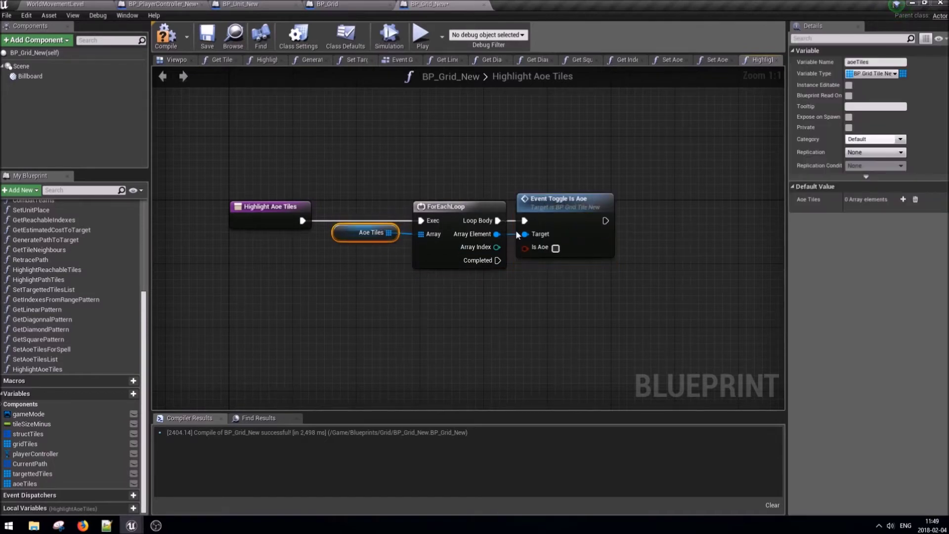
drag(525, 247, 267, 225)
text(IsForHighlight)
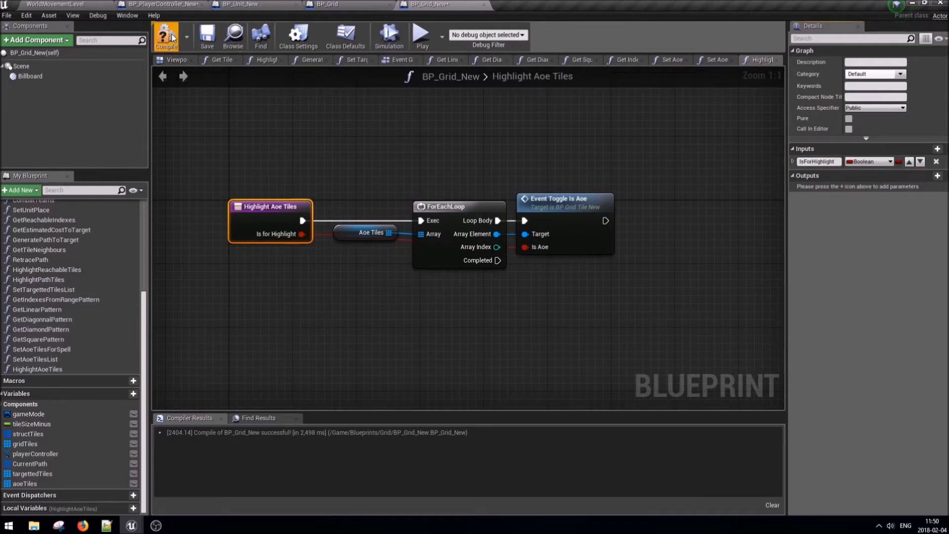
click(213, 39)
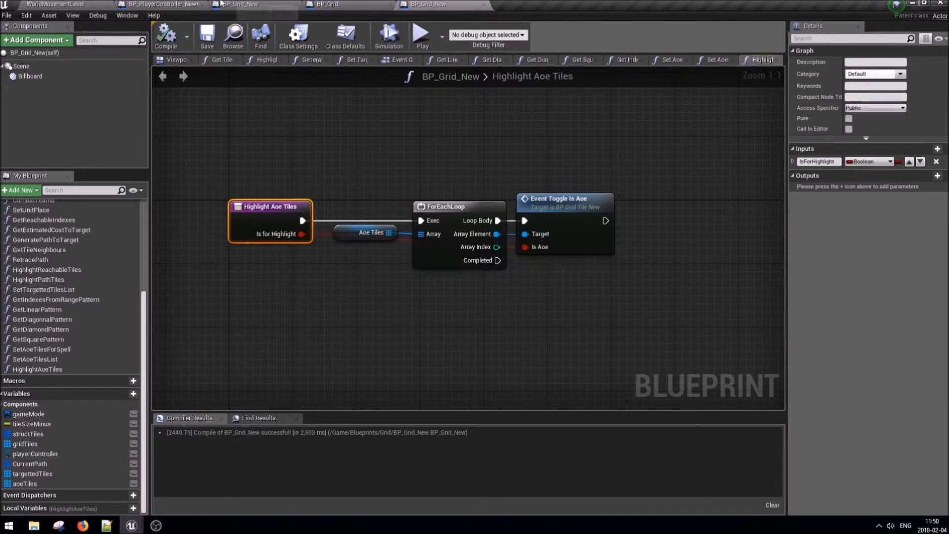
click(163, 4)
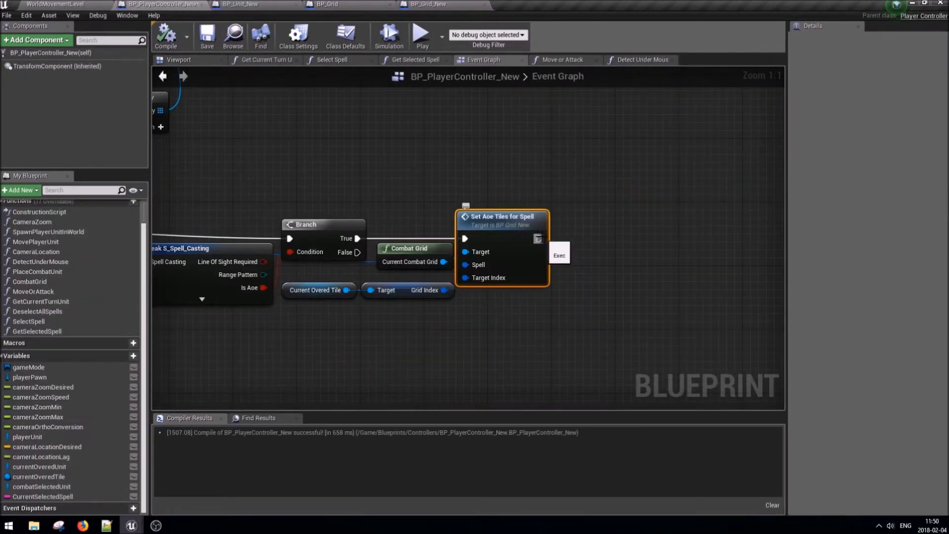
Call Highlight Aoe Tiles on the combat grid after Set Aoe Tiles for Spell, with Is for Highlight checked.
drag(435, 265, 565, 262)
text(highlight)
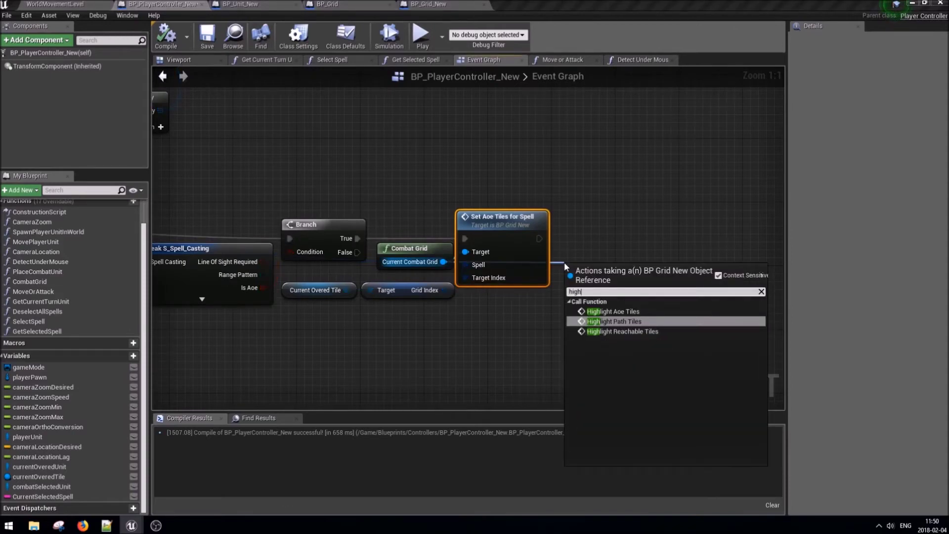
key(Return)
mouse_move(537, 240)
mouse_down()
mouse_move(578, 295)
mouse_move(602, 219)
mouse_up()
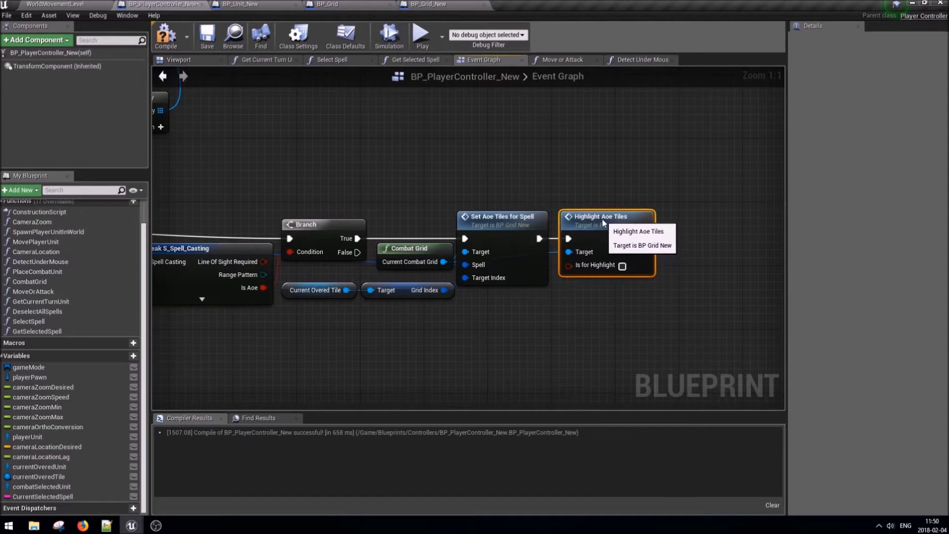
click(622, 266)
click(624, 310)
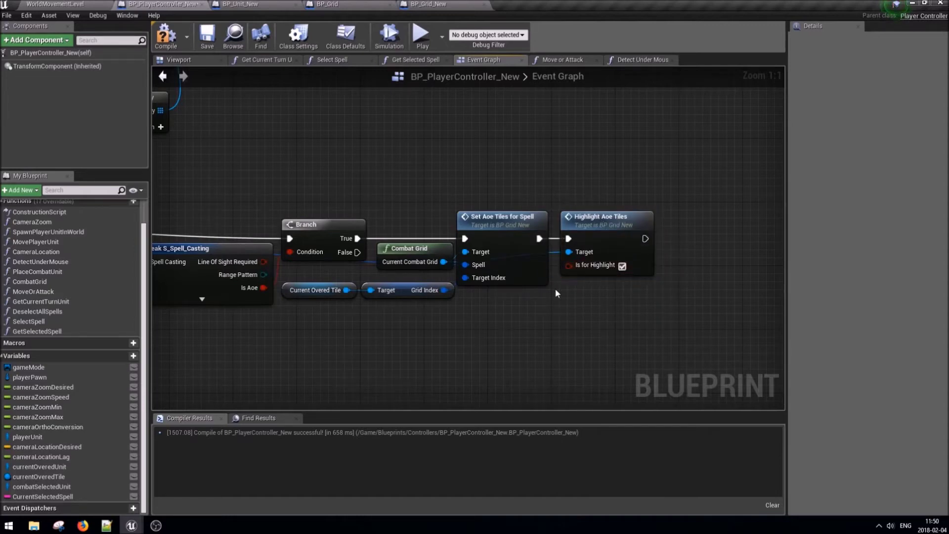
Play the level, select spell 1 and cast it on the pink area, then stop playing.
click(91, 5)
click(456, 39)
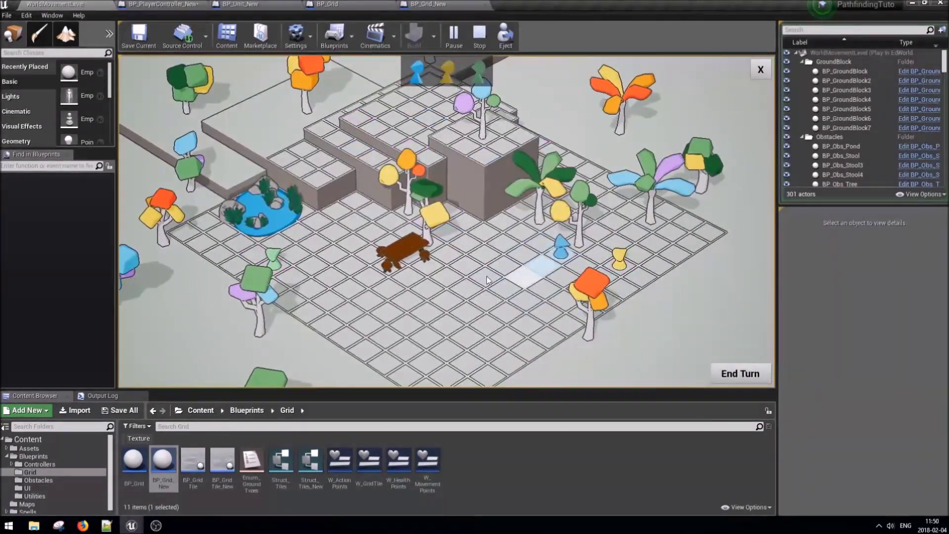
key(1)
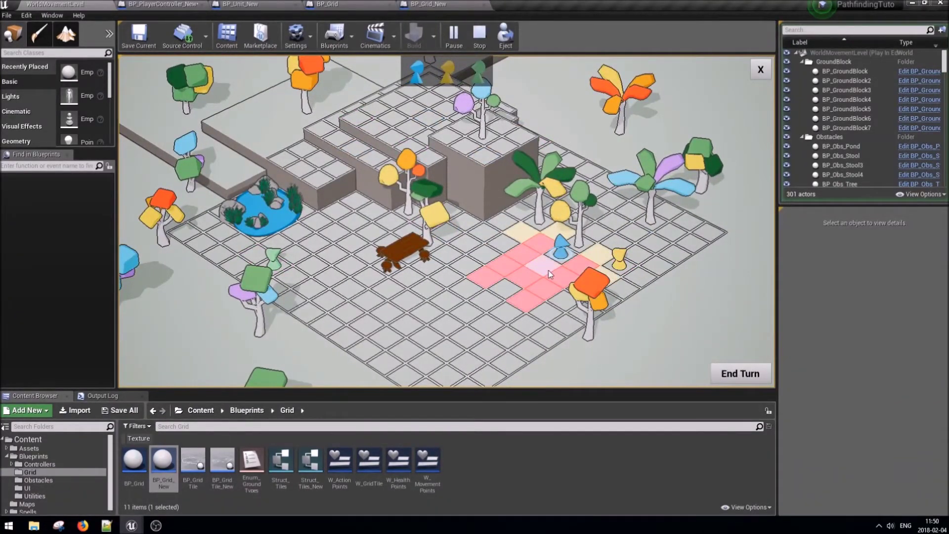
click(582, 270)
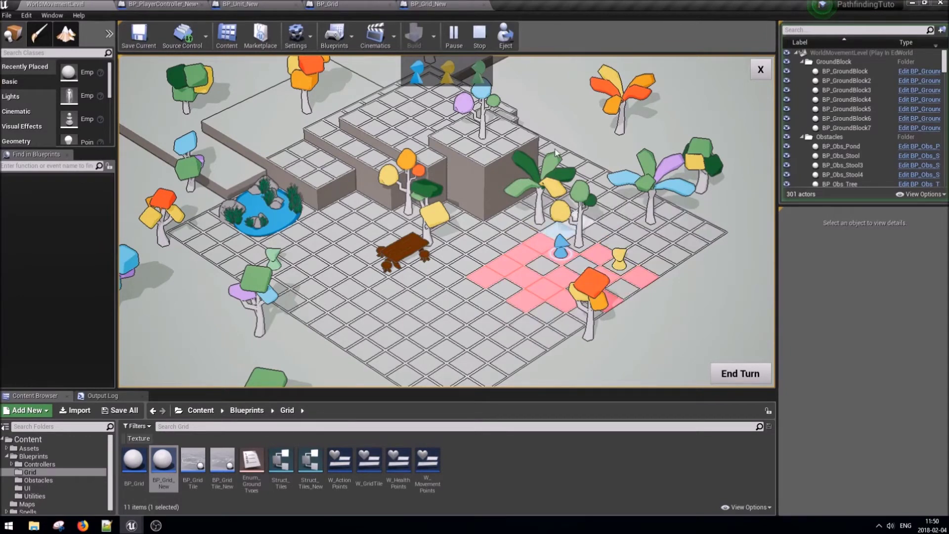
mouse_move(447, 74)
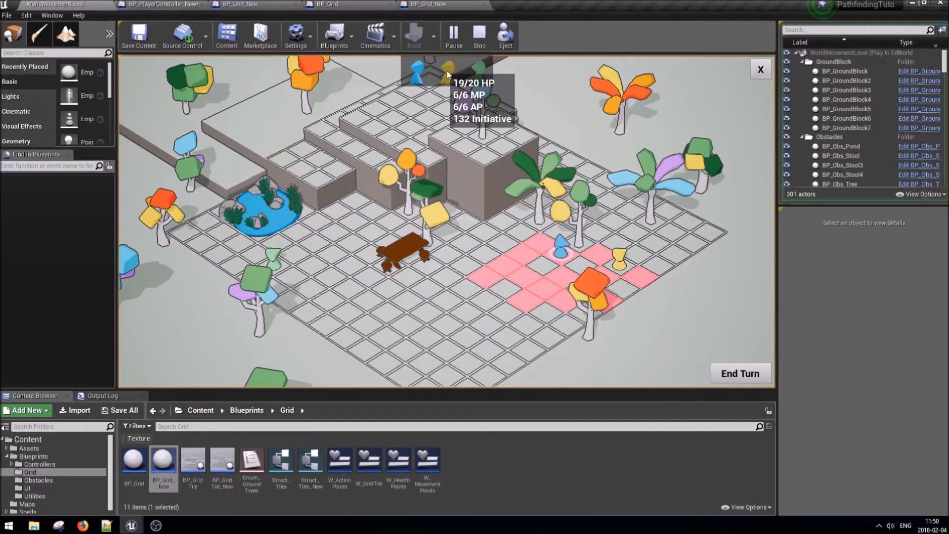
click(472, 40)
click(430, 4)
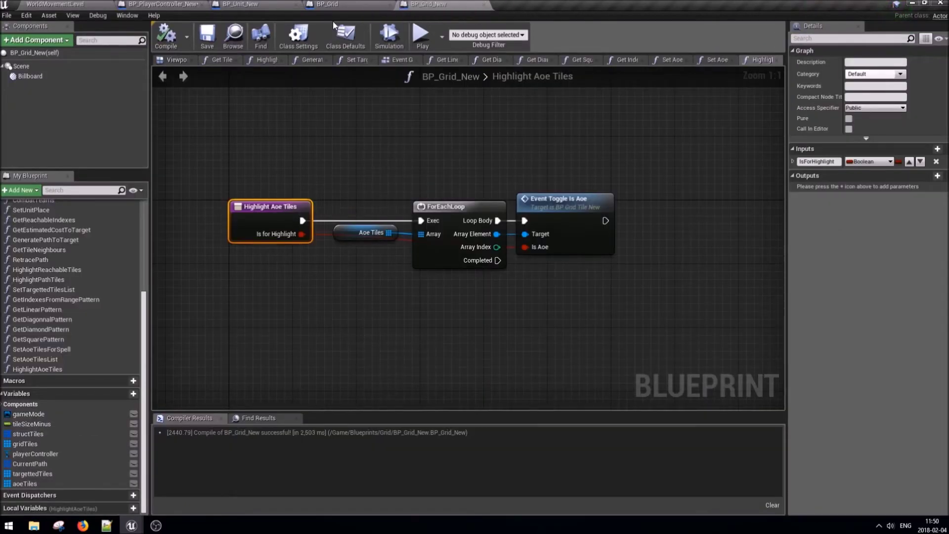
Review the AoE loop and spell-selected logic in the original BP_Grid event graph.
right_drag(263, 115, 290, 123)
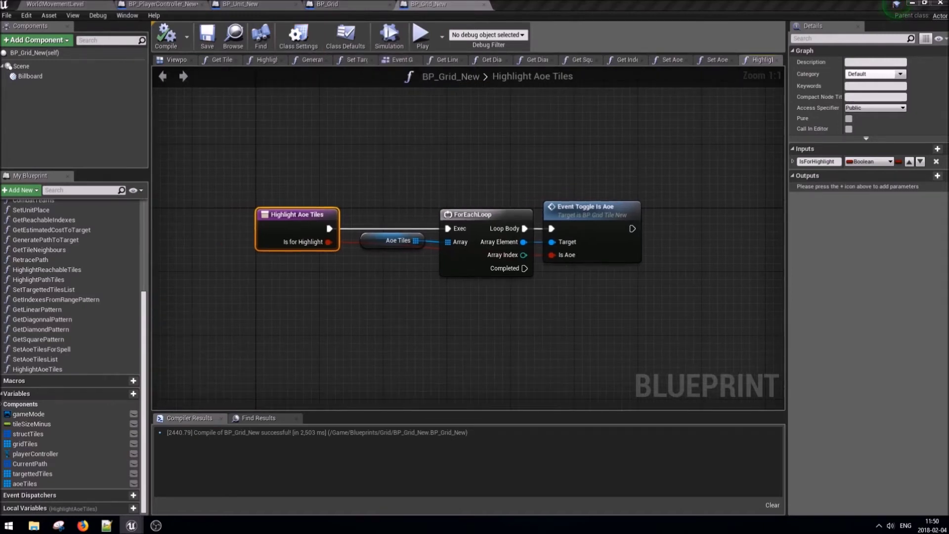
click(343, 4)
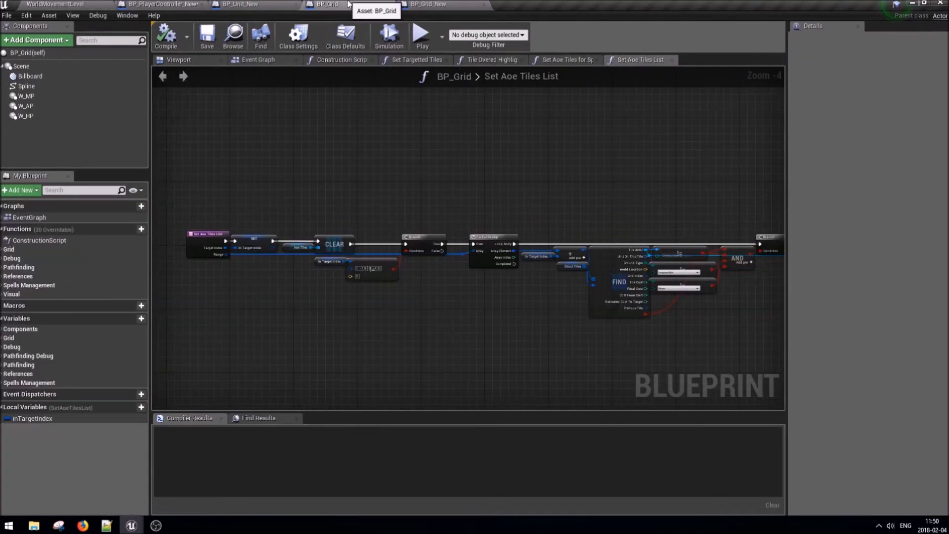
click(258, 60)
scroll(574, 176, down, 5)
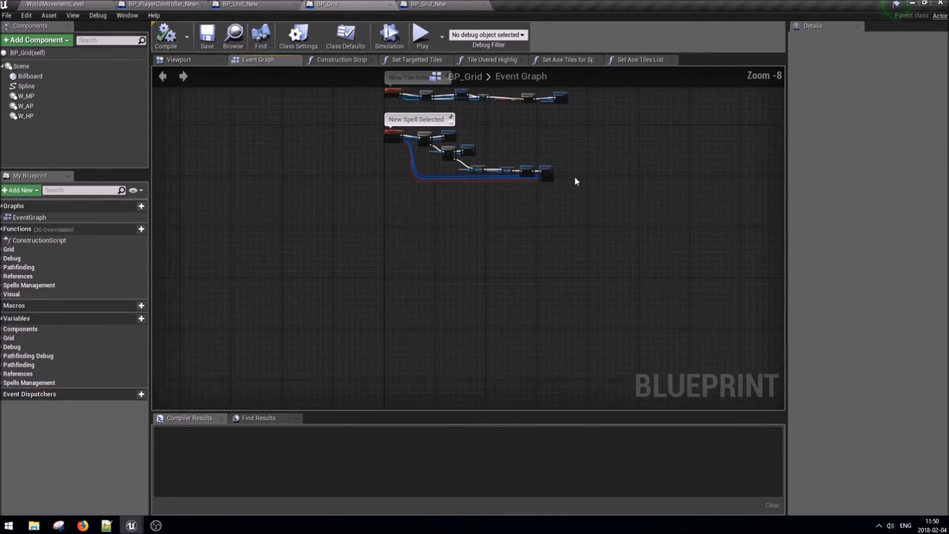
right_drag(416, 166, 394, 250)
scroll(394, 250, up, 5)
scroll(426, 280, up, 3)
drag(427, 280, 538, 237)
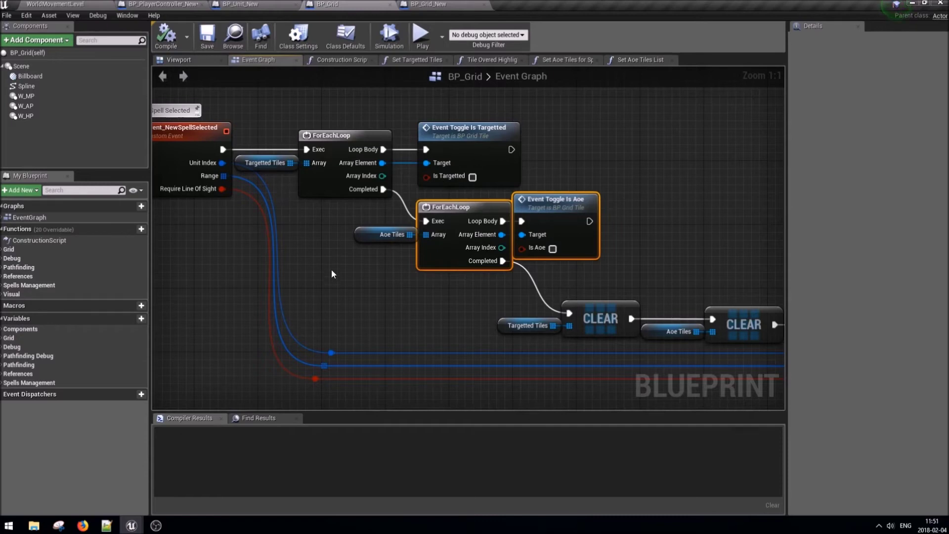
right_drag(354, 107, 371, 176)
Replace the old AoE loop with a Highlight Aoe Tiles call between the targetted loop's Completed and CLEAR.
click(435, 173)
click(430, 4)
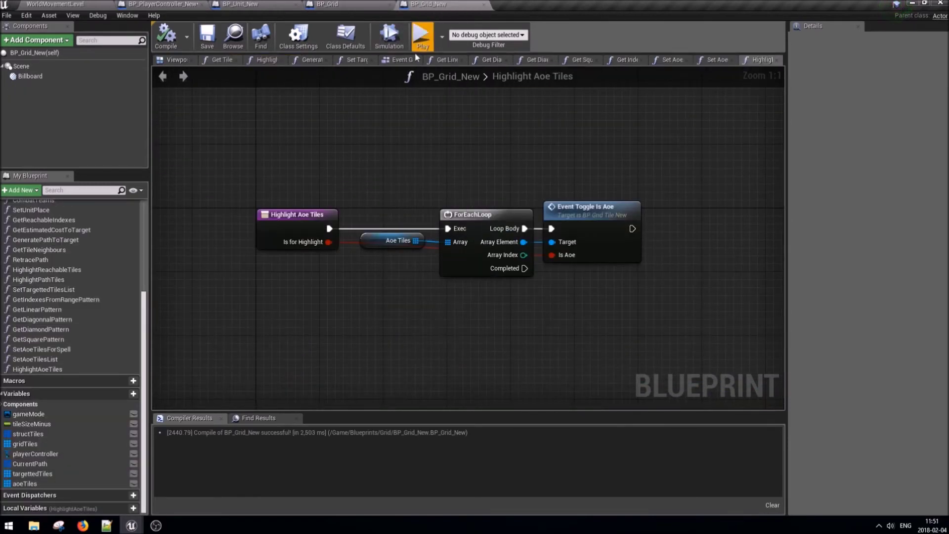
click(415, 58)
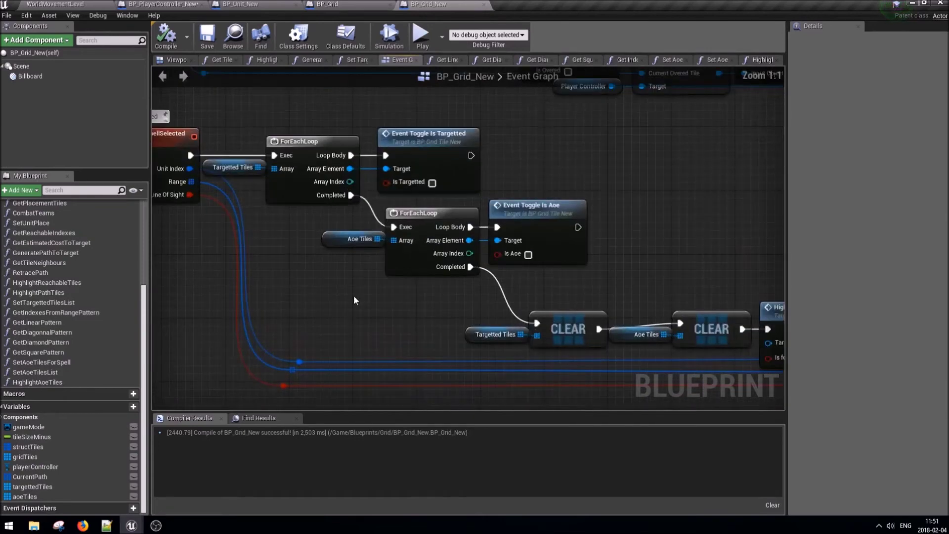
right_click(354, 300)
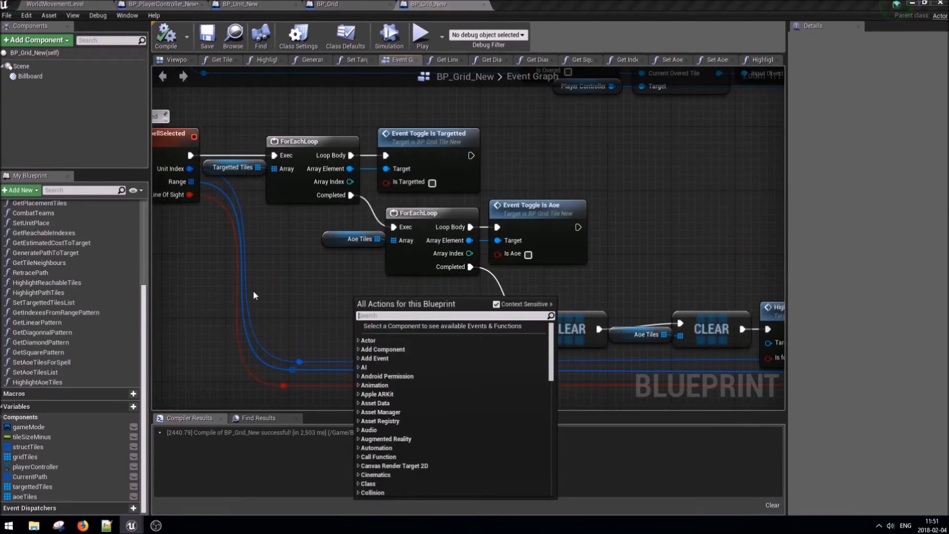
drag(38, 382, 326, 271)
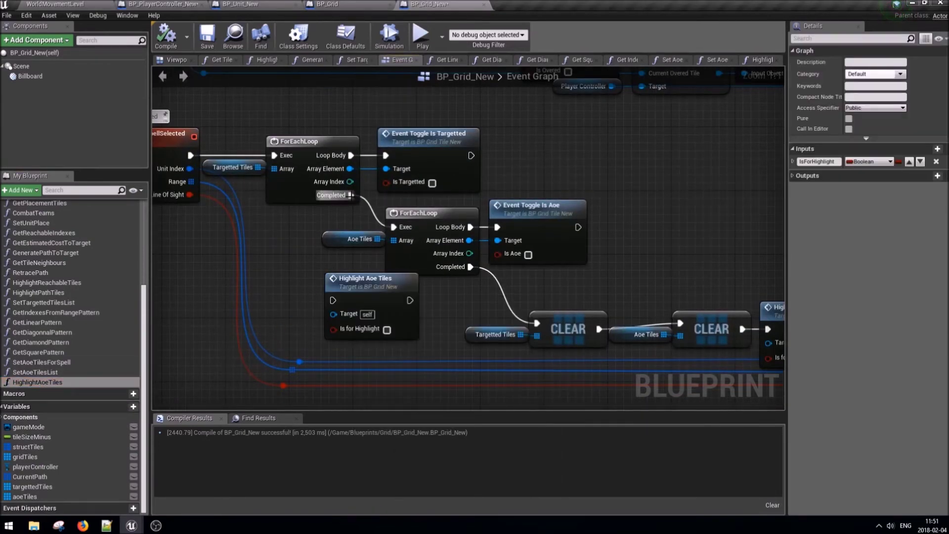
drag(351, 195, 332, 300)
drag(409, 300, 536, 324)
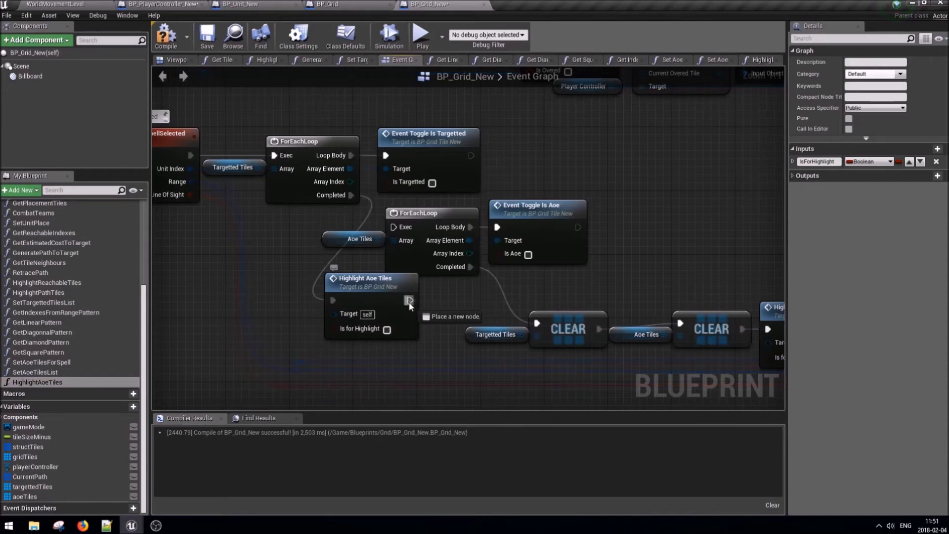
drag(593, 267, 341, 228)
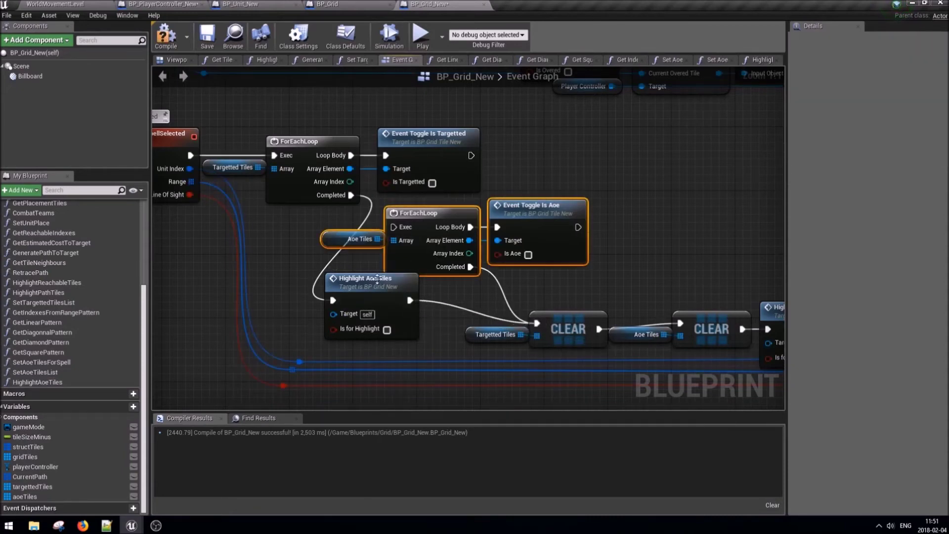
key(Delete)
drag(385, 332, 460, 290)
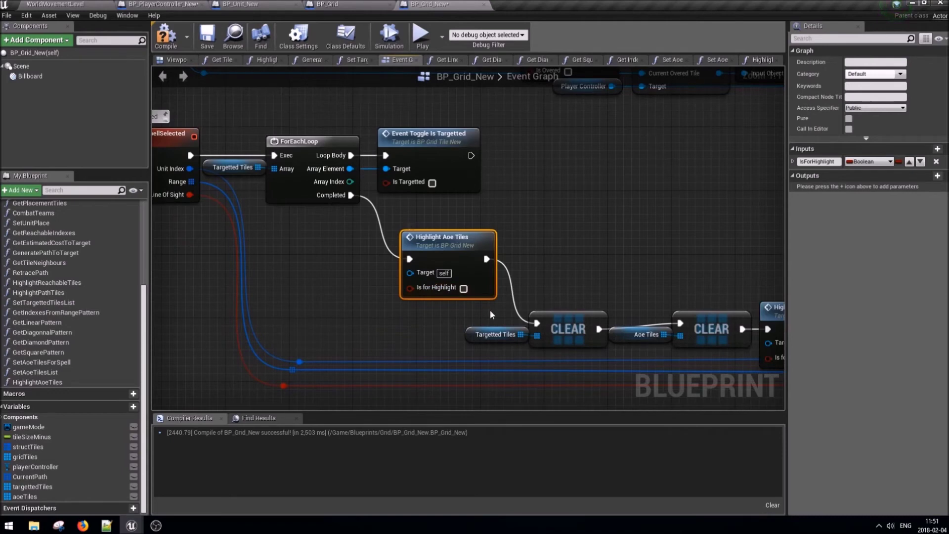
Duplicate the HighlightAoeTiles function with Ctrl+W to reuse for targetted tiles.
right_drag(487, 201, 531, 210)
drag(531, 210, 292, 167)
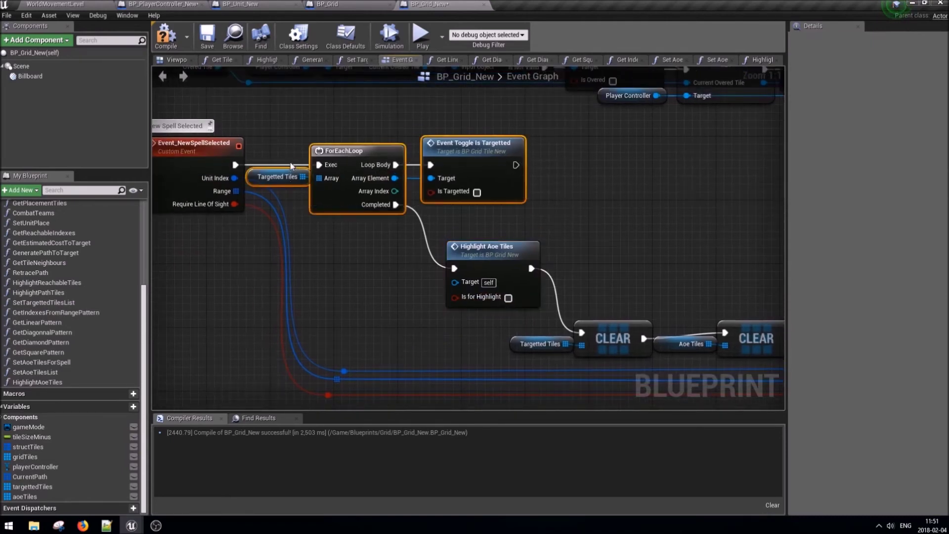
right_click(357, 155)
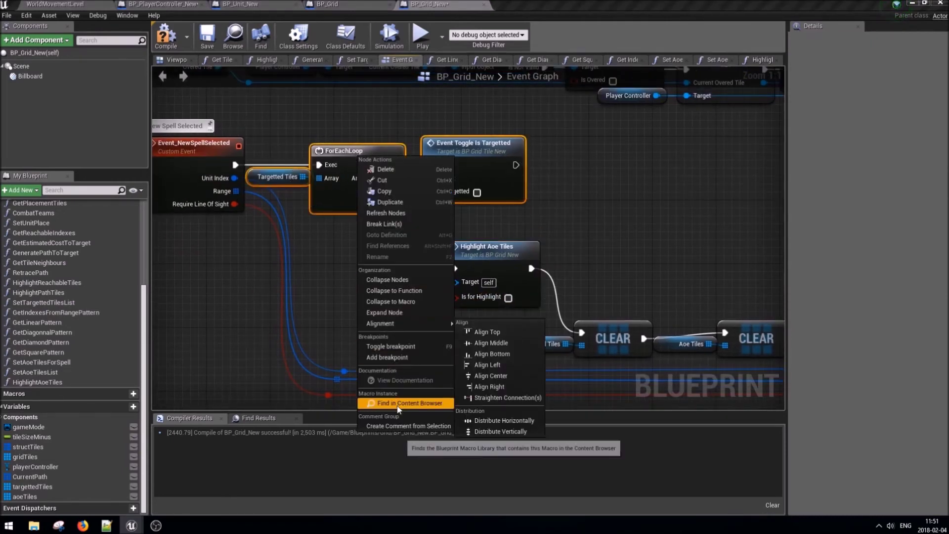
click(41, 382)
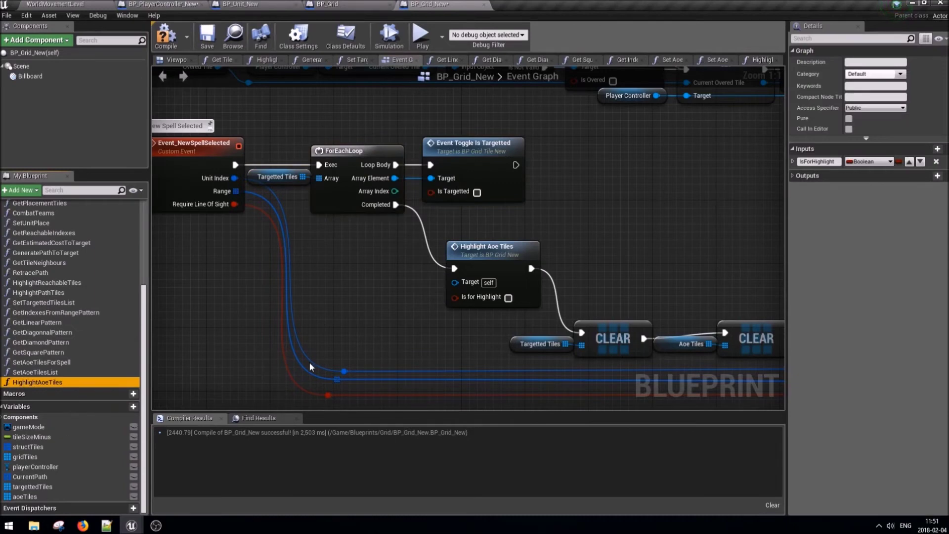
key(ctrl+w)
key(BackSpace)
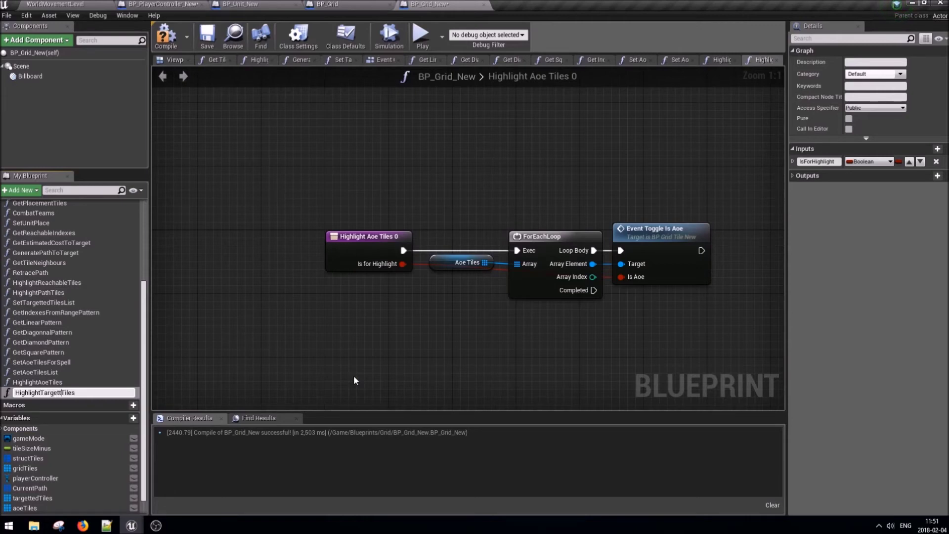
Name the copy HighlightTargettedTiles and swap the event graph's targetted loop for a call chained into Highlight Aoe Tiles.
text(ed)
key(Return)
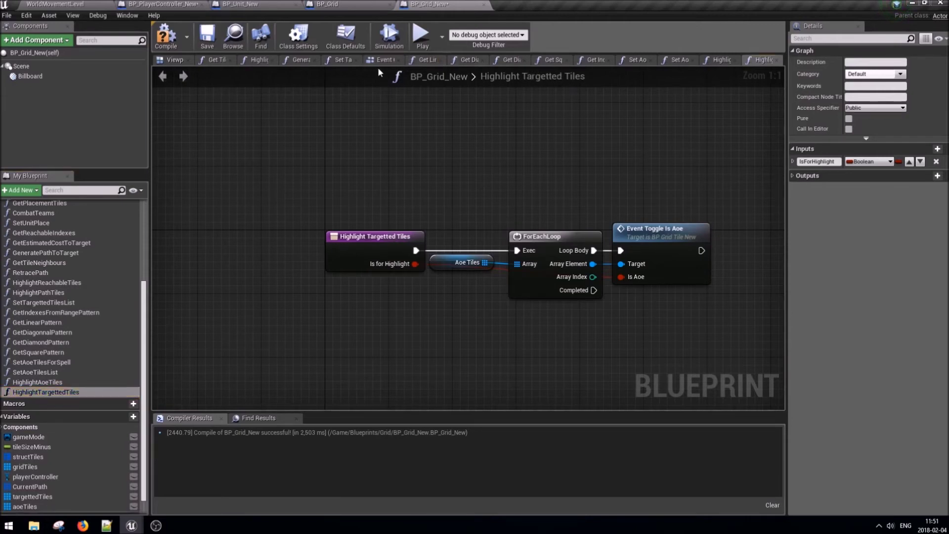
click(378, 60)
drag(538, 236, 252, 148)
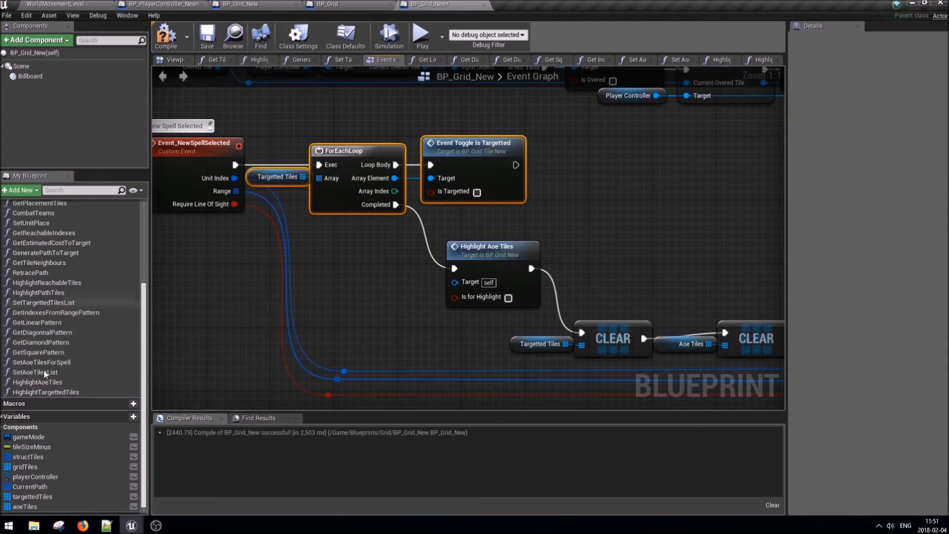
key(Delete)
drag(46, 392, 324, 181)
mouse_move(235, 164)
mouse_down()
mouse_move(360, 218)
mouse_move(330, 207)
mouse_move(360, 144)
mouse_move(454, 269)
mouse_up()
Make the function loop over Targetted Tiles calling Event Toggle Is Targetted, then compile.
double_click(372, 158)
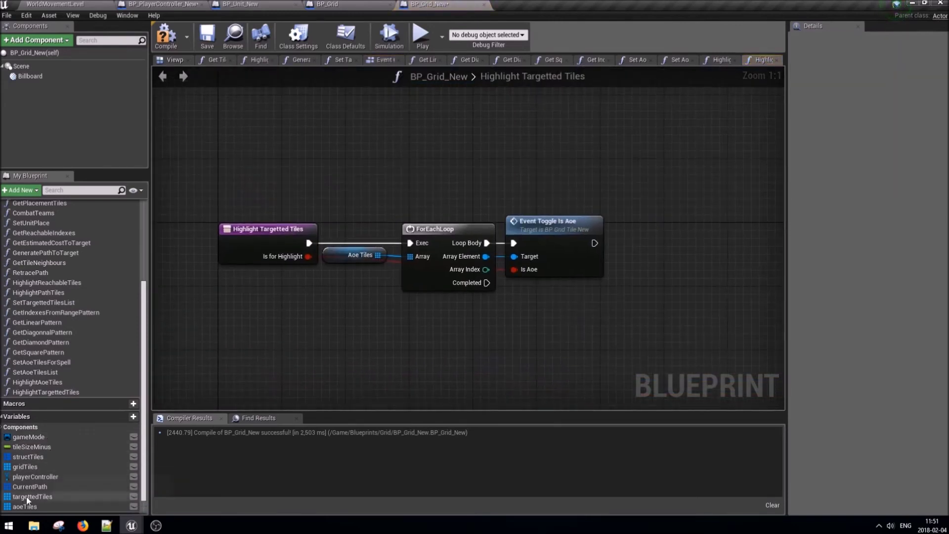
drag(25, 496, 331, 255)
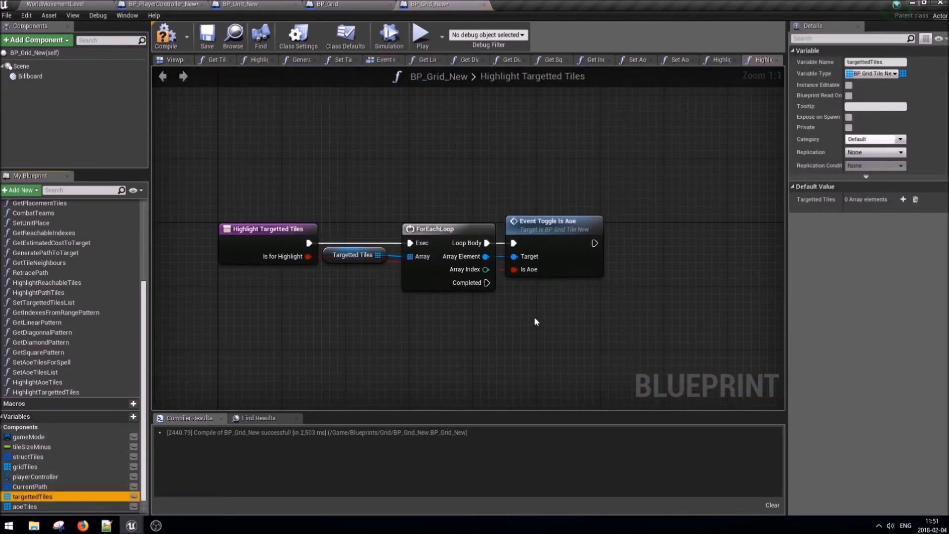
click(557, 271)
key(Delete)
drag(486, 256, 509, 253)
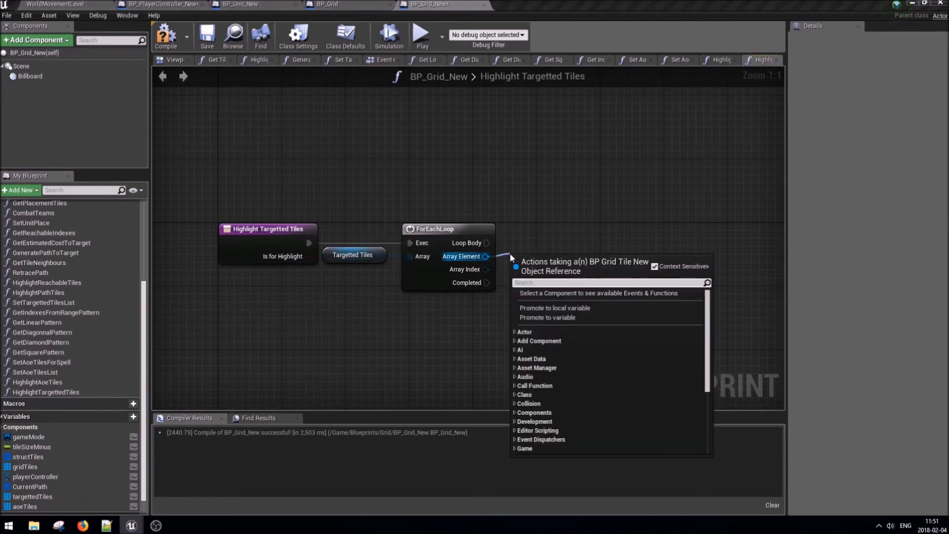
text(toggle is tar)
key(Return)
mouse_move(484, 243)
mouse_down()
mouse_move(522, 283)
mouse_move(549, 252)
mouse_move(548, 244)
mouse_move(308, 256)
mouse_up()
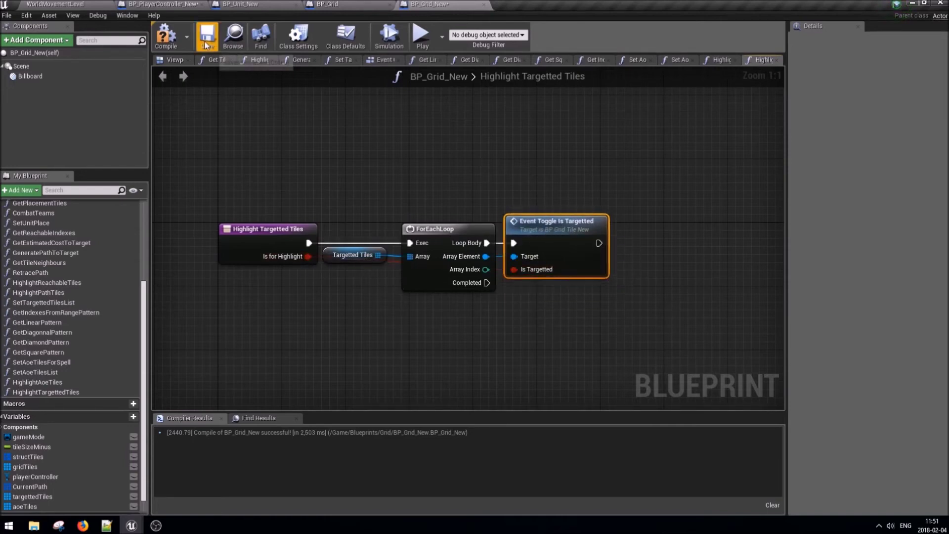
click(381, 60)
right_drag(394, 174, 373, 241)
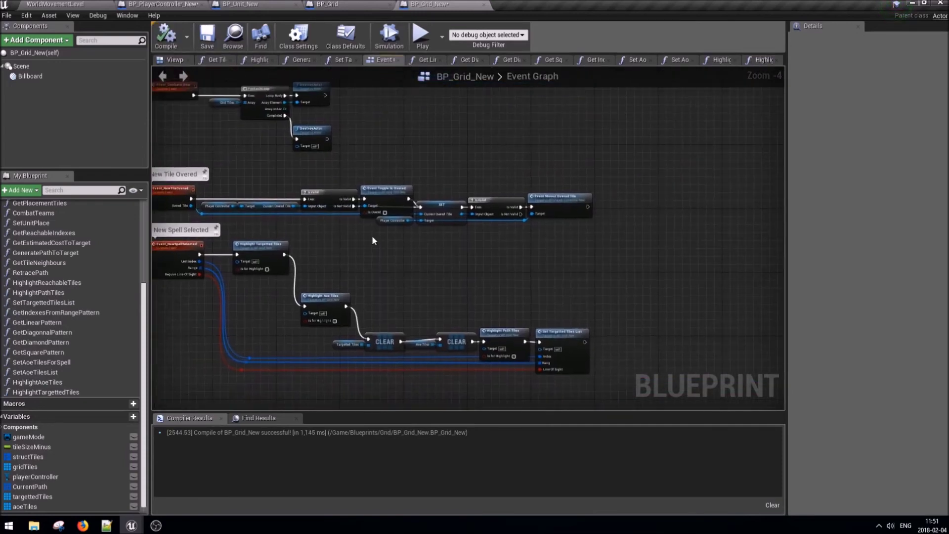
Insert a Highlight Aoe Tiles call between SET Current Overed Tile and IsValid, then compile.
scroll(490, 227, up, 4)
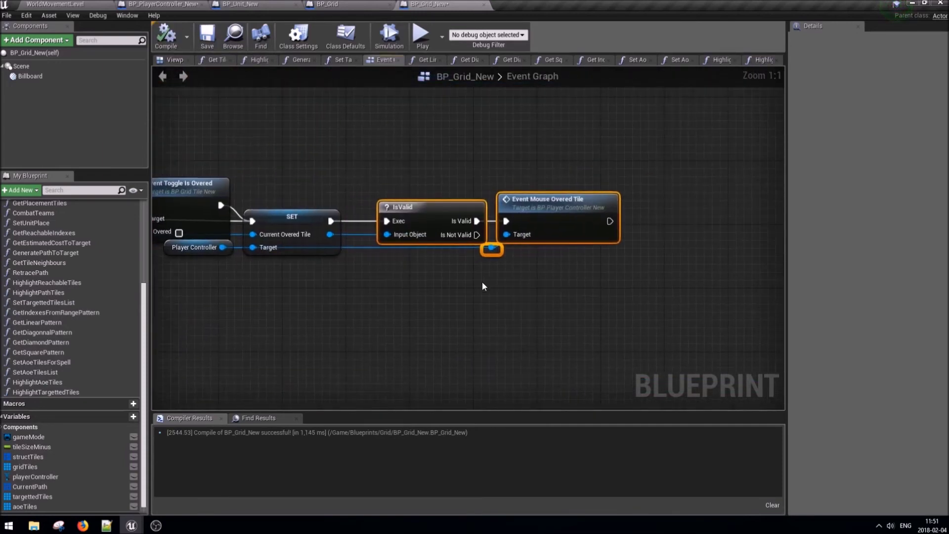
key(ctrl+z)
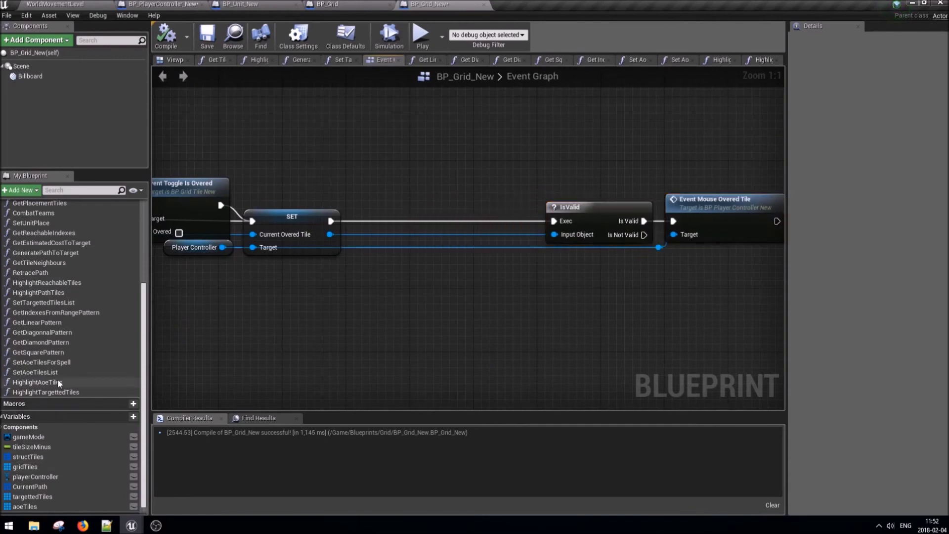
mouse_move(45, 383)
mouse_down()
mouse_move(361, 266)
mouse_move(394, 214)
mouse_up()
mouse_move(331, 221)
mouse_down()
mouse_move(401, 238)
mouse_move(410, 213)
mouse_move(560, 225)
mouse_up()
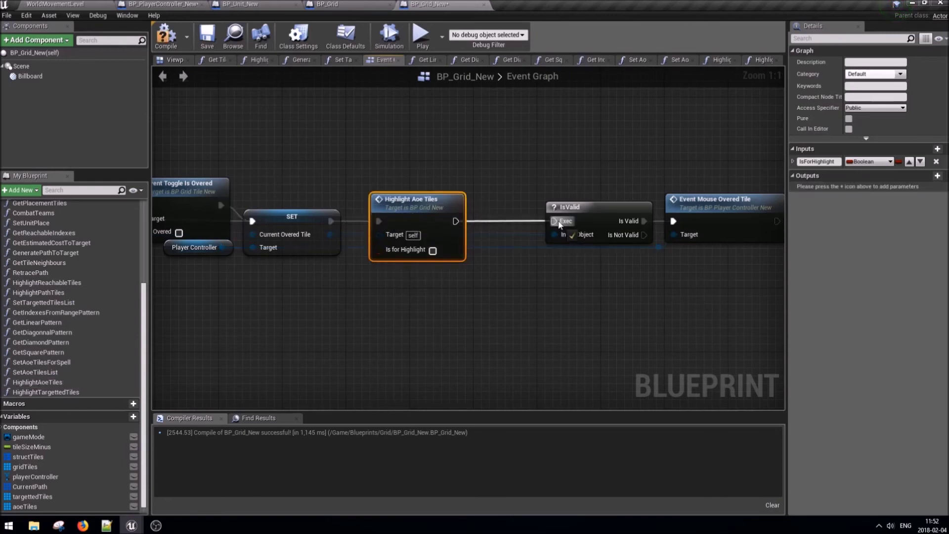
click(435, 300)
click(165, 35)
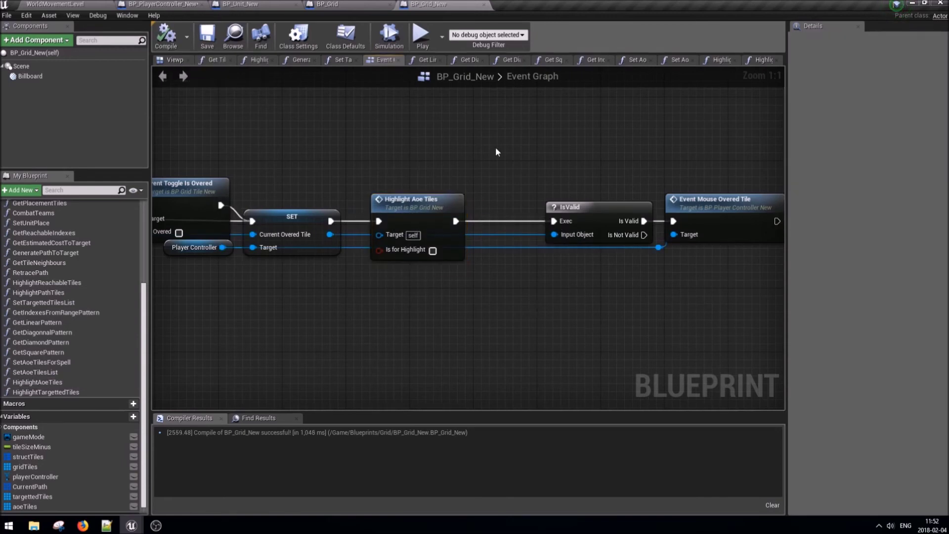
click(90, 3)
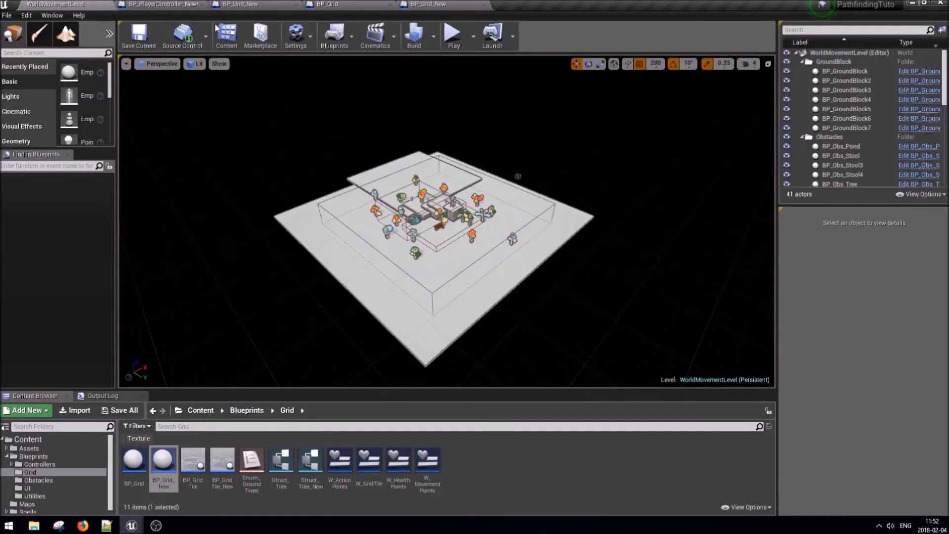
Play the level, move the blue unit to a new tile, and end its turn.
click(452, 34)
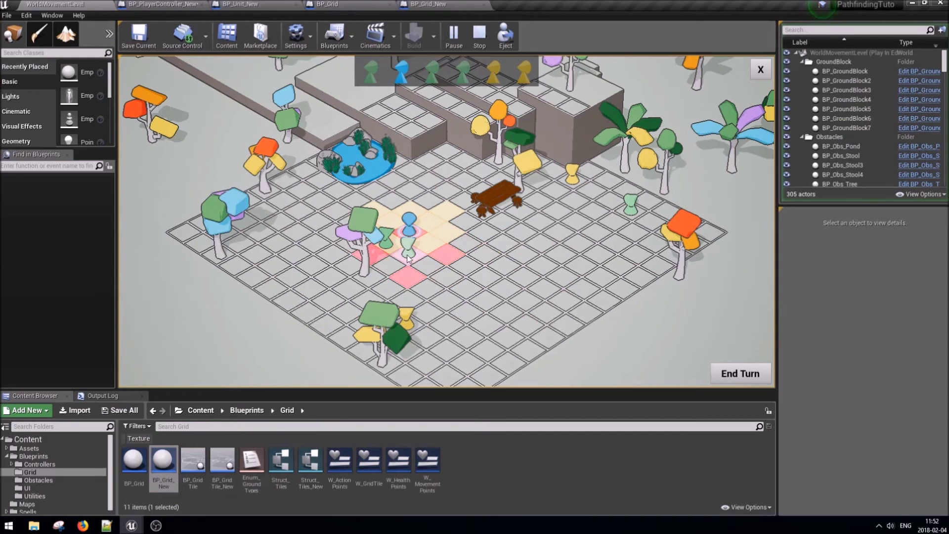
mouse_move(408, 251)
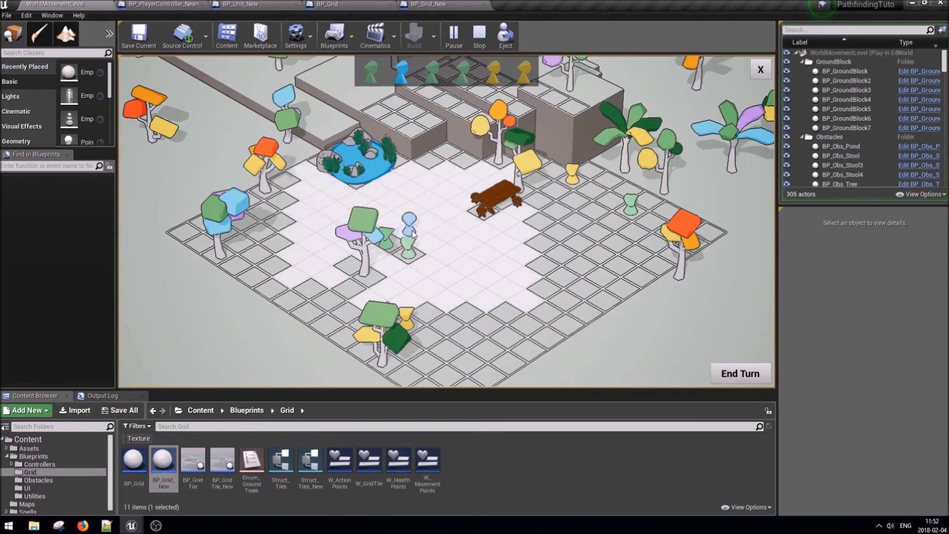
mouse_move(374, 83)
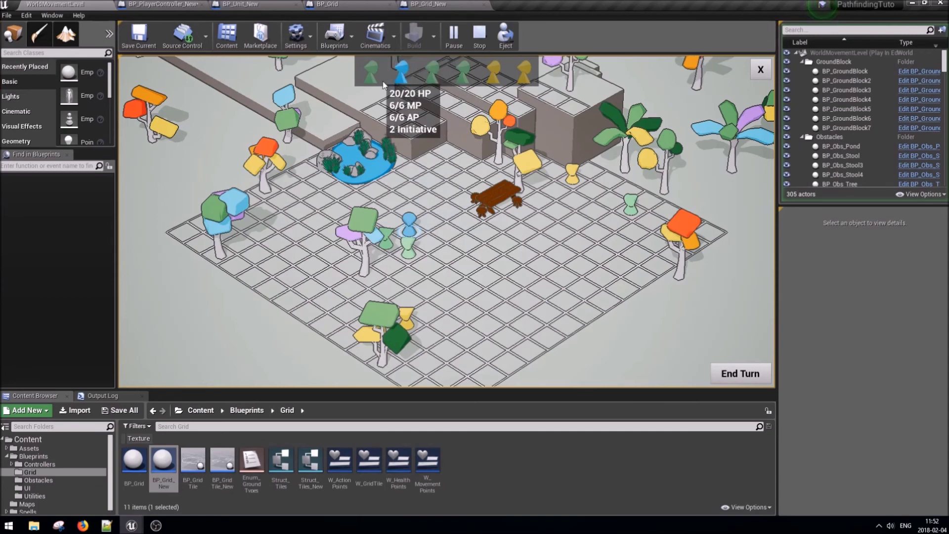
mouse_move(432, 83)
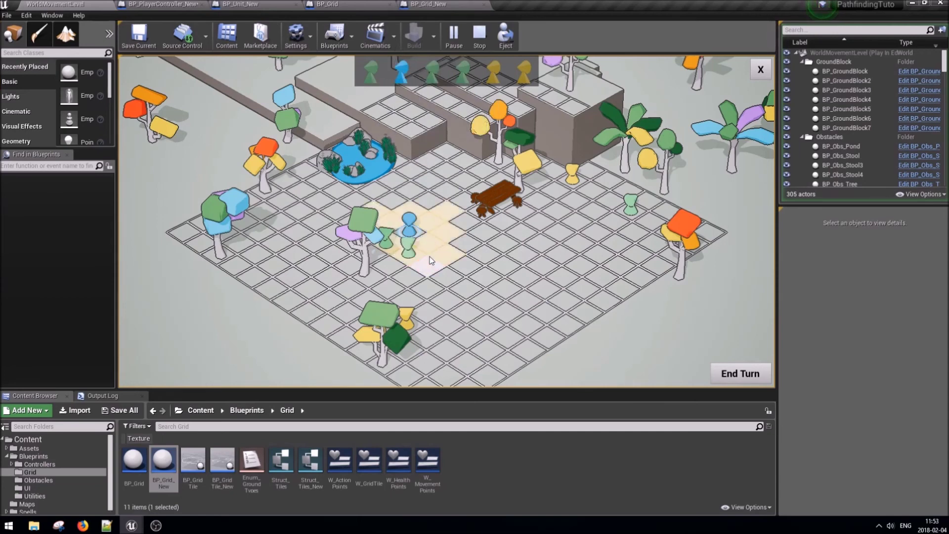
mouse_move(407, 71)
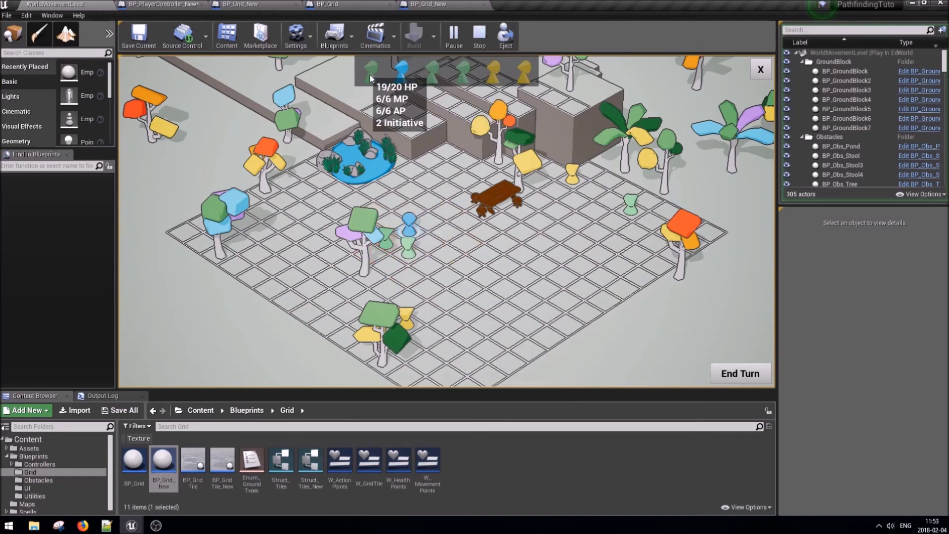
click(464, 267)
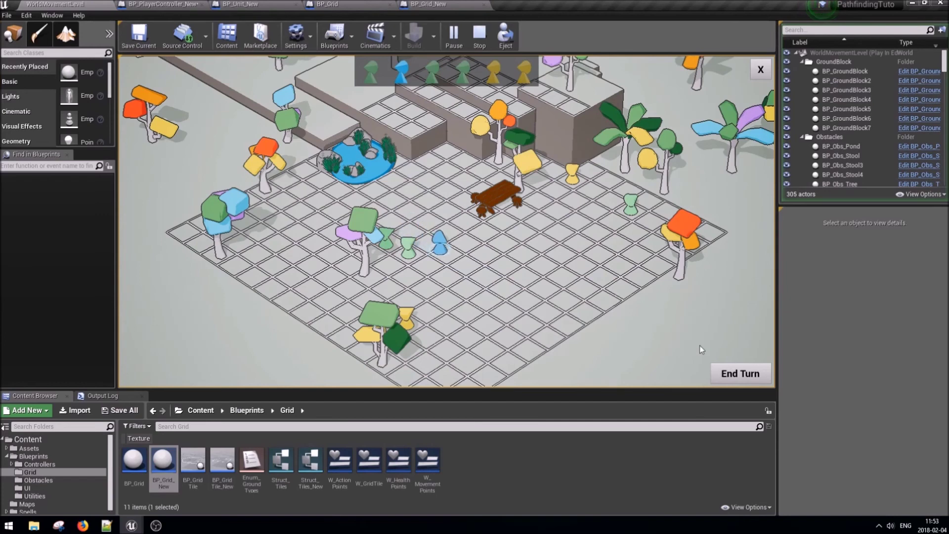
click(733, 376)
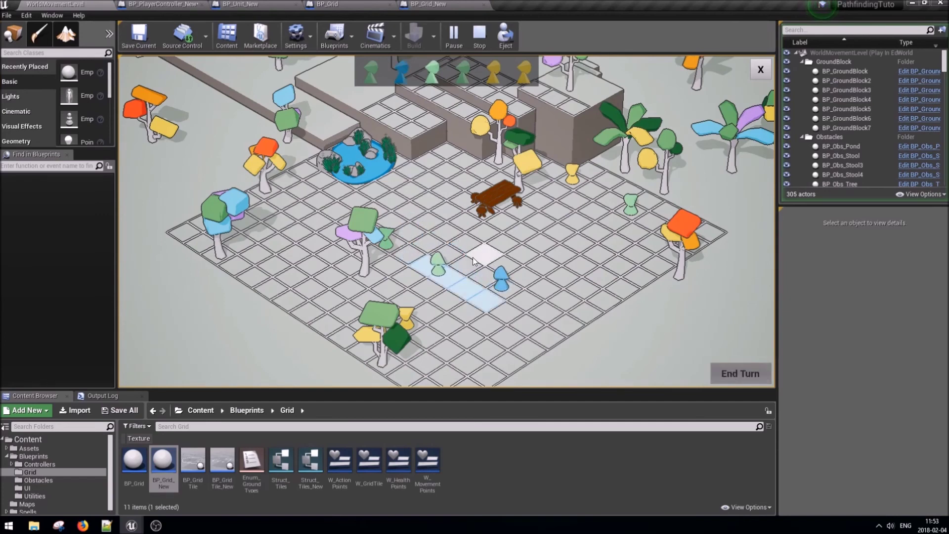